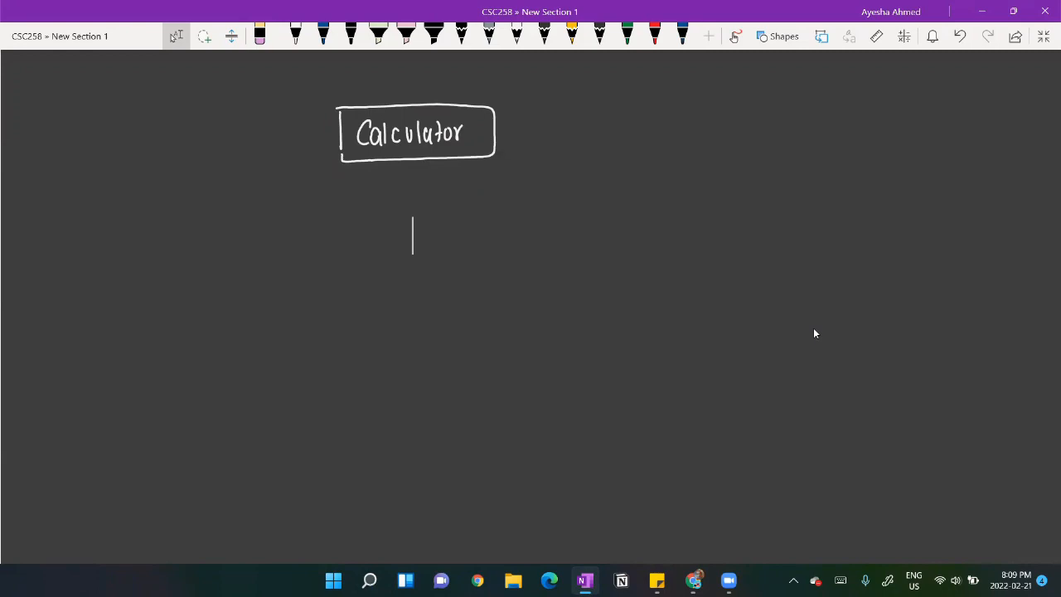
# Draw an arrow down from the Calculator box and handwrite "v1.0" below it, underlined.
pyautogui.scroll(5, 816, 333)
pyautogui.moveTo(394, 214)
pyautogui.mouseDown()
pyautogui.moveTo(371, 270)
pyautogui.moveTo(384, 264)
pyautogui.mouseUp()
pyautogui.moveTo(306, 302)
pyautogui.mouseDown()
pyautogui.moveTo(316, 324)
pyautogui.moveTo(340, 323)
pyautogui.moveTo(366, 295)
pyautogui.mouseUp()
pyautogui.click(352, 311)
pyautogui.moveTo(314, 347); pyautogui.dragTo(385, 334)
# Handwrite the heading "addition features" below v1.0 and underline it.
pyautogui.scroll(-1, 815, 333)
pyautogui.scroll(-2, 813, 330)
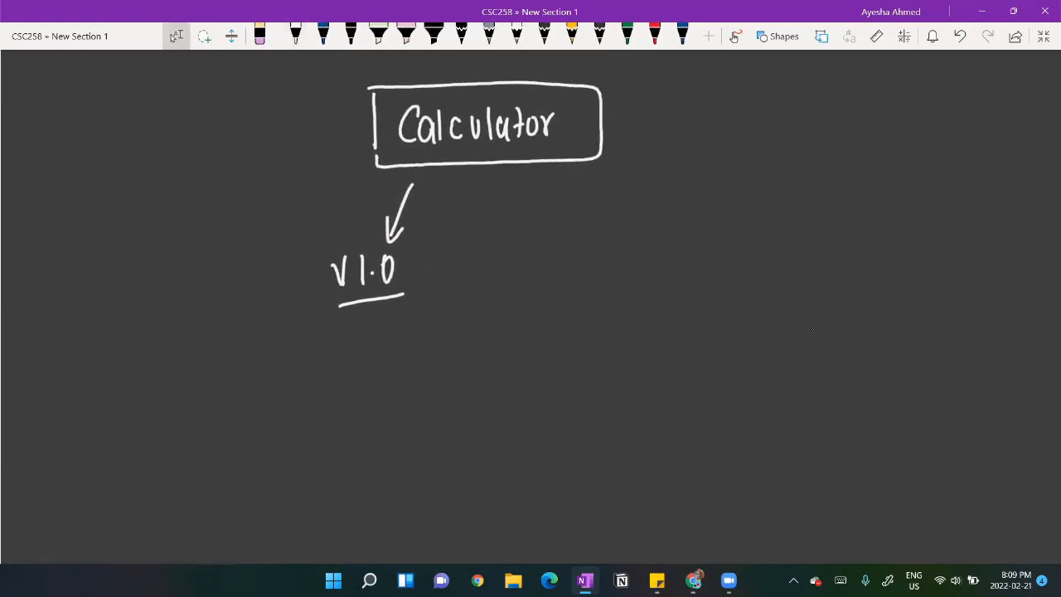
pyautogui.moveTo(302, 350)
pyautogui.mouseDown()
pyautogui.moveTo(303, 370)
pyautogui.moveTo(368, 361)
pyautogui.mouseUp()
pyautogui.moveTo(359, 347); pyautogui.dragTo(375, 345)
pyautogui.moveTo(380, 348)
pyautogui.mouseDown()
pyautogui.moveTo(381, 358)
pyautogui.moveTo(391, 349)
pyautogui.moveTo(415, 358)
pyautogui.mouseUp()
pyautogui.moveTo(455, 323); pyautogui.dragTo(437, 356)
pyautogui.moveTo(433, 342); pyautogui.dragTo(496, 350)
pyautogui.moveTo(501, 325)
pyautogui.mouseDown()
pyautogui.moveTo(502, 350)
pyautogui.moveTo(519, 348)
pyautogui.mouseUp()
pyautogui.moveTo(521, 347)
pyautogui.mouseDown()
pyautogui.moveTo(527, 331)
pyautogui.moveTo(535, 345)
pyautogui.mouseUp()
pyautogui.moveTo(544, 323); pyautogui.dragTo(539, 346)
pyautogui.moveTo(300, 385); pyautogui.dragTo(541, 369)
# Handwrite "add two numbers" as the first bulleted item under the addition features heading.
pyautogui.scroll(-3, 531, 307)
pyautogui.scroll(1, 814, 329)
pyautogui.moveTo(296, 358)
pyautogui.mouseDown()
pyautogui.moveTo(428, 368)
pyautogui.moveTo(441, 349)
pyautogui.mouseUp()
pyautogui.moveTo(439, 348); pyautogui.dragTo(560, 353)
pyautogui.moveTo(567, 324)
pyautogui.mouseDown()
pyautogui.moveTo(582, 350)
pyautogui.moveTo(595, 349)
pyautogui.mouseUp()
pyautogui.moveTo(597, 335); pyautogui.dragTo(619, 350)
# Handwrite "add three numbers" as the second bulleted item under the addition features heading.
pyautogui.moveTo(312, 415); pyautogui.dragTo(380, 427)
pyautogui.moveTo(424, 396); pyautogui.dragTo(423, 420)
pyautogui.moveTo(419, 406); pyautogui.dragTo(431, 405)
pyautogui.moveTo(441, 390)
pyautogui.mouseDown()
pyautogui.moveTo(439, 417)
pyautogui.moveTo(456, 416)
pyautogui.mouseUp()
pyautogui.moveTo(459, 406); pyautogui.dragTo(481, 415)
pyautogui.moveTo(482, 409); pyautogui.dragTo(549, 408)
pyautogui.moveTo(554, 391)
pyautogui.mouseDown()
pyautogui.moveTo(566, 406)
pyautogui.moveTo(627, 398)
pyautogui.mouseUp()
pyautogui.moveTo(631, 391)
pyautogui.mouseDown()
pyautogui.moveTo(645, 383)
pyautogui.moveTo(639, 395)
pyautogui.mouseUp()
# Label the addition items with an arrow leading to the underlined handwritten word "stories" beside them.
pyautogui.moveTo(257, 368); pyautogui.dragTo(242, 370)
pyautogui.moveTo(279, 373); pyautogui.dragTo(237, 379)
pyautogui.moveTo(253, 362)
pyautogui.mouseDown()
pyautogui.moveTo(262, 367)
pyautogui.moveTo(255, 383)
pyautogui.mouseUp()
pyautogui.moveTo(139, 366); pyautogui.dragTo(126, 386)
pyautogui.moveTo(151, 362); pyautogui.dragTo(152, 384)
pyautogui.moveTo(146, 373); pyautogui.dragTo(171, 381)
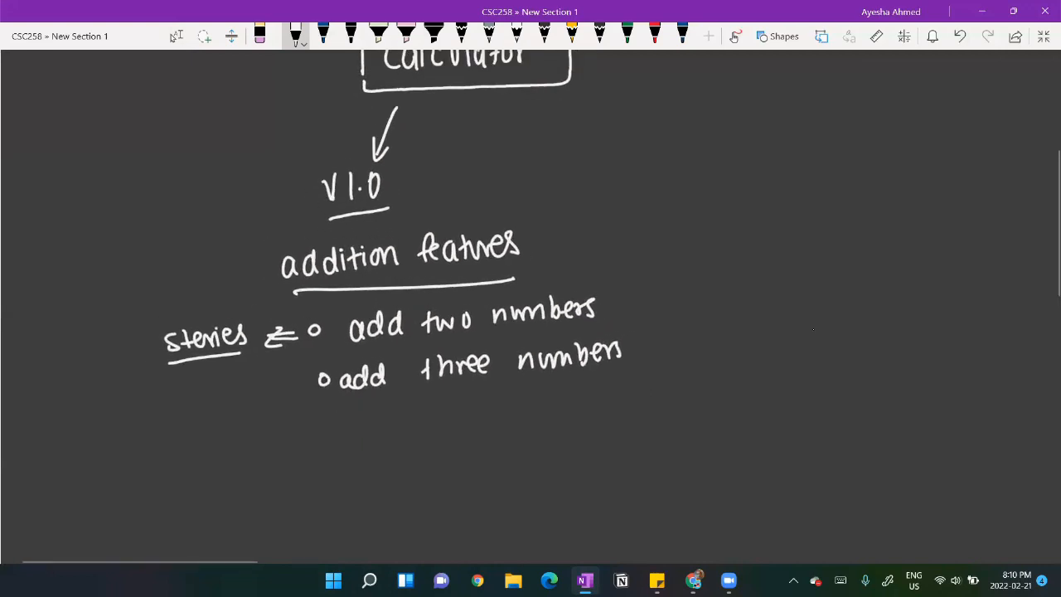
# Handwrite "Test cases:" below the two addition stories.
pyautogui.click(176, 35)
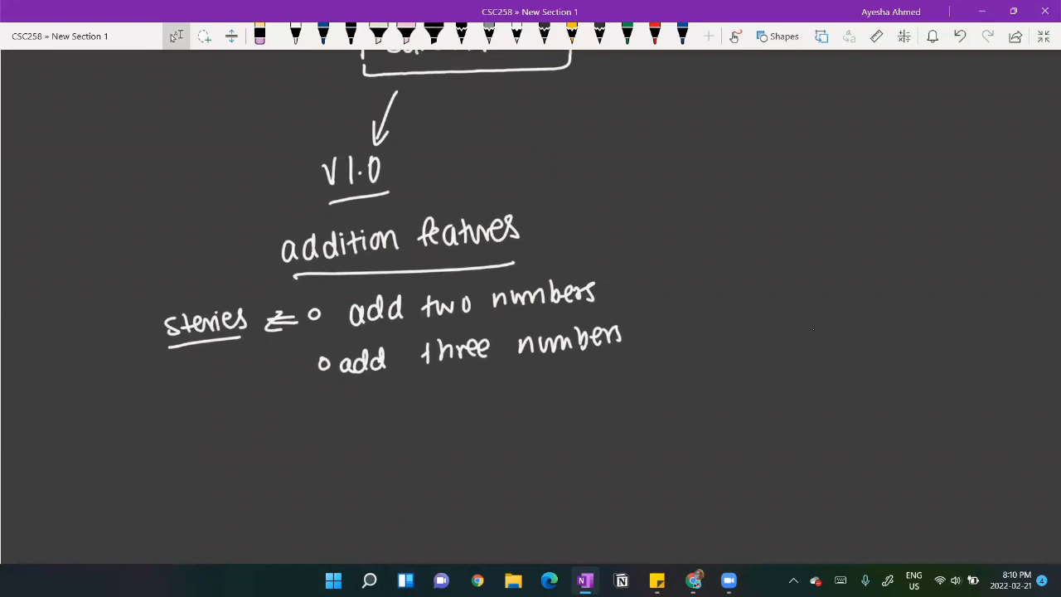
pyautogui.scroll(2, 531, 307)
pyautogui.moveTo(203, 407)
pyautogui.mouseDown()
pyautogui.moveTo(228, 407)
pyautogui.moveTo(216, 428)
pyautogui.mouseUp()
pyautogui.moveTo(228, 414); pyautogui.dragTo(245, 426)
pyautogui.moveTo(268, 407)
pyautogui.mouseDown()
pyautogui.moveTo(253, 425)
pyautogui.moveTo(289, 405)
pyautogui.mouseUp()
pyautogui.moveTo(332, 405)
pyautogui.mouseDown()
pyautogui.moveTo(328, 425)
pyautogui.moveTo(346, 424)
pyautogui.mouseUp()
pyautogui.moveTo(361, 402)
pyautogui.mouseDown()
pyautogui.moveTo(353, 423)
pyautogui.moveTo(378, 421)
pyautogui.mouseUp()
pyautogui.moveTo(389, 396); pyautogui.dragTo(385, 412)
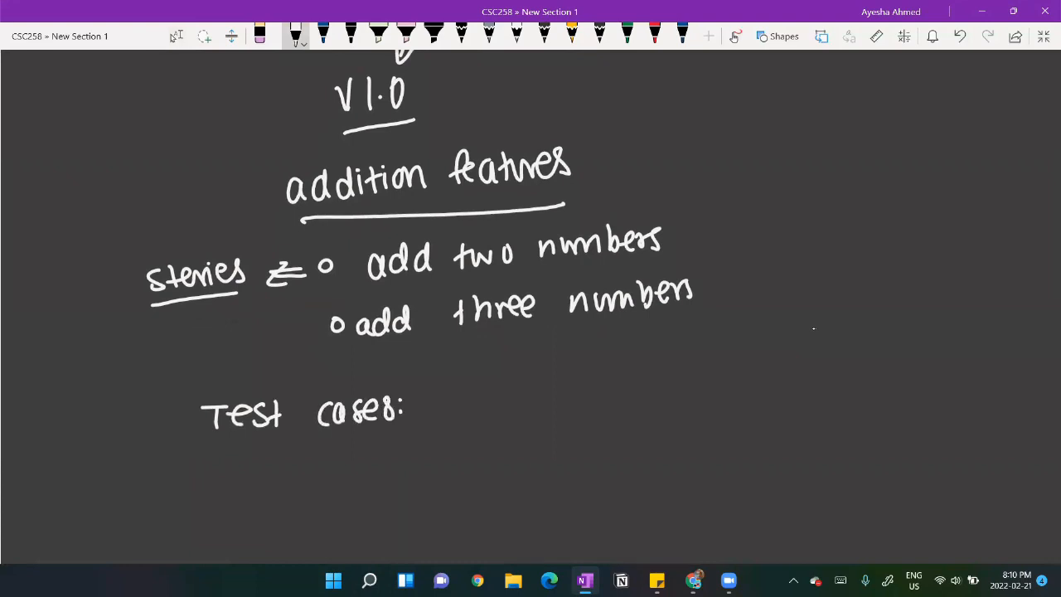
# Number the two addition stories with a circled 1 and a circled 2 before their bullets.
pyautogui.moveTo(348, 252); pyautogui.dragTo(346, 254)
pyautogui.moveTo(346, 265); pyautogui.dragTo(347, 266)
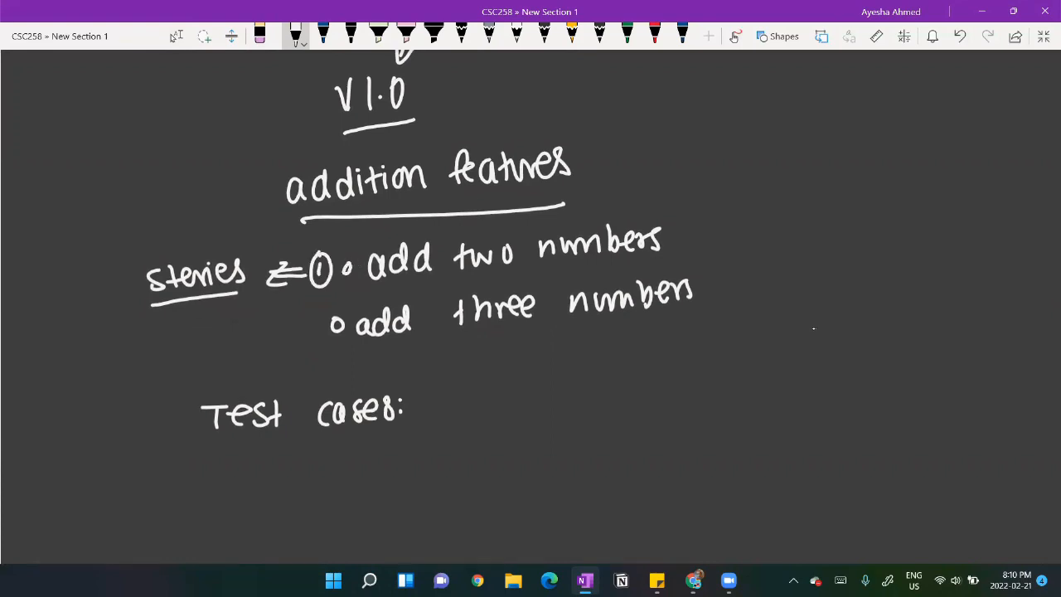
pyautogui.moveTo(299, 320); pyautogui.dragTo(311, 330)
pyautogui.moveTo(307, 301)
pyautogui.mouseDown()
pyautogui.moveTo(299, 343)
pyautogui.moveTo(307, 303)
pyautogui.mouseUp()
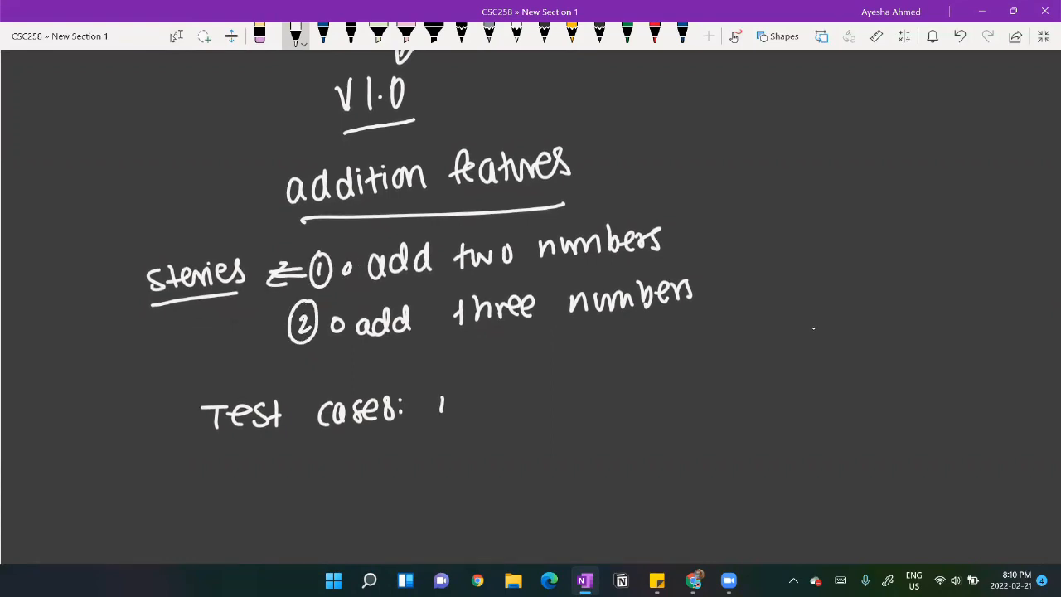
# List a circled 1 and a circled 2, separated by a comma, after "Test cases:".
pyautogui.moveTo(435, 396); pyautogui.dragTo(432, 421)
pyautogui.moveTo(453, 395); pyautogui.dragTo(455, 420)
pyautogui.moveTo(553, 395); pyautogui.dragTo(558, 406)
pyautogui.moveTo(550, 371)
pyautogui.mouseDown()
pyautogui.moveTo(571, 411)
pyautogui.moveTo(567, 375)
pyautogui.mouseUp()
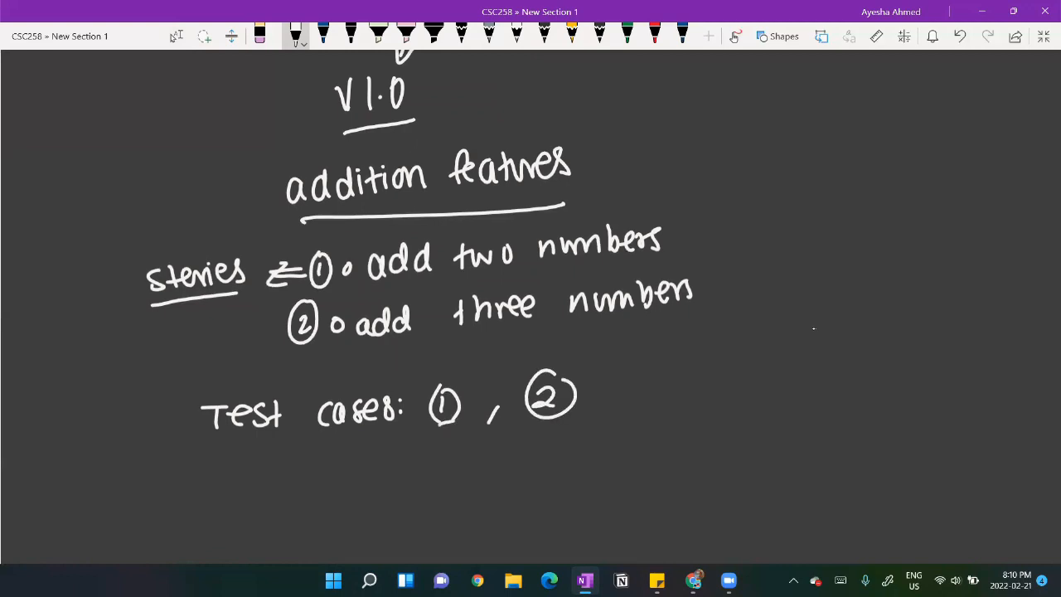
# Draw converging lines down from test cases 1 and 2 and handwrite "Test set" beneath them, underlined.
pyautogui.scroll(-2, 814, 329)
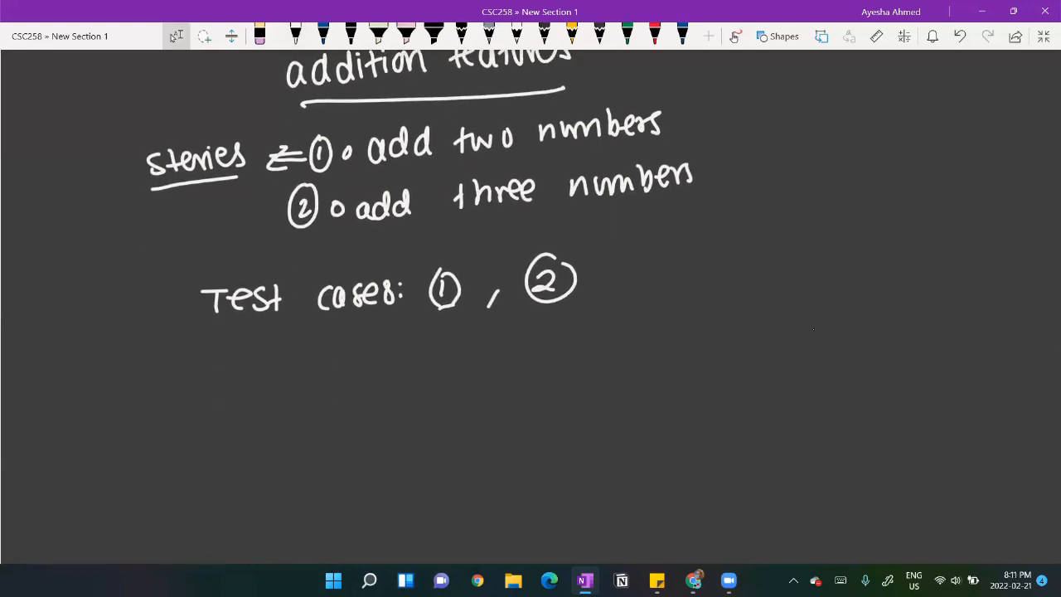
pyautogui.click(295, 36)
pyautogui.moveTo(449, 327); pyautogui.dragTo(472, 360)
pyautogui.moveTo(546, 321); pyautogui.dragTo(534, 353)
pyautogui.moveTo(455, 384); pyautogui.dragTo(479, 384)
pyautogui.click(482, 395)
pyautogui.moveTo(469, 383)
pyautogui.mouseDown()
pyautogui.moveTo(471, 401)
pyautogui.moveTo(494, 399)
pyautogui.mouseUp()
pyautogui.moveTo(509, 380)
pyautogui.mouseDown()
pyautogui.moveTo(499, 398)
pyautogui.moveTo(518, 396)
pyautogui.mouseUp()
pyautogui.moveTo(511, 383); pyautogui.dragTo(583, 390)
pyautogui.moveTo(593, 359)
pyautogui.mouseDown()
pyautogui.moveTo(606, 391)
pyautogui.moveTo(609, 377)
pyautogui.mouseUp()
pyautogui.moveTo(460, 420); pyautogui.dragTo(592, 404)
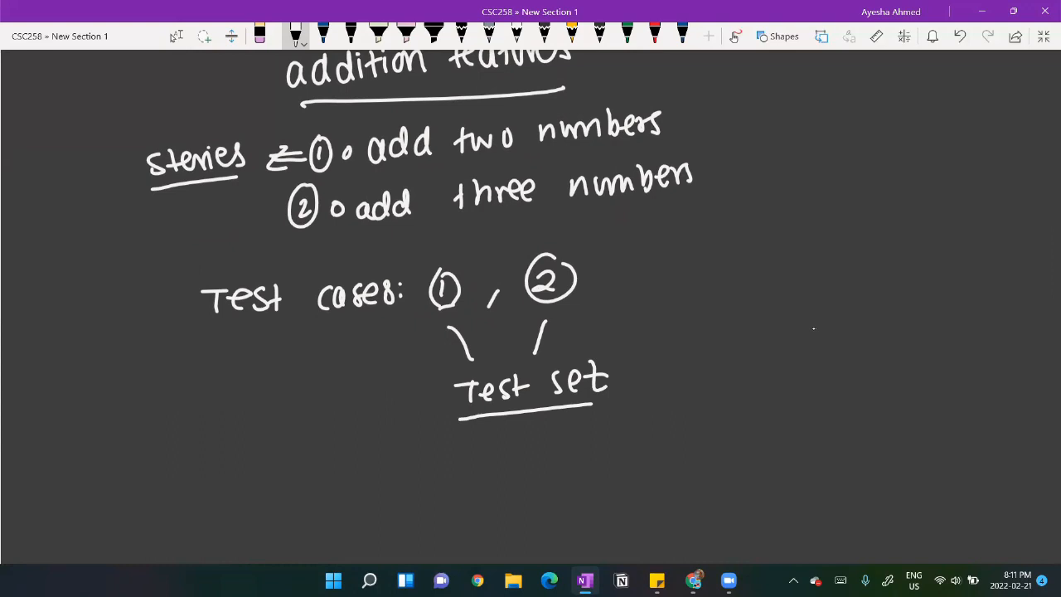
# Add a colon and an underlined "addition features" after "Test set".
pyautogui.scroll(1, 813, 329)
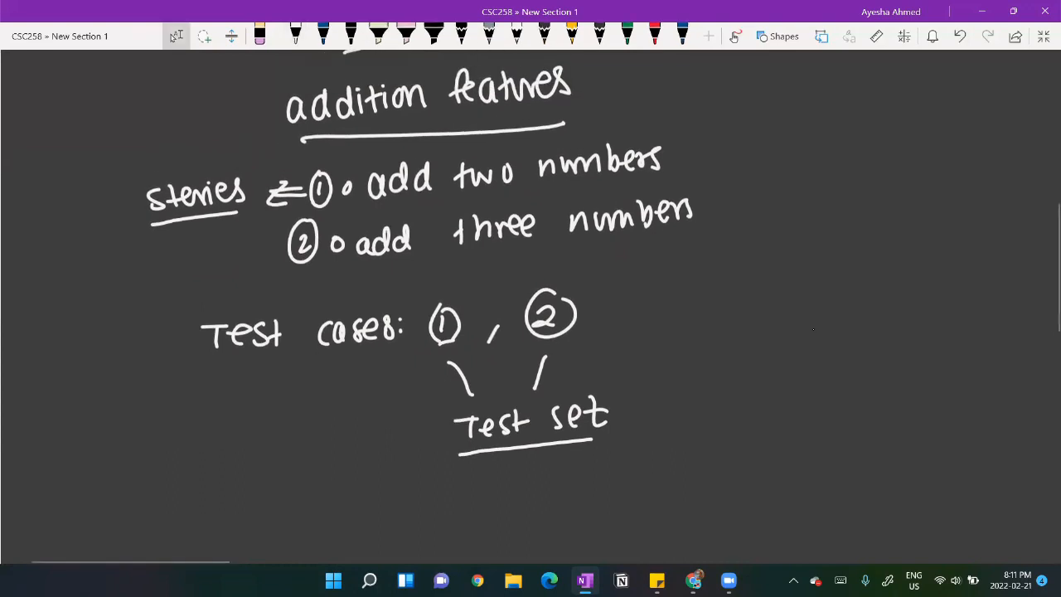
pyautogui.click(631, 407)
pyautogui.click(626, 419)
pyautogui.moveTo(670, 406); pyautogui.dragTo(673, 422)
pyautogui.moveTo(684, 407); pyautogui.dragTo(689, 420)
pyautogui.moveTo(699, 405); pyautogui.dragTo(703, 420)
pyautogui.moveTo(711, 399)
pyautogui.mouseDown()
pyautogui.moveTo(710, 417)
pyautogui.moveTo(719, 414)
pyautogui.mouseUp()
pyautogui.moveTo(714, 405); pyautogui.dragTo(836, 412)
pyautogui.moveTo(846, 397); pyautogui.dragTo(859, 411)
pyautogui.moveTo(866, 406)
pyautogui.mouseDown()
pyautogui.moveTo(885, 397)
pyautogui.moveTo(892, 404)
pyautogui.mouseUp()
pyautogui.moveTo(904, 386); pyautogui.dragTo(896, 406)
pyautogui.moveTo(685, 435); pyautogui.dragTo(882, 429)
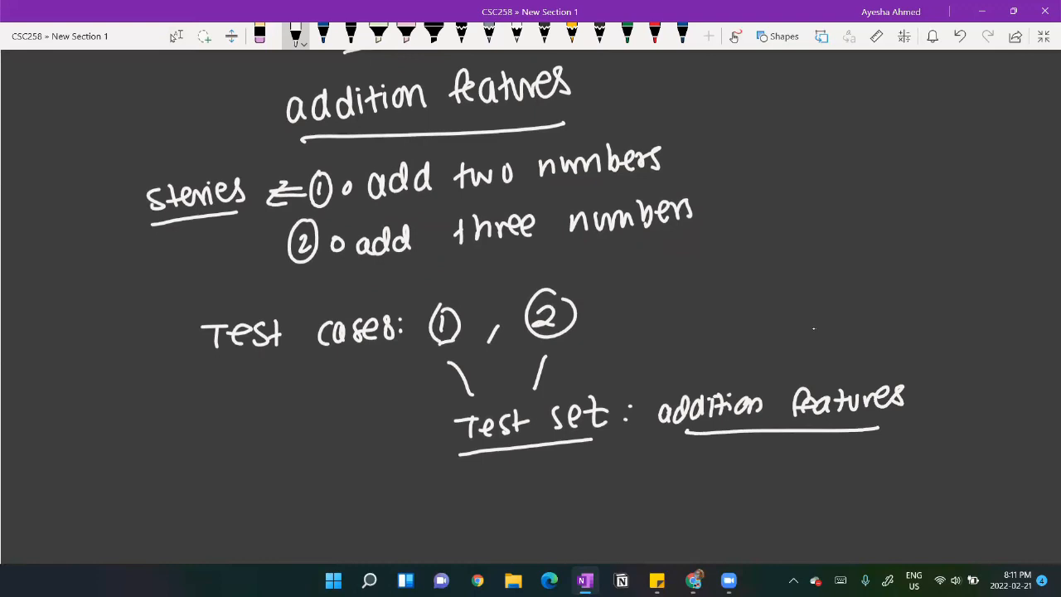
# Handwrite "= sprint 1" beside v1.0 and underline the sprint name.
pyautogui.scroll(-3, 813, 329)
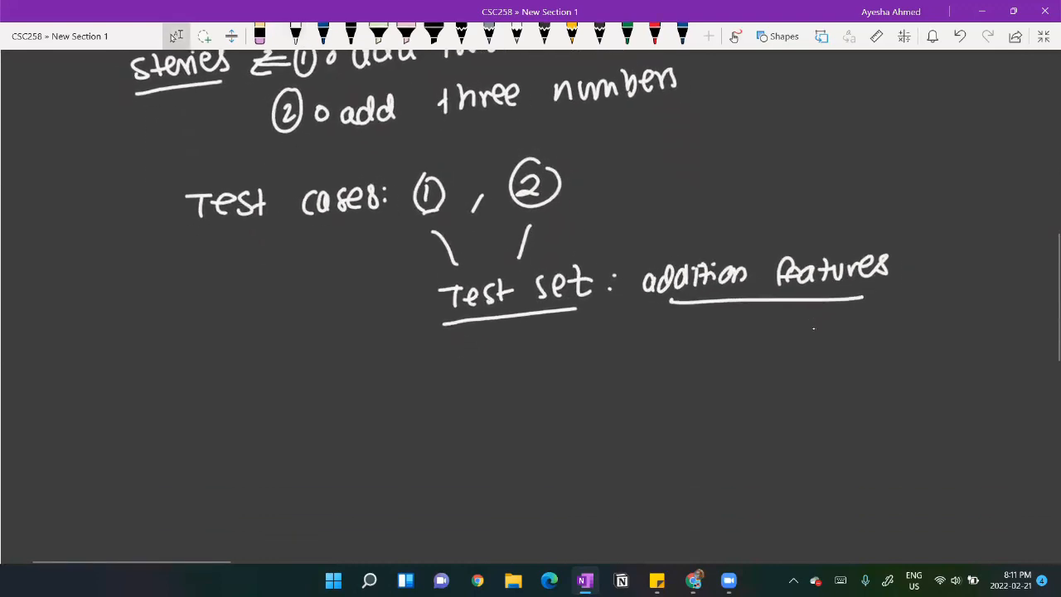
pyautogui.scroll(5, 813, 329)
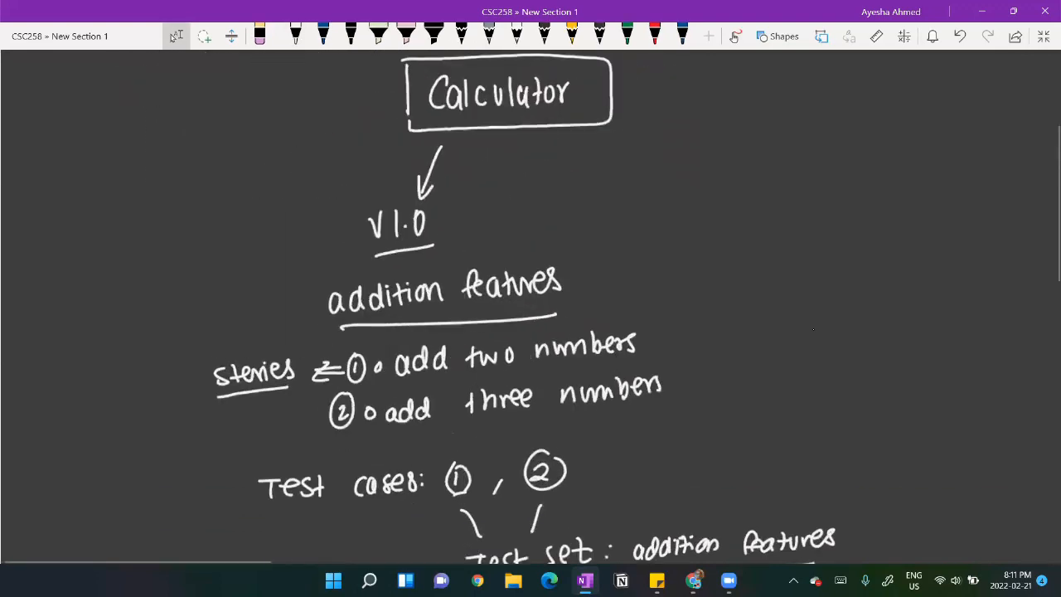
pyautogui.moveTo(486, 200); pyautogui.dragTo(503, 205)
pyautogui.moveTo(543, 180); pyautogui.dragTo(534, 209)
pyautogui.moveTo(553, 179); pyautogui.dragTo(595, 209)
pyautogui.moveTo(602, 194); pyautogui.dragTo(624, 207)
pyautogui.moveTo(632, 177); pyautogui.dragTo(633, 208)
pyautogui.moveTo(623, 189); pyautogui.dragTo(640, 189)
pyautogui.moveTo(643, 173); pyautogui.dragTo(643, 207)
pyautogui.moveTo(551, 222); pyautogui.dragTo(663, 218)
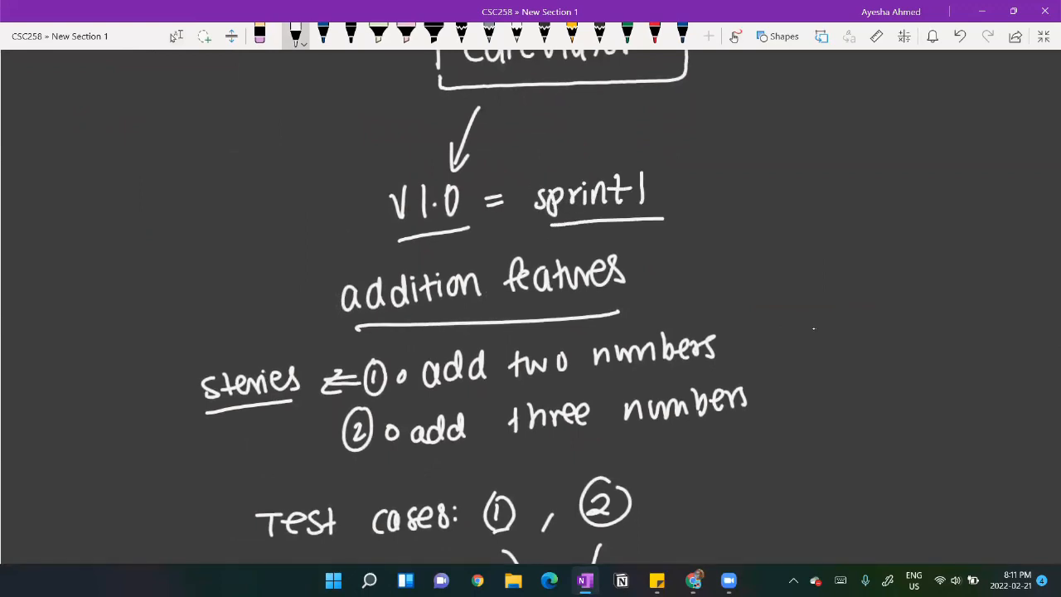
# Handwrite "Test execution" below the test set line and underline it.
pyautogui.scroll(-3, 813, 329)
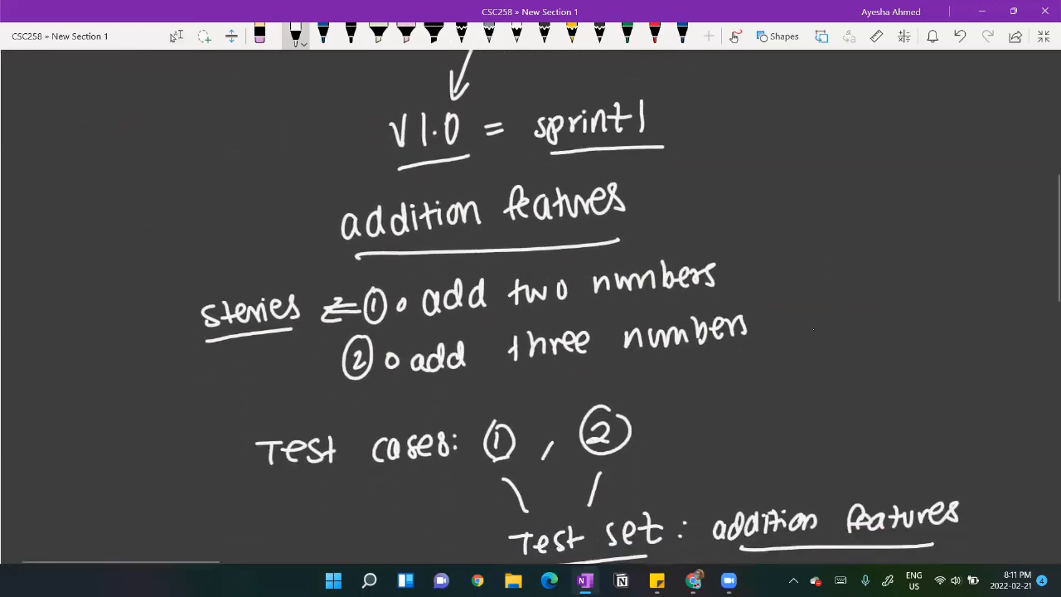
pyautogui.scroll(2, 813, 329)
pyautogui.scroll(3, 813, 329)
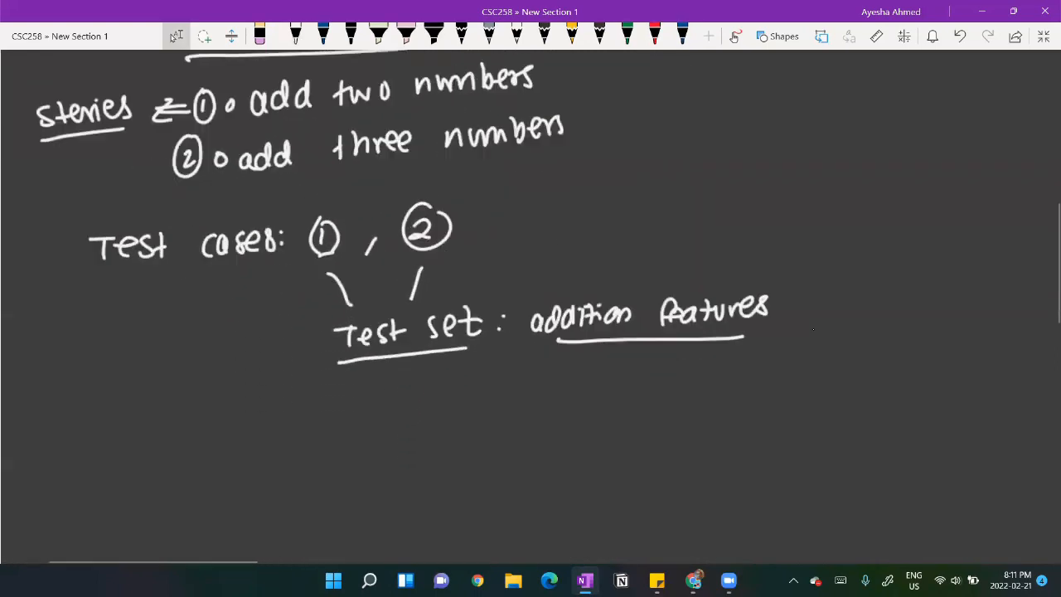
pyautogui.moveTo(349, 427); pyautogui.dragTo(373, 425)
pyautogui.moveTo(362, 428)
pyautogui.mouseDown()
pyautogui.moveTo(363, 444)
pyautogui.moveTo(373, 441)
pyautogui.mouseUp()
pyautogui.moveTo(403, 423)
pyautogui.mouseDown()
pyautogui.moveTo(389, 441)
pyautogui.moveTo(413, 443)
pyautogui.mouseUp()
pyautogui.moveTo(401, 427); pyautogui.dragTo(476, 433)
pyautogui.moveTo(478, 418); pyautogui.dragTo(491, 431)
pyautogui.moveTo(495, 414); pyautogui.dragTo(542, 428)
pyautogui.moveTo(554, 398)
pyautogui.mouseDown()
pyautogui.moveTo(556, 427)
pyautogui.moveTo(567, 406)
pyautogui.mouseUp()
pyautogui.moveTo(569, 411)
pyautogui.mouseDown()
pyautogui.moveTo(568, 423)
pyautogui.moveTo(577, 411)
pyautogui.mouseUp()
pyautogui.moveTo(588, 422)
pyautogui.mouseDown()
pyautogui.moveTo(600, 402)
pyautogui.moveTo(609, 421)
pyautogui.mouseUp()
pyautogui.moveTo(356, 468); pyautogui.dragTo(607, 445)
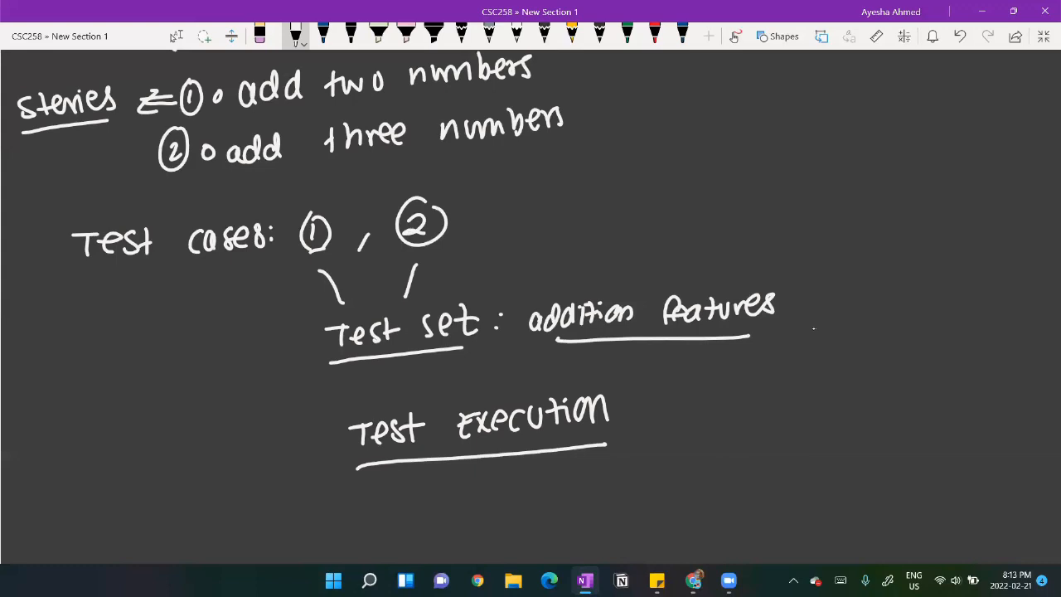
# Handwrite "sprint 1" after the Test execution heading.
pyautogui.hscroll(-1, 814, 329)
pyautogui.scroll(-1, 815, 329)
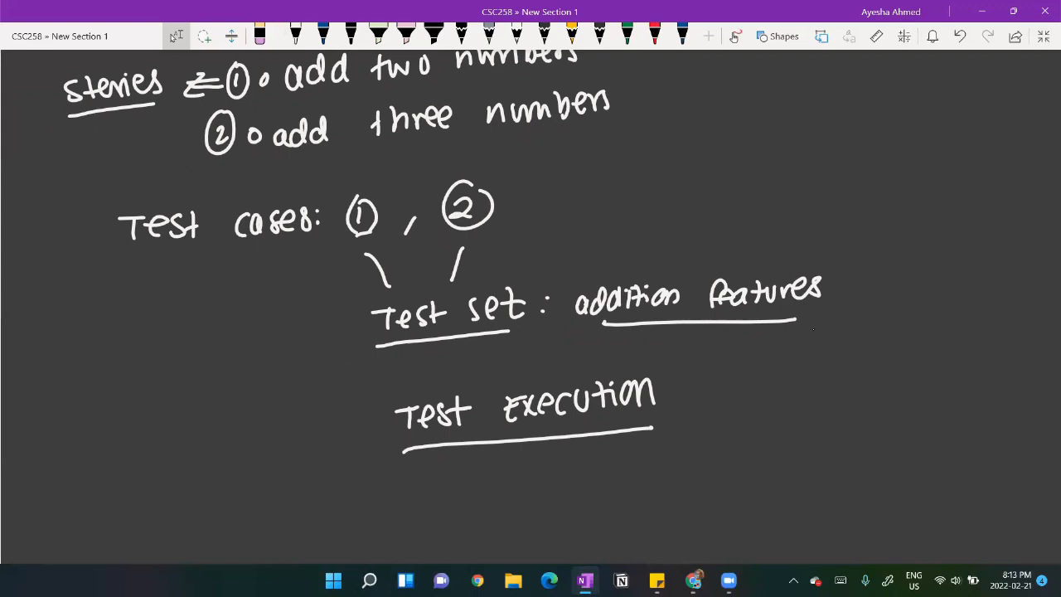
pyautogui.hscroll(-1, 814, 329)
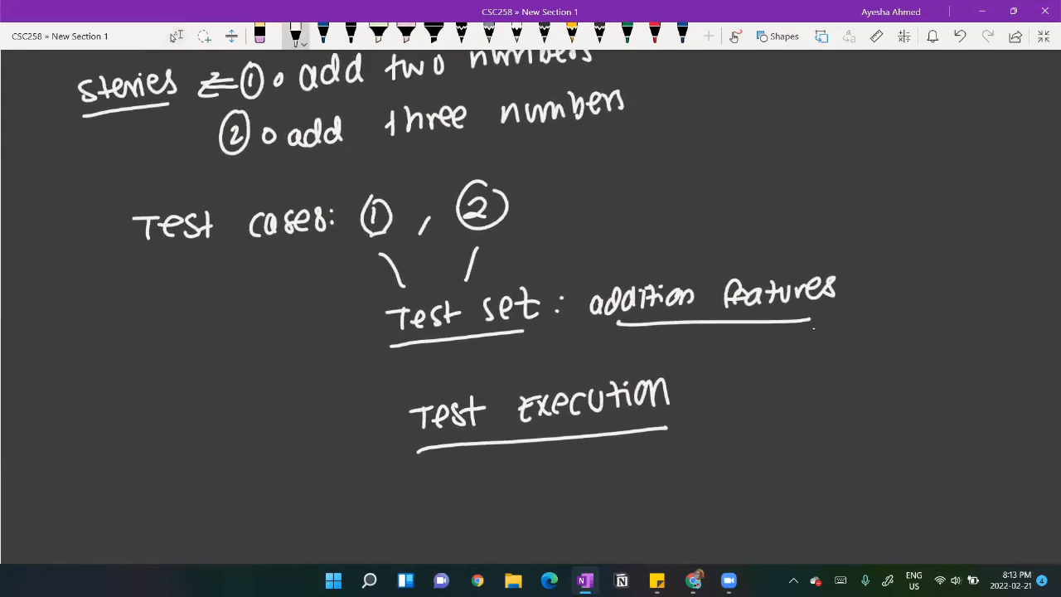
pyautogui.moveTo(720, 381)
pyautogui.mouseDown()
pyautogui.moveTo(708, 403)
pyautogui.moveTo(769, 393)
pyautogui.mouseUp()
pyautogui.moveTo(779, 378)
pyautogui.mouseDown()
pyautogui.moveTo(780, 393)
pyautogui.moveTo(799, 389)
pyautogui.mouseUp()
pyautogui.moveTo(813, 367)
pyautogui.mouseDown()
pyautogui.moveTo(814, 391)
pyautogui.moveTo(828, 379)
pyautogui.mouseUp()
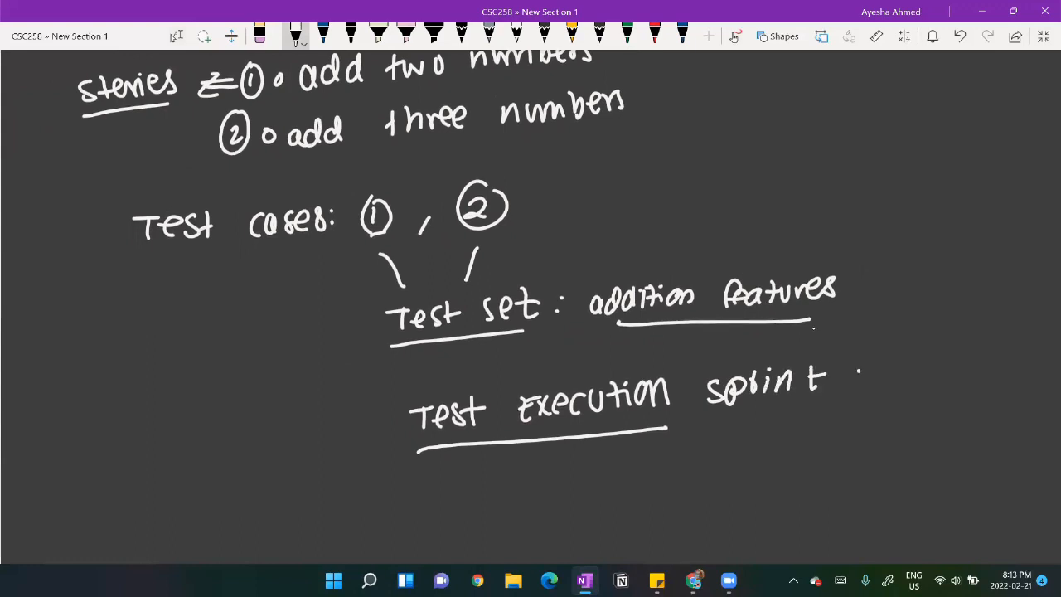
# Draw a curved arrow from Test set down to Test execution.
pyautogui.moveTo(354, 337)
pyautogui.mouseDown()
pyautogui.moveTo(353, 442)
pyautogui.moveTo(388, 439)
pyautogui.moveTo(373, 456)
pyautogui.moveTo(392, 448)
pyautogui.mouseUp()
pyautogui.scroll(-1, 814, 329)
pyautogui.scroll(-3, 813, 329)
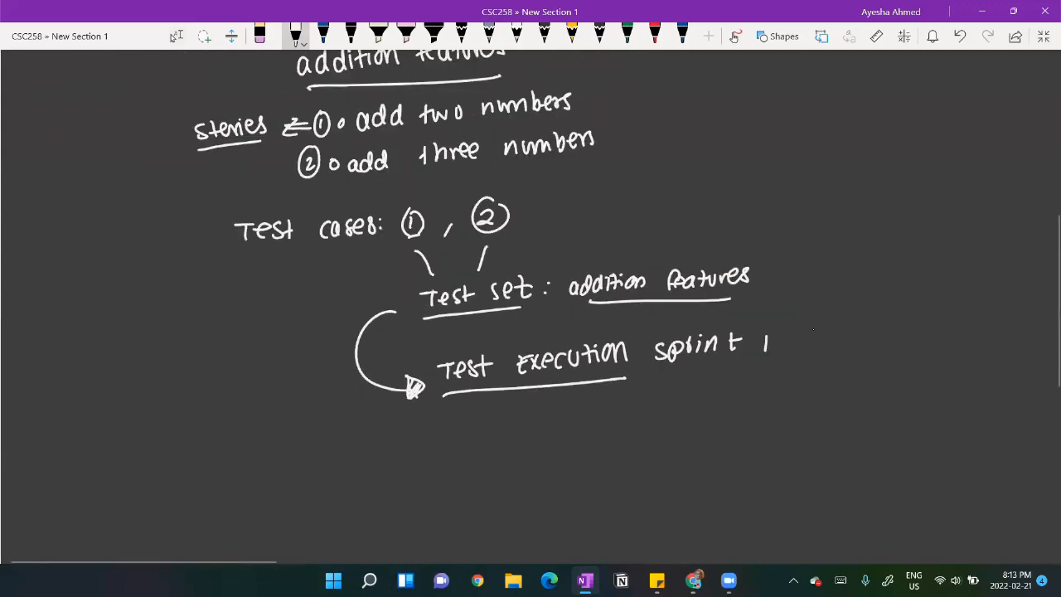
# Draw a second arrow from the Calculator box and handwrite "v2.0 = sprint 2" at its end, underlining both parts.
pyautogui.scroll(1, 813, 329)
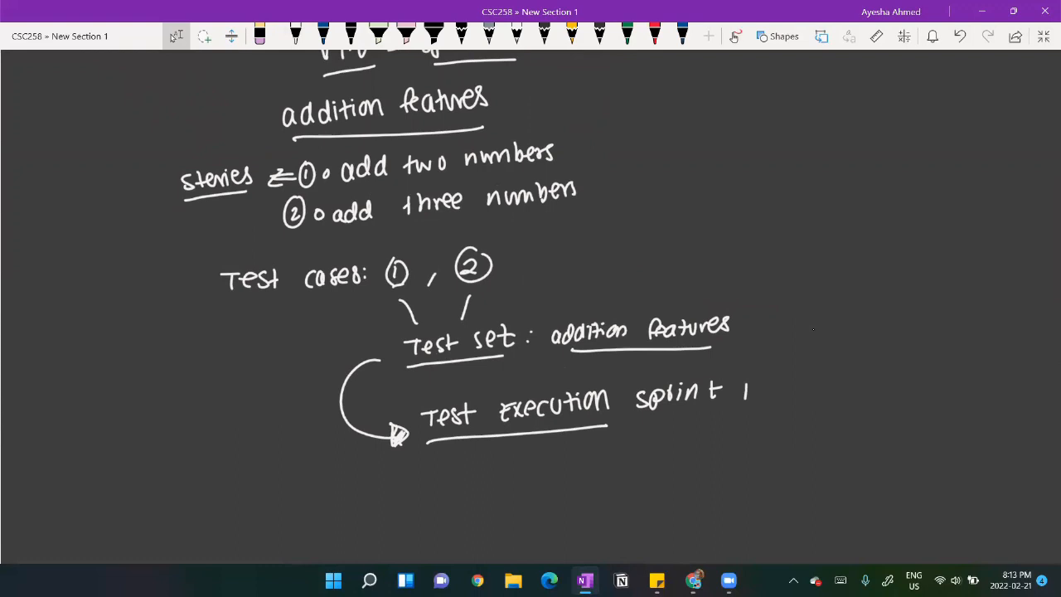
pyautogui.scroll(4, 813, 329)
pyautogui.keyDown('ctrl'); pyautogui.scroll(1, 813, 329); pyautogui.keyUp('ctrl')
pyautogui.keyDown('ctrl'); pyautogui.scroll(-3, 813, 330); pyautogui.keyUp('ctrl')
pyautogui.keyDown('ctrl'); pyautogui.scroll(3, 813, 329); pyautogui.keyUp('ctrl')
pyautogui.moveTo(427, 189)
pyautogui.mouseDown()
pyautogui.moveTo(500, 247)
pyautogui.moveTo(516, 232)
pyautogui.moveTo(533, 257)
pyautogui.mouseUp()
pyautogui.moveTo(543, 254); pyautogui.dragTo(558, 276)
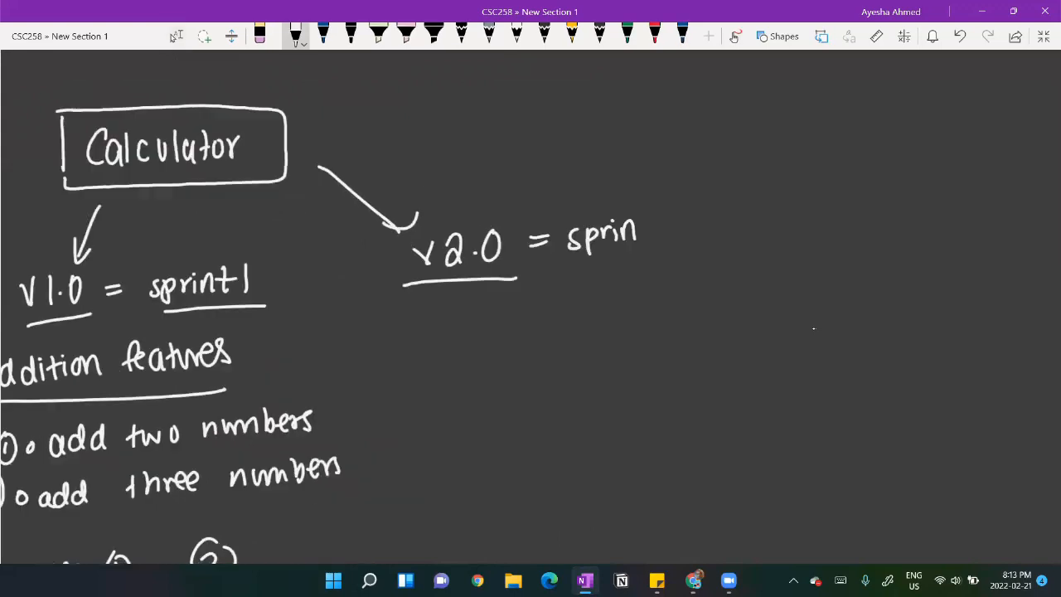
pyautogui.moveTo(647, 216); pyautogui.dragTo(645, 241)
pyautogui.moveTo(635, 227); pyautogui.dragTo(681, 241)
pyautogui.moveTo(555, 273); pyautogui.dragTo(687, 262)
# Handwrite the heading "subtraction features" below v2.0 and underline it.
pyautogui.moveTo(521, 323)
pyautogui.mouseDown()
pyautogui.moveTo(505, 340)
pyautogui.moveTo(536, 335)
pyautogui.mouseUp()
pyautogui.moveTo(540, 314)
pyautogui.mouseDown()
pyautogui.moveTo(541, 337)
pyautogui.moveTo(552, 330)
pyautogui.mouseUp()
pyautogui.moveTo(560, 308); pyautogui.dragTo(567, 337)
pyautogui.moveTo(579, 330)
pyautogui.mouseDown()
pyautogui.moveTo(594, 316)
pyautogui.moveTo(623, 329)
pyautogui.mouseUp()
pyautogui.moveTo(615, 315)
pyautogui.mouseDown()
pyautogui.moveTo(640, 313)
pyautogui.moveTo(643, 325)
pyautogui.mouseUp()
pyautogui.moveTo(646, 318); pyautogui.dragTo(693, 322)
pyautogui.moveTo(703, 314); pyautogui.dragTo(728, 317)
pyautogui.moveTo(729, 307)
pyautogui.mouseDown()
pyautogui.moveTo(737, 315)
pyautogui.moveTo(753, 297)
pyautogui.mouseUp()
pyautogui.moveTo(754, 307)
pyautogui.mouseDown()
pyautogui.moveTo(787, 290)
pyautogui.moveTo(794, 308)
pyautogui.mouseUp()
pyautogui.moveTo(524, 361); pyautogui.dragTo(787, 333)
# Handwrite story "subtract two numbers" with a circled 3 under the subtraction features heading.
pyautogui.scroll(-3, 530, 307)
pyautogui.moveTo(525, 274)
pyautogui.mouseDown()
pyautogui.moveTo(528, 305)
pyautogui.moveTo(521, 284)
pyautogui.mouseUp()
pyautogui.moveTo(593, 287); pyautogui.dragTo(584, 305)
pyautogui.moveTo(596, 290); pyautogui.dragTo(612, 306)
pyautogui.moveTo(615, 278)
pyautogui.mouseDown()
pyautogui.moveTo(622, 305)
pyautogui.moveTo(636, 303)
pyautogui.mouseUp()
pyautogui.moveTo(643, 290); pyautogui.dragTo(675, 300)
pyautogui.moveTo(675, 289); pyautogui.dragTo(721, 292)
pyautogui.moveTo(726, 278); pyautogui.dragTo(759, 287)
pyautogui.moveTo(777, 274)
pyautogui.mouseDown()
pyautogui.moveTo(801, 280)
pyautogui.moveTo(877, 259)
pyautogui.mouseUp()
# Handwrite story "subtract three numbers" with a circled 4 below story 3.
pyautogui.moveTo(523, 348)
pyautogui.mouseDown()
pyautogui.moveTo(530, 370)
pyautogui.moveTo(524, 344)
pyautogui.mouseUp()
pyautogui.moveTo(587, 348); pyautogui.dragTo(612, 365)
pyautogui.moveTo(618, 335); pyautogui.dragTo(620, 359)
pyautogui.moveTo(637, 333); pyautogui.dragTo(640, 360)
pyautogui.moveTo(648, 345); pyautogui.dragTo(668, 357)
pyautogui.moveTo(695, 326); pyautogui.dragTo(700, 351)
pyautogui.moveTo(736, 317); pyautogui.dragTo(803, 333)
pyautogui.moveTo(828, 320); pyautogui.dragTo(928, 313)
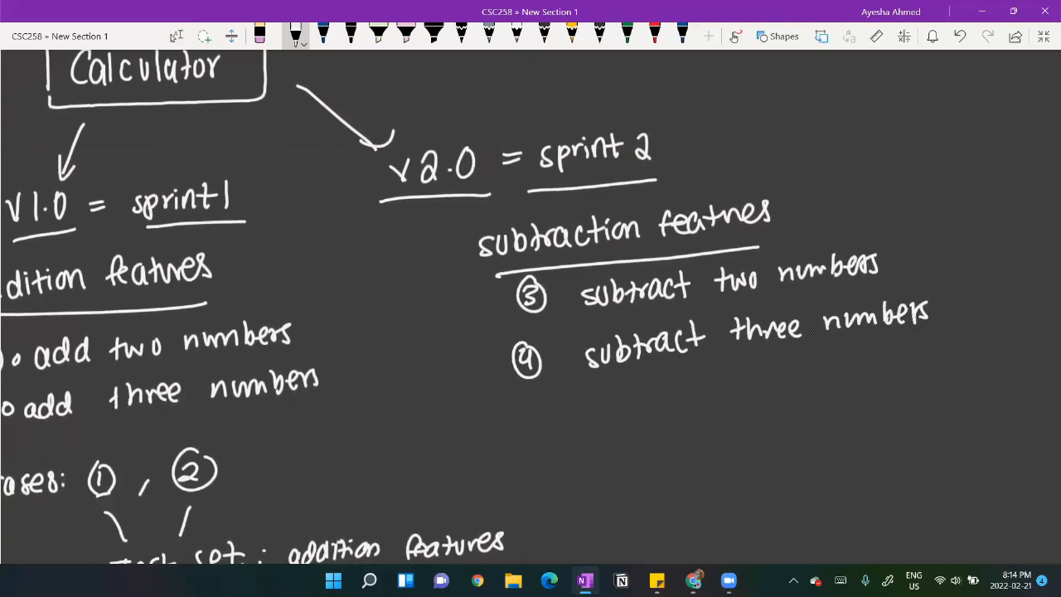
# Draw a square bracket grouping subtraction stories 3 and 4 in front of their numbers.
pyautogui.scroll(-3, 497, 352)
pyautogui.click(296, 34)
pyautogui.moveTo(487, 311); pyautogui.dragTo(487, 367)
pyautogui.scroll(-2, 813, 329)
pyautogui.hscroll(2, 813, 329)
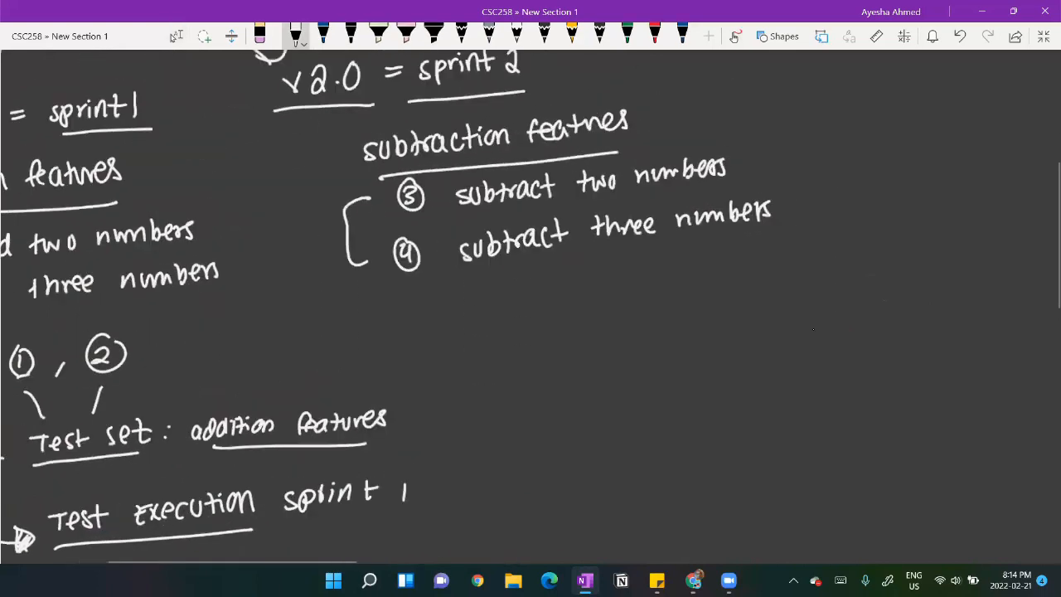
# Handwrite the label "Test cases:" below the subtraction stories and underline it.
pyautogui.scroll(2, 813, 329)
pyautogui.moveTo(431, 308)
pyautogui.mouseDown()
pyautogui.moveTo(455, 303)
pyautogui.moveTo(439, 330)
pyautogui.mouseUp()
pyautogui.moveTo(451, 320); pyautogui.dragTo(484, 328)
pyautogui.moveTo(470, 312); pyautogui.dragTo(579, 319)
pyautogui.moveTo(592, 308)
pyautogui.mouseDown()
pyautogui.moveTo(604, 304)
pyautogui.moveTo(606, 315)
pyautogui.mouseUp()
pyautogui.click(623, 302)
pyautogui.click(623, 312)
pyautogui.moveTo(432, 349); pyautogui.dragTo(596, 332)
# Add circled numbers 3 and 4 after the sprint 2 test cases label and draw converging lines below them.
pyautogui.moveTo(680, 286); pyautogui.dragTo(676, 308)
pyautogui.moveTo(686, 271)
pyautogui.mouseDown()
pyautogui.moveTo(672, 315)
pyautogui.moveTo(691, 272)
pyautogui.mouseUp()
pyautogui.moveTo(755, 293)
pyautogui.mouseDown()
pyautogui.moveTo(748, 308)
pyautogui.moveTo(786, 297)
pyautogui.moveTo(781, 312)
pyautogui.mouseUp()
pyautogui.moveTo(784, 274); pyautogui.dragTo(804, 300)
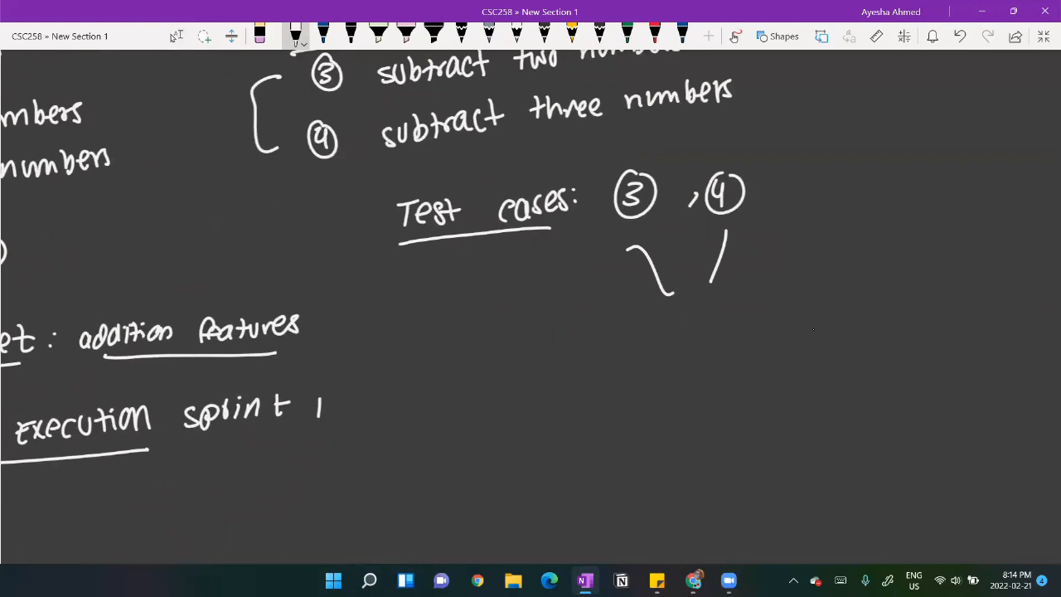
# Handwrite the label "Test set:" where the lines from test cases 3 and 4 converge, and underline it.
pyautogui.scroll(-2, 813, 329)
pyautogui.moveTo(533, 337); pyautogui.dragTo(552, 336)
pyautogui.moveTo(543, 338)
pyautogui.mouseDown()
pyautogui.moveTo(542, 351)
pyautogui.moveTo(560, 349)
pyautogui.mouseUp()
pyautogui.moveTo(556, 335); pyautogui.dragTo(566, 349)
pyautogui.moveTo(566, 335)
pyautogui.mouseDown()
pyautogui.moveTo(556, 348)
pyautogui.moveTo(589, 347)
pyautogui.mouseUp()
pyautogui.moveTo(602, 339); pyautogui.dragTo(621, 344)
pyautogui.moveTo(609, 336); pyautogui.dragTo(622, 333)
pyautogui.click(628, 333)
pyautogui.click(629, 339)
pyautogui.moveTo(555, 358); pyautogui.dragTo(613, 353)
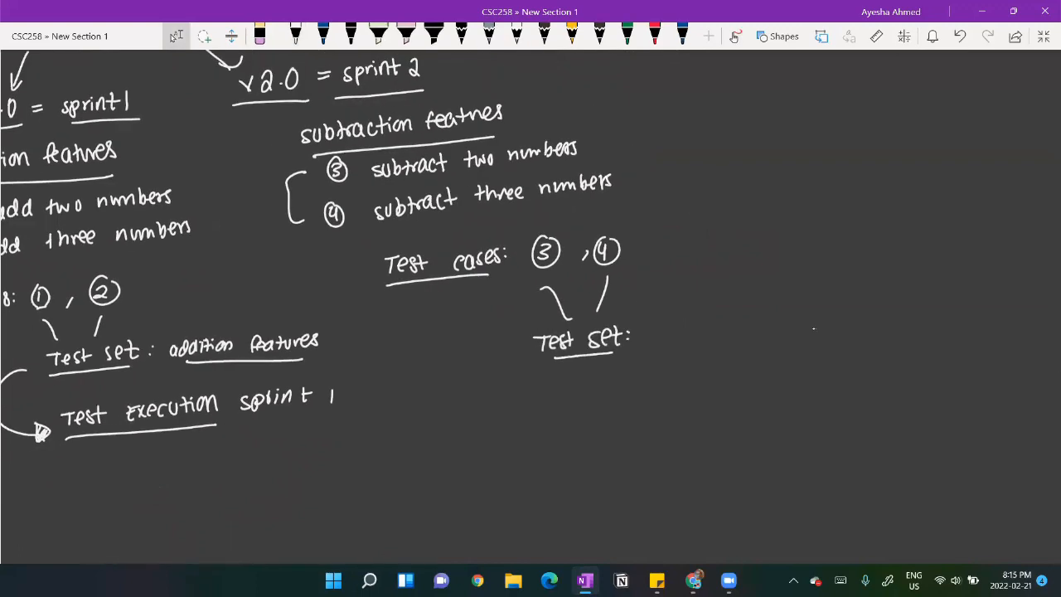
# Handwrite "subtraction features" on two lines after the sprint 2 test set label.
pyautogui.moveTo(667, 334); pyautogui.dragTo(663, 341)
pyautogui.moveTo(675, 327); pyautogui.dragTo(725, 324)
pyautogui.moveTo(734, 326); pyautogui.dragTo(742, 335)
pyautogui.moveTo(751, 320); pyautogui.dragTo(755, 335)
pyautogui.moveTo(759, 327); pyautogui.dragTo(780, 331)
pyautogui.moveTo(688, 341); pyautogui.dragTo(704, 359)
pyautogui.moveTo(707, 349); pyautogui.dragTo(731, 357)
pyautogui.moveTo(735, 347); pyautogui.dragTo(763, 355)
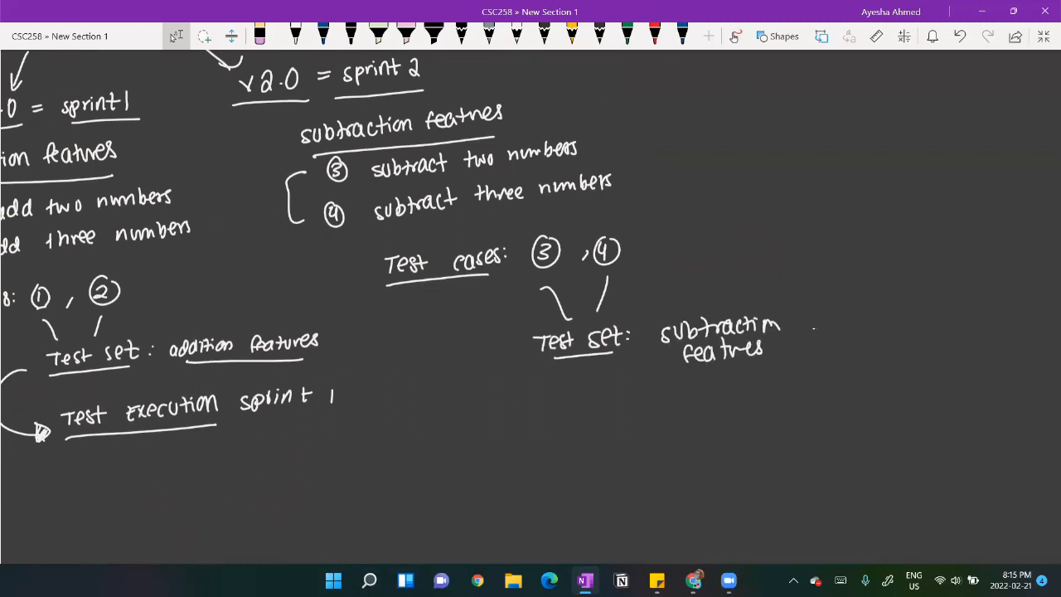
# Handwrite a second underlined "Test set:" label in the sprint 2 part, below and left of the subtraction test set.
pyautogui.scroll(-1, 814, 329)
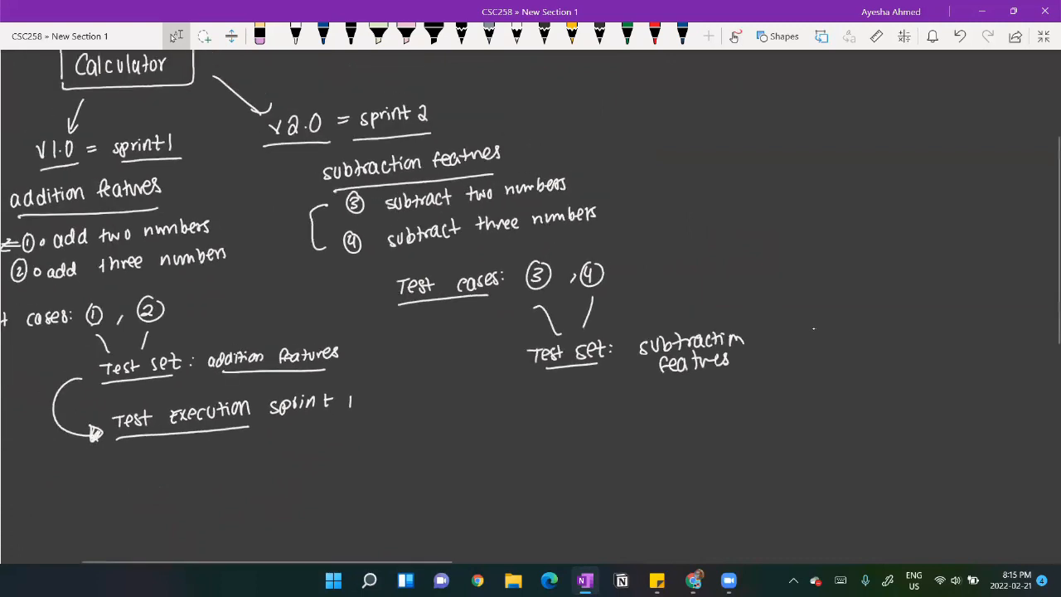
pyautogui.hscroll(-1, 814, 329)
pyautogui.scroll(1, 814, 329)
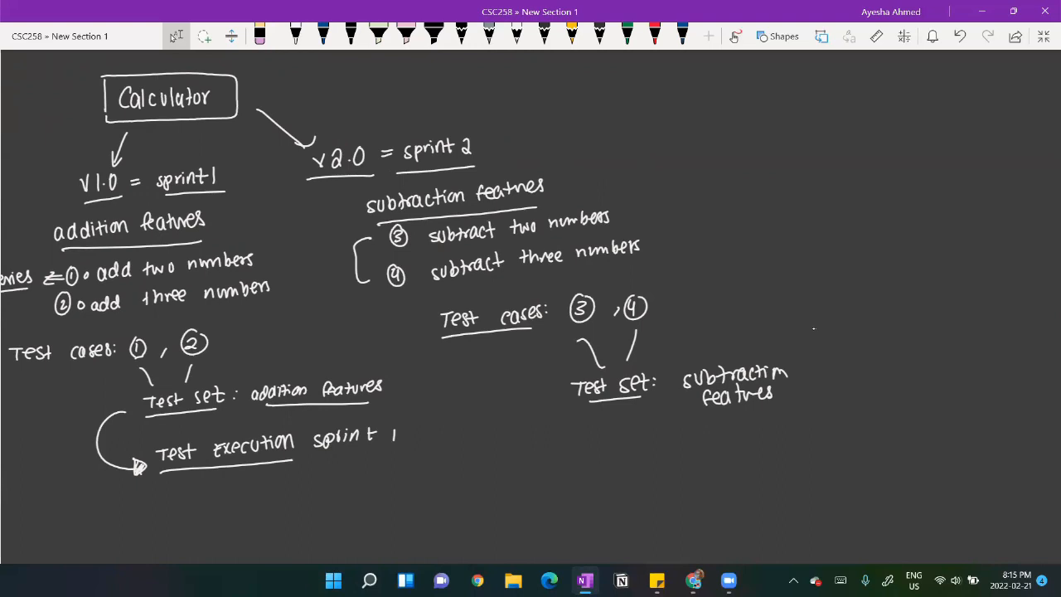
pyautogui.scroll(3, 814, 329)
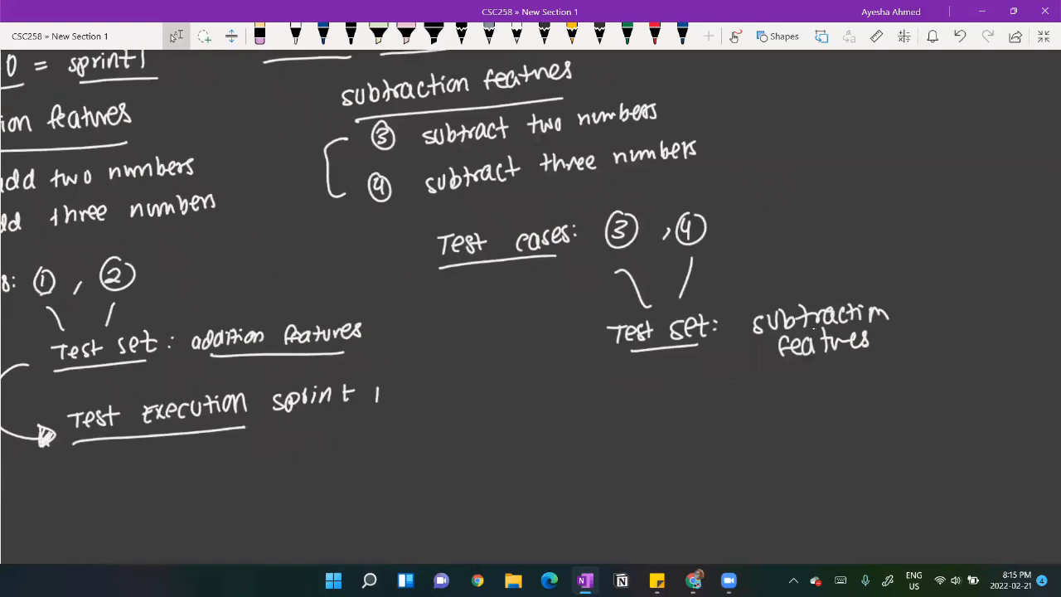
pyautogui.scroll(-3, 814, 329)
pyautogui.scroll(2, 814, 330)
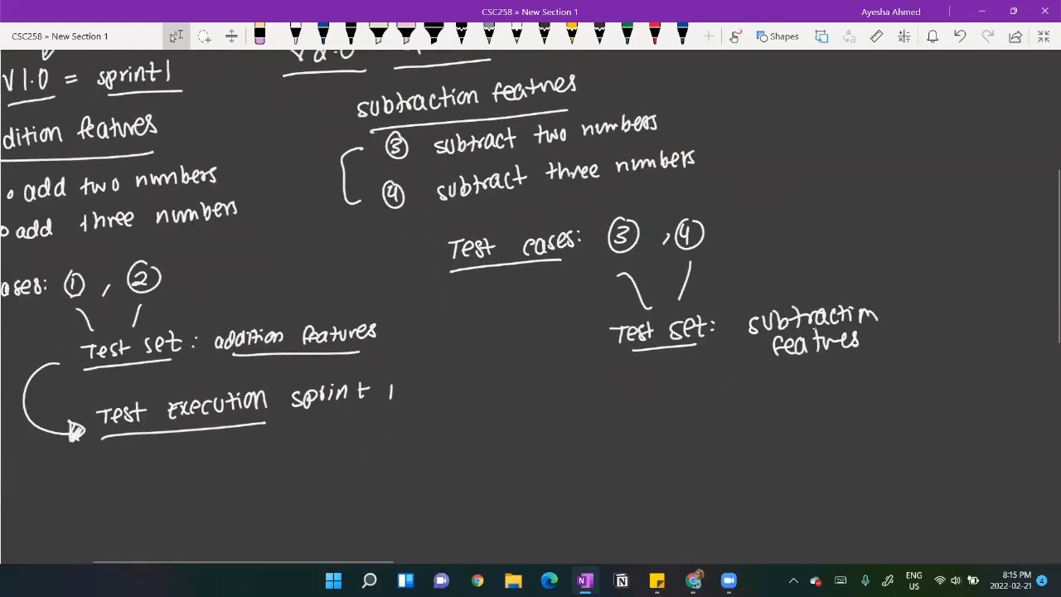
pyautogui.moveTo(407, 427); pyautogui.dragTo(424, 423)
pyautogui.moveTo(416, 427)
pyautogui.mouseDown()
pyautogui.moveTo(414, 439)
pyautogui.moveTo(431, 437)
pyautogui.mouseUp()
pyautogui.moveTo(440, 423)
pyautogui.mouseDown()
pyautogui.moveTo(433, 437)
pyautogui.moveTo(446, 436)
pyautogui.mouseUp()
pyautogui.moveTo(439, 426); pyautogui.dragTo(470, 435)
pyautogui.moveTo(484, 425); pyautogui.dragTo(494, 434)
pyautogui.moveTo(498, 412)
pyautogui.mouseDown()
pyautogui.moveTo(499, 435)
pyautogui.moveTo(502, 420)
pyautogui.mouseUp()
pyautogui.click(508, 418)
pyautogui.click(507, 427)
pyautogui.moveTo(420, 445); pyautogui.dragTo(488, 441)
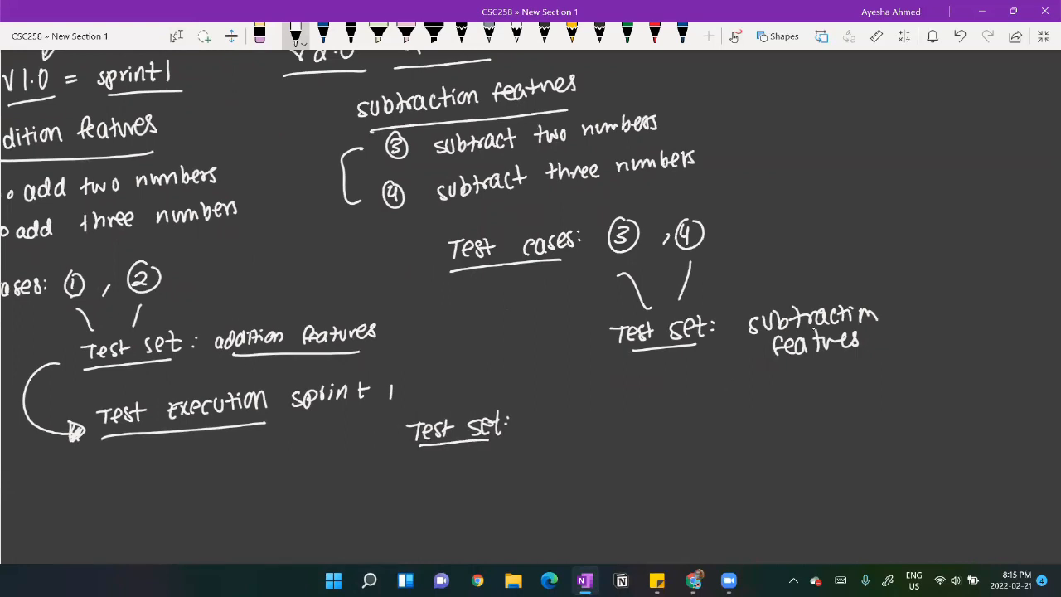
# Handwrite "Regression test set" as the name of the second sprint 2 test set.
pyautogui.moveTo(533, 414)
pyautogui.mouseDown()
pyautogui.moveTo(551, 436)
pyautogui.moveTo(572, 439)
pyautogui.moveTo(587, 420)
pyautogui.moveTo(639, 415)
pyautogui.mouseUp()
pyautogui.moveTo(579, 436); pyautogui.dragTo(599, 435)
pyautogui.moveTo(600, 437); pyautogui.dragTo(673, 430)
# List "addition features" and "subtraction features" below the regression test set, each with an arrow bullet.
pyautogui.moveTo(428, 492)
pyautogui.mouseDown()
pyautogui.moveTo(453, 491)
pyautogui.moveTo(443, 498)
pyautogui.mouseUp()
pyautogui.scroll(-1, 815, 331)
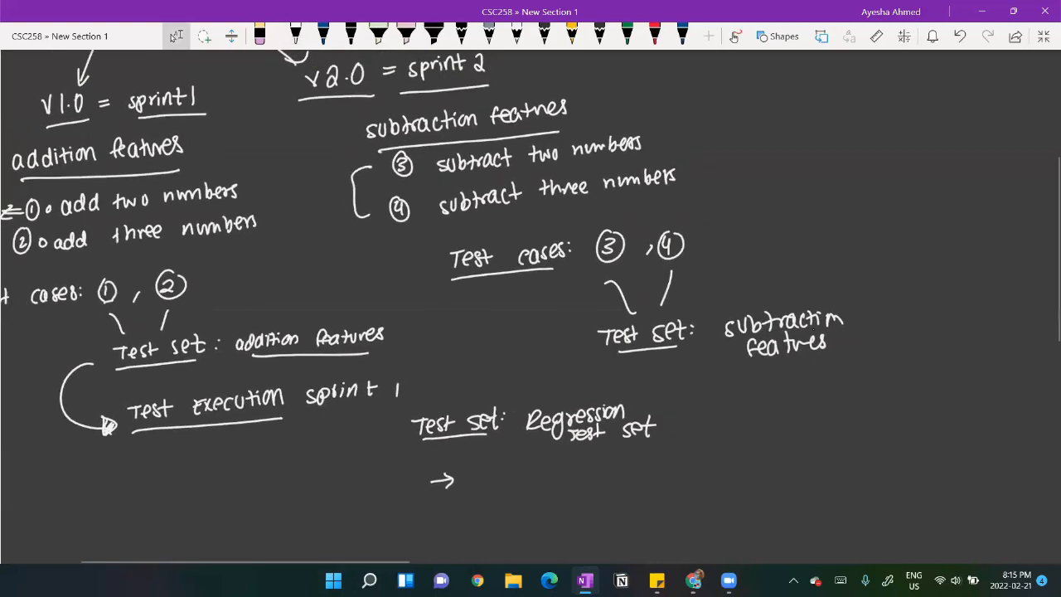
pyautogui.moveTo(474, 476)
pyautogui.mouseDown()
pyautogui.moveTo(467, 488)
pyautogui.moveTo(486, 466)
pyautogui.moveTo(529, 481)
pyautogui.moveTo(638, 462)
pyautogui.mouseUp()
pyautogui.moveTo(423, 509); pyautogui.dragTo(453, 507)
pyautogui.moveTo(461, 506); pyautogui.dragTo(574, 504)
pyautogui.moveTo(599, 497); pyautogui.dragTo(678, 489)
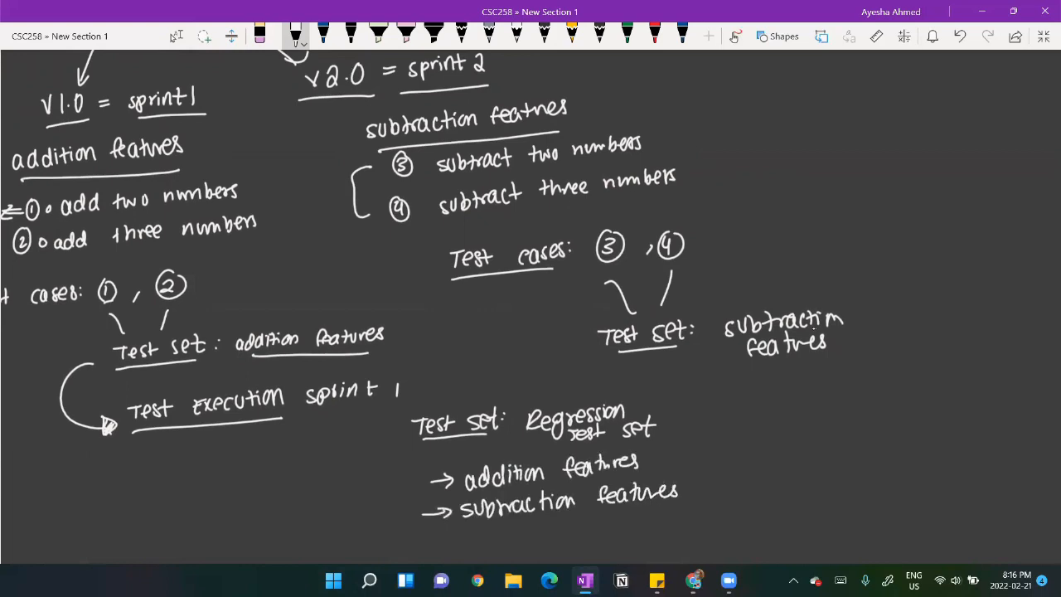
# Draw an elbow arrow from the subtraction test set to a handwritten "Test Execution" label below it.
pyautogui.hscroll(2, 813, 330)
pyautogui.moveTo(560, 370)
pyautogui.mouseDown()
pyautogui.moveTo(614, 397)
pyautogui.moveTo(605, 404)
pyautogui.moveTo(678, 391)
pyautogui.moveTo(681, 403)
pyautogui.mouseUp()
pyautogui.moveTo(701, 386)
pyautogui.mouseDown()
pyautogui.moveTo(695, 403)
pyautogui.moveTo(785, 378)
pyautogui.mouseUp()
# Double-underline "features" in the subtraction test set's name, and circle its "Test set:" label and "Regression test set".
pyautogui.moveTo(617, 360); pyautogui.dragTo(680, 362)
pyautogui.moveTo(557, 320)
pyautogui.mouseDown()
pyautogui.moveTo(539, 313)
pyautogui.moveTo(572, 348)
pyautogui.moveTo(572, 322)
pyautogui.mouseUp()
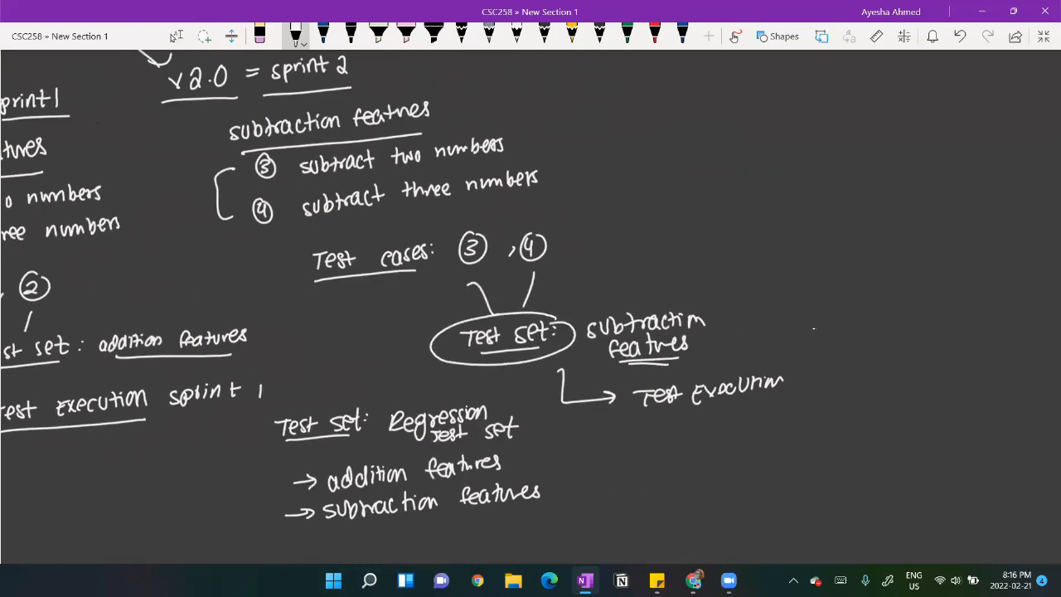
pyautogui.moveTo(512, 407)
pyautogui.mouseDown()
pyautogui.moveTo(388, 413)
pyautogui.moveTo(524, 415)
pyautogui.mouseUp()
# Connect both circled sprint 2 test sets to "Test Execution" and underline that label.
pyautogui.moveTo(530, 363); pyautogui.dragTo(645, 404)
pyautogui.moveTo(552, 434); pyautogui.dragTo(622, 418)
pyautogui.moveTo(644, 413); pyautogui.dragTo(788, 409)
pyautogui.scroll(-3, 813, 329)
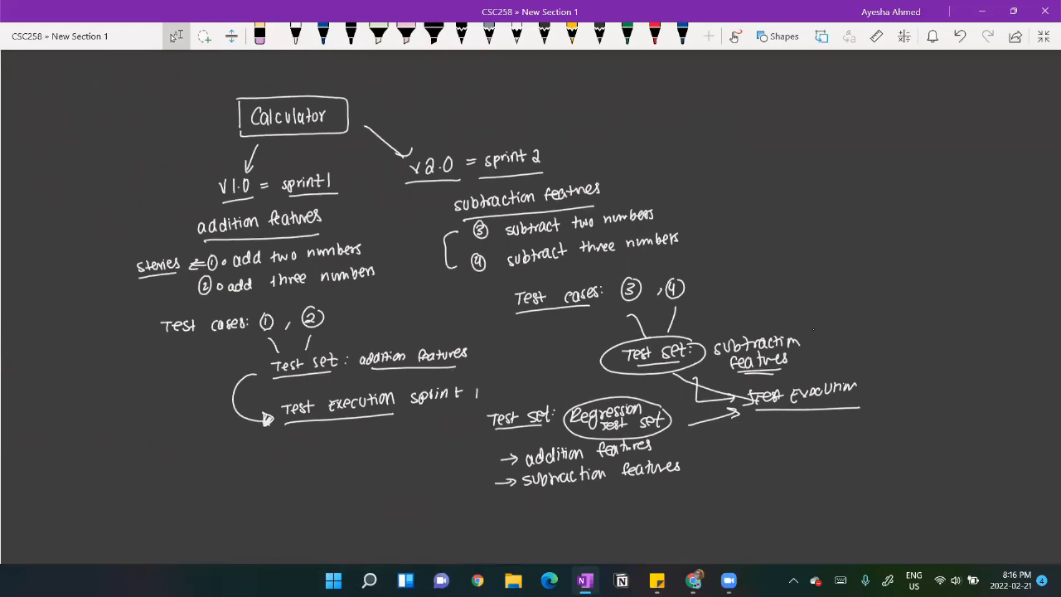
# Double-underline the sprint 1 "Test cases" label and add a second underline below the sprint 2 "Test Execution".
pyautogui.click(296, 35)
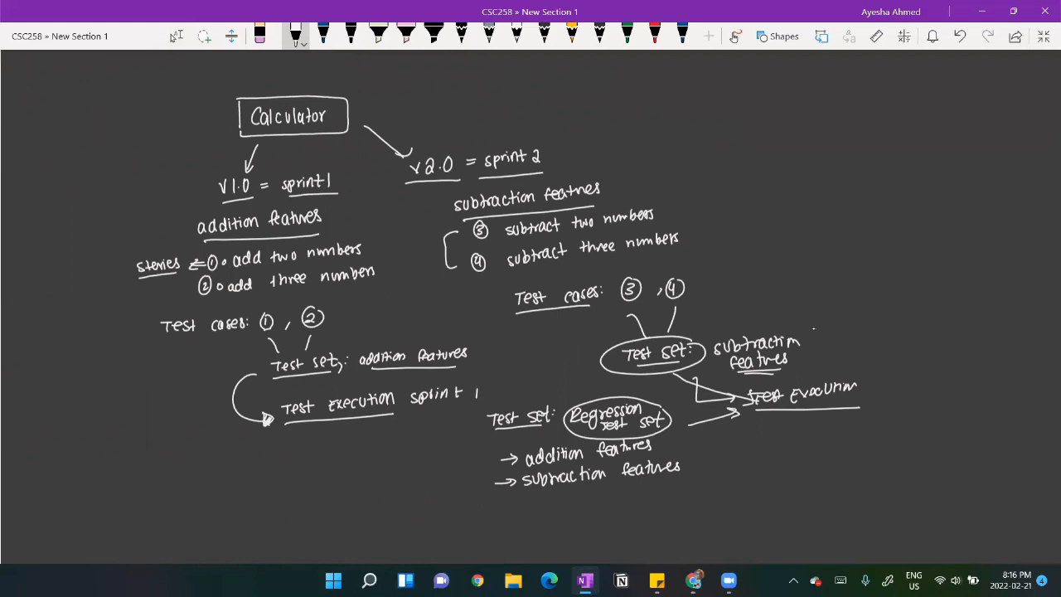
pyautogui.moveTo(177, 341); pyautogui.dragTo(235, 343)
pyautogui.moveTo(184, 349); pyautogui.dragTo(234, 347)
pyautogui.moveTo(859, 407)
pyautogui.mouseDown()
pyautogui.moveTo(813, 409)
pyautogui.moveTo(854, 412)
pyautogui.mouseUp()
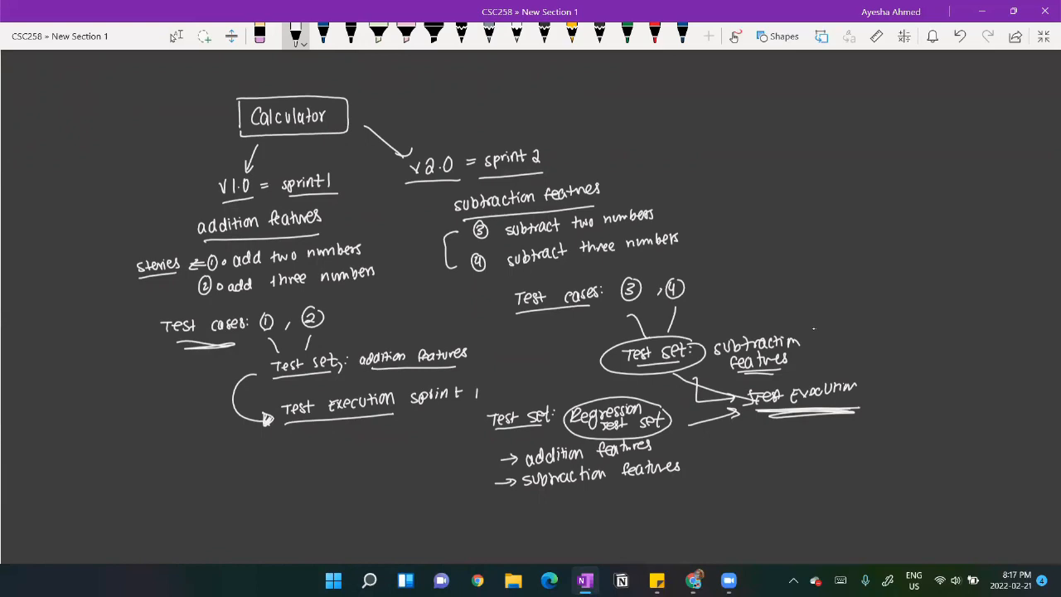
pyautogui.moveTo(703, 452); pyautogui.dragTo(669, 433)
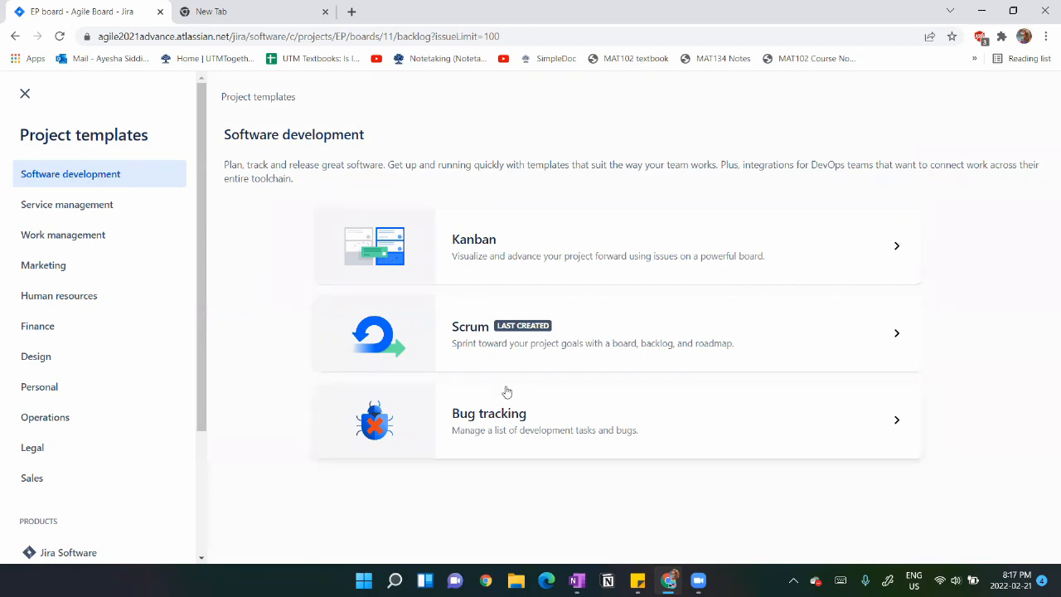
# Switch to Jira and use the Scrum software development template with the company-managed project type.
pyautogui.click(472, 332)
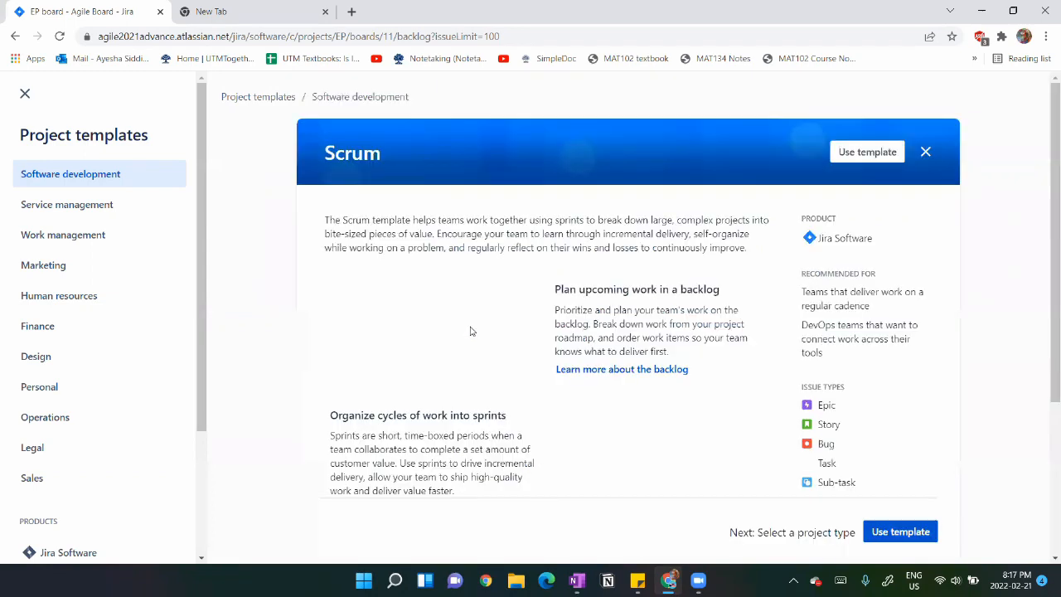
pyautogui.click(899, 531)
pyautogui.scroll(-1, 626, 464)
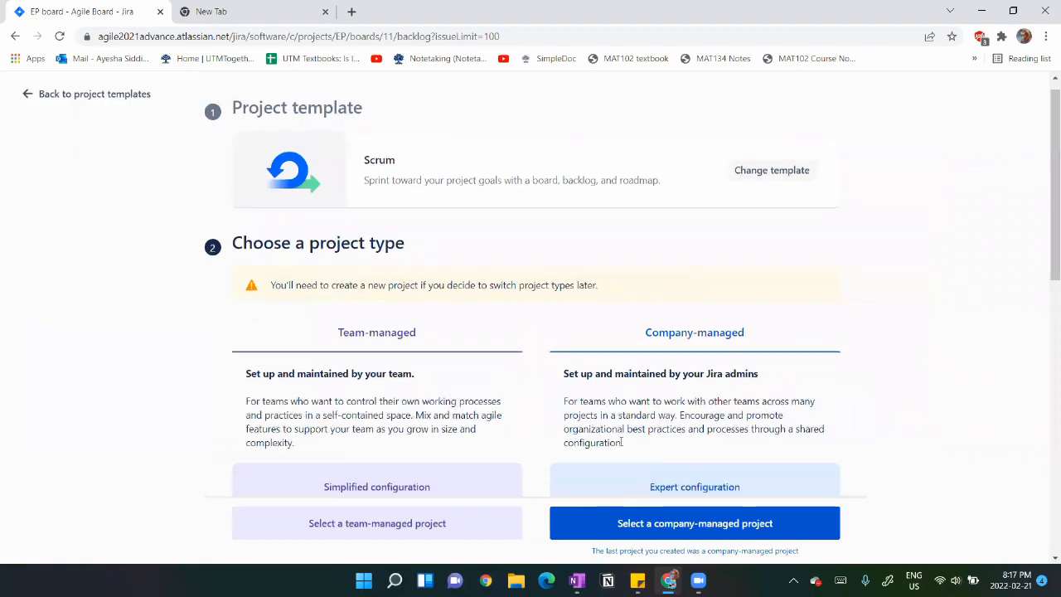
pyautogui.click(646, 526)
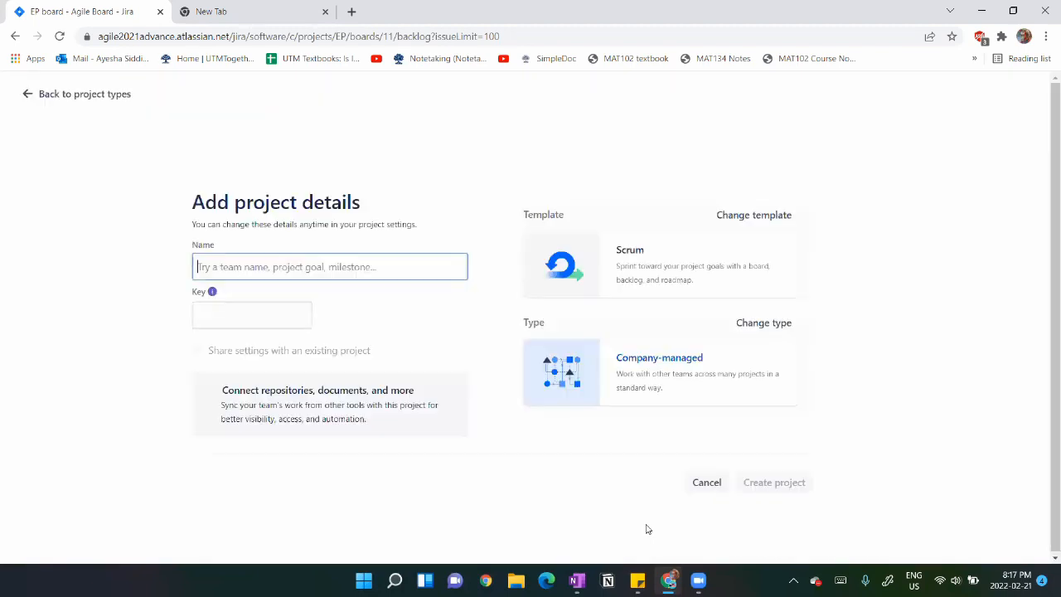
# Name the new project Calculator and create it.
pyautogui.write('Ca')
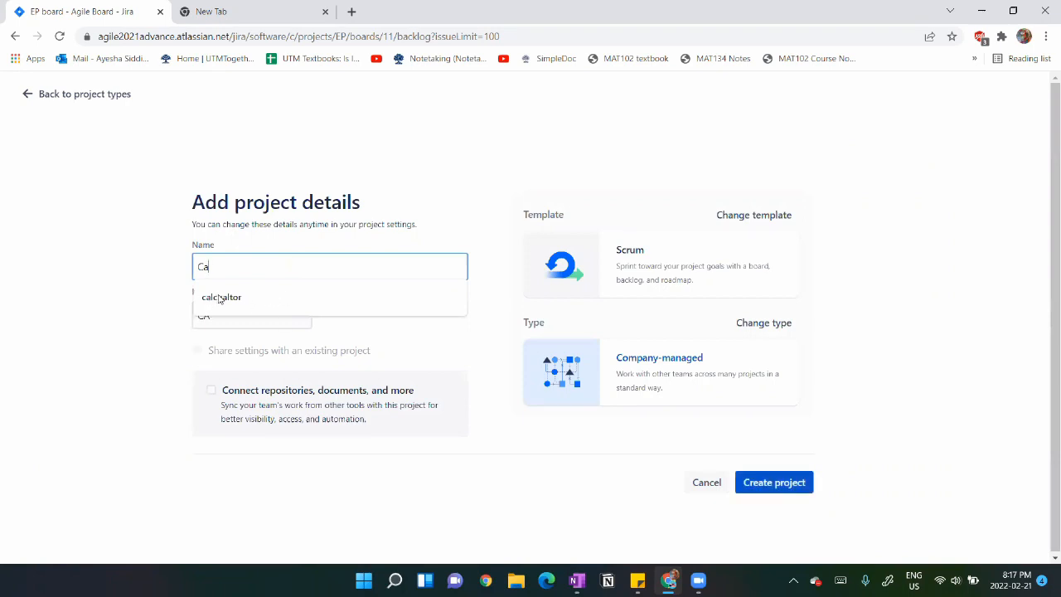
pyautogui.write('lculator')
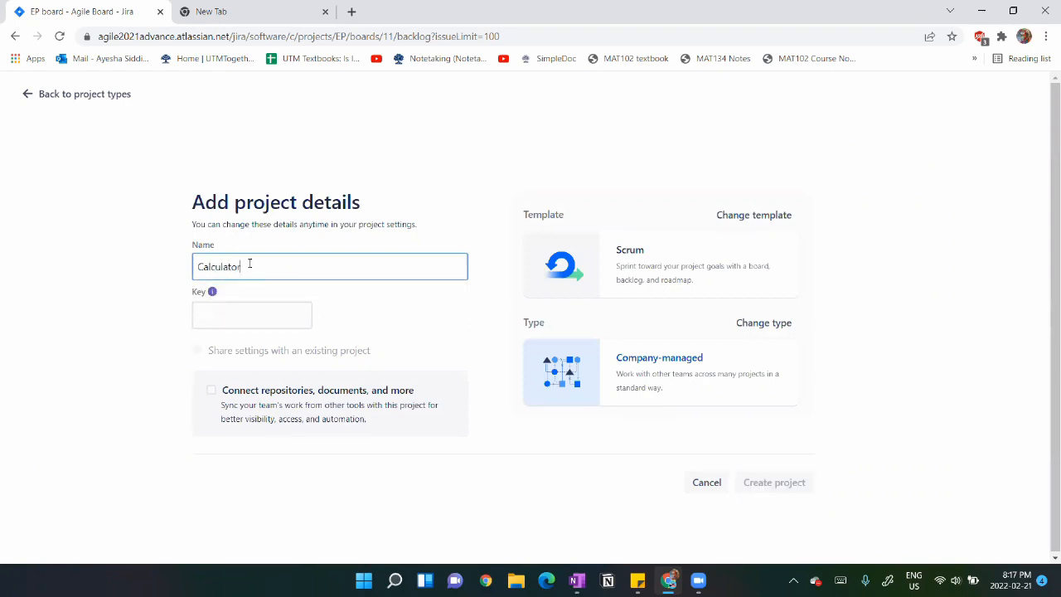
pyautogui.press('Tab')
pyautogui.click(790, 483)
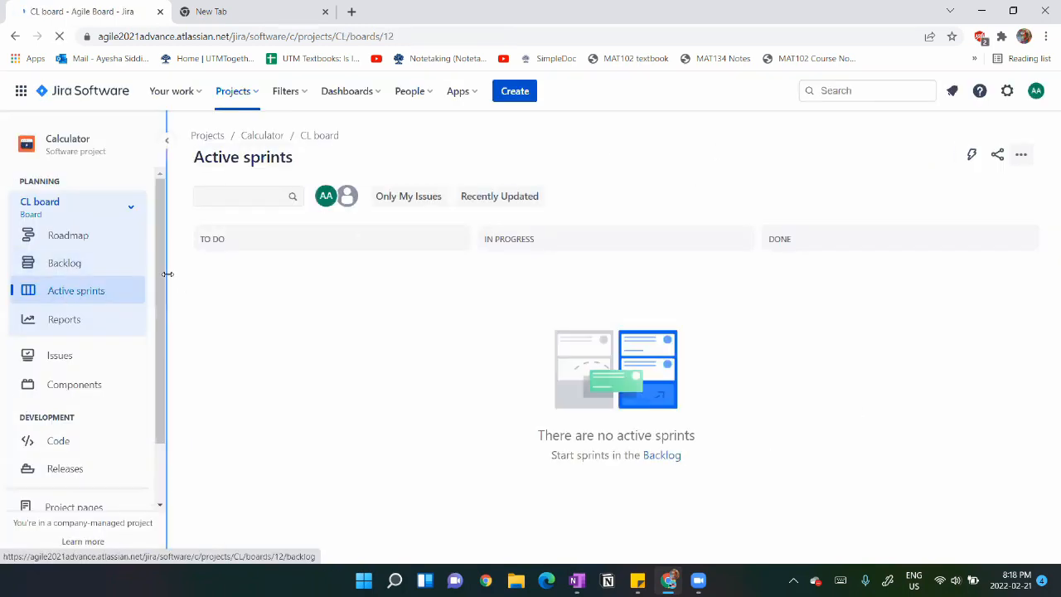
# Open the Xray settings of the Calculator project from its project settings.
pyautogui.scroll(-1, 156, 298)
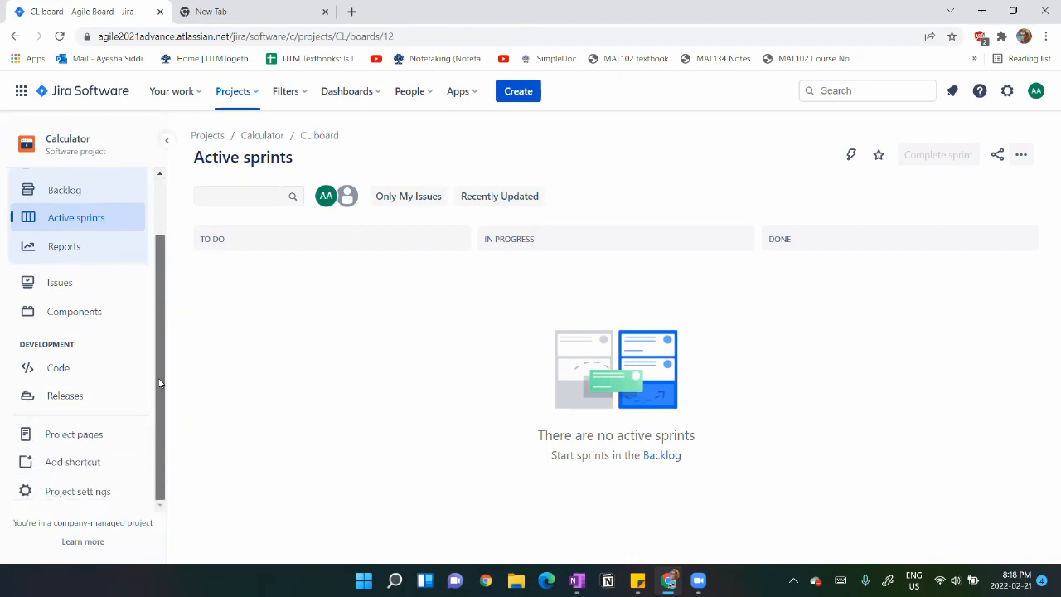
pyautogui.click(69, 498)
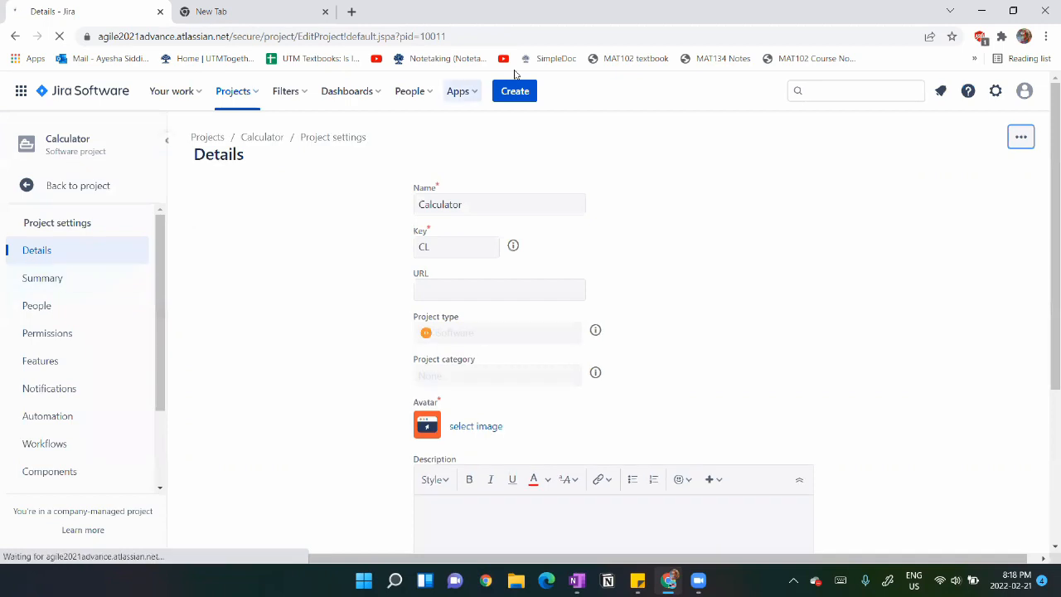
pyautogui.scroll(-2, 119, 367)
pyautogui.click(71, 398)
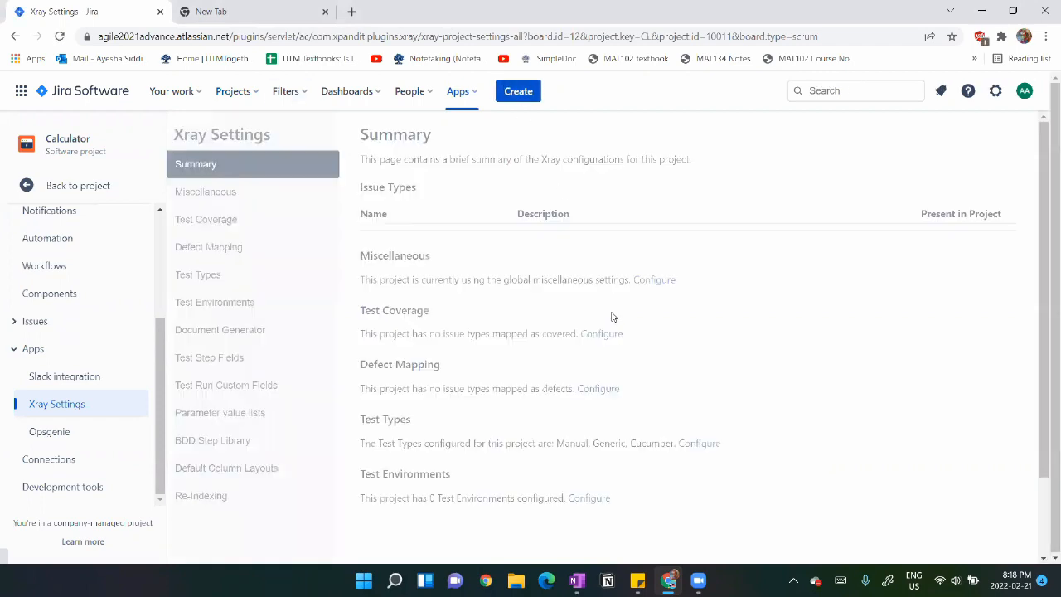
pyautogui.click(440, 296)
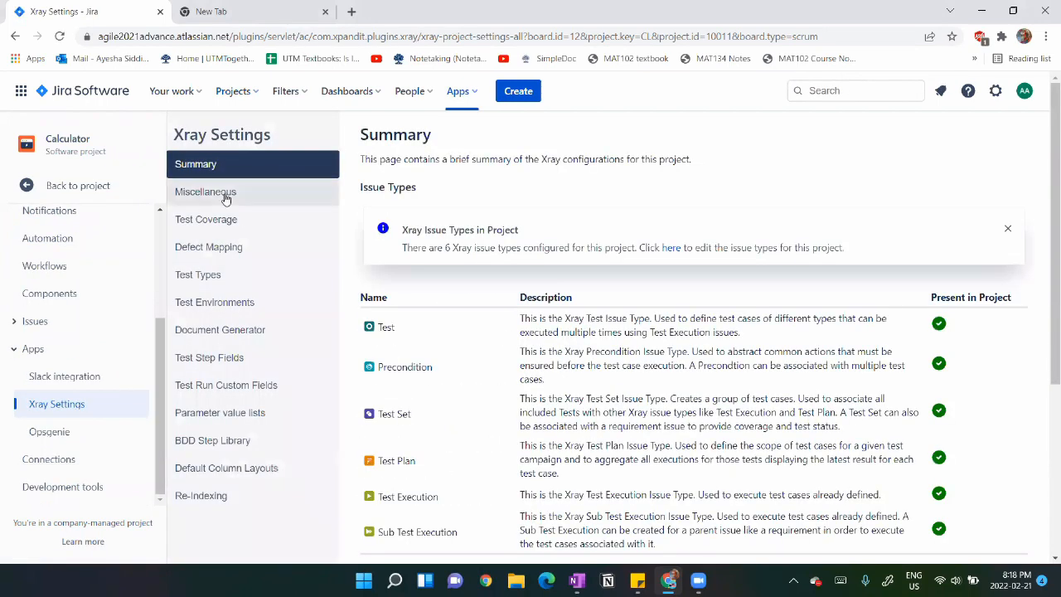
# Enable project settings for the Xray Miscellaneous configurations and save them.
pyautogui.click(223, 196)
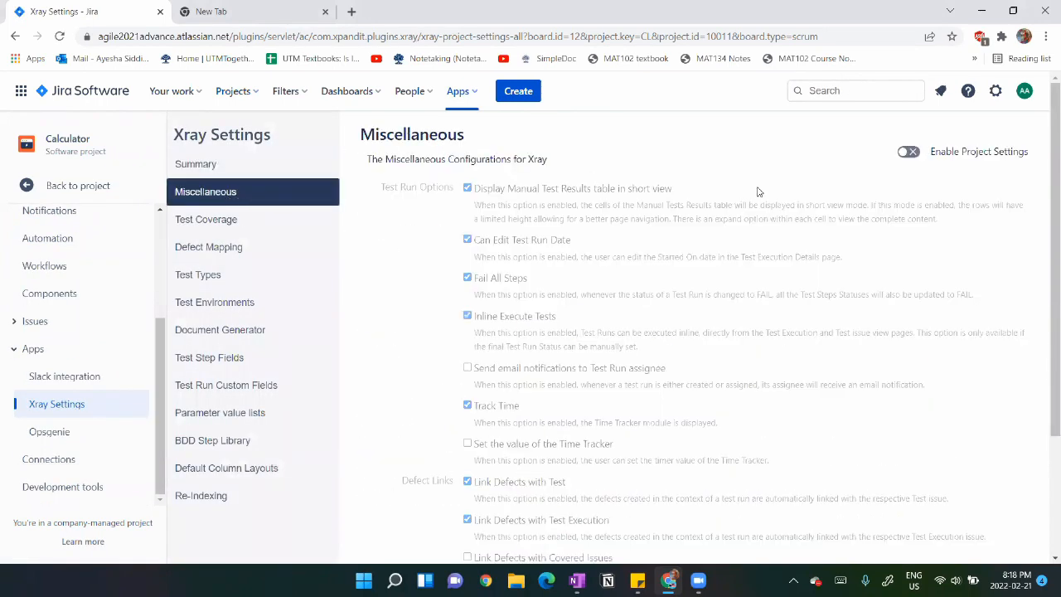
pyautogui.click(908, 152)
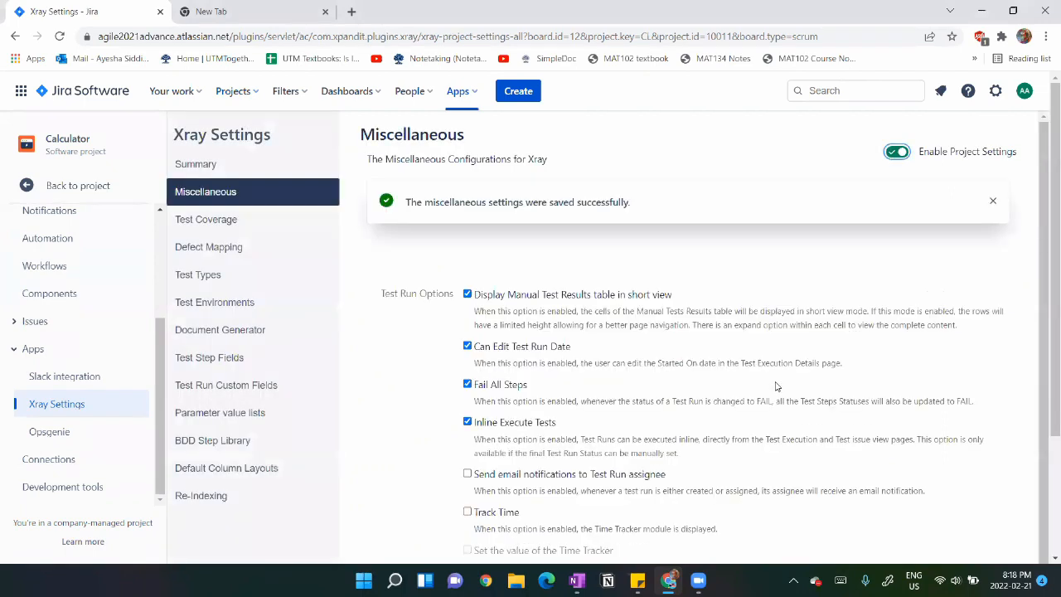
pyautogui.scroll(-1, 776, 387)
pyautogui.scroll(-1, 777, 386)
pyautogui.click(481, 555)
# Make Story and Epic coverable issue types in Test Coverage and save.
pyautogui.click(251, 224)
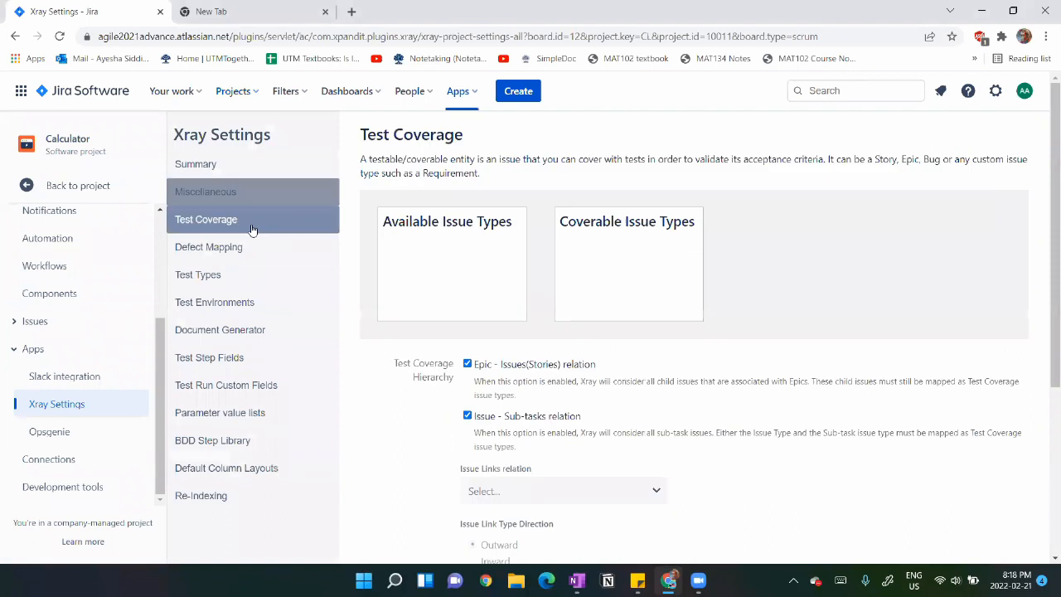
pyautogui.moveTo(433, 290); pyautogui.dragTo(597, 260)
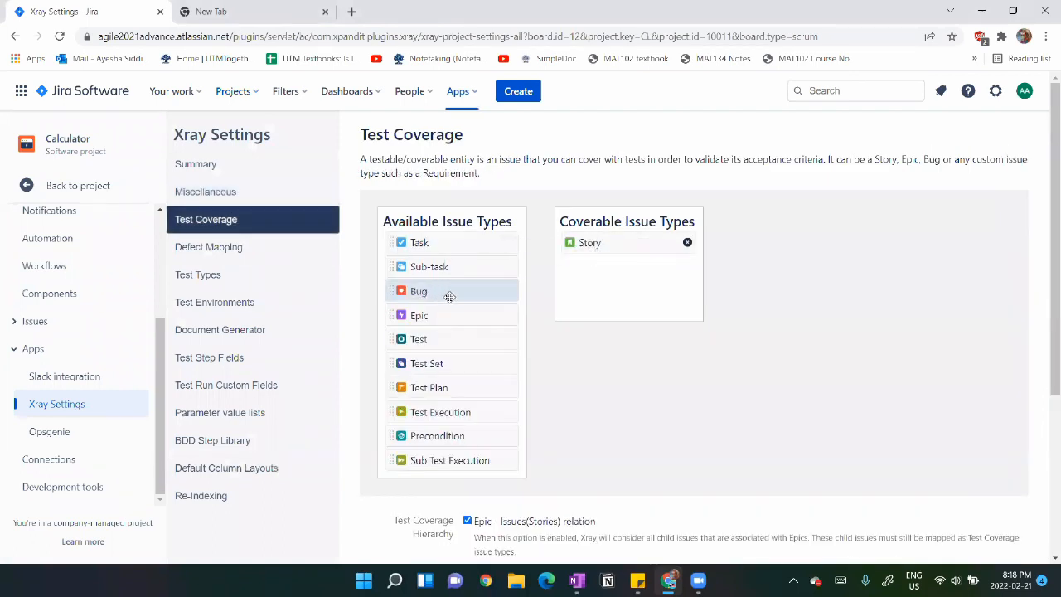
pyautogui.moveTo(443, 313); pyautogui.dragTo(622, 303)
pyautogui.scroll(-3, 622, 303)
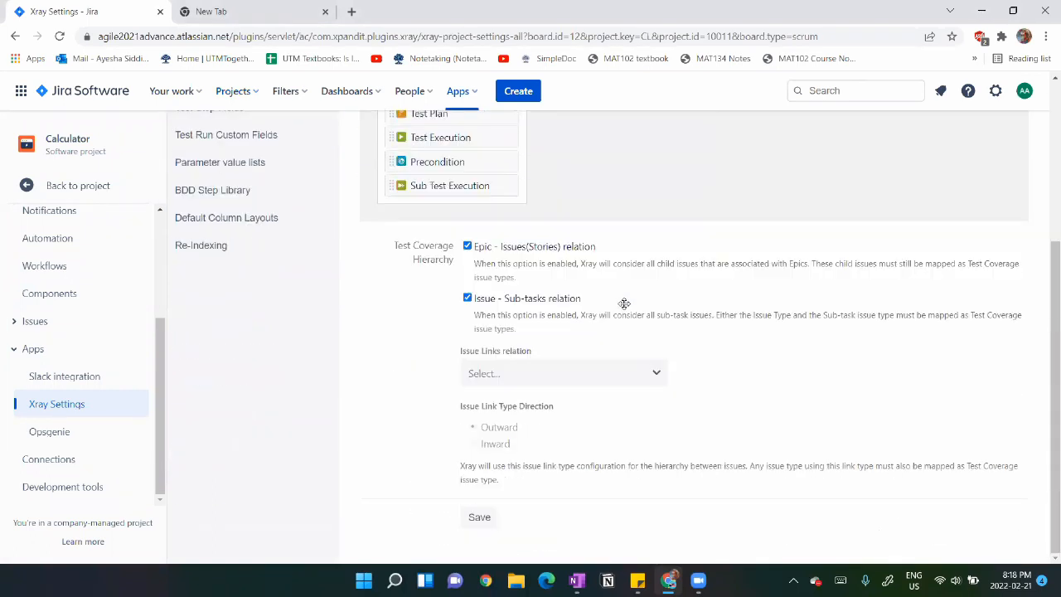
pyautogui.click(489, 511)
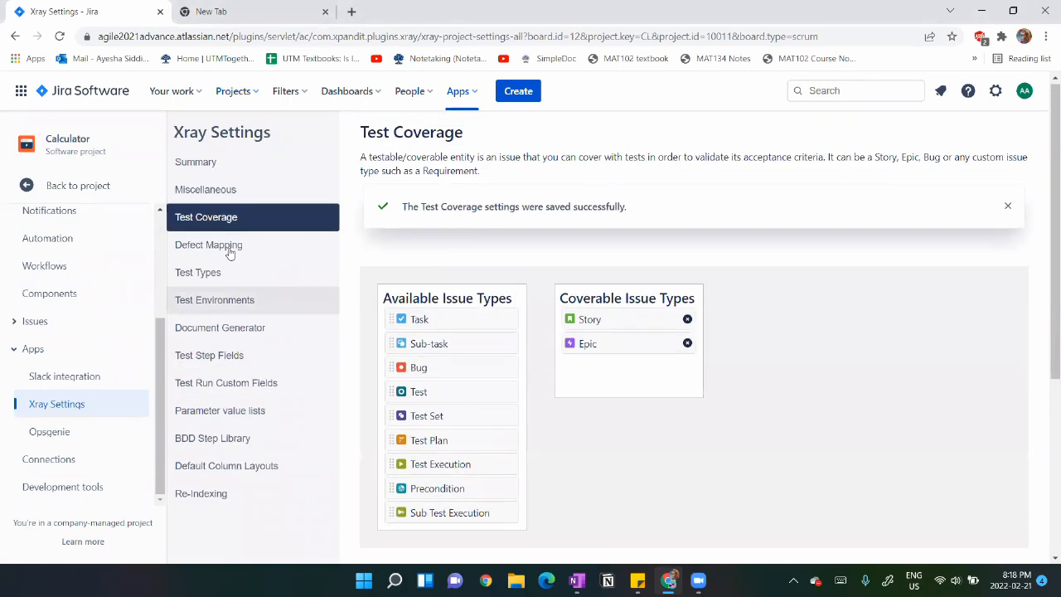
# Map Bug as a defect issue type in Defect Mapping.
pyautogui.click(230, 250)
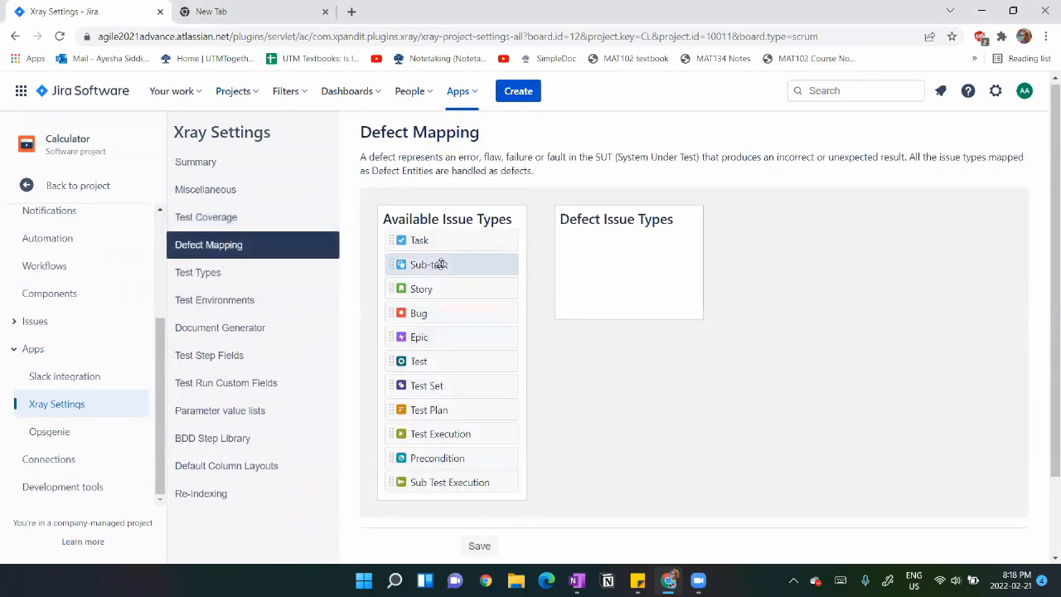
pyautogui.moveTo(412, 304); pyautogui.dragTo(583, 265)
# View the Test Types settings and return to the Calculator project's board.
pyautogui.click(193, 274)
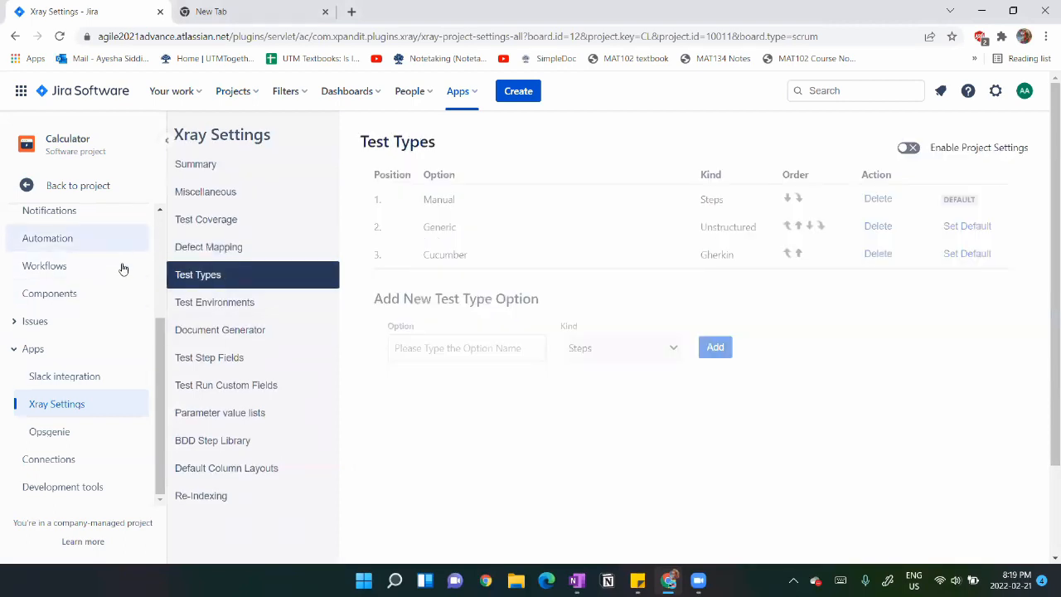
pyautogui.scroll(3, 63, 275)
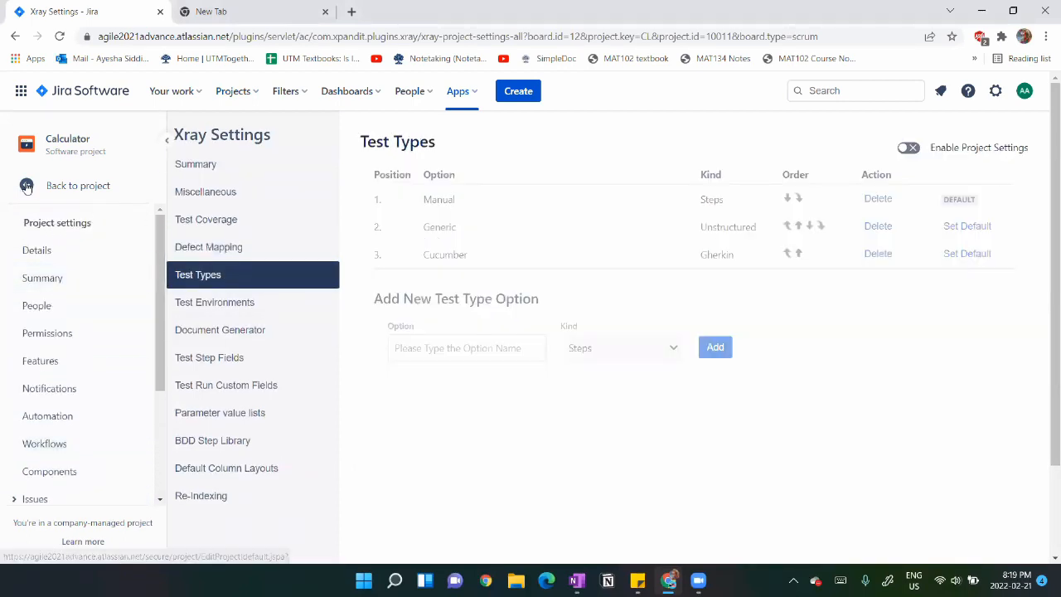
pyautogui.click(71, 188)
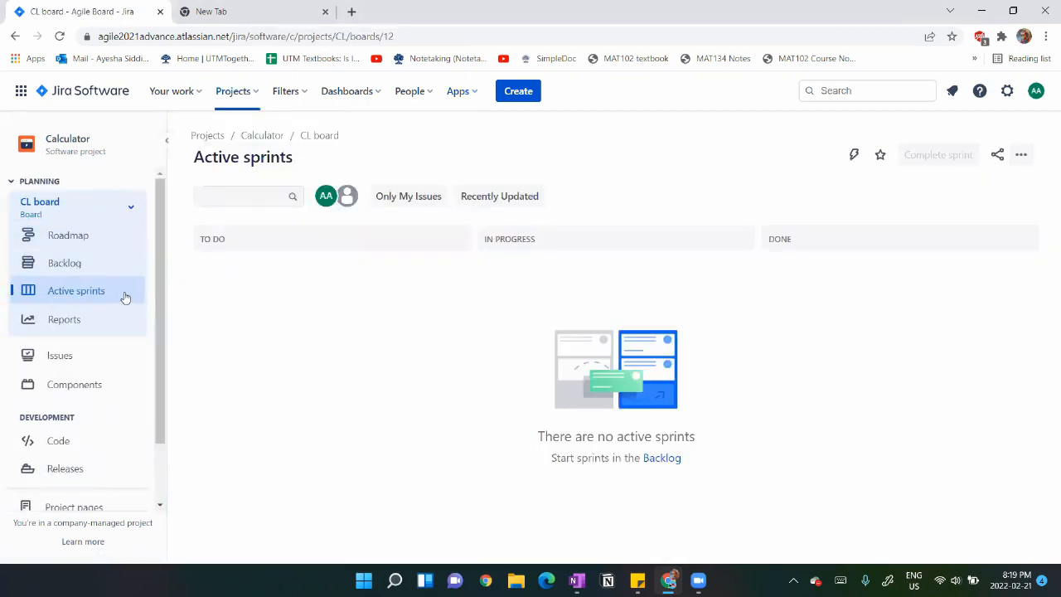
# Create a new sprint in the Calculator project's backlog.
pyautogui.click(62, 267)
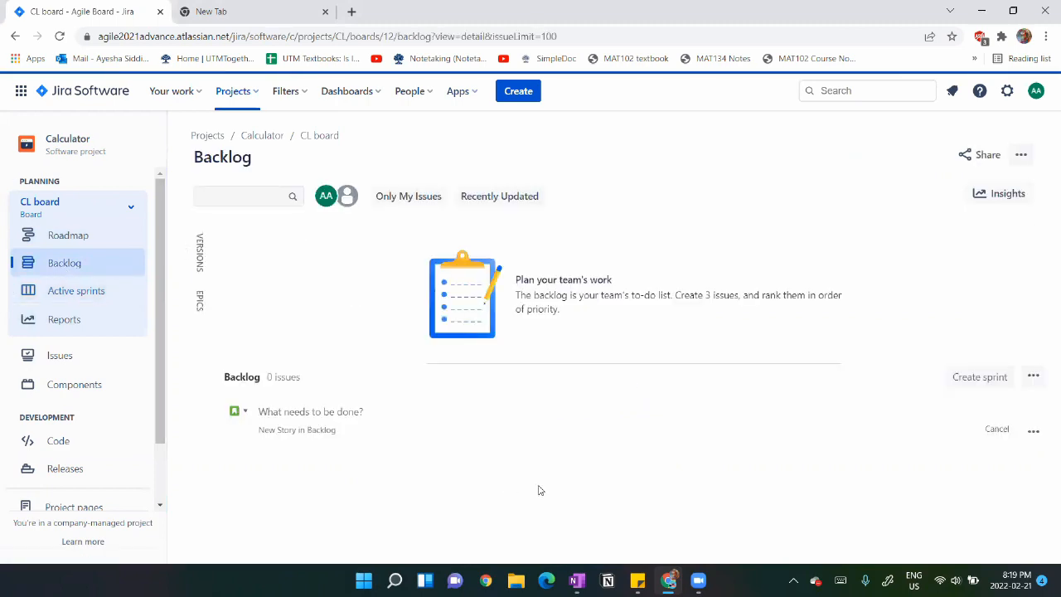
pyautogui.click(962, 377)
pyautogui.scroll(-1, 561, 493)
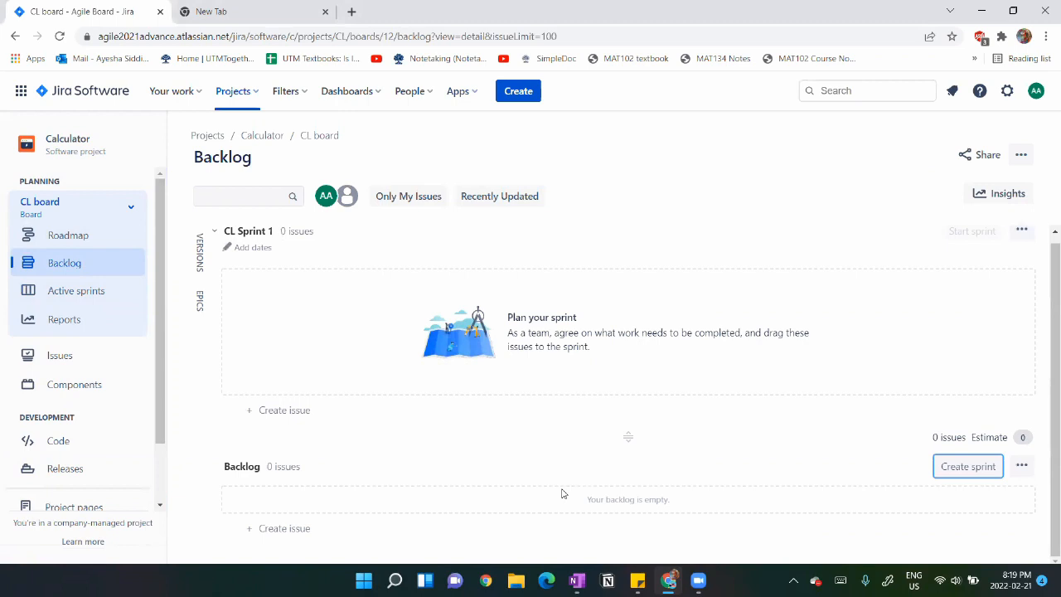
# Consult the calculator diagram in OneNote, then create version v1.0 in Jira with the description "Addition features".
pyautogui.click(200, 249)
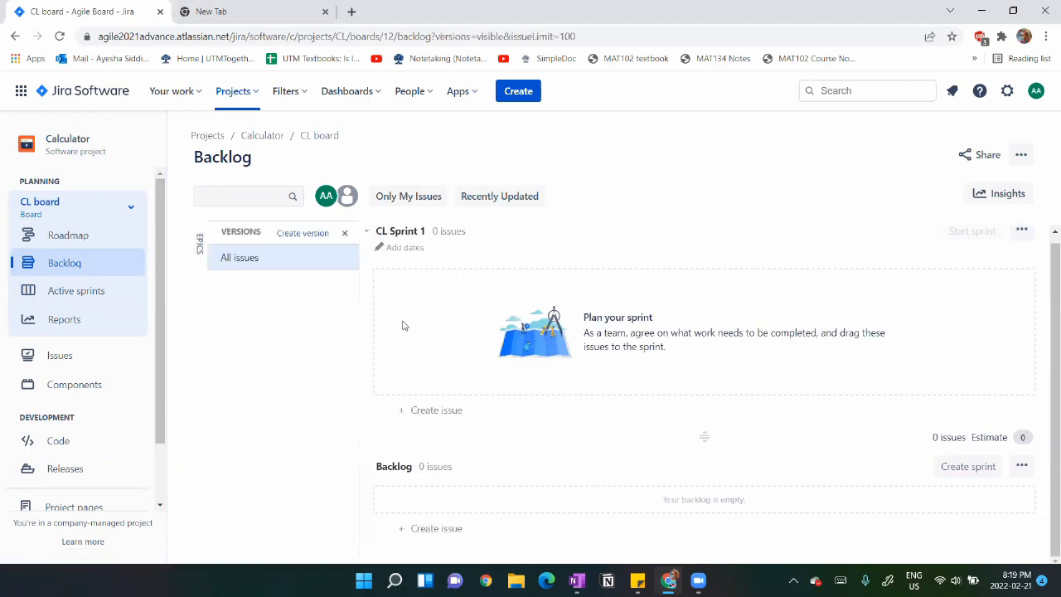
pyautogui.click(578, 580)
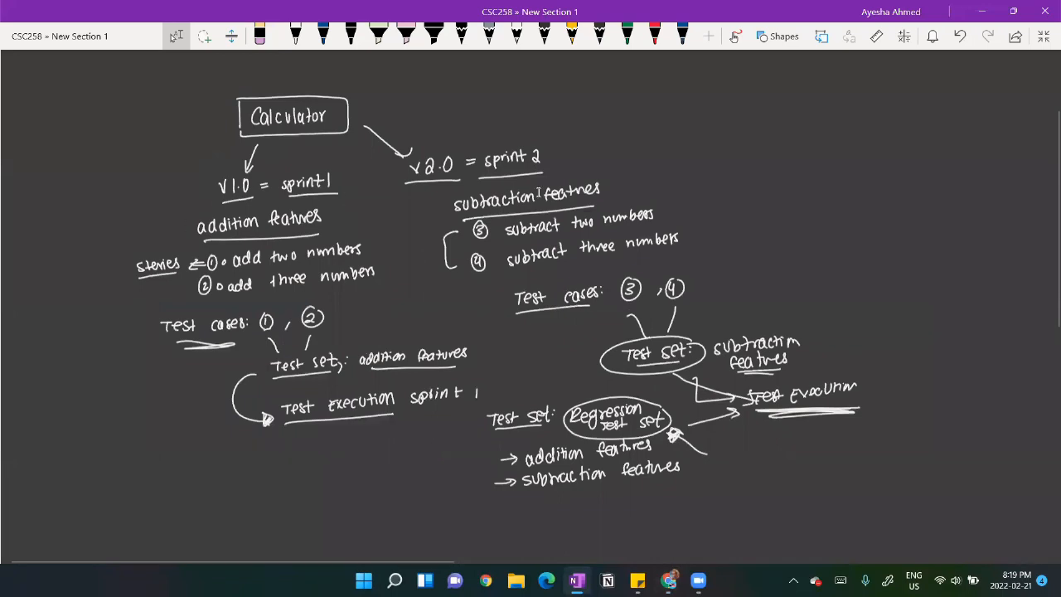
pyautogui.click(981, 10)
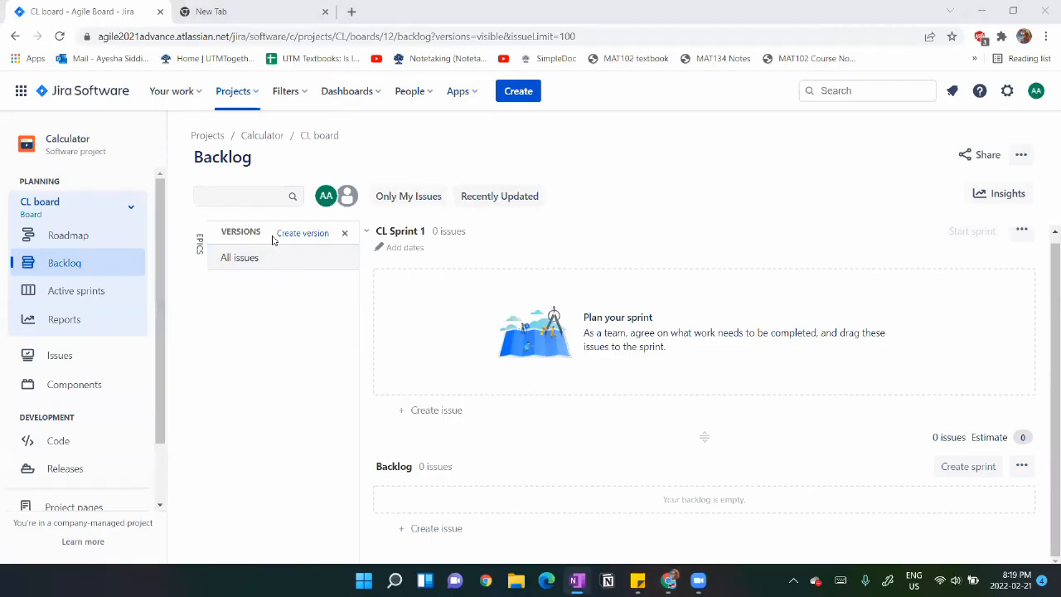
pyautogui.click(302, 235)
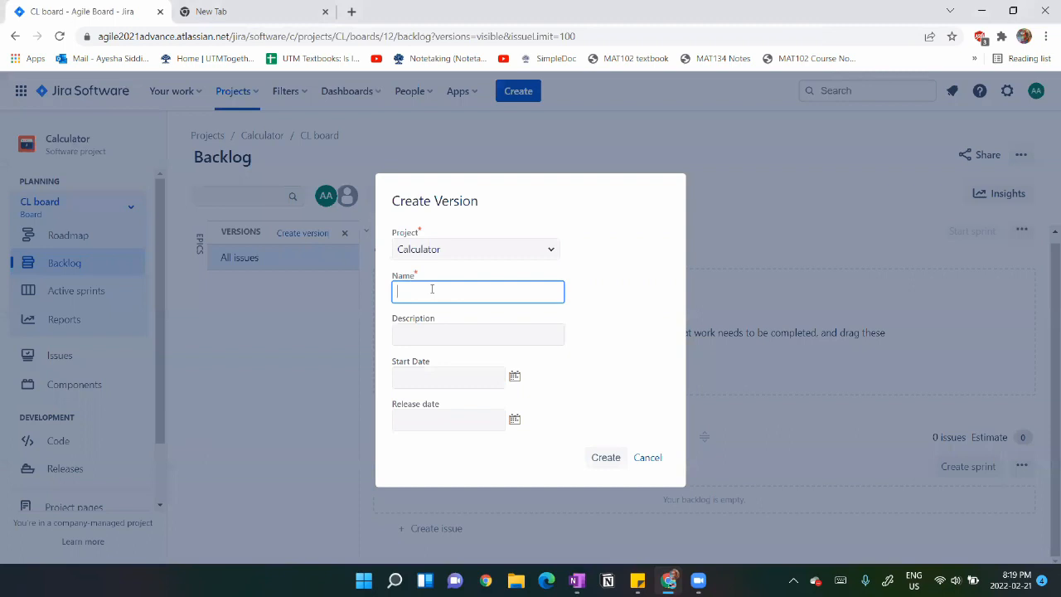
pyautogui.write('v1.0')
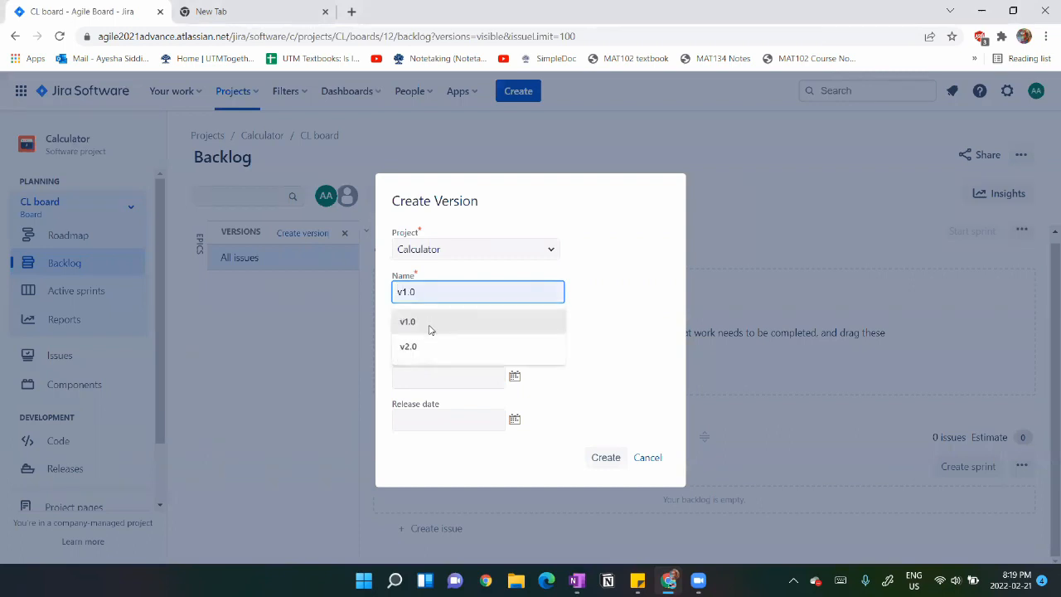
pyautogui.click(430, 323)
pyautogui.click(427, 335)
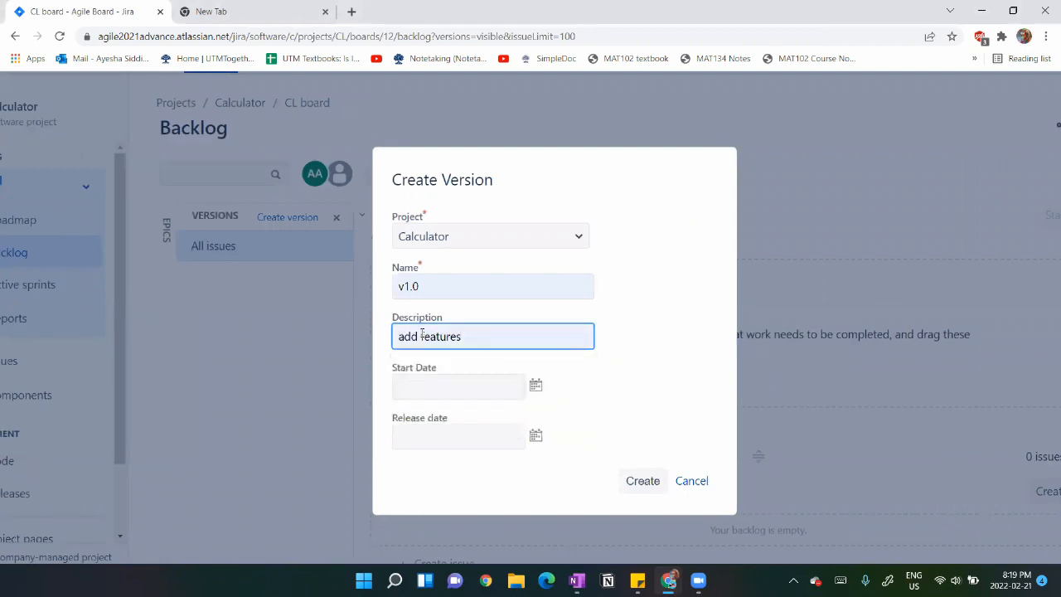
pyautogui.write('ition')
pyautogui.press('Home')
pyautogui.press('Delete')
pyautogui.write('A')
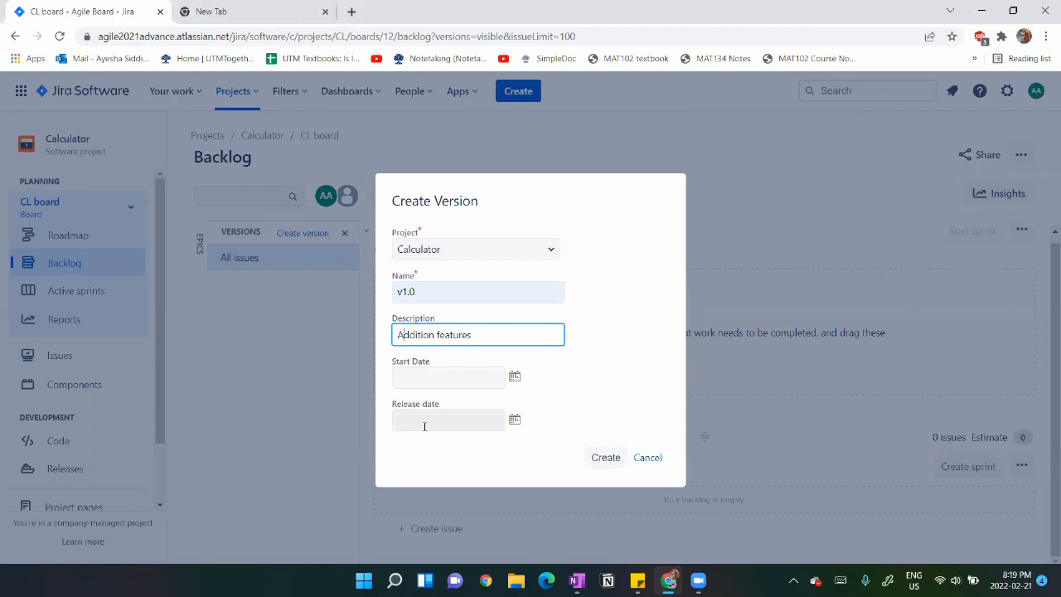
pyautogui.click(604, 458)
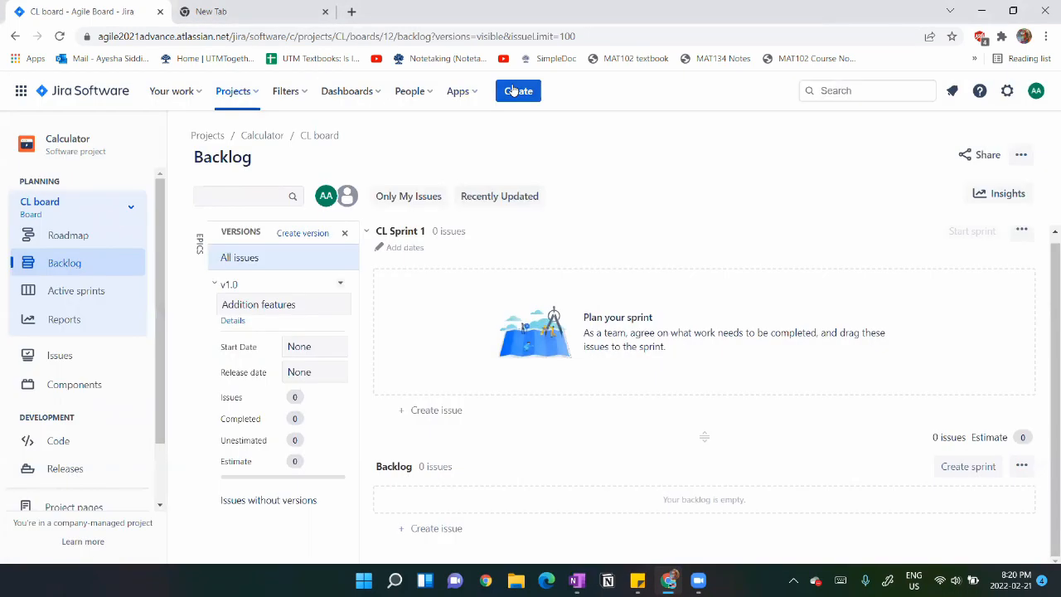
# Start a new Story issue with the summary "Add Two Numbers", checking the OneNote diagram for the story name.
pyautogui.click(518, 91)
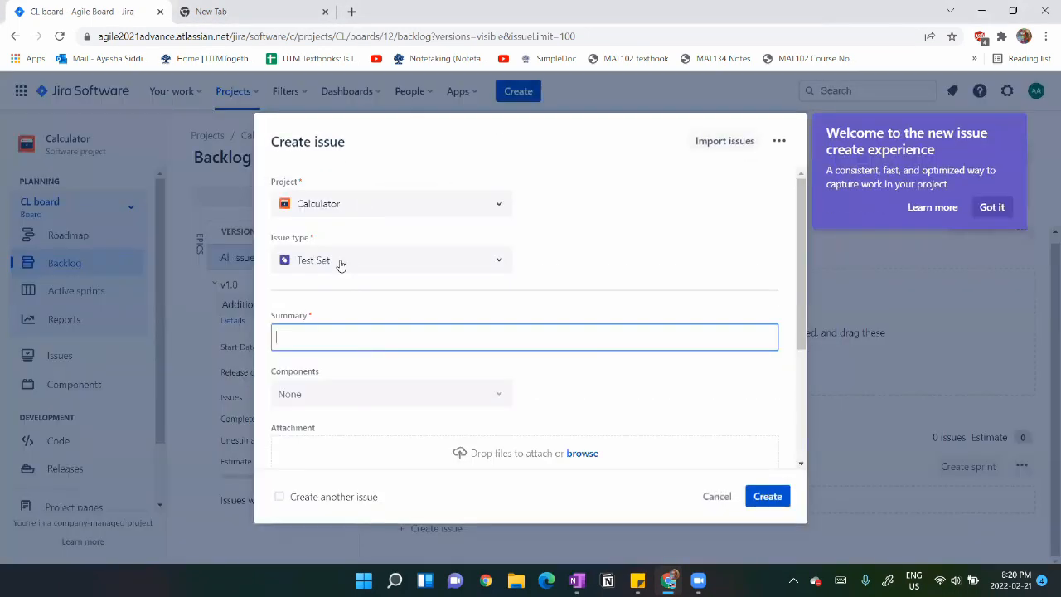
pyautogui.click(340, 262)
pyautogui.click(326, 317)
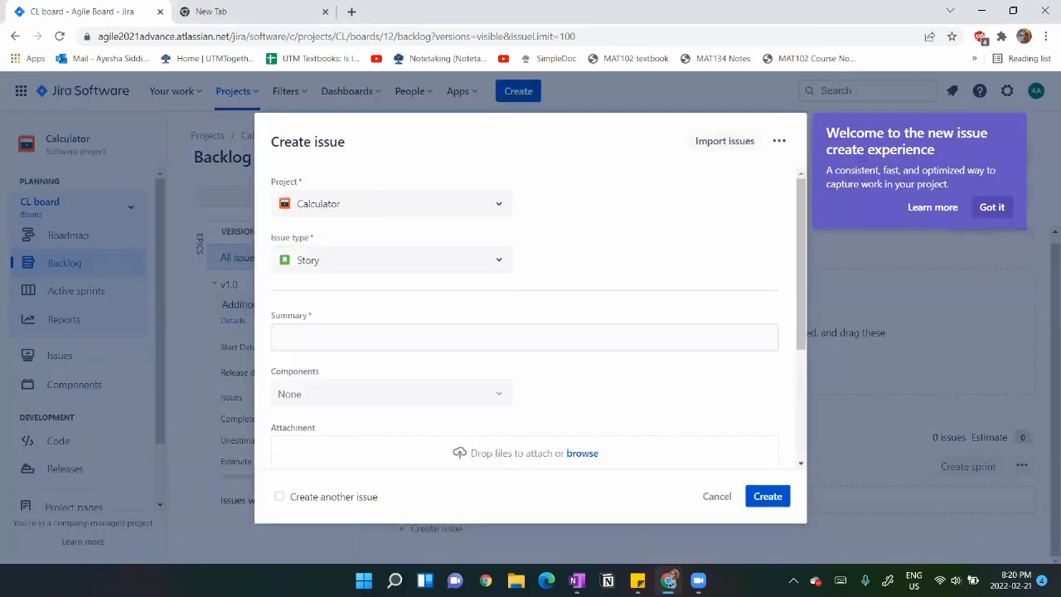
pyautogui.click(577, 580)
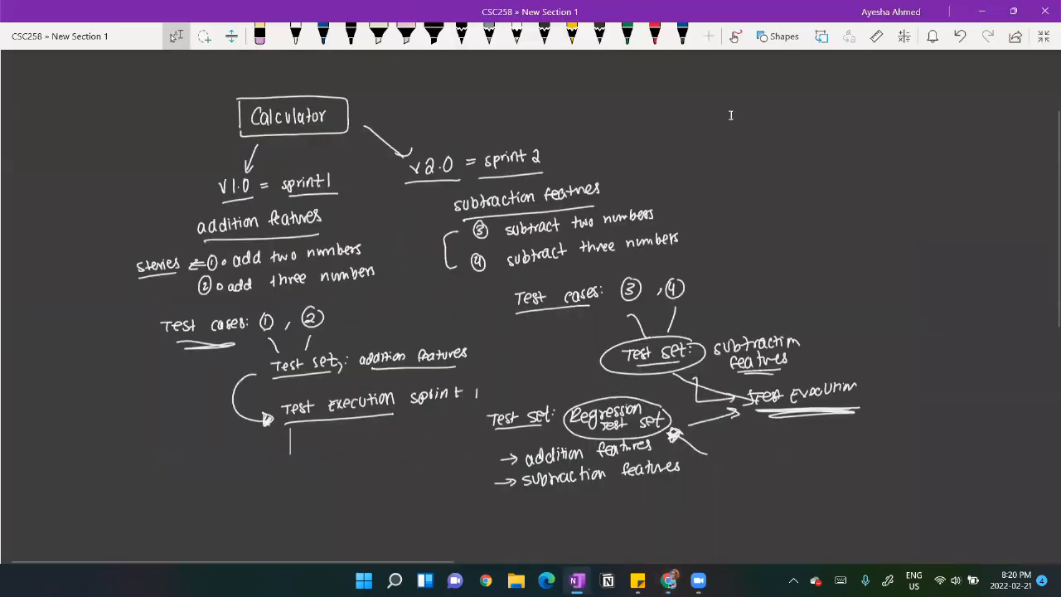
pyautogui.click(980, 8)
pyautogui.click(476, 330)
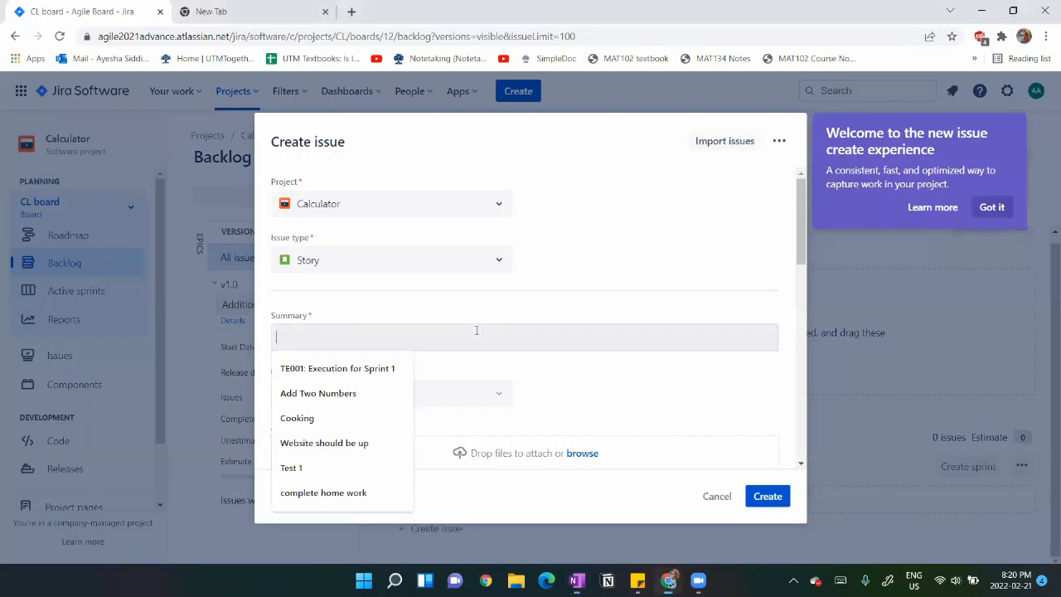
pyautogui.write('Add')
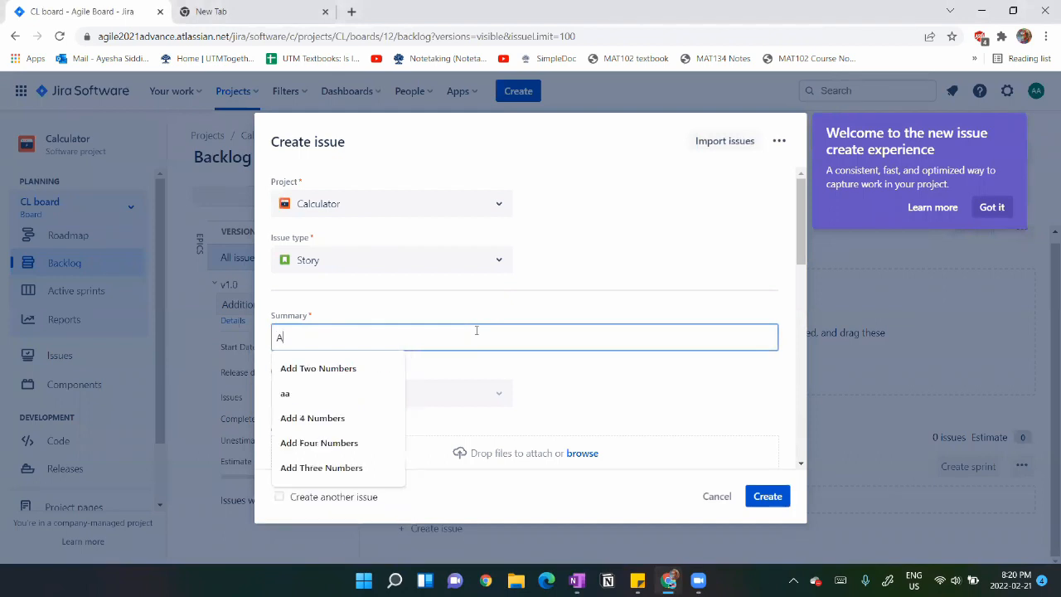
pyautogui.click(355, 368)
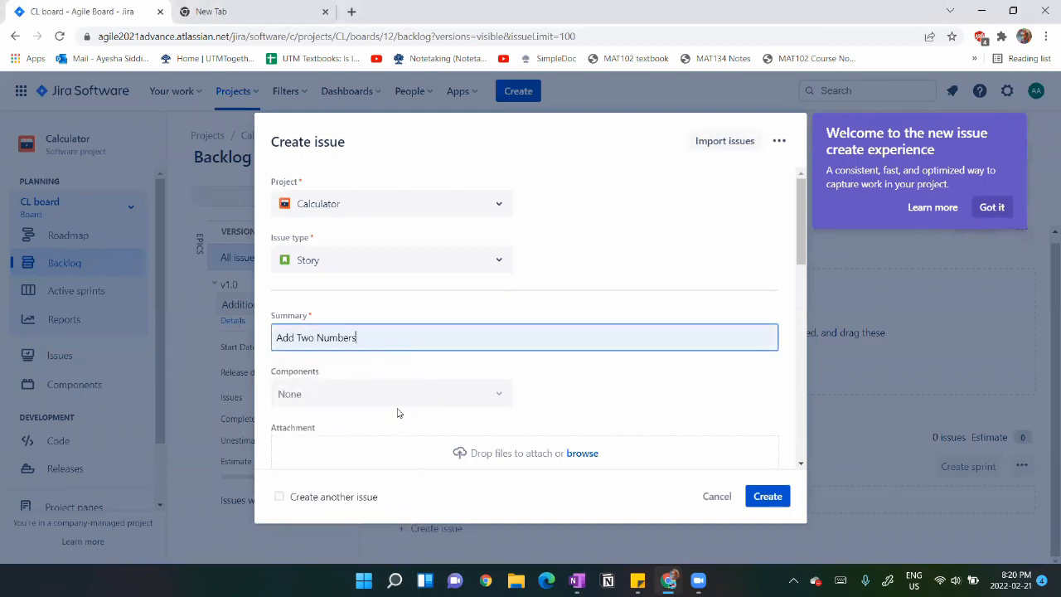
# Set the story's fix version to v1.0 and its sprint to CL Sprint 1, and create it.
pyautogui.scroll(-4, 413, 349)
pyautogui.scroll(-2, 414, 349)
pyautogui.click(354, 335)
pyautogui.click(307, 393)
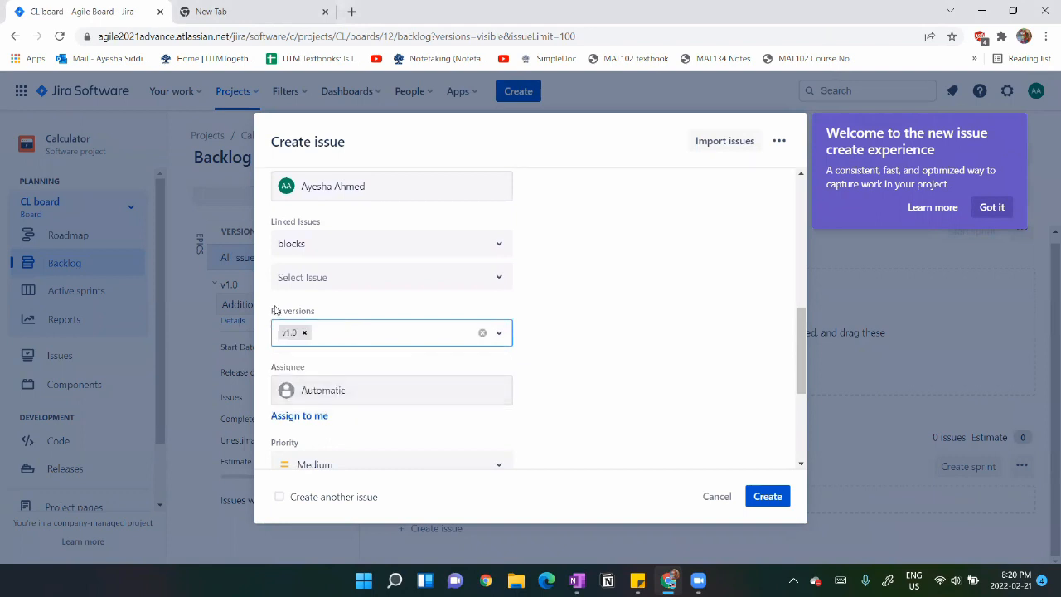
pyautogui.scroll(-3, 338, 381)
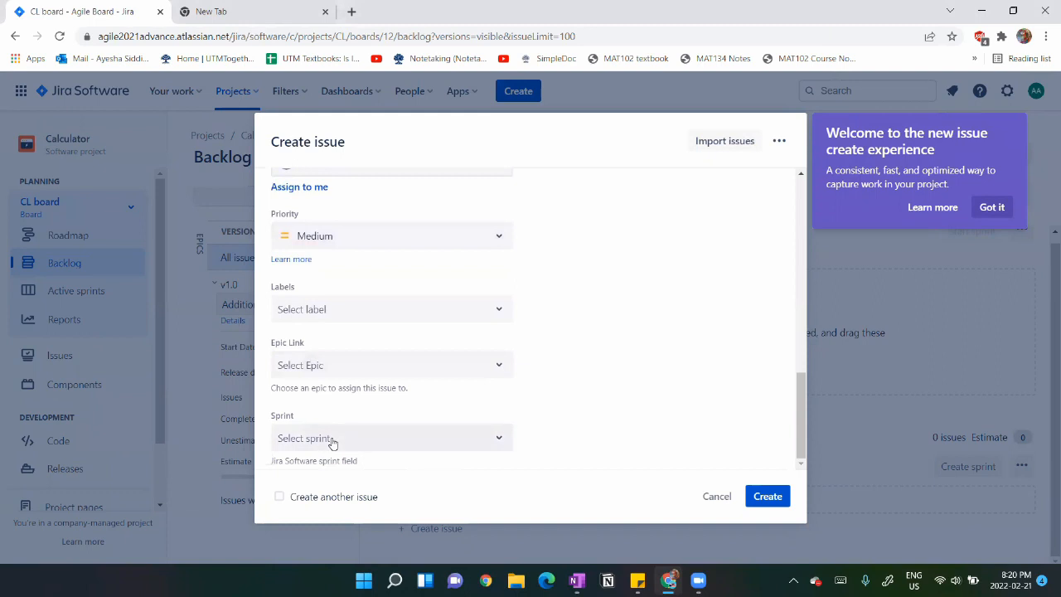
pyautogui.click(331, 442)
pyautogui.click(556, 462)
pyautogui.click(462, 438)
pyautogui.scroll(-3, 497, 523)
pyautogui.click(392, 536)
pyautogui.click(768, 497)
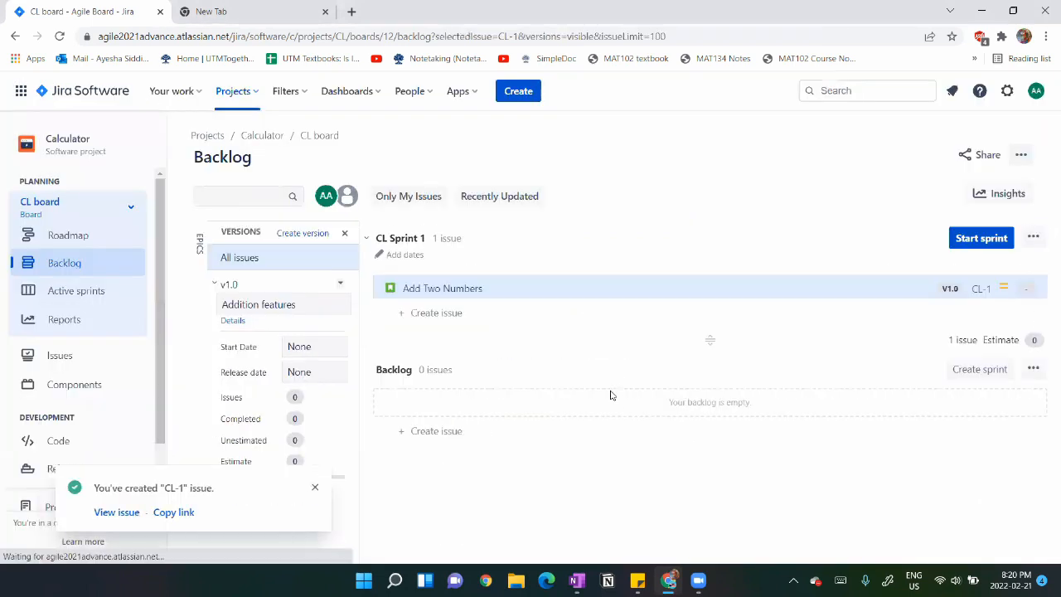
# Start another Story issue with the summary "Add Three Numbers" and fix version v1.0.
pyautogui.click(518, 92)
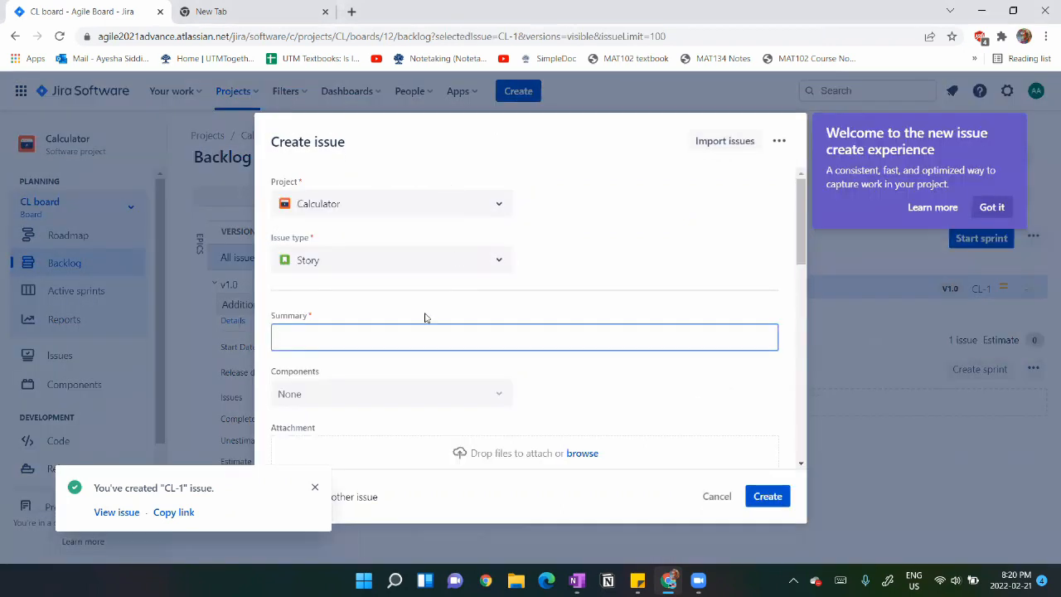
pyautogui.write('Add Three')
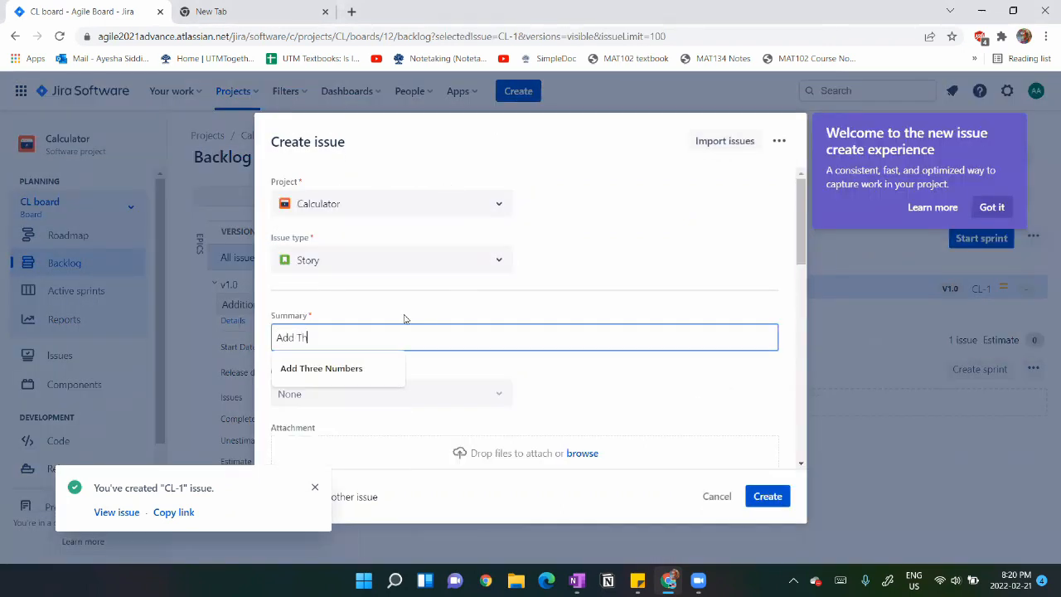
pyautogui.click(368, 371)
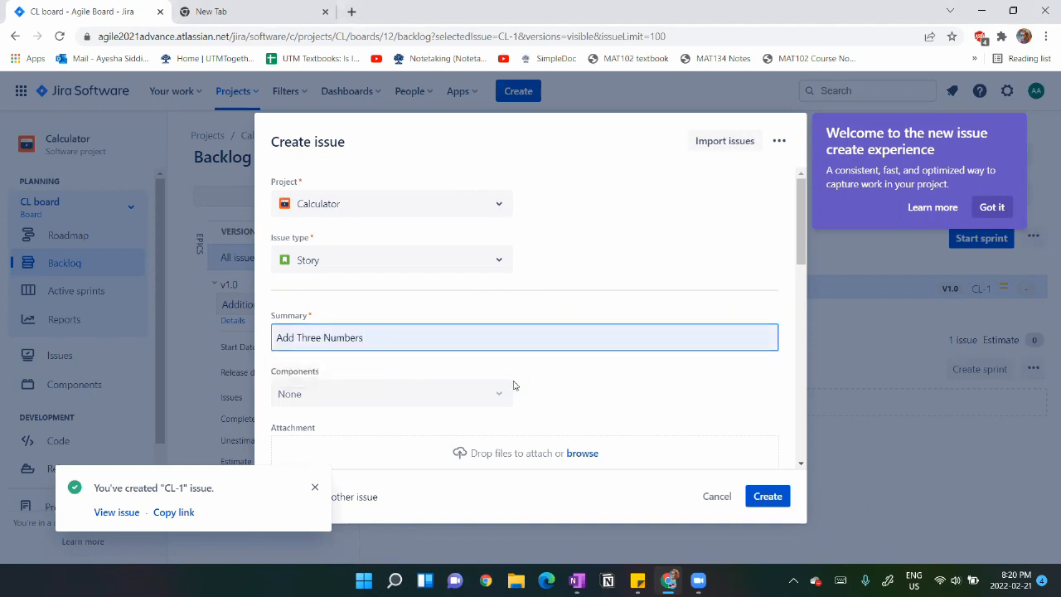
pyautogui.scroll(-3, 511, 384)
pyautogui.scroll(-5, 512, 383)
pyautogui.click(428, 397)
pyautogui.click(369, 451)
# Assign the "Add Three Numbers" story to CL Sprint 1 and create it.
pyautogui.scroll(-5, 622, 426)
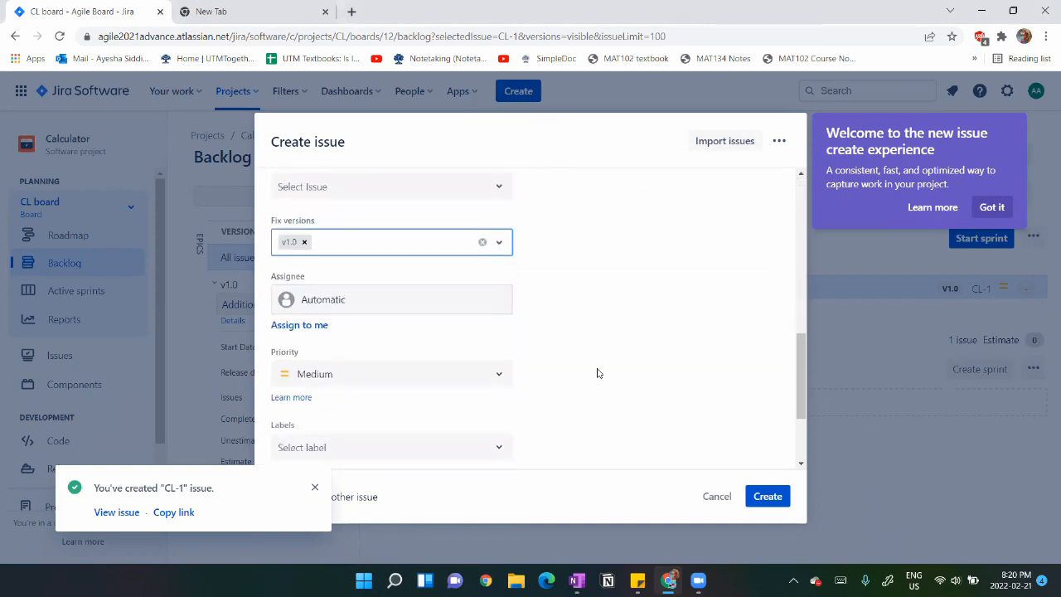
pyautogui.scroll(-1, 564, 402)
pyautogui.click(445, 441)
pyautogui.click(651, 453)
pyautogui.click(507, 446)
pyautogui.moveTo(507, 477); pyautogui.dragTo(500, 531)
pyautogui.click(431, 543)
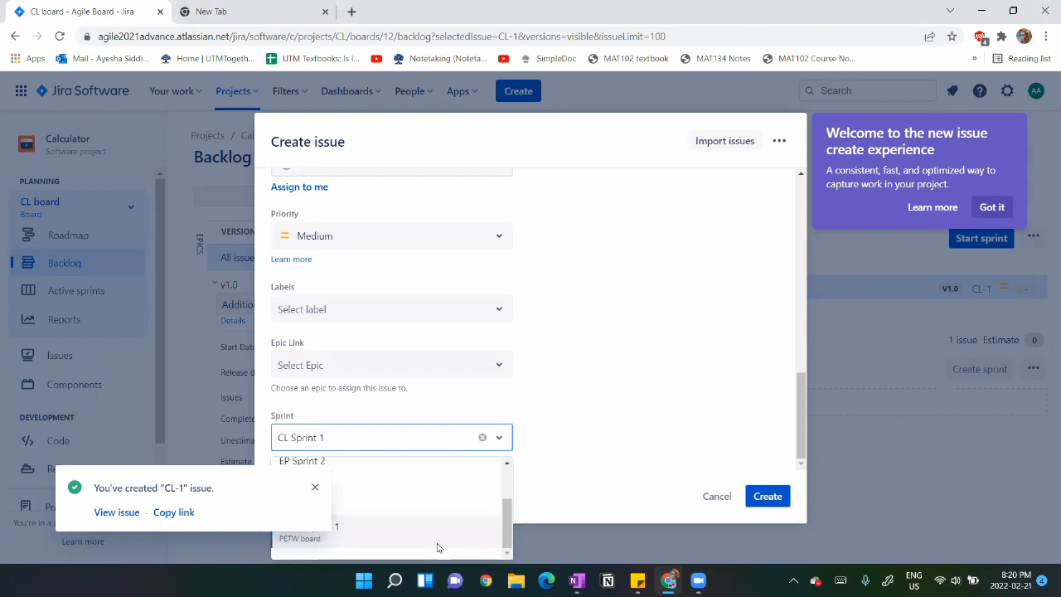
pyautogui.click(770, 500)
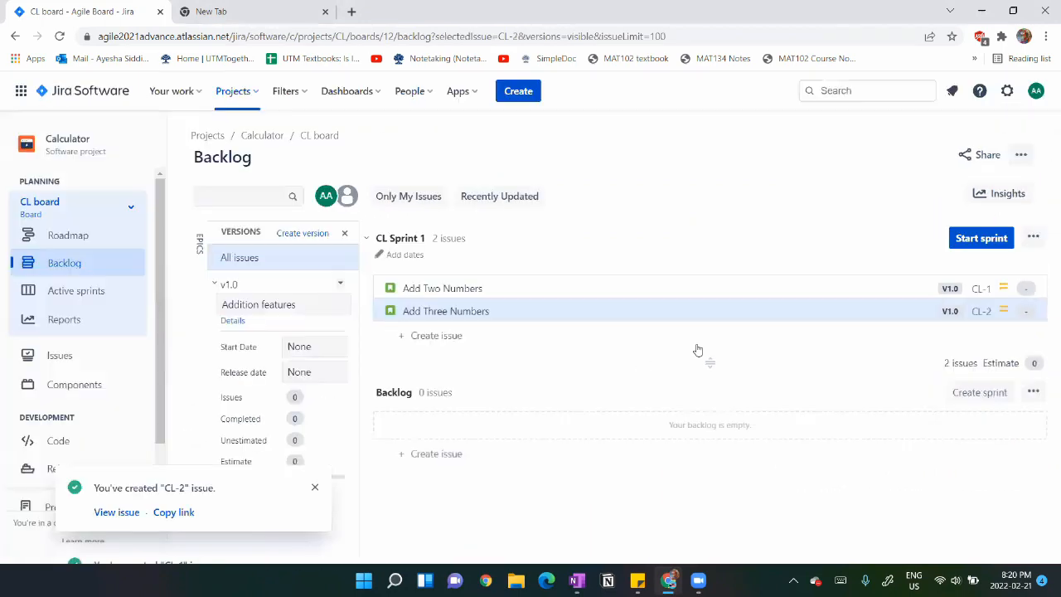
# Hide the backlog's version list and start a Test issue with the summary "TC001: Add Two Numbers".
pyautogui.click(345, 233)
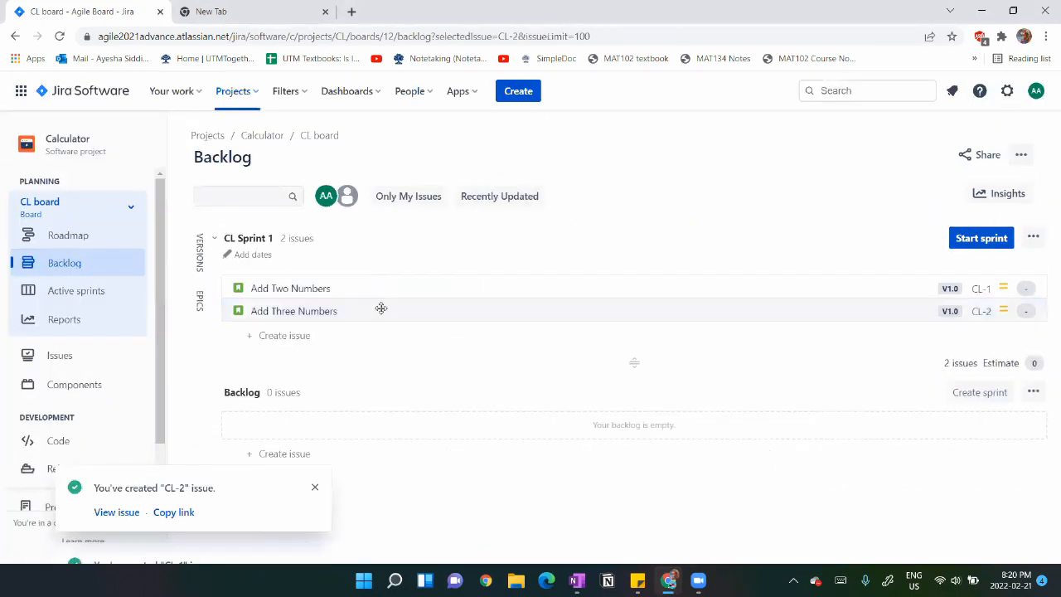
pyautogui.click(520, 91)
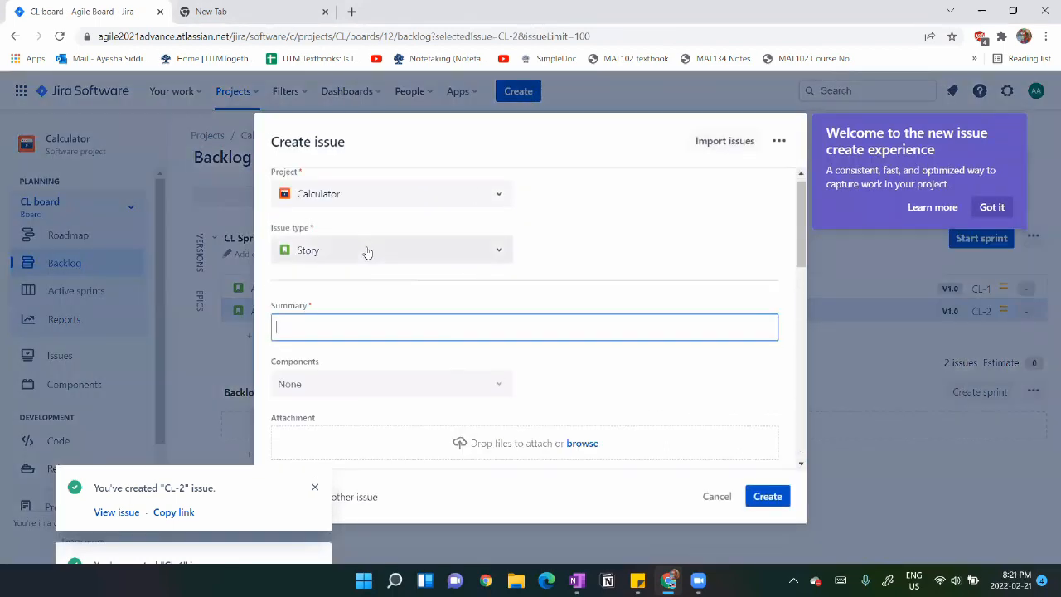
pyautogui.click(368, 252)
pyautogui.click(334, 352)
pyautogui.click(328, 343)
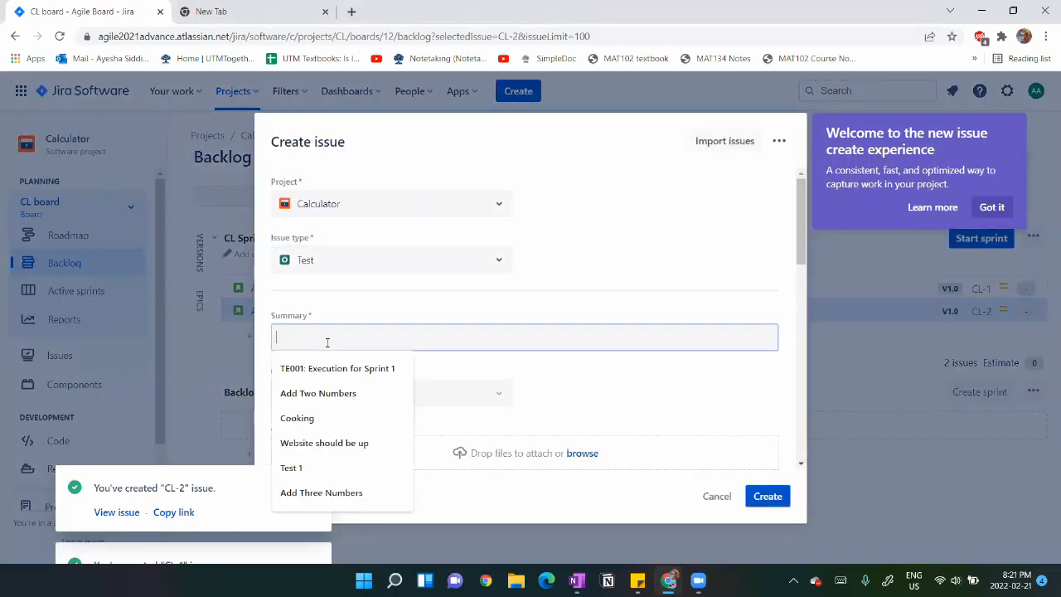
pyautogui.write('TC00')
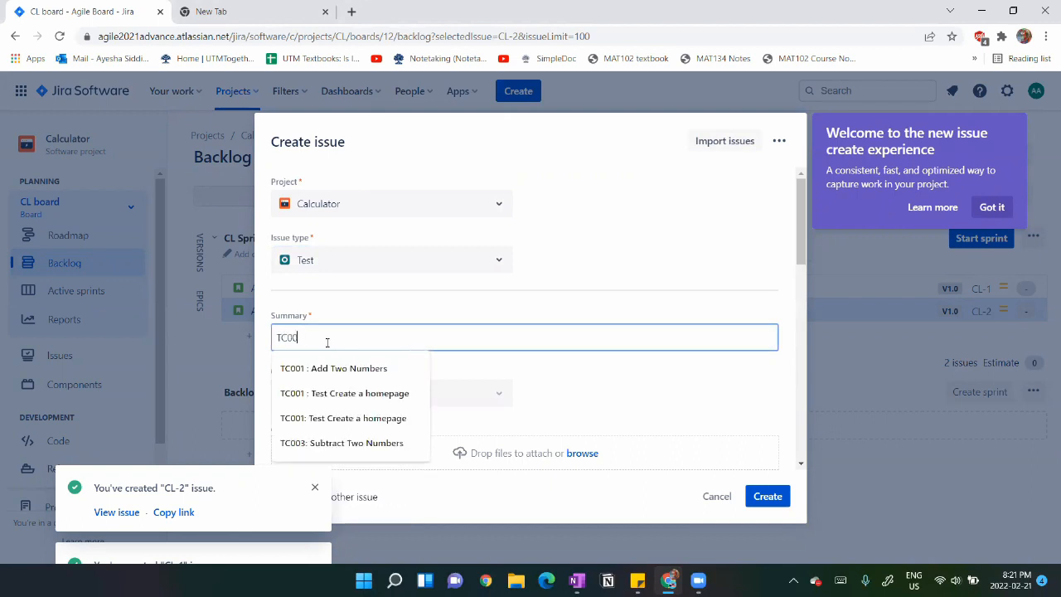
pyautogui.write('1: Add Two Numbers')
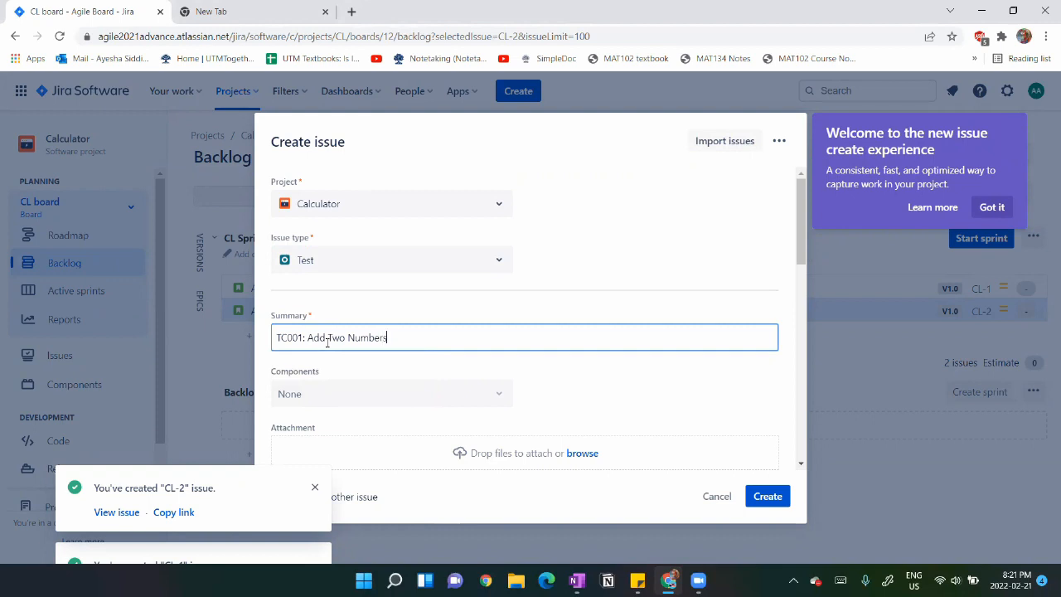
# Set the TC001 test's fix version to v1.0 and its sprint to CL Sprint 1, and create it.
pyautogui.scroll(-3, 523, 385)
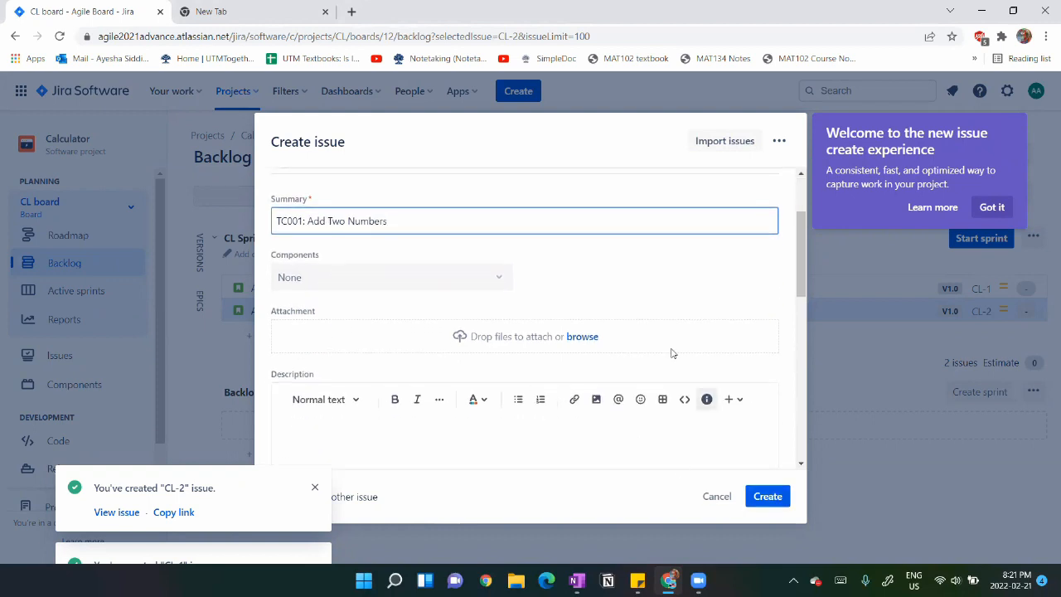
pyautogui.scroll(-6, 672, 353)
pyautogui.scroll(-1, 646, 344)
pyautogui.click(464, 270)
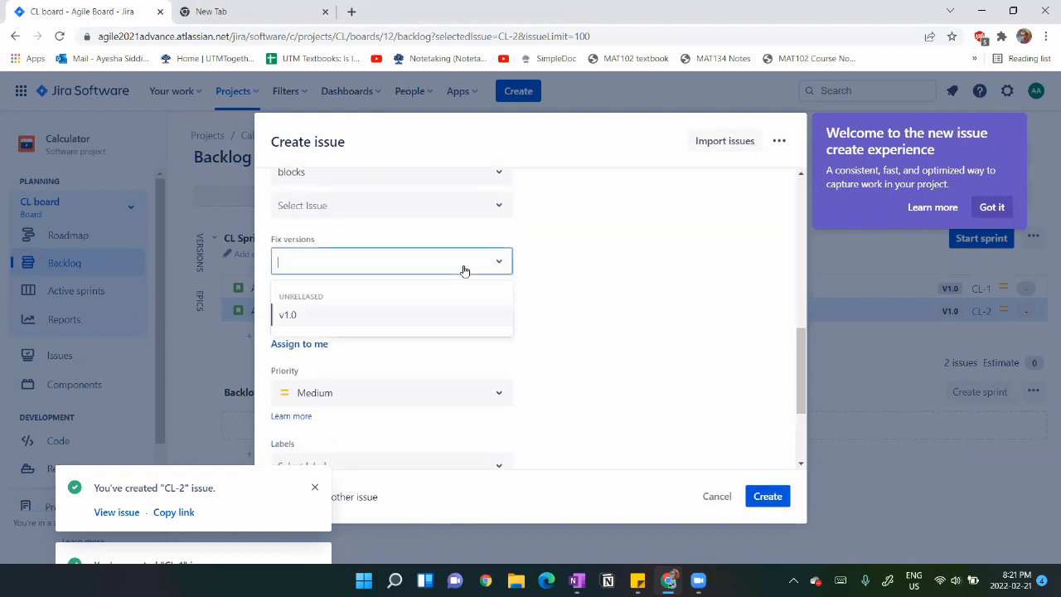
pyautogui.click(400, 316)
pyautogui.scroll(-3, 580, 385)
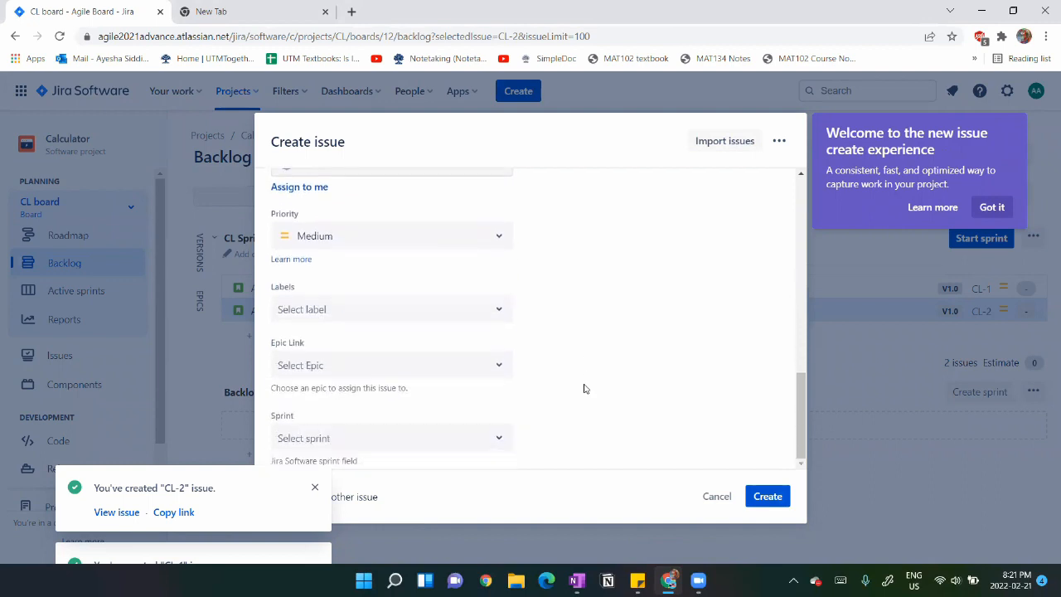
pyautogui.click(495, 446)
pyautogui.click(576, 445)
pyautogui.click(489, 447)
pyautogui.scroll(-3, 500, 517)
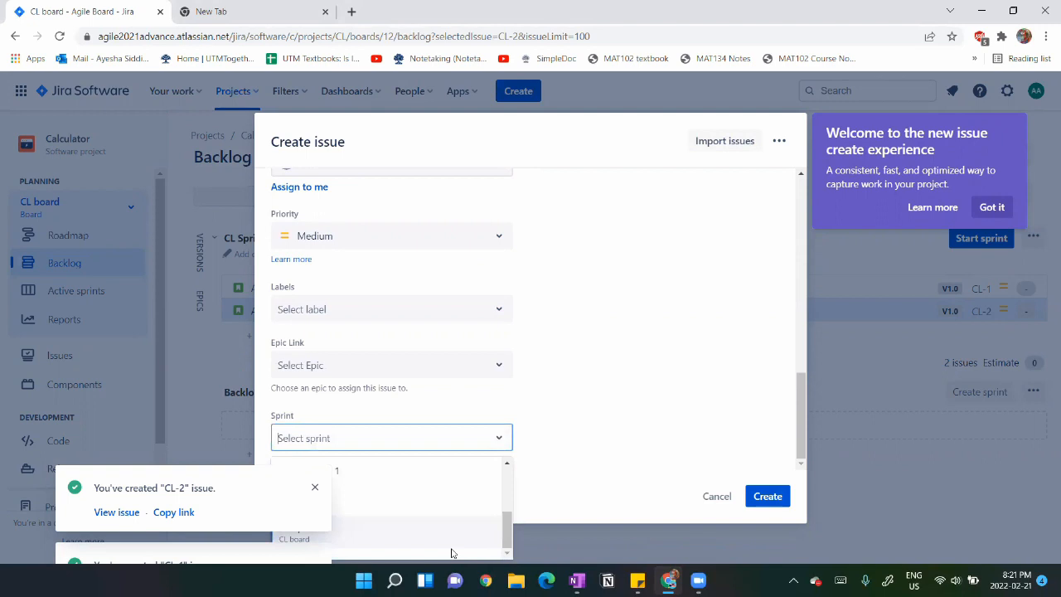
pyautogui.click(365, 520)
pyautogui.click(764, 496)
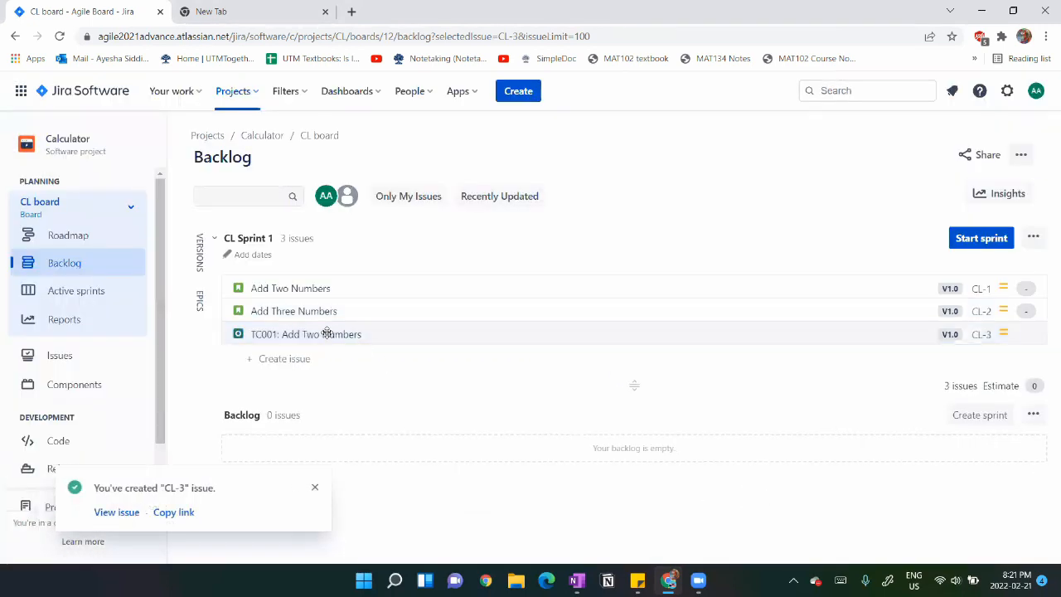
# Open the TC001 test issue in a separate browser tab and begin a new manual test step.
pyautogui.middleClick(982, 336)
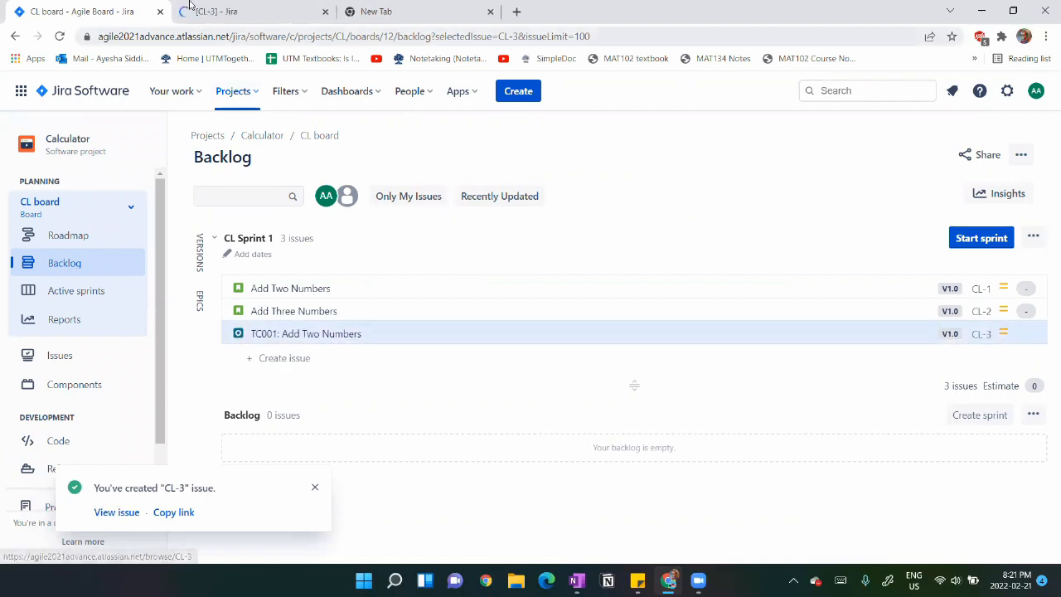
pyautogui.click(273, 5)
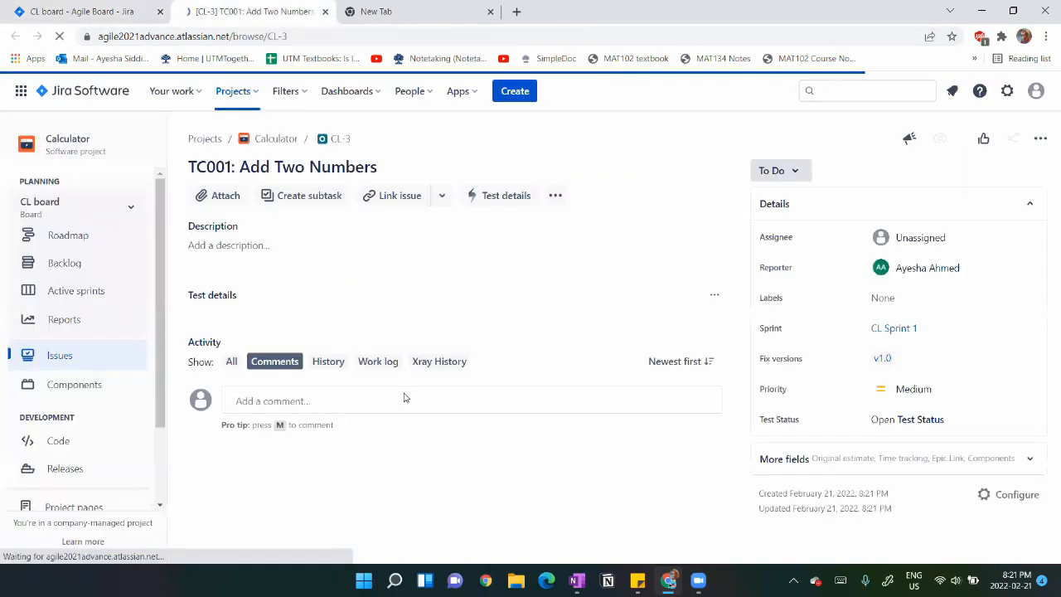
pyautogui.scroll(-5, 348, 402)
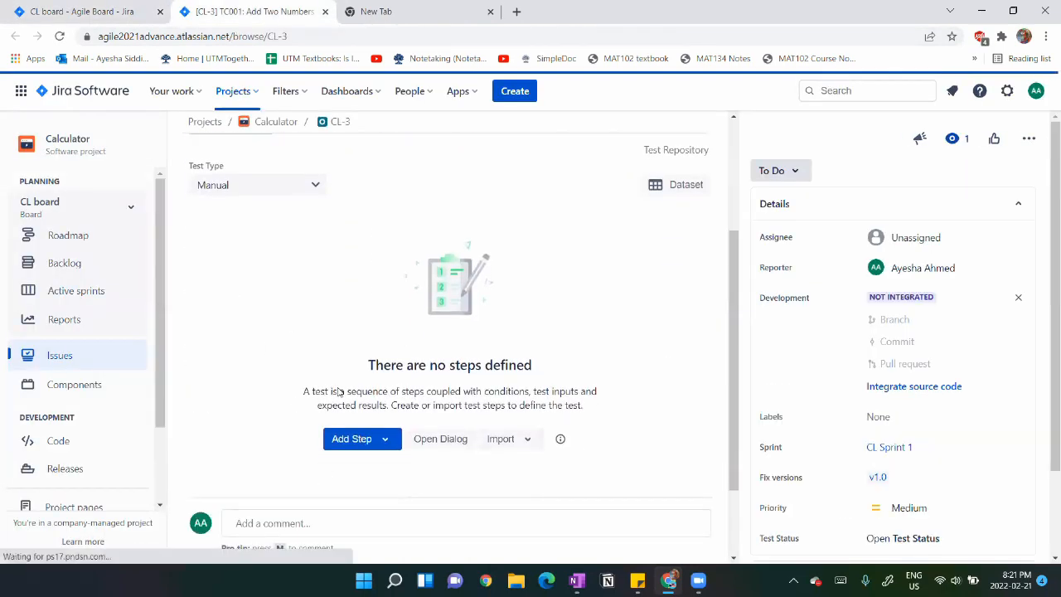
pyautogui.click(352, 440)
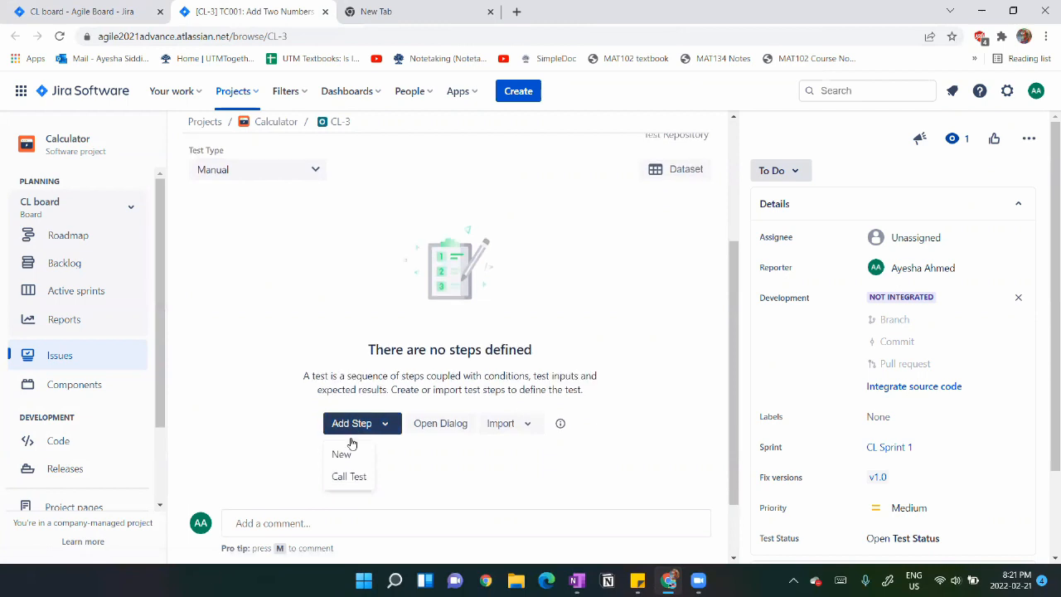
pyautogui.click(339, 423)
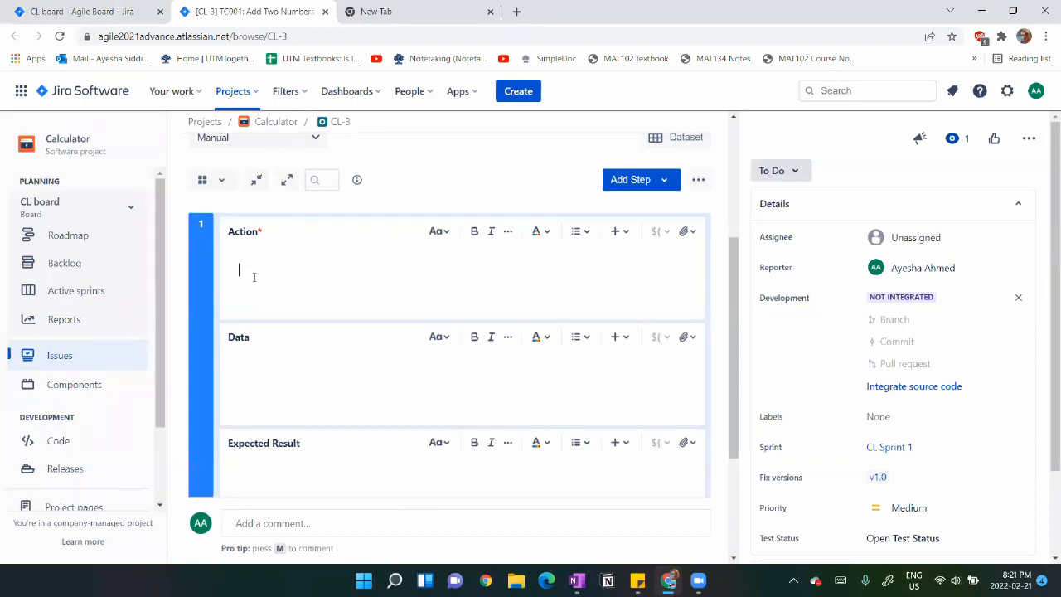
# Create the TC001 test step with action "Add Two Numbers", data "Numbers: 2, 3" and expected result "The output is 5".
pyautogui.scroll(3, 254, 277)
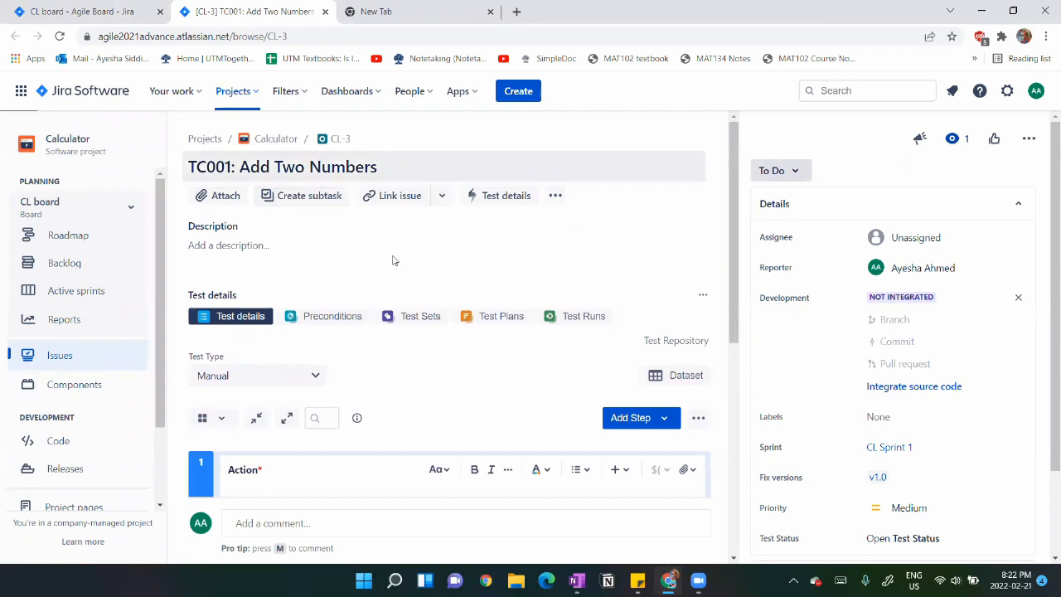
pyautogui.scroll(-2, 394, 261)
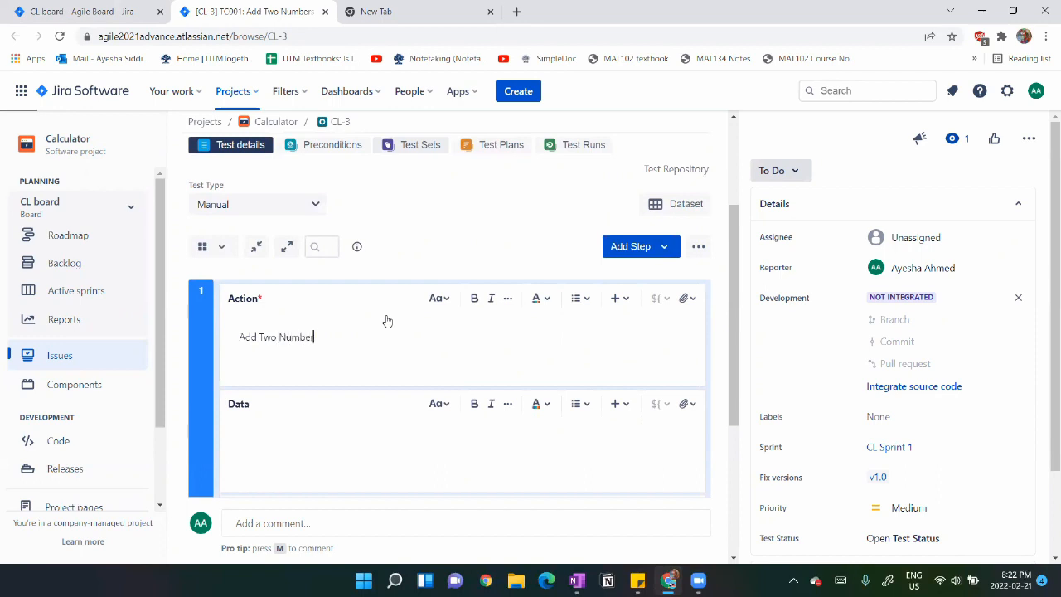
pyautogui.write('s')
pyautogui.scroll(-1, 387, 320)
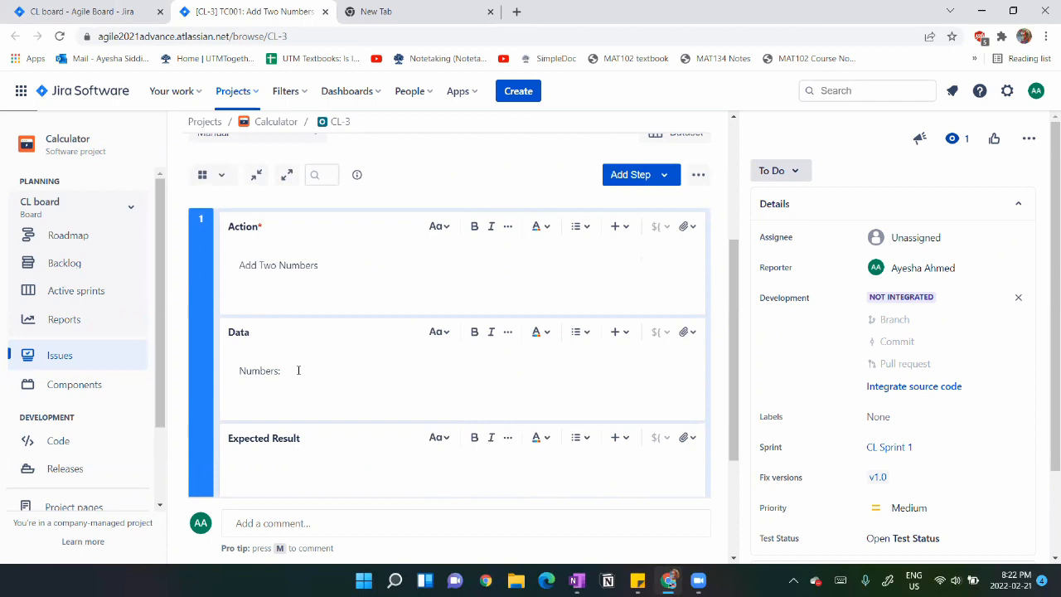
pyautogui.write('3')
pyautogui.scroll(-1, 256, 389)
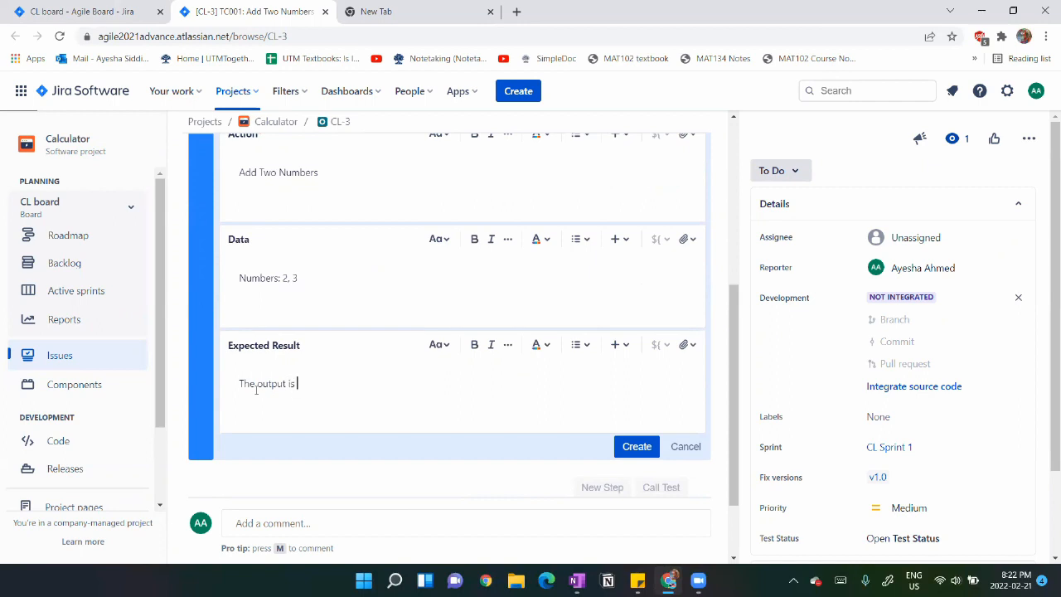
pyautogui.click(638, 453)
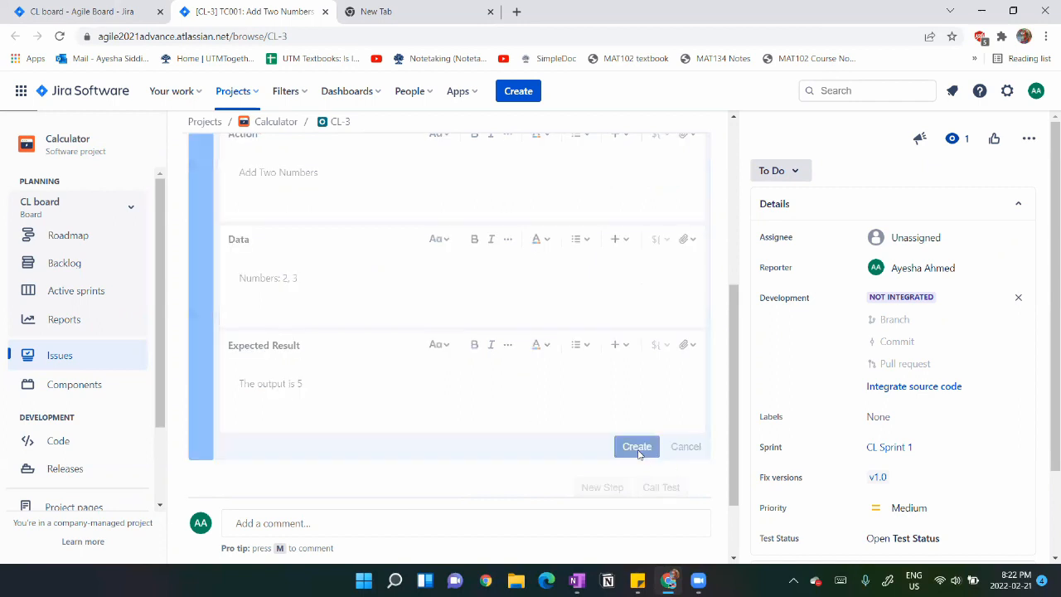
pyautogui.scroll(3, 496, 305)
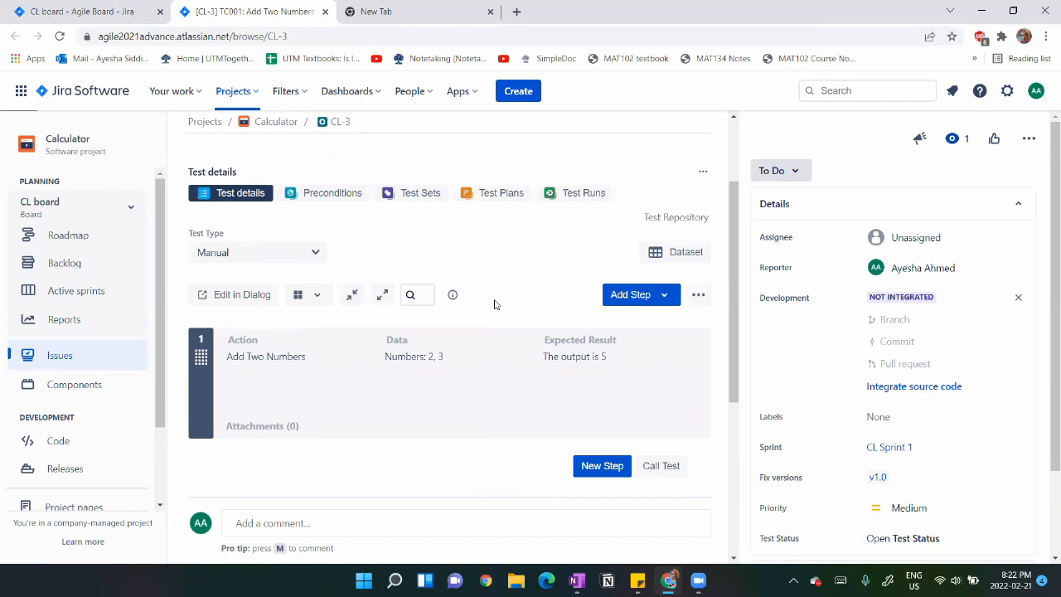
pyautogui.scroll(1, 198, 398)
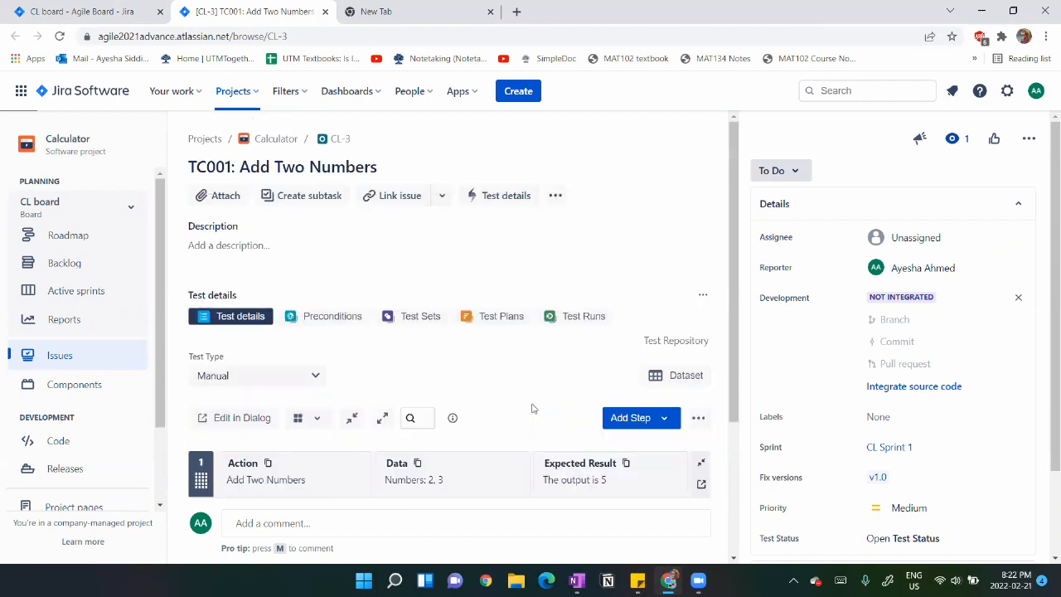
# Return to the backlog and start a Test issue with the summary "TC002: Add Three Numbers" and fix version v1.0.
pyautogui.click(80, 262)
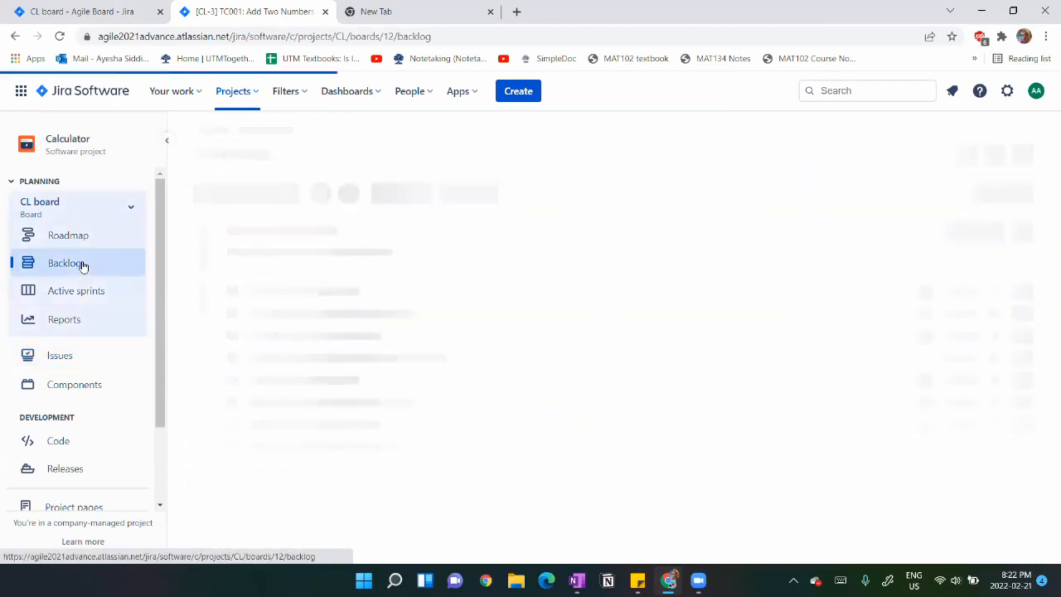
pyautogui.click(520, 92)
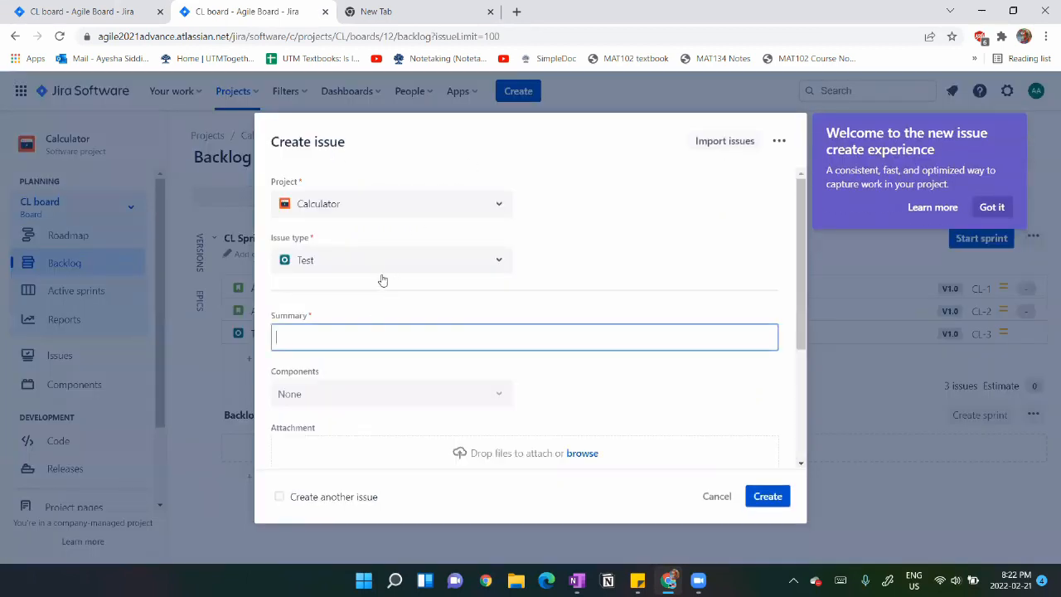
pyautogui.write('TC002: Add Three Numbers')
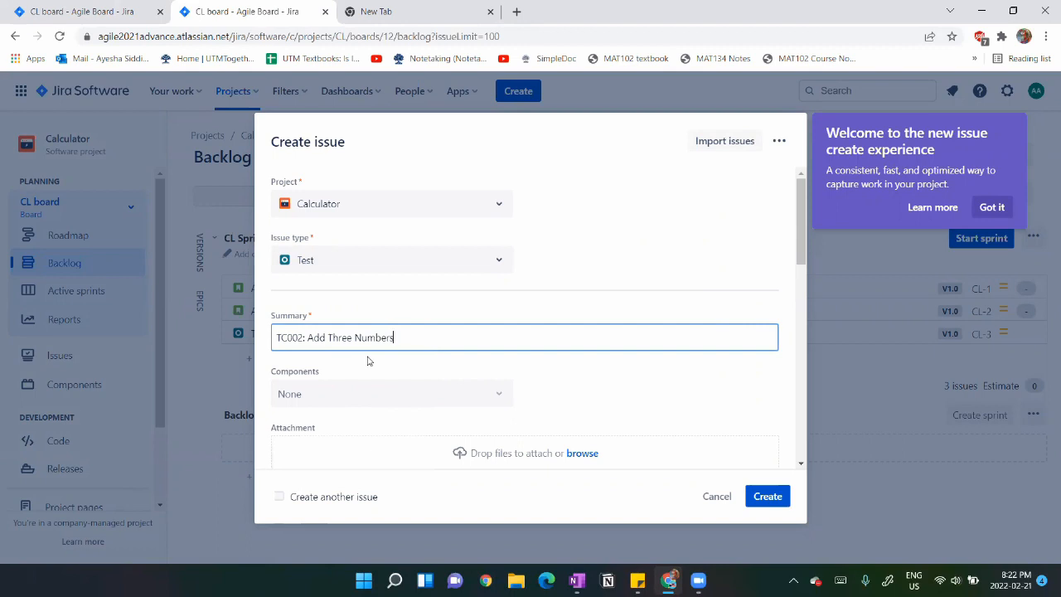
pyautogui.scroll(-8, 369, 360)
pyautogui.click(320, 348)
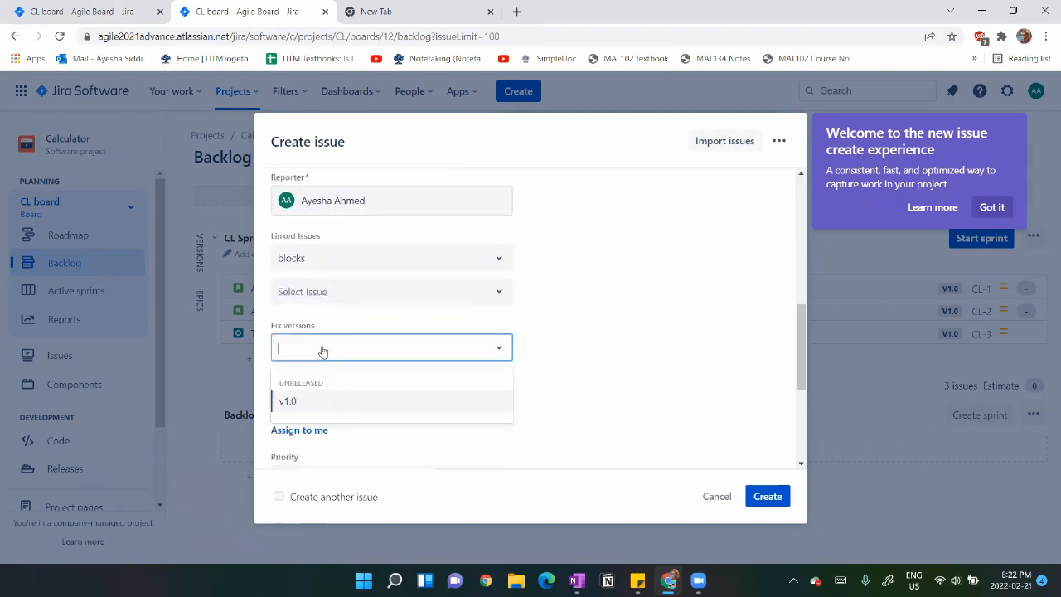
pyautogui.click(320, 402)
# Assign the TC002 test to CL Sprint 1 and create it.
pyautogui.scroll(-4, 320, 407)
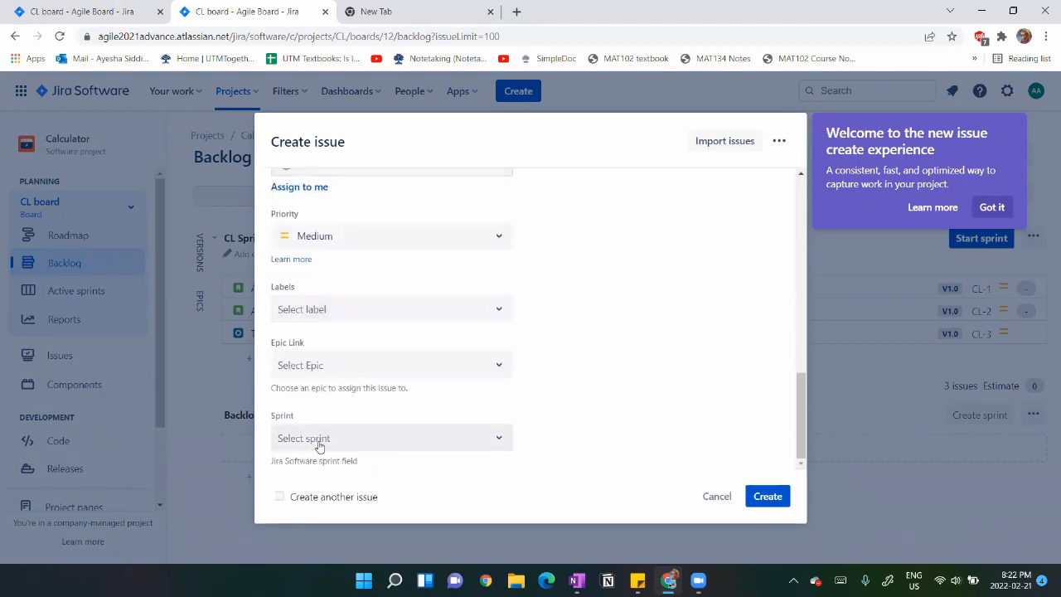
pyautogui.click(320, 442)
pyautogui.scroll(-1, 507, 505)
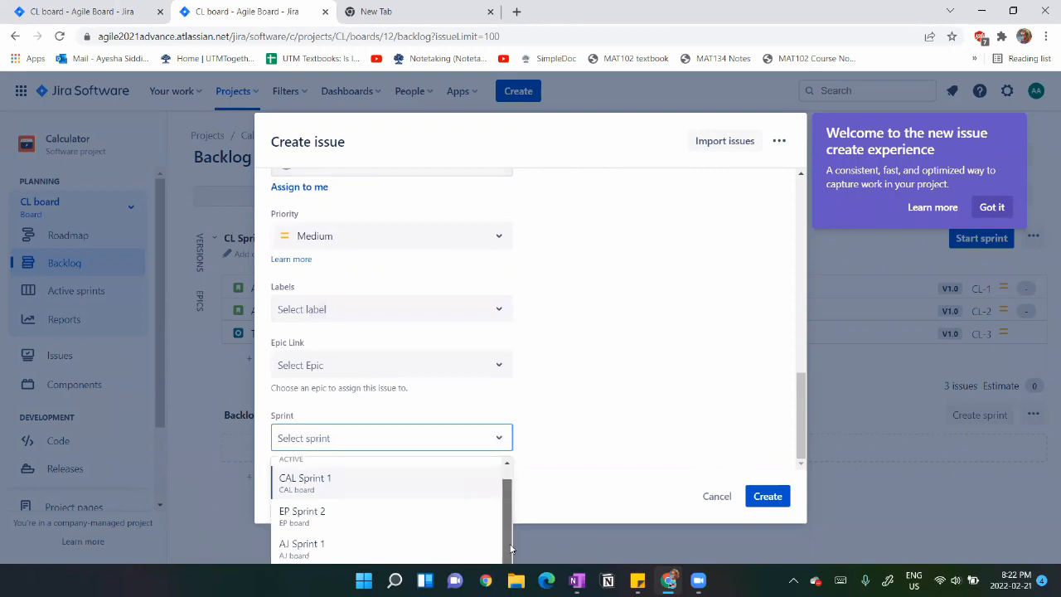
pyautogui.click(570, 465)
pyautogui.click(490, 446)
pyautogui.scroll(-3, 492, 514)
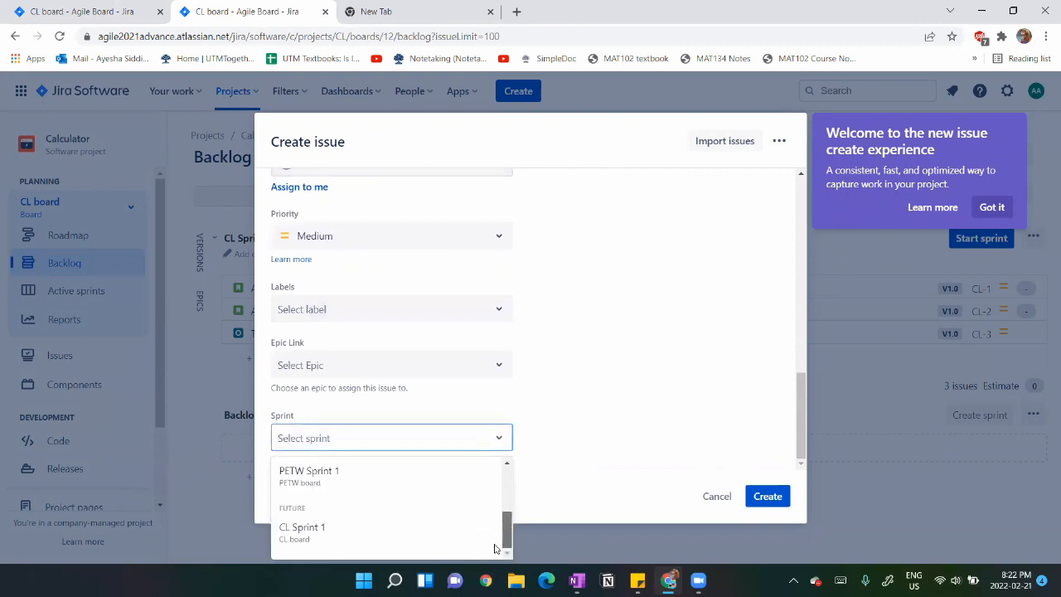
pyautogui.click(429, 538)
pyautogui.click(765, 496)
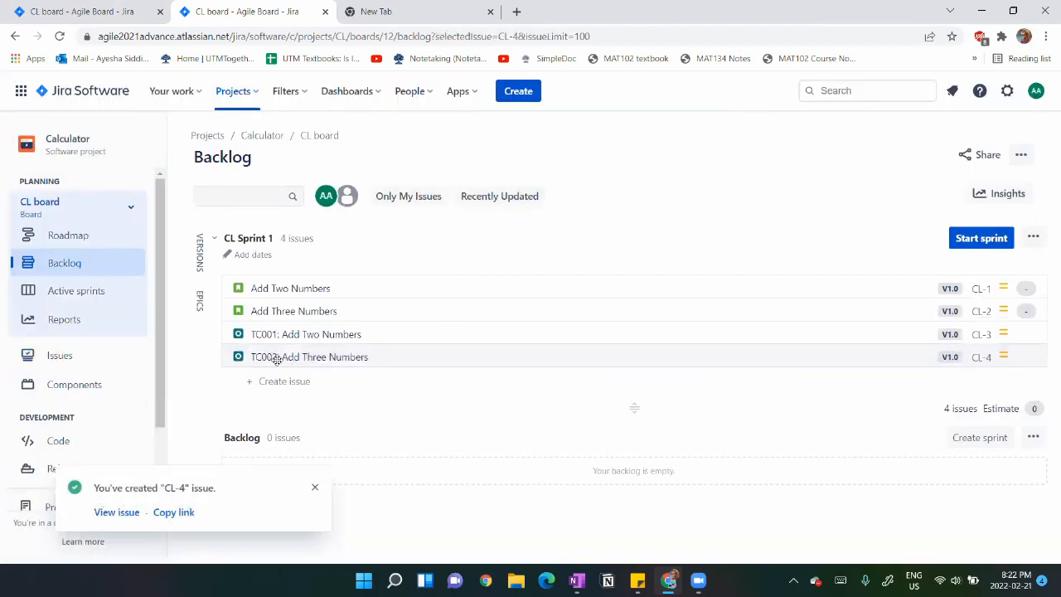
# Open the TC002 test issue in a separate browser tab and begin a new manual test step.
pyautogui.keyDown('ctrl'); pyautogui.click(982, 363); pyautogui.keyUp('ctrl')
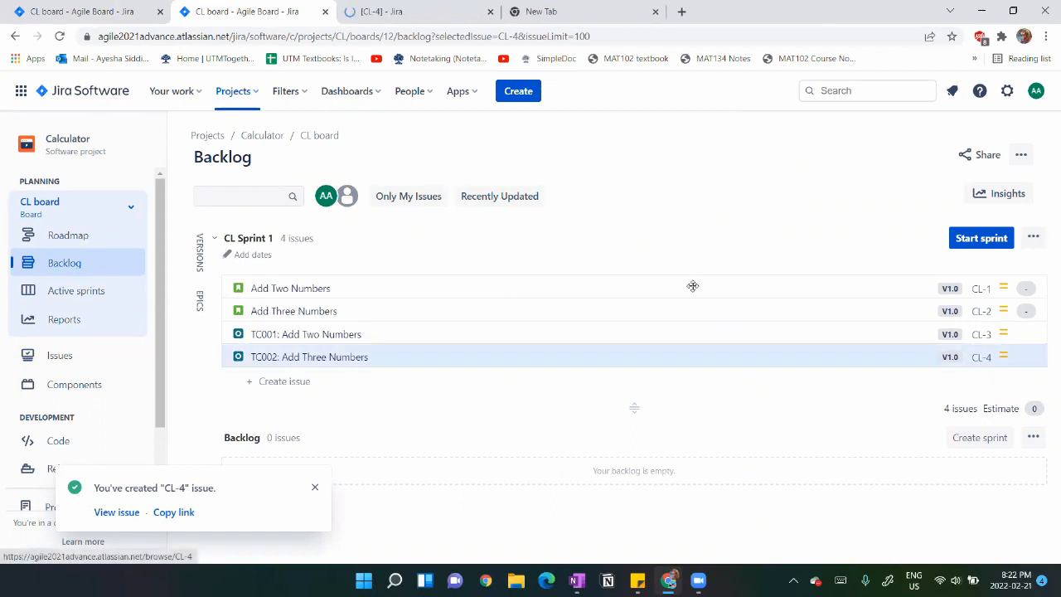
pyautogui.click(415, 11)
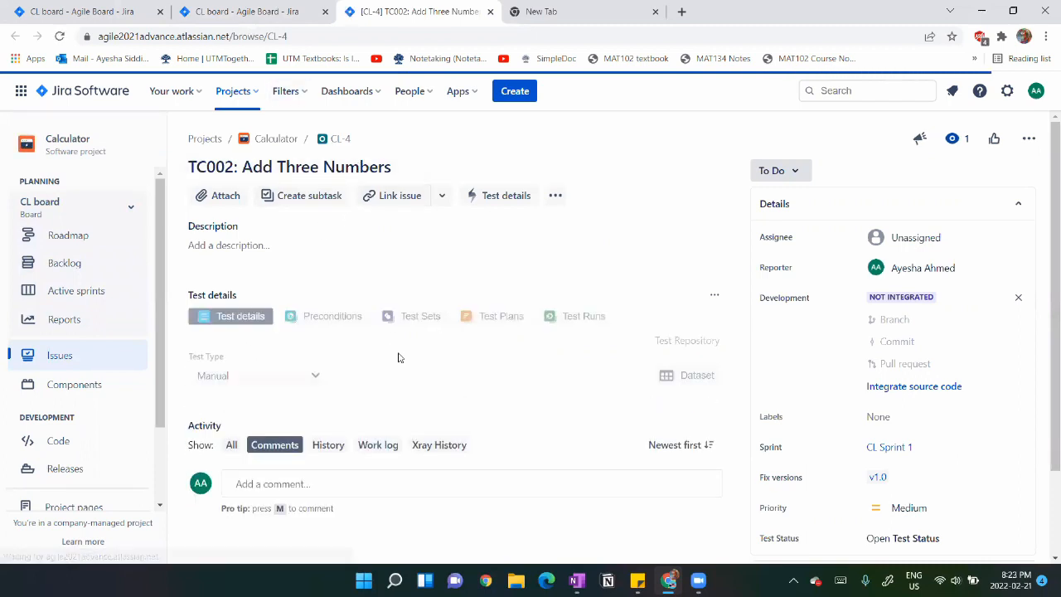
pyautogui.scroll(-3, 393, 352)
pyautogui.click(355, 343)
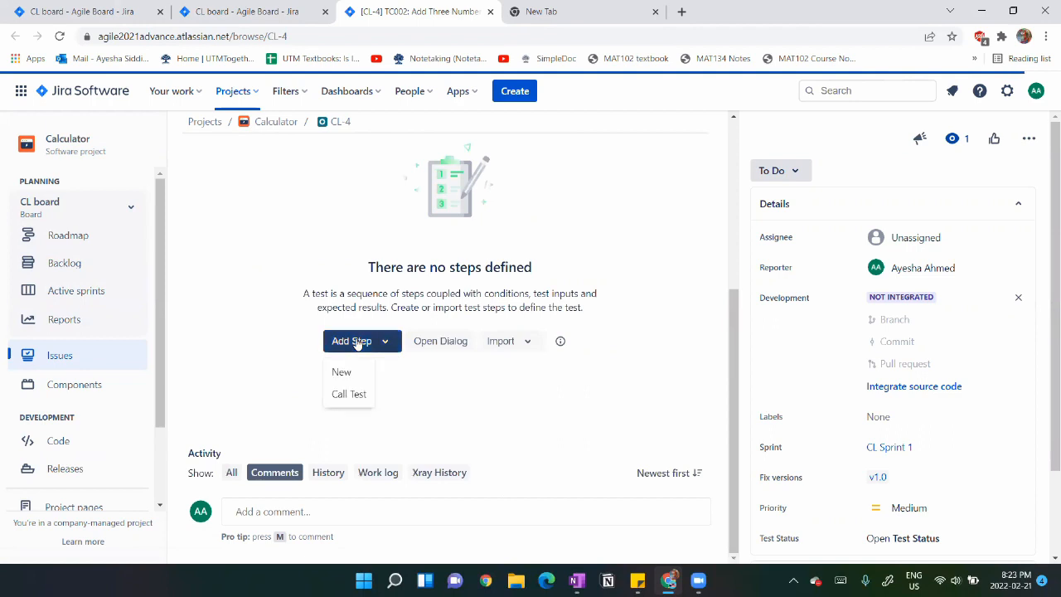
pyautogui.click(342, 375)
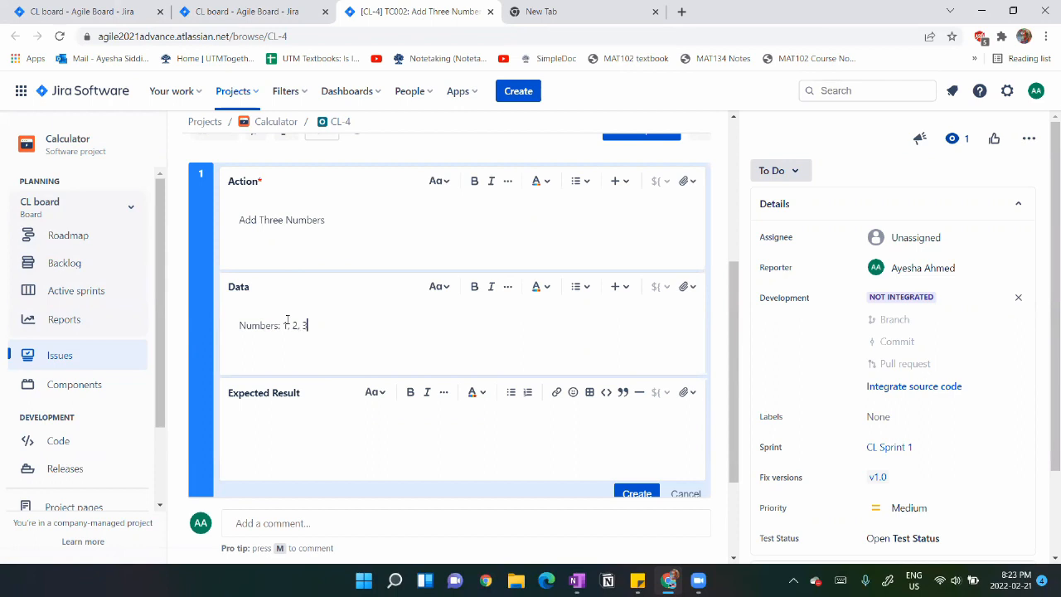
# Create the TC002 test step with action "Add Three Numbers", data "Numbers: 1, 2, 3" and expected result "The output is 6".
pyautogui.scroll(-1, 292, 364)
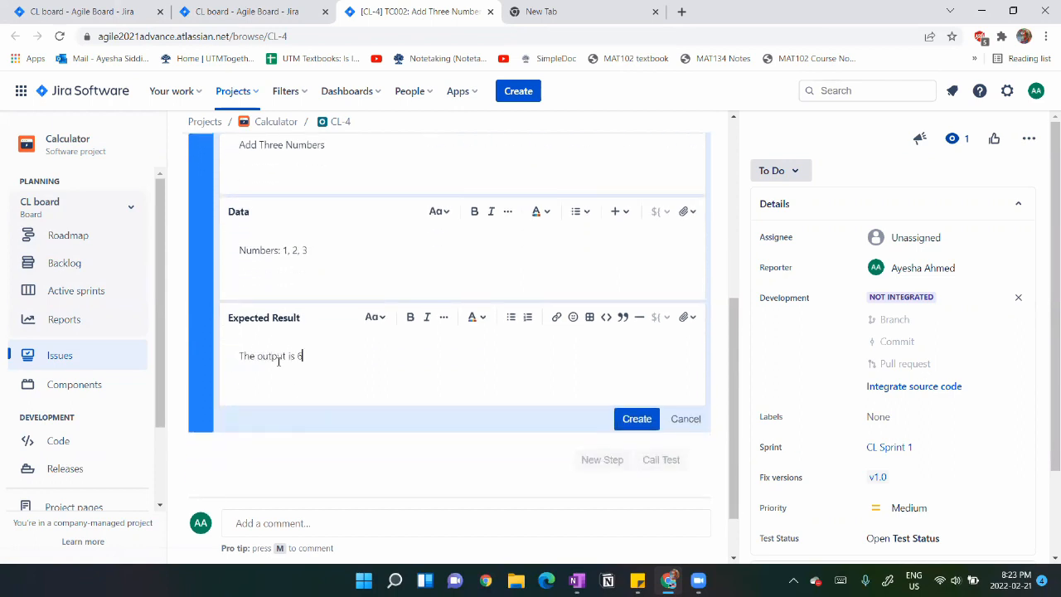
pyautogui.scroll(1, 278, 361)
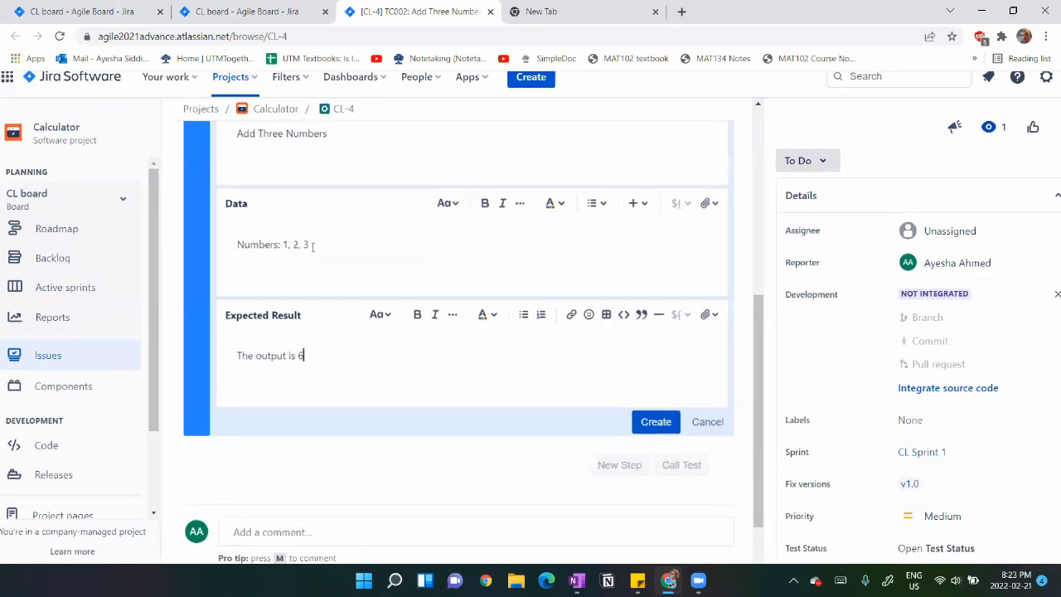
pyautogui.scroll(-1, 578, 332)
pyautogui.click(647, 416)
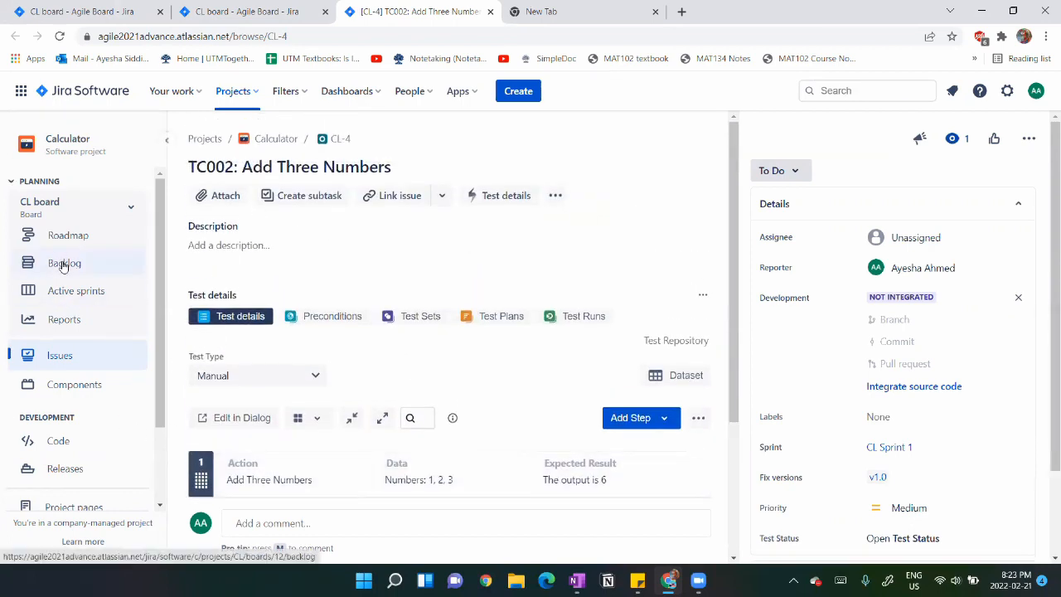
# Go back to the CL board's backlog and close the extra backlog browser tab.
pyautogui.click(60, 265)
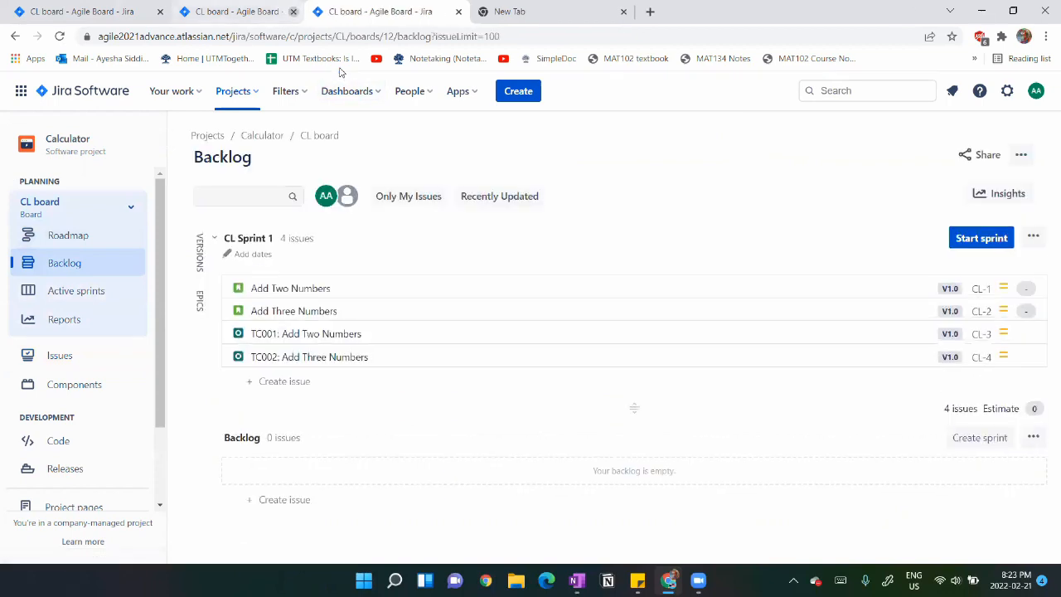
pyautogui.hotkey('ctrl', 'w')
pyautogui.scroll(3, 510, 377)
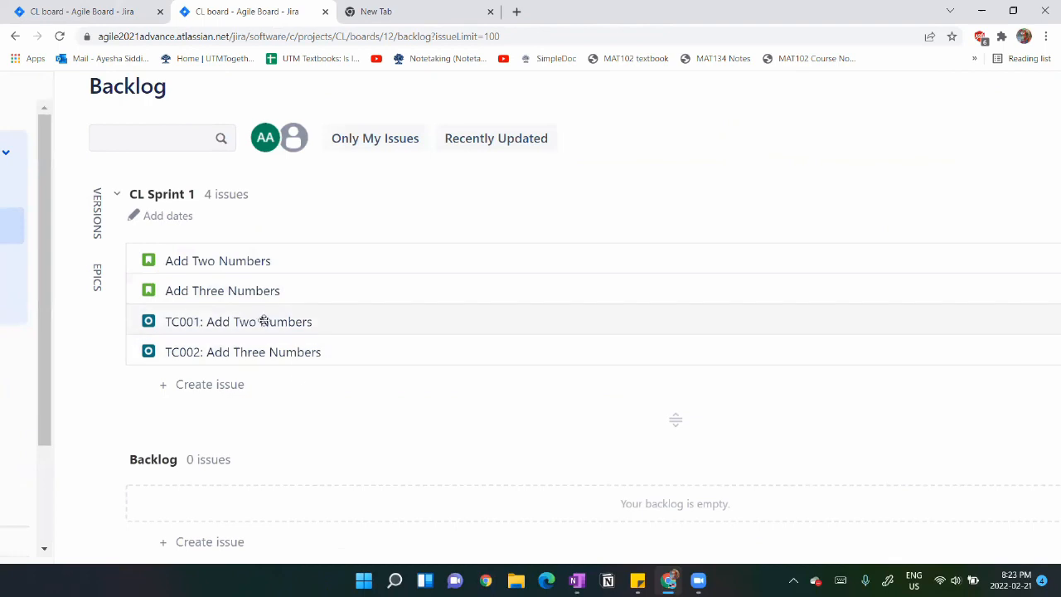
pyautogui.scroll(-3, 303, 377)
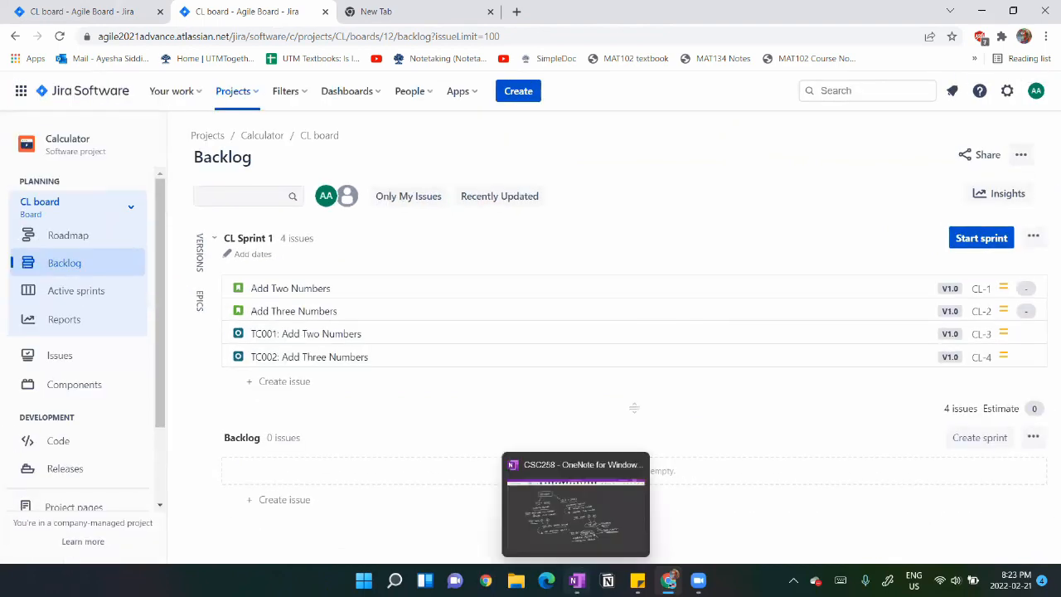
# Check the Sprint 1 test cases, test set and test execution planned in the OneNote diagram, and return to the Jira backlog.
pyautogui.click(577, 580)
pyautogui.scroll(5, 201, 284)
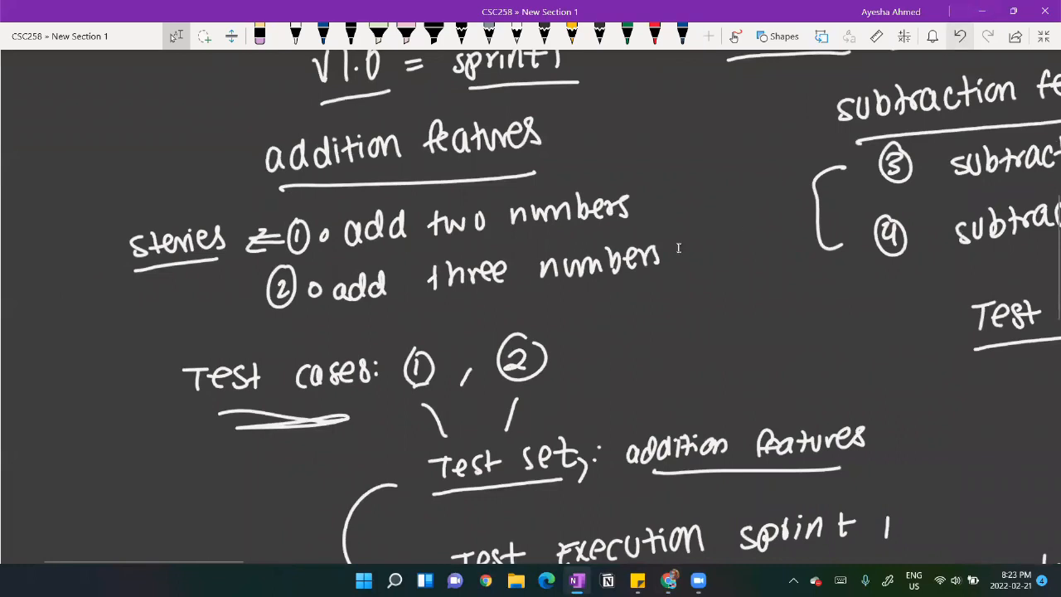
pyautogui.scroll(-2, 474, 183)
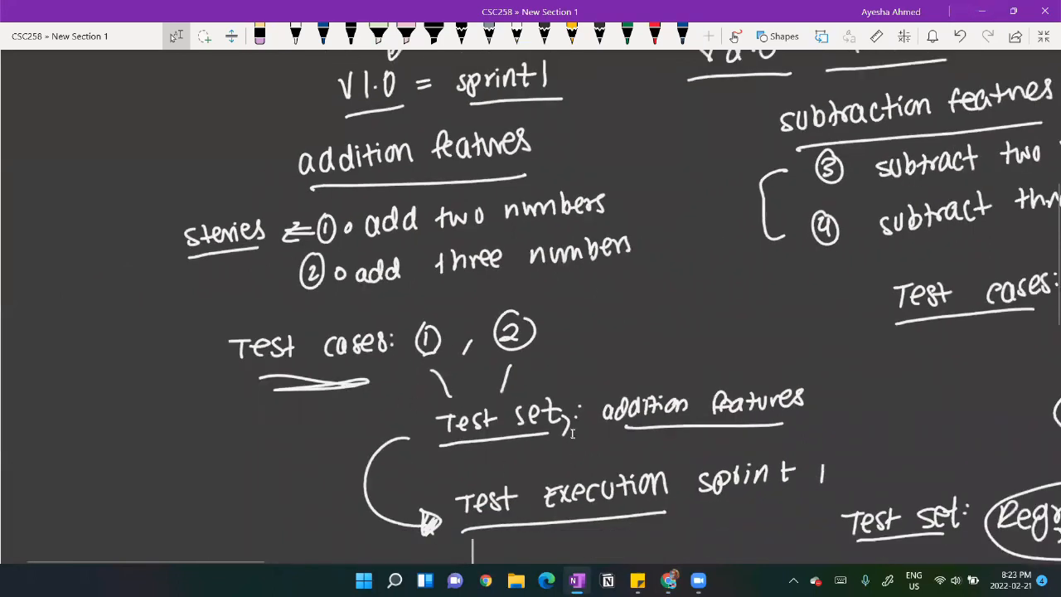
pyautogui.scroll(2, 609, 431)
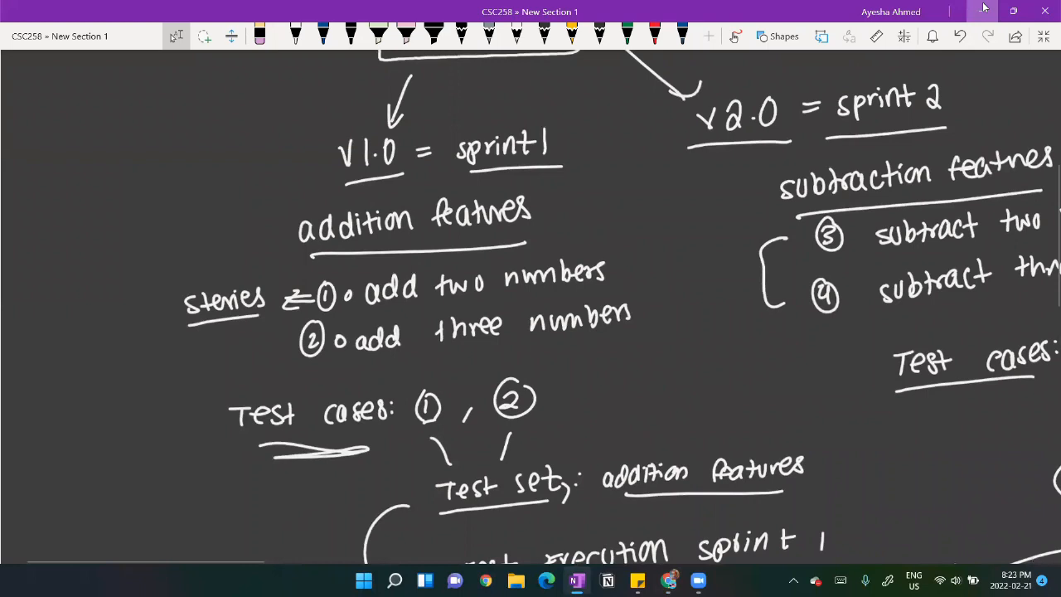
pyautogui.click(982, 10)
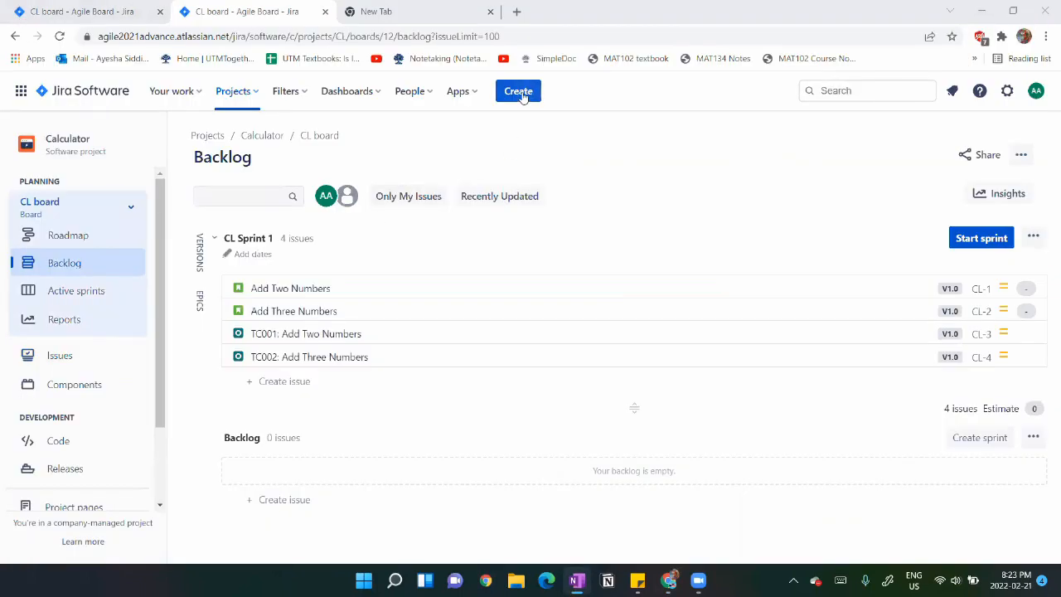
# Start a new Test Set issue with the summary "TS001: Addition Feature Tests".
pyautogui.click(520, 93)
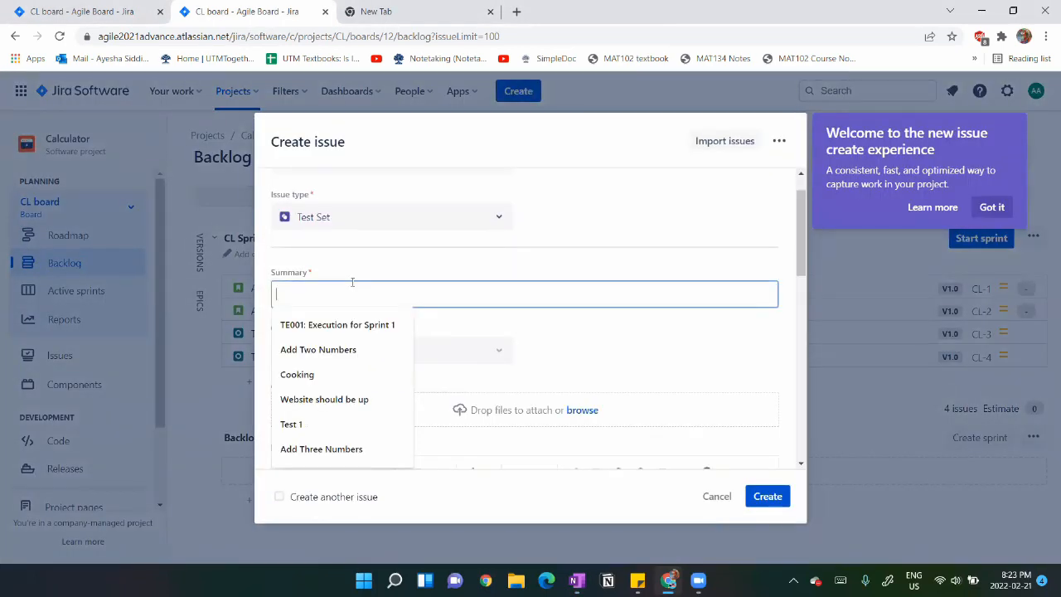
pyautogui.write('TS001: Addition Feature Tests')
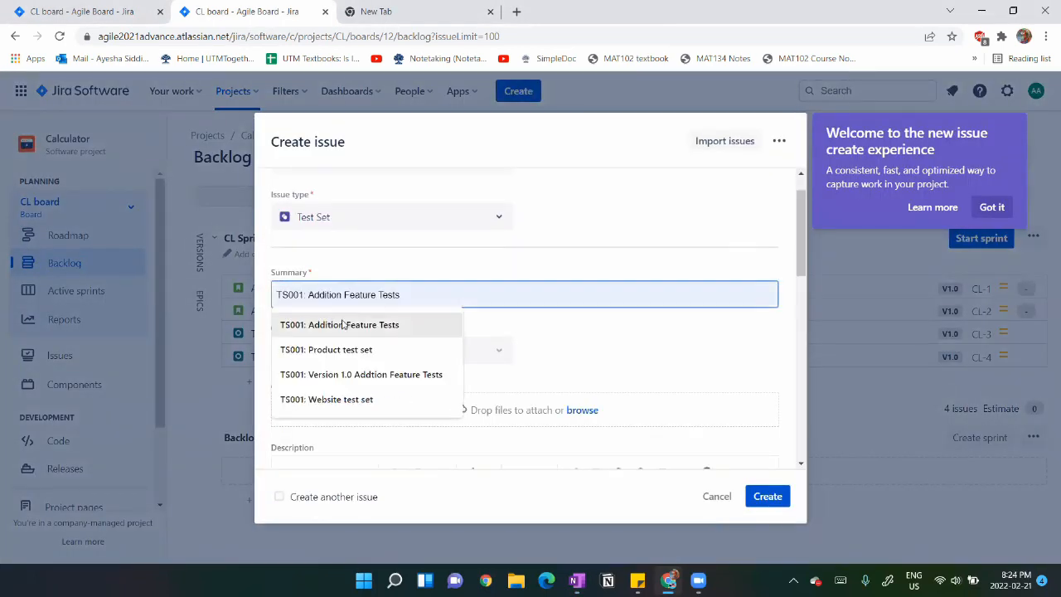
pyautogui.click(345, 325)
pyautogui.scroll(-5, 392, 298)
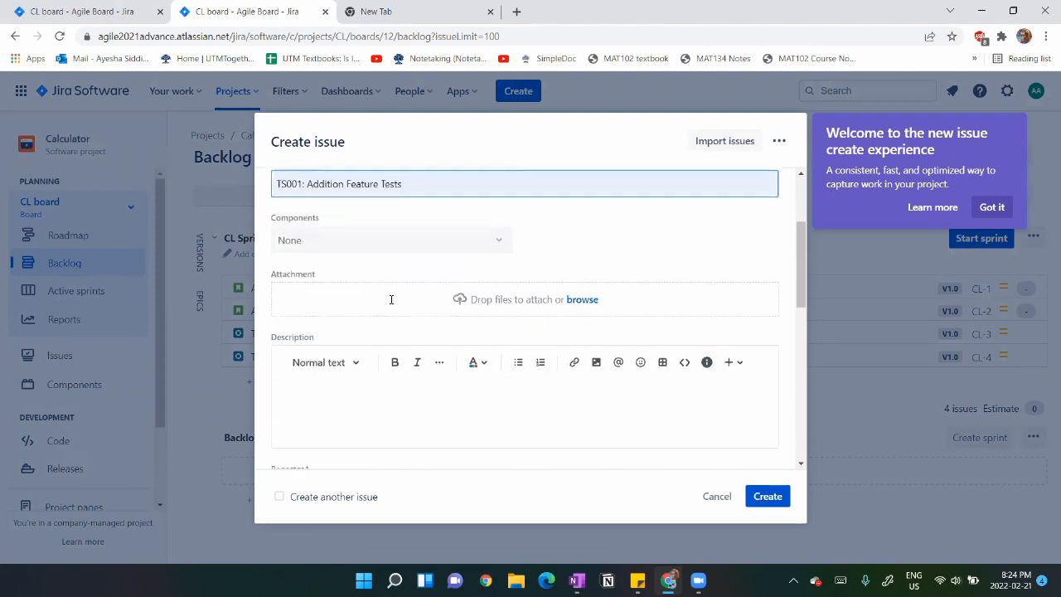
# Give the TS001 test set fix version v1.0 and CL Sprint 1, and create it.
pyautogui.click(348, 407)
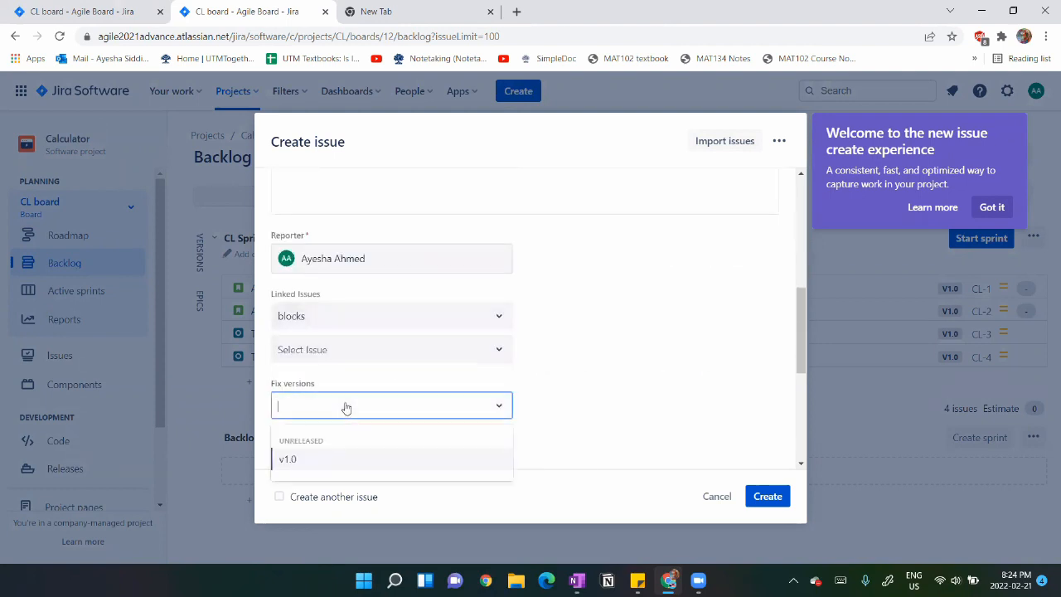
pyautogui.click(336, 461)
pyautogui.scroll(-3, 393, 397)
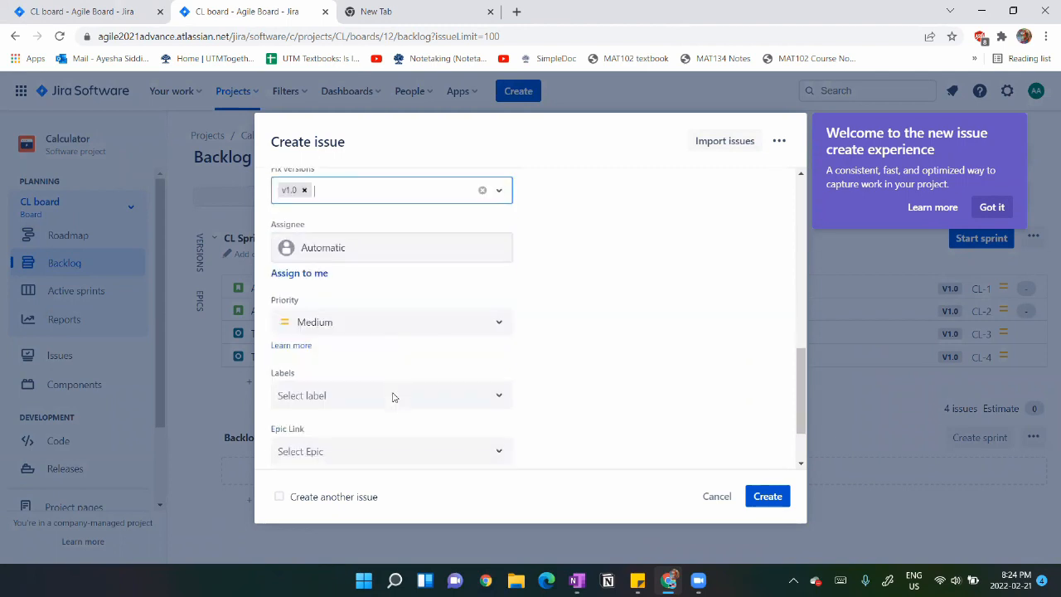
pyautogui.click(351, 444)
pyautogui.click(613, 426)
pyautogui.click(470, 445)
pyautogui.click(507, 489)
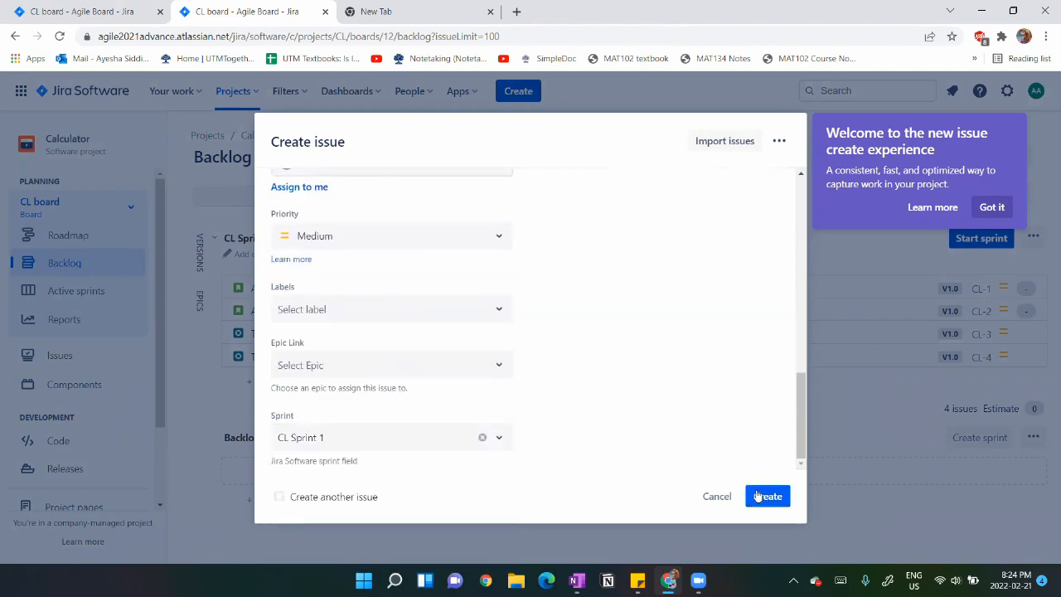
pyautogui.click(768, 497)
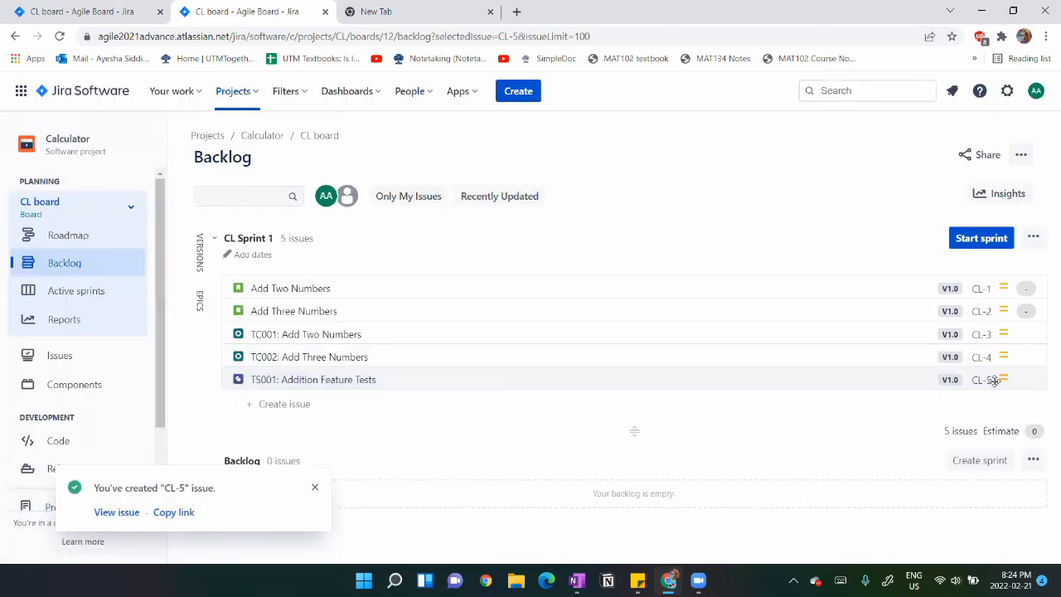
# Open the TS001 test set issue in a separate browser tab and go to its Tests section.
pyautogui.keyDown('ctrl'); pyautogui.click(984, 382); pyautogui.keyUp('ctrl')
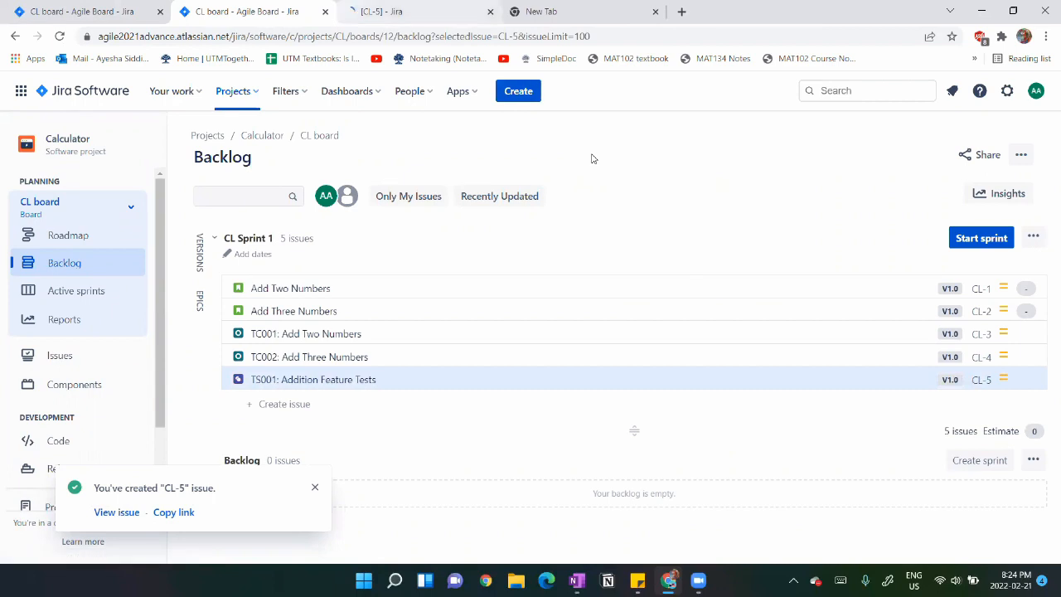
pyautogui.click(398, 12)
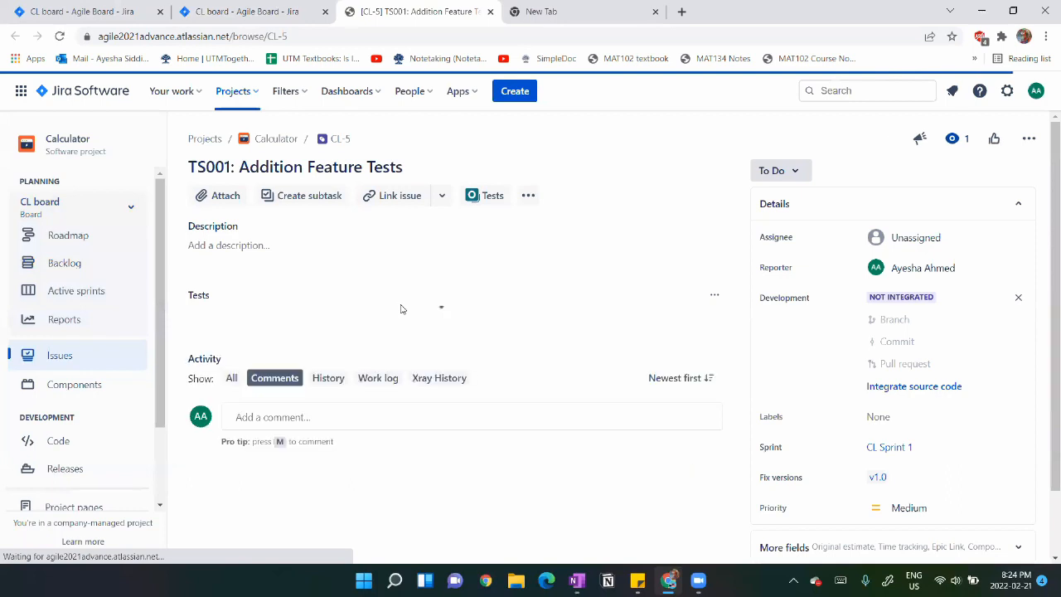
pyautogui.scroll(-2, 386, 381)
pyautogui.scroll(-1, 390, 379)
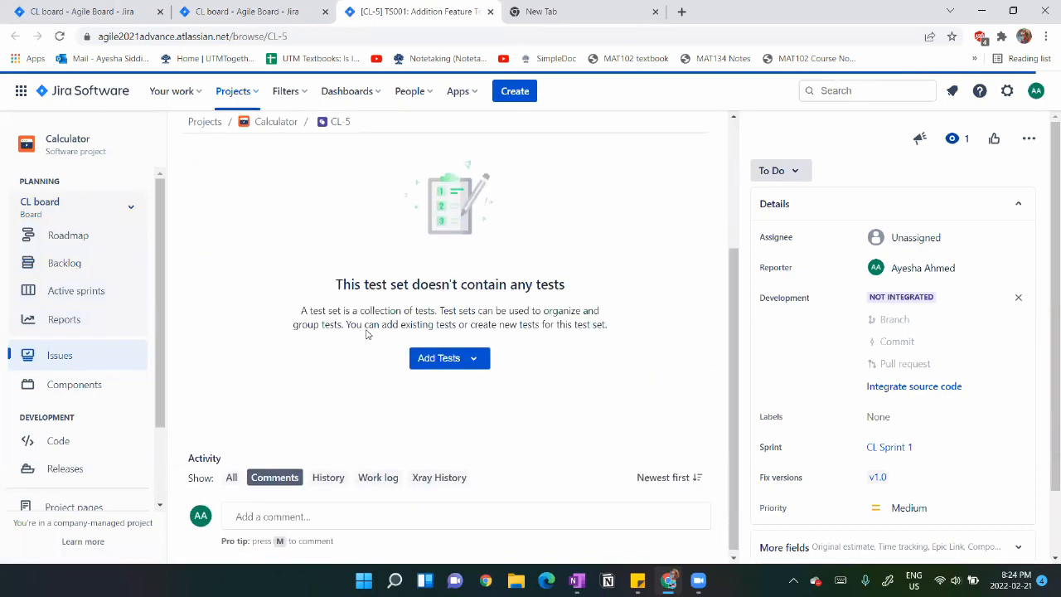
# Add the existing tests CL-4 and CL-3 to the TS001 test set.
pyautogui.click(445, 363)
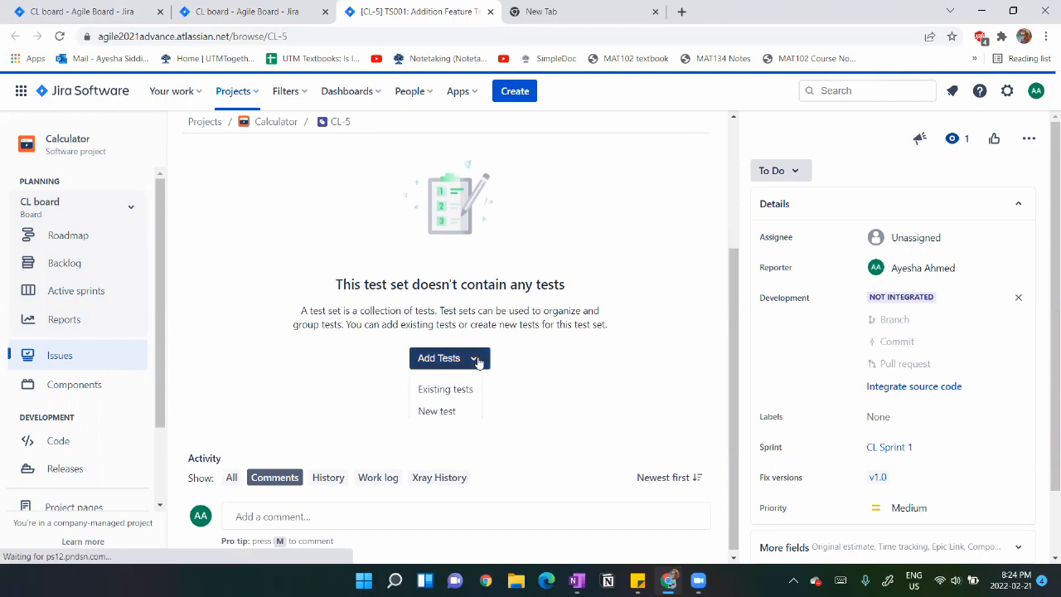
pyautogui.click(447, 391)
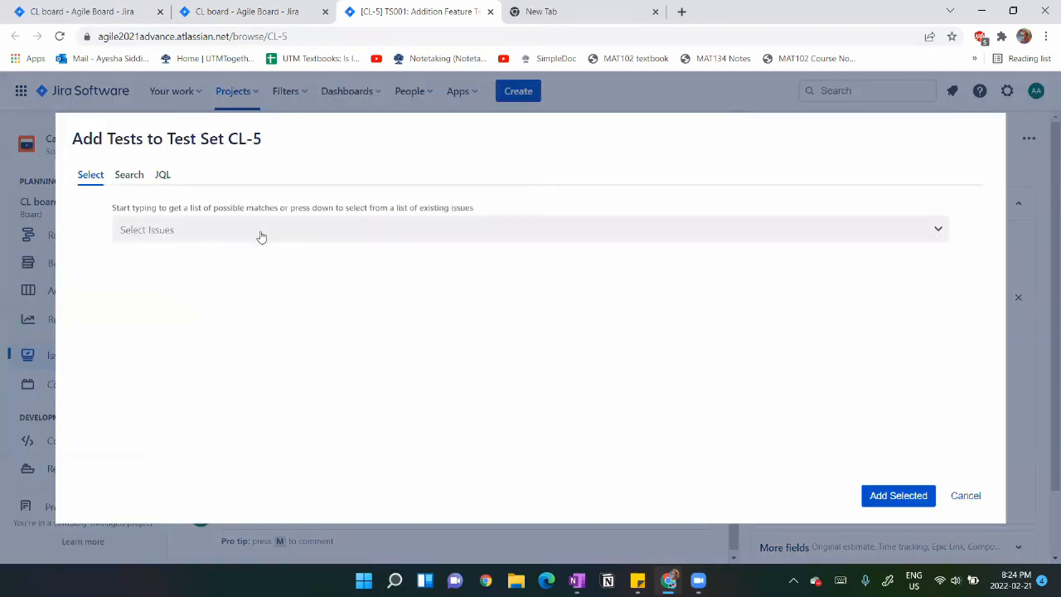
pyautogui.click(261, 237)
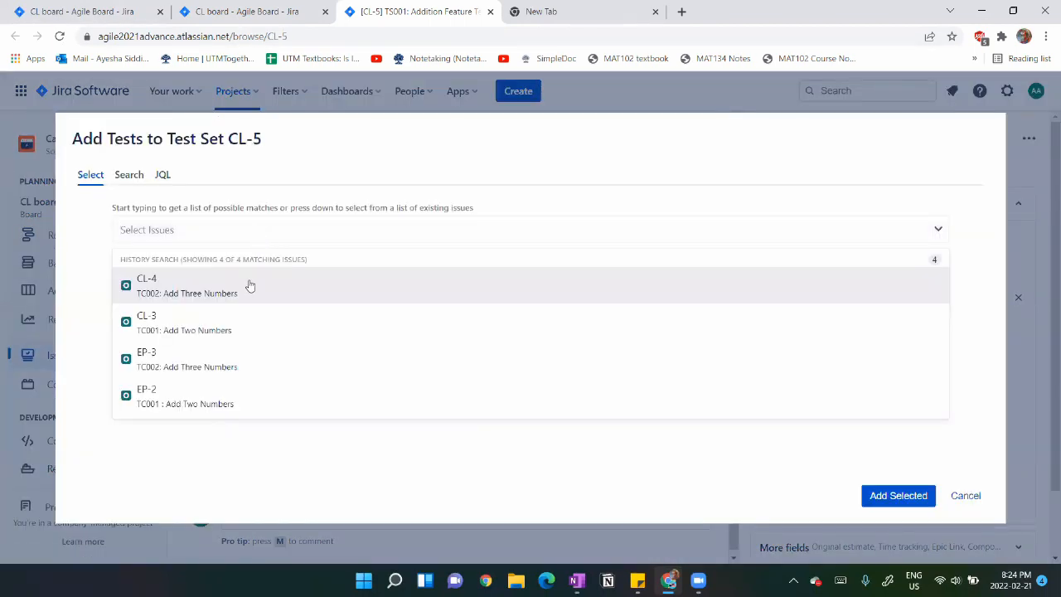
pyautogui.click(194, 300)
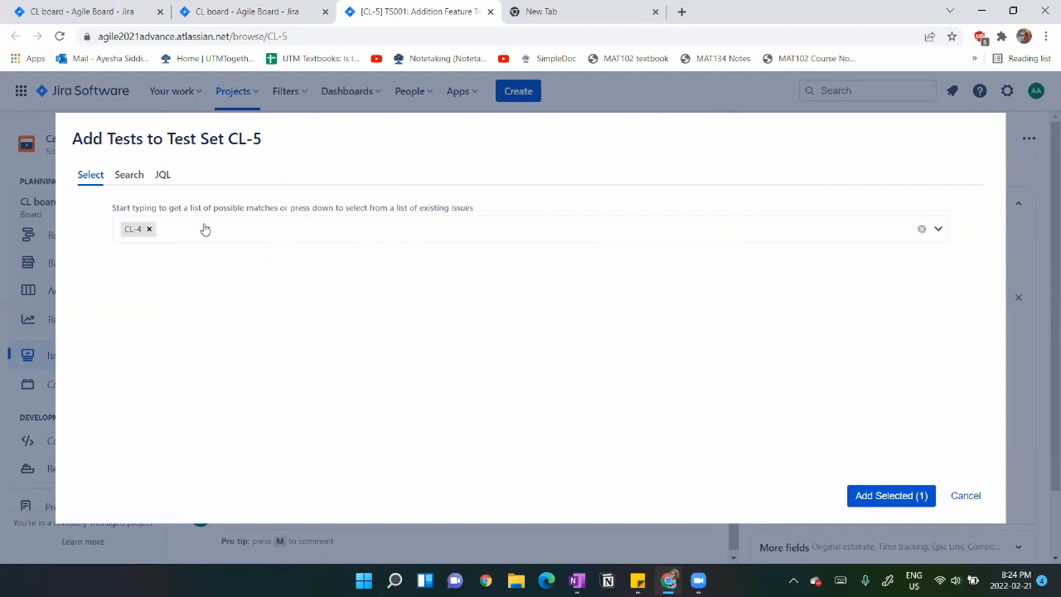
pyautogui.click(205, 229)
pyautogui.click(203, 296)
pyautogui.click(874, 500)
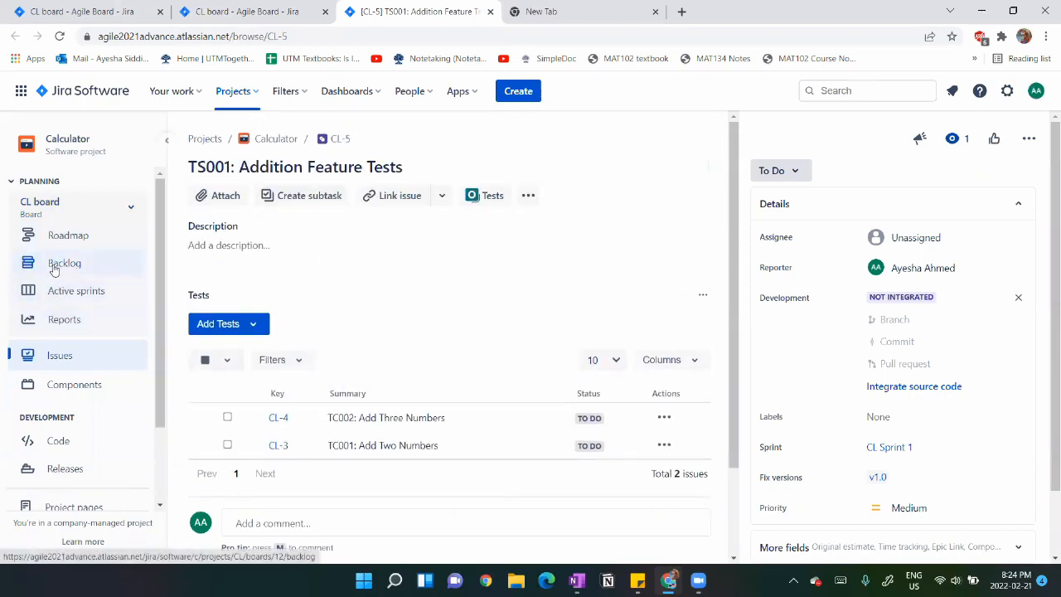
# Return to the CL board's backlog and examine the test coverage of the Add Two Numbers story.
pyautogui.click(56, 269)
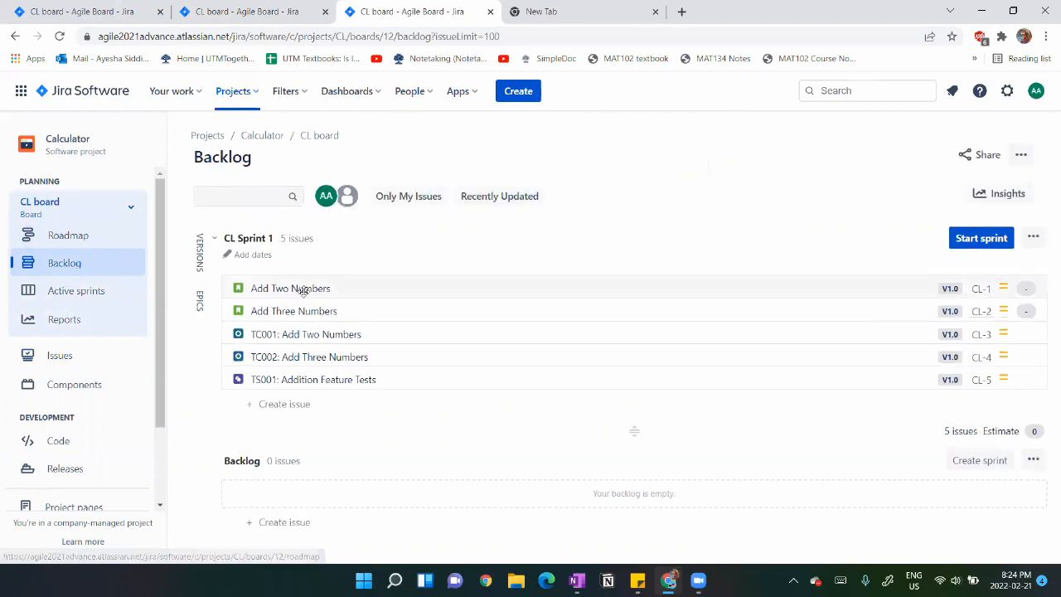
pyautogui.click(983, 290)
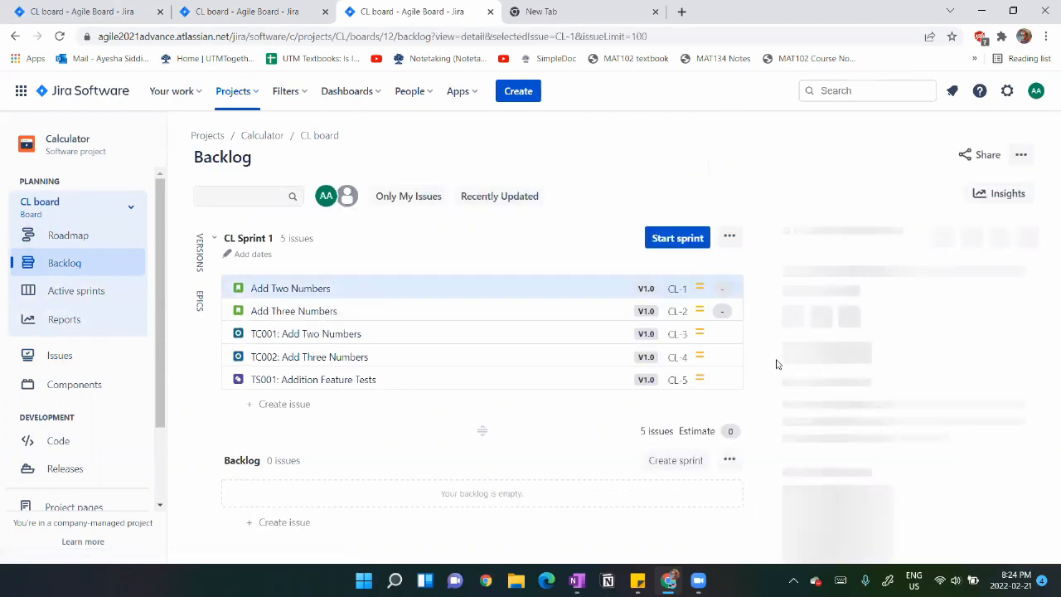
pyautogui.scroll(-3, 897, 369)
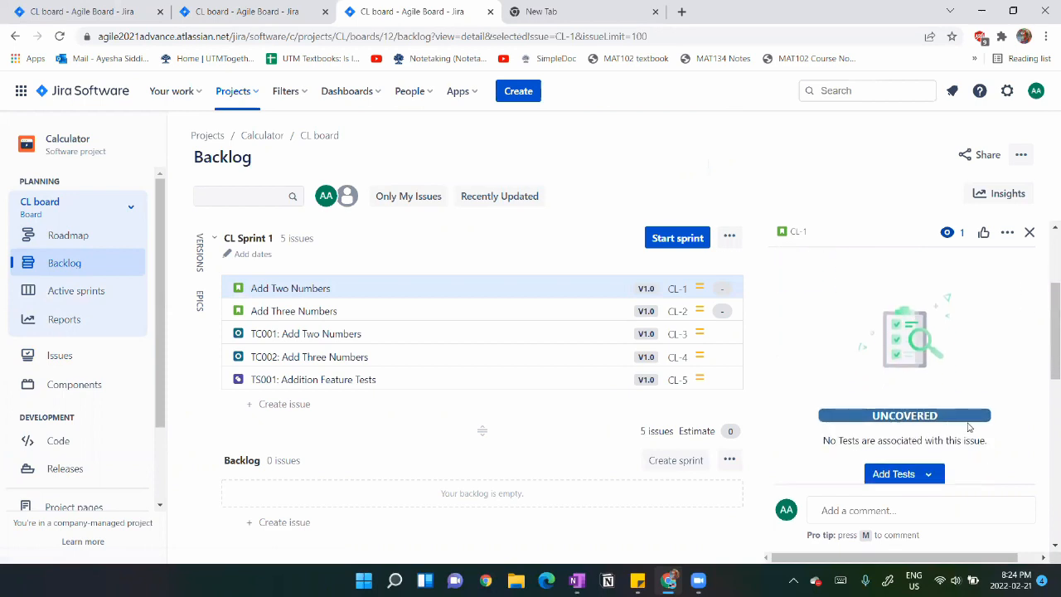
pyautogui.scroll(-1, 962, 417)
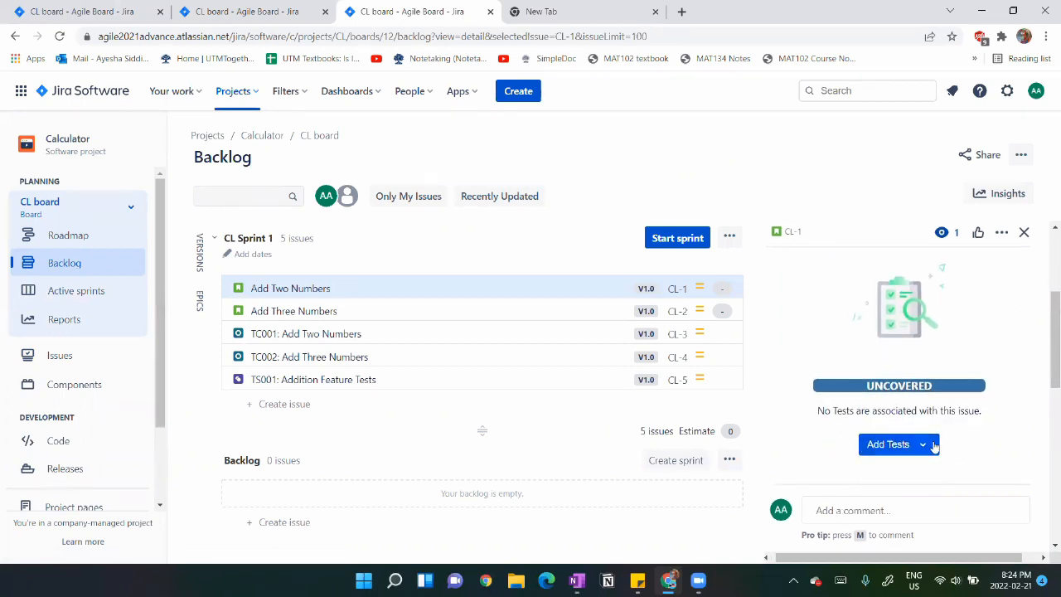
# Open the Calculator project's Testing Board and select the root Test Repository folder.
pyautogui.scroll(-2, 118, 388)
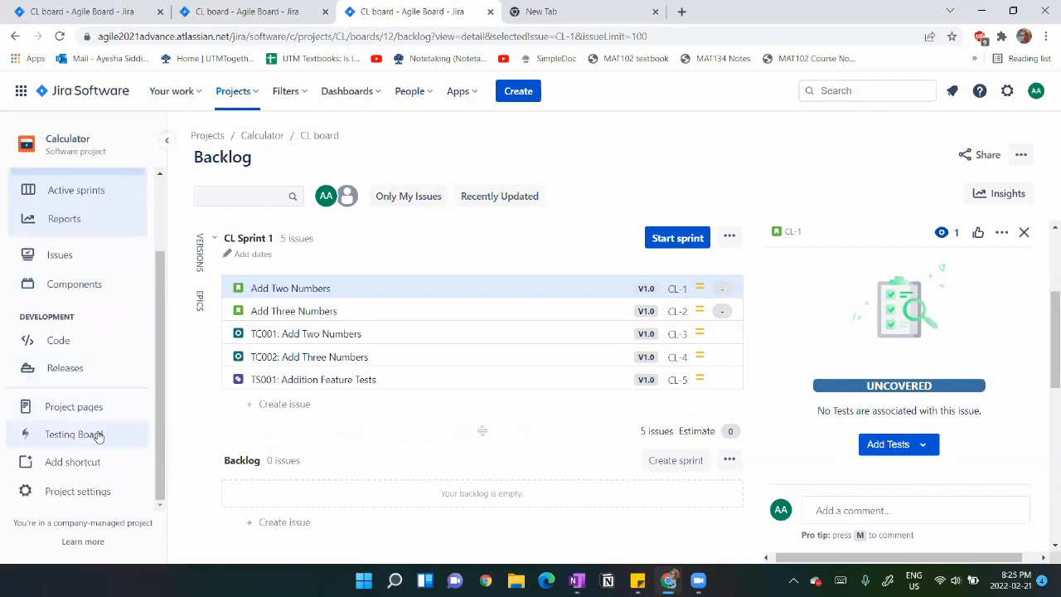
pyautogui.click(99, 435)
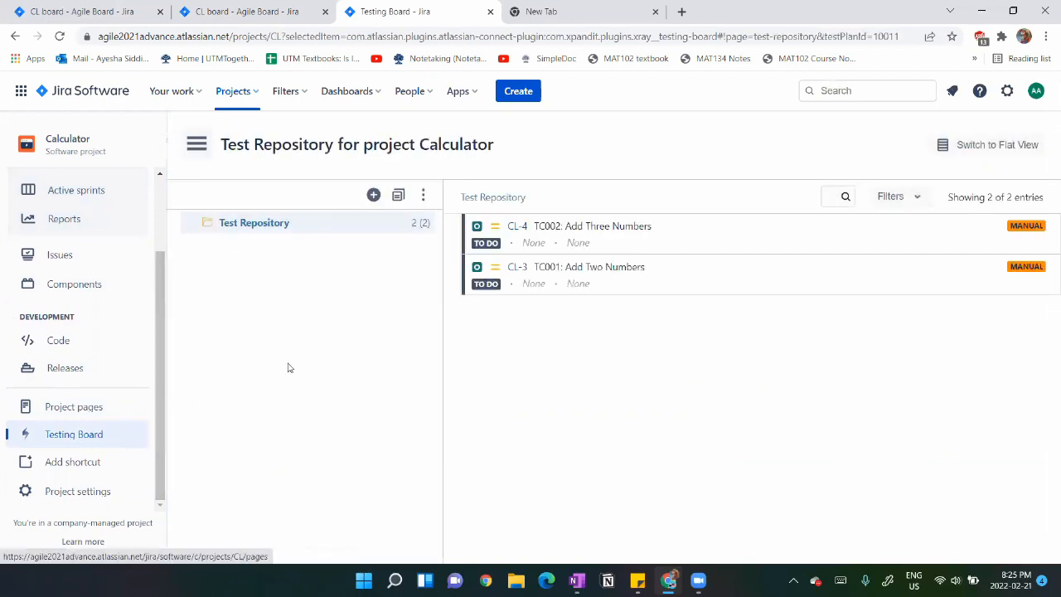
pyautogui.click(257, 222)
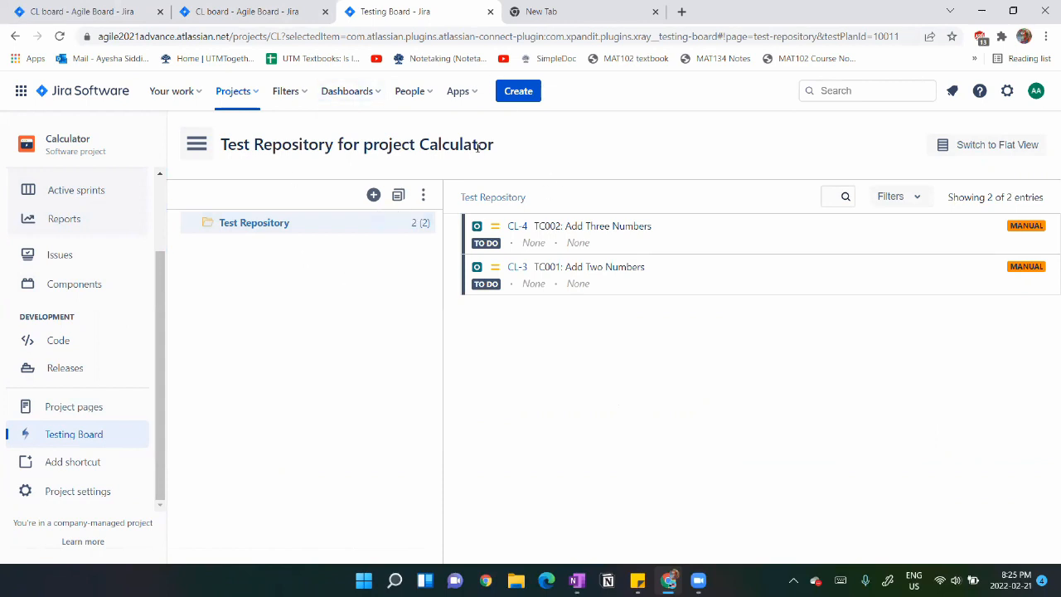
# Create an "Addition Feature Sets" folder in the Test Repository and move tests TC001 and TC002 into it.
pyautogui.click(374, 196)
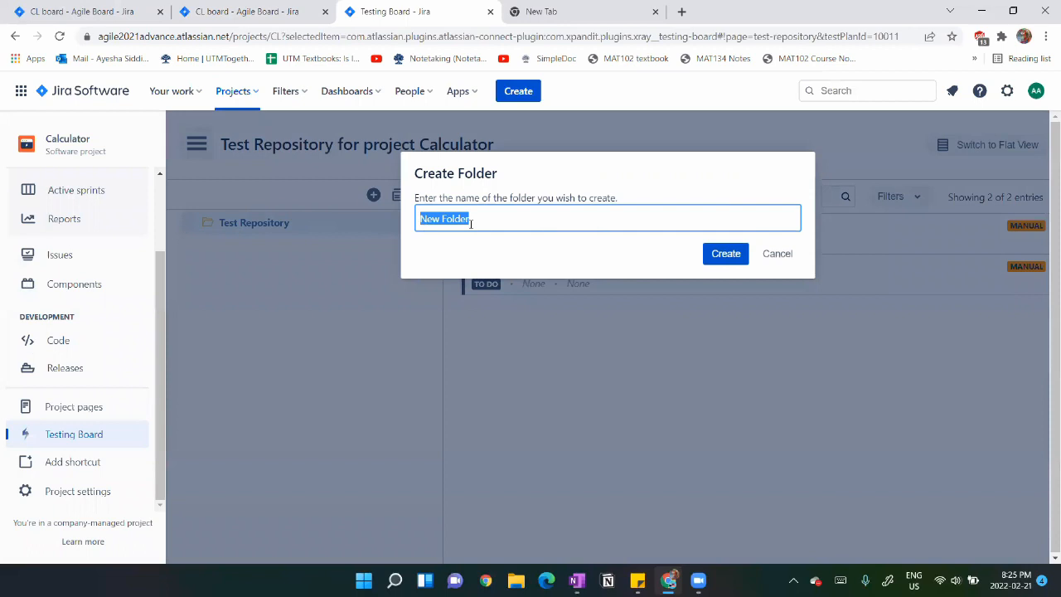
pyautogui.click(494, 217)
pyautogui.moveTo(495, 218); pyautogui.dragTo(406, 227)
pyautogui.write('Addition Feature Sets')
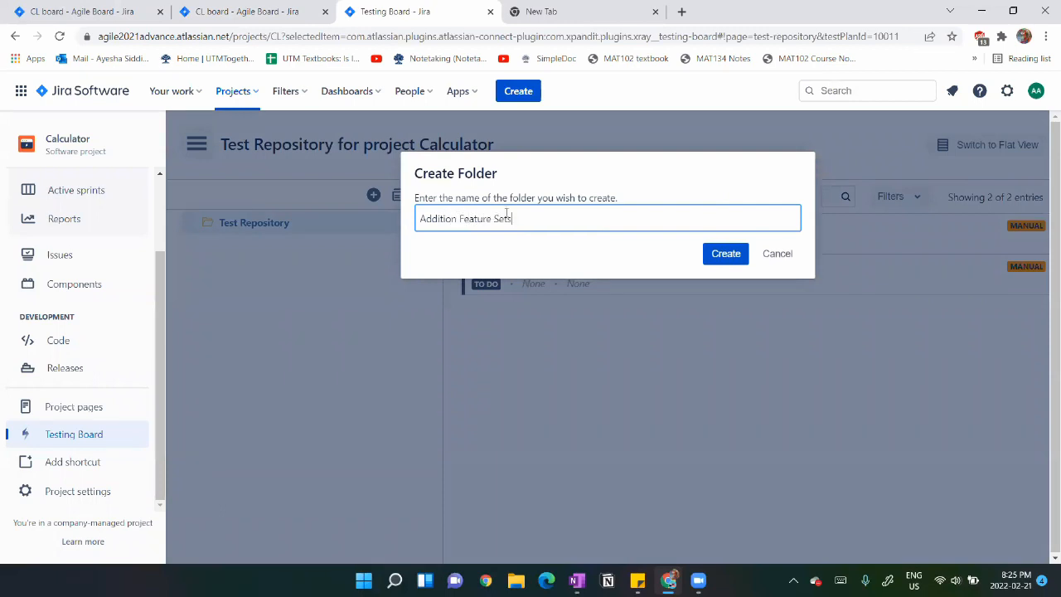
pyautogui.click(722, 256)
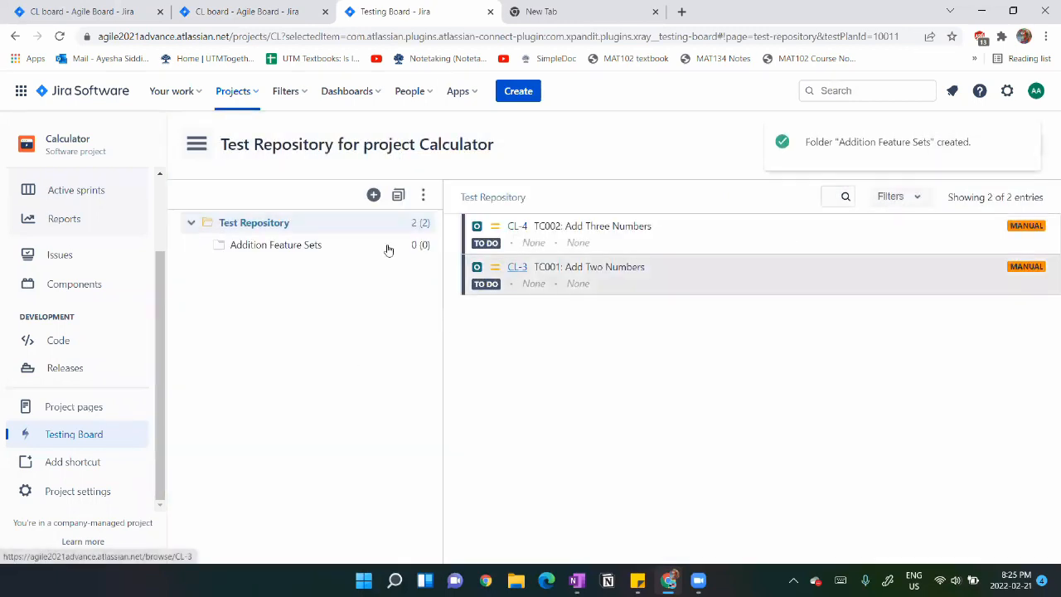
pyautogui.moveTo(685, 242); pyautogui.dragTo(355, 245)
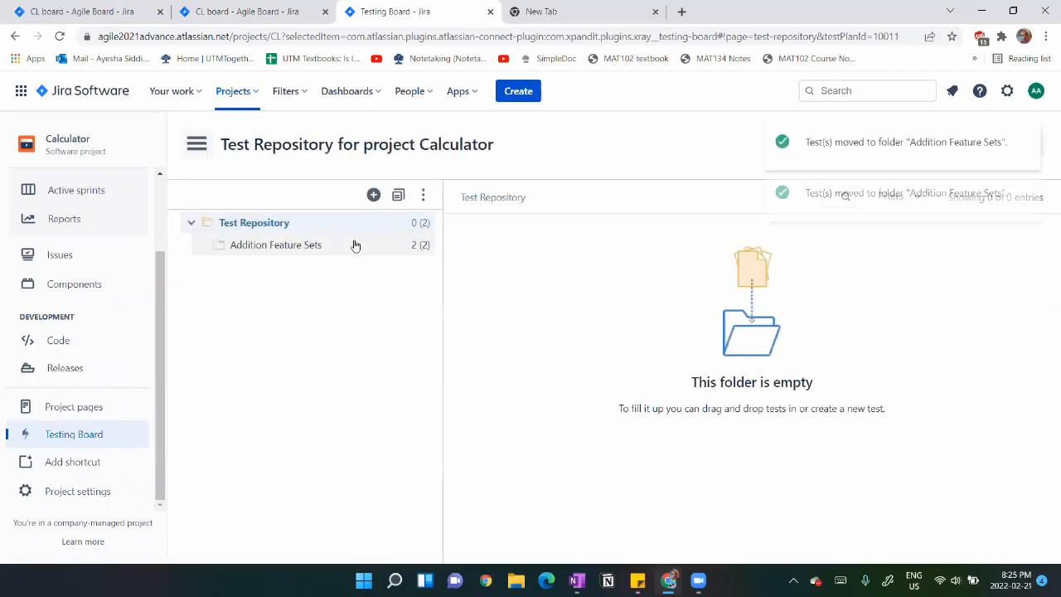
pyautogui.click(266, 247)
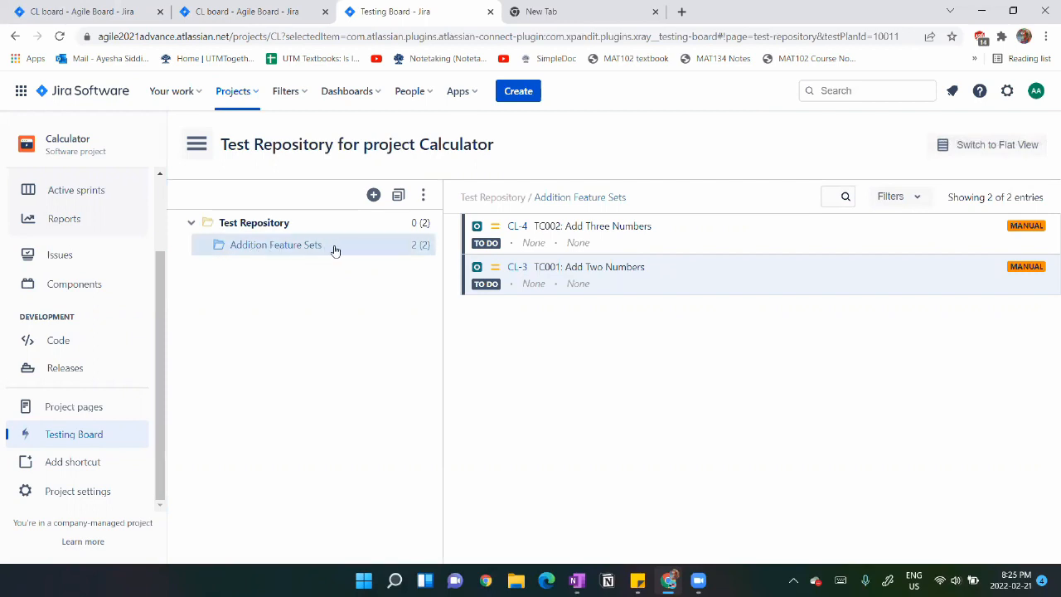
# Rename the "Addition Feature Sets" folder as "Addition Feature Tests".
pyautogui.rightClick(395, 252)
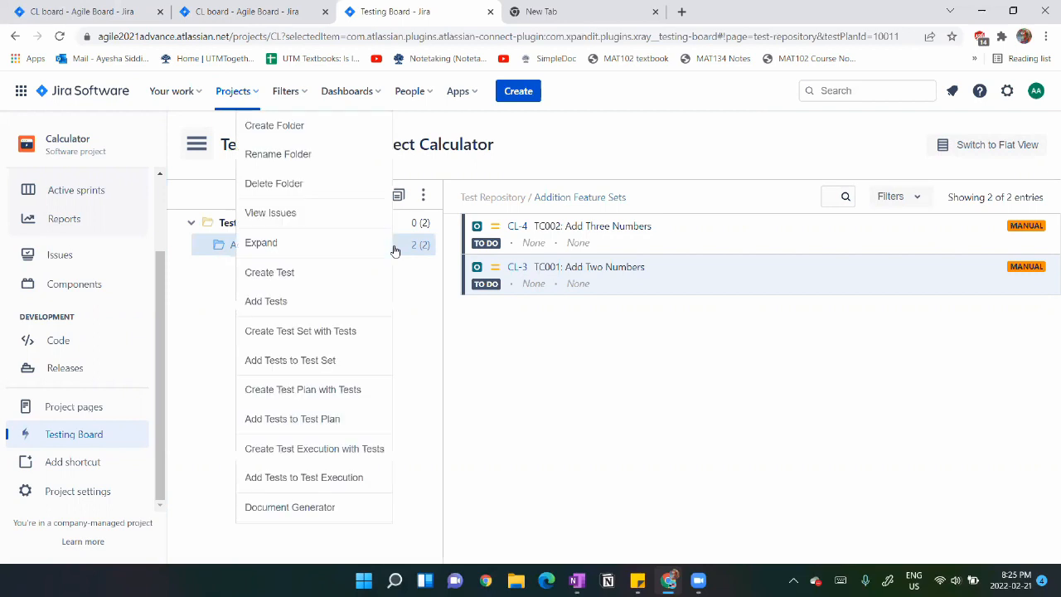
pyautogui.click(303, 155)
pyautogui.click(494, 213)
pyautogui.write('Tsets')
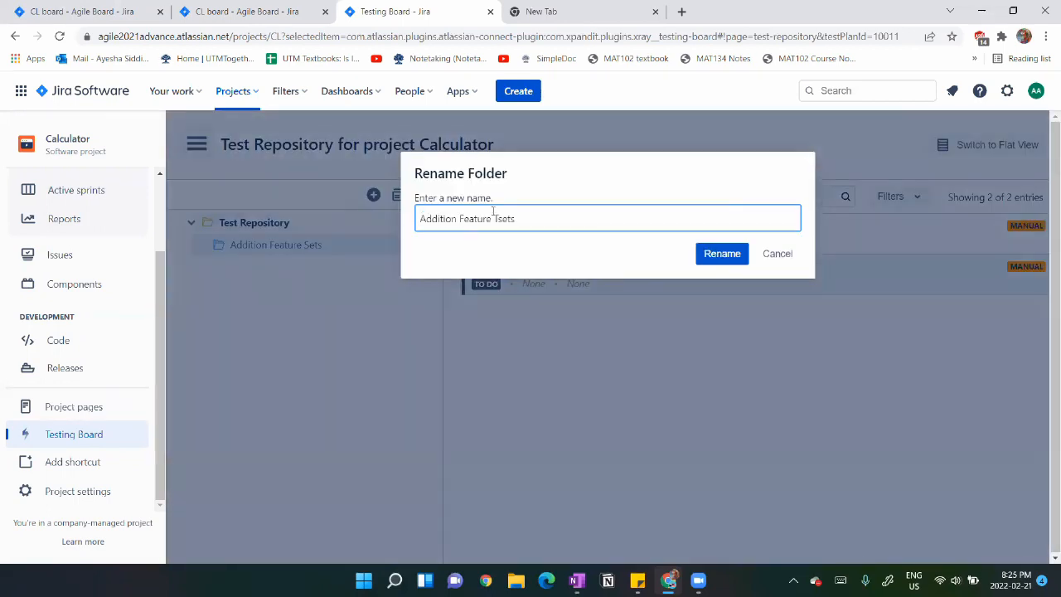
pyautogui.click(722, 253)
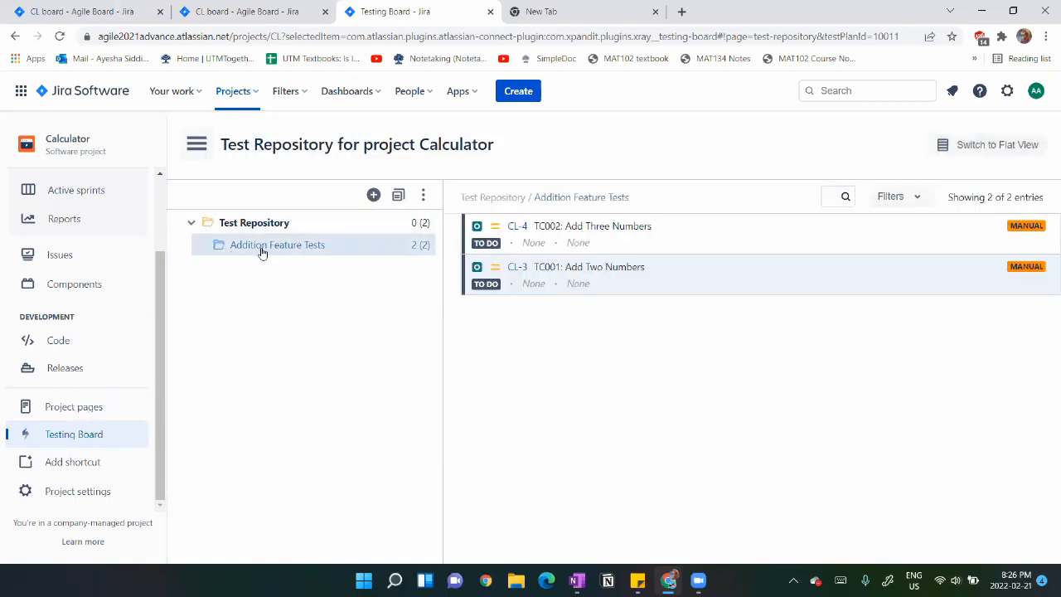
# Open the Calculator project's Test Coverage report and filter its requirements by fix version v1.0.
pyautogui.click(197, 145)
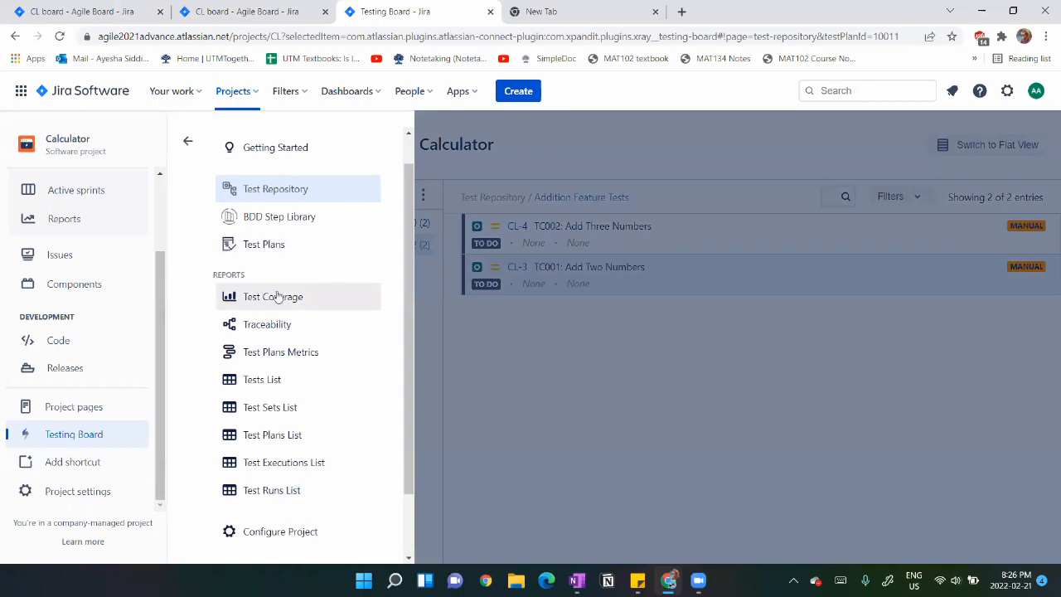
pyautogui.click(279, 299)
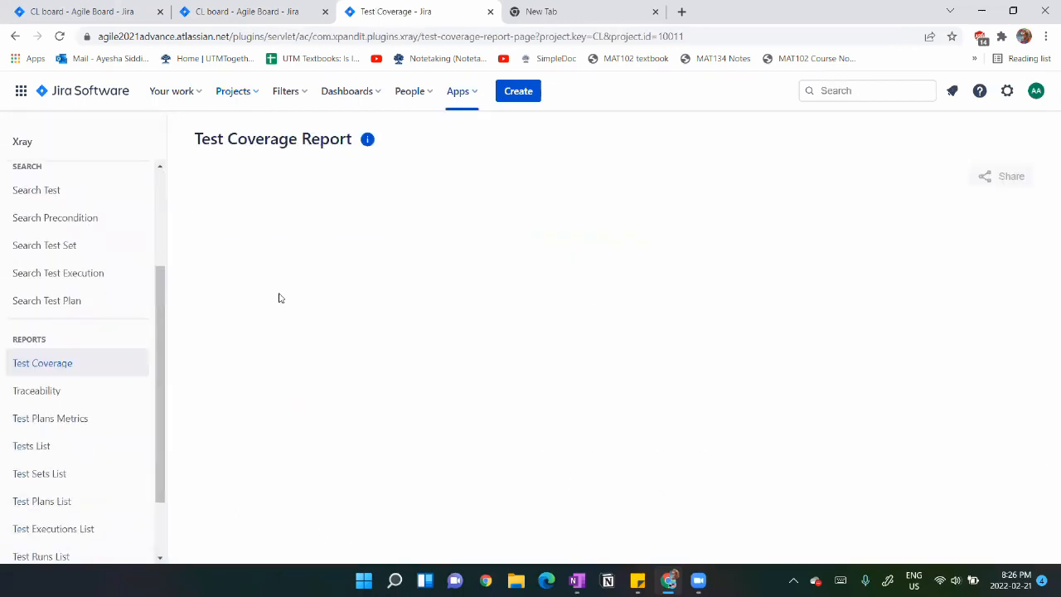
pyautogui.click(721, 228)
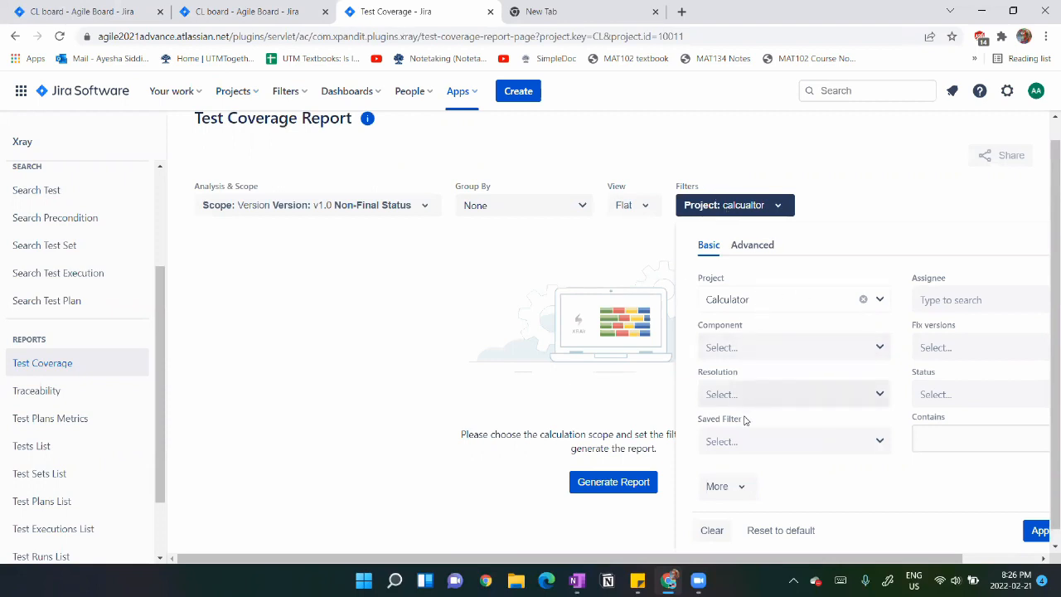
pyautogui.click(948, 347)
pyautogui.click(926, 414)
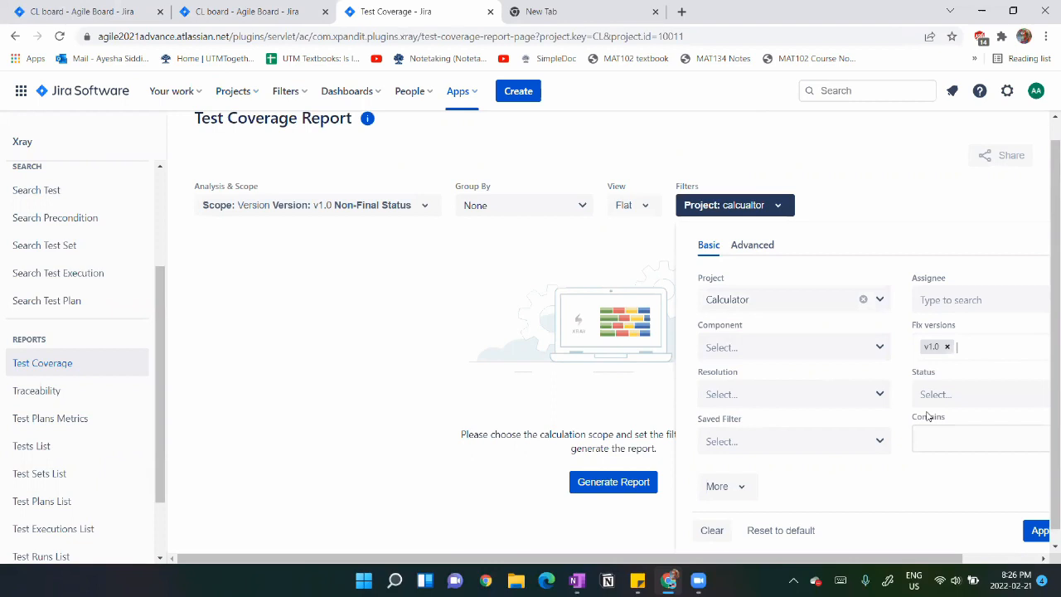
pyautogui.click(1037, 535)
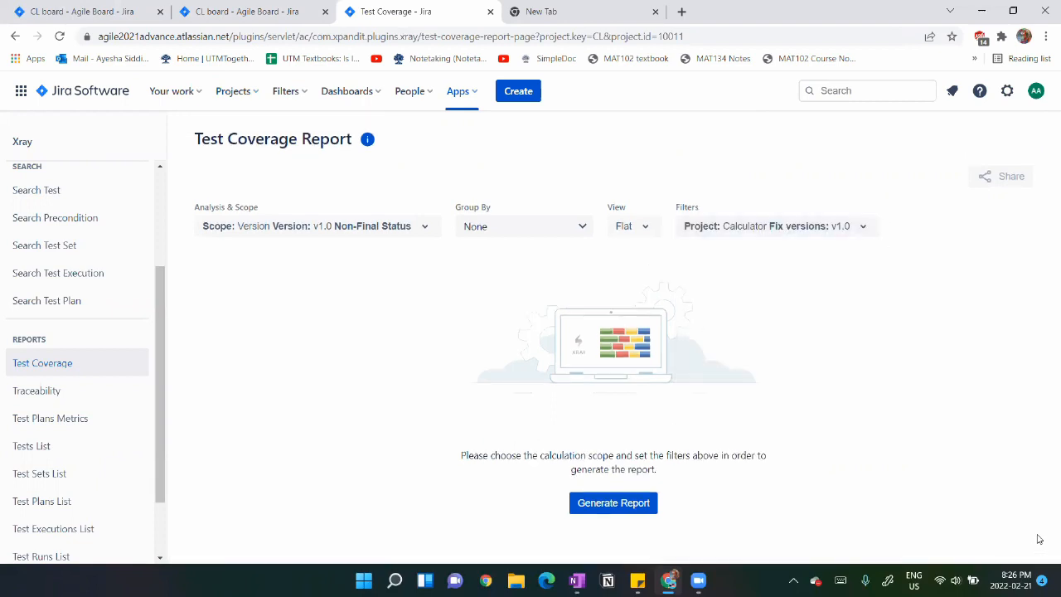
# Set the coverage report's analysis scope to version v1.0 of the Calculator project.
pyautogui.click(247, 231)
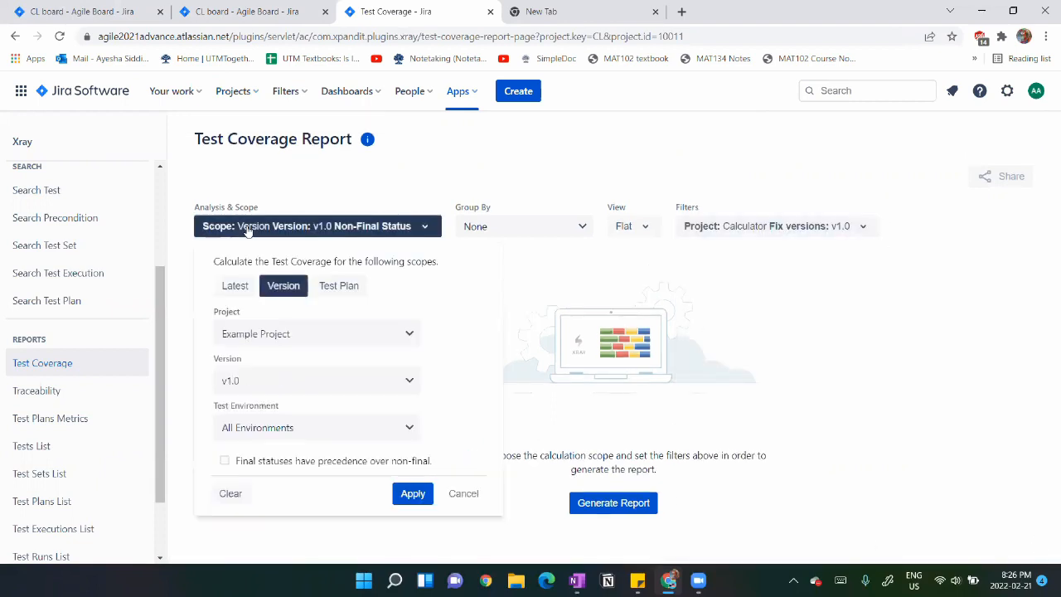
pyautogui.click(283, 334)
pyautogui.click(249, 387)
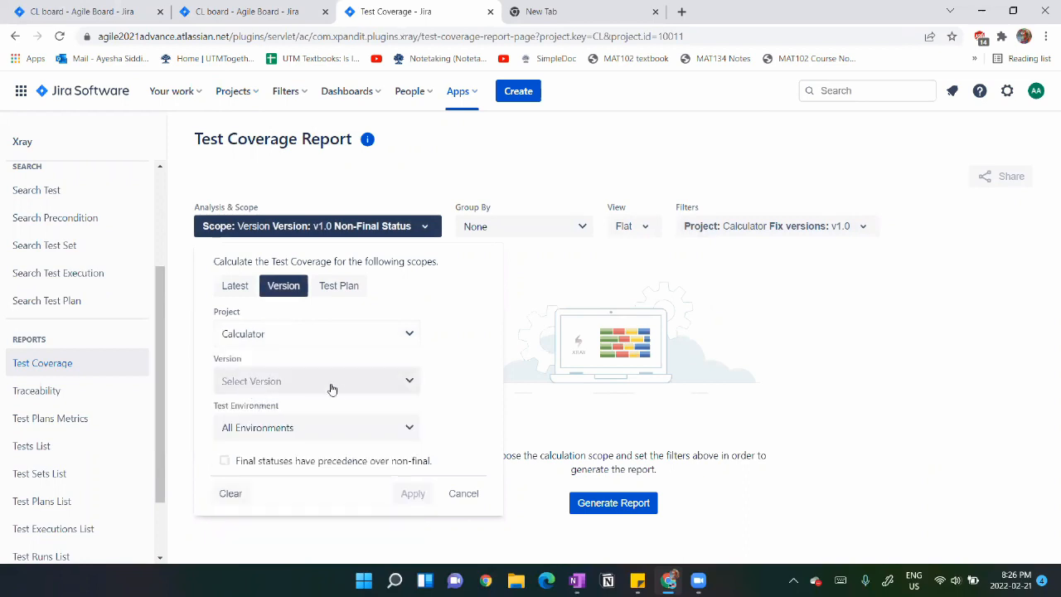
pyautogui.click(292, 388)
pyautogui.click(262, 473)
pyautogui.click(402, 500)
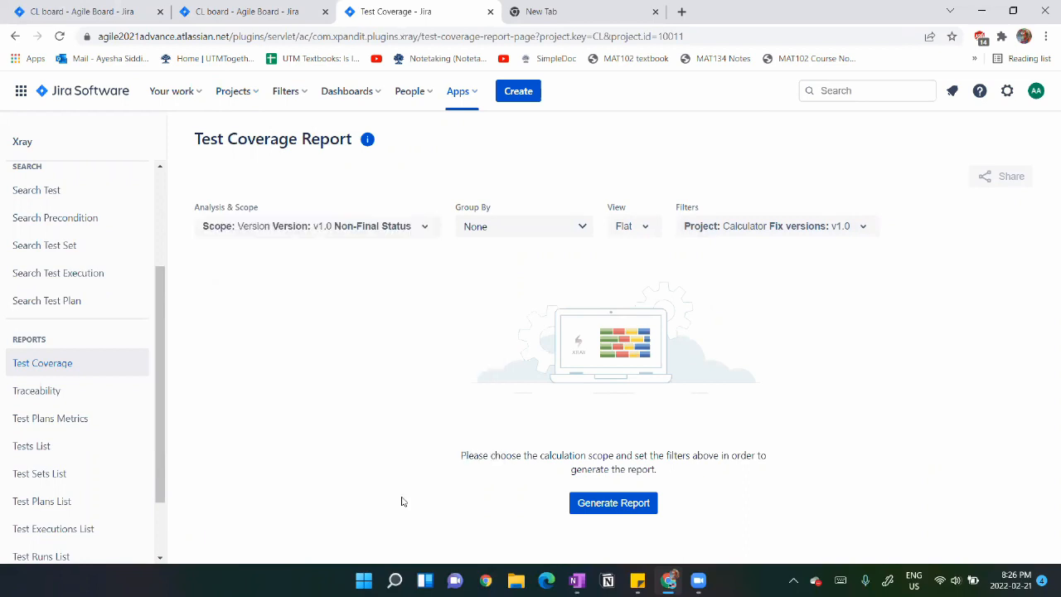
# Generate the Test Coverage report and examine the requirements listed under the chart's status bar.
pyautogui.click(615, 502)
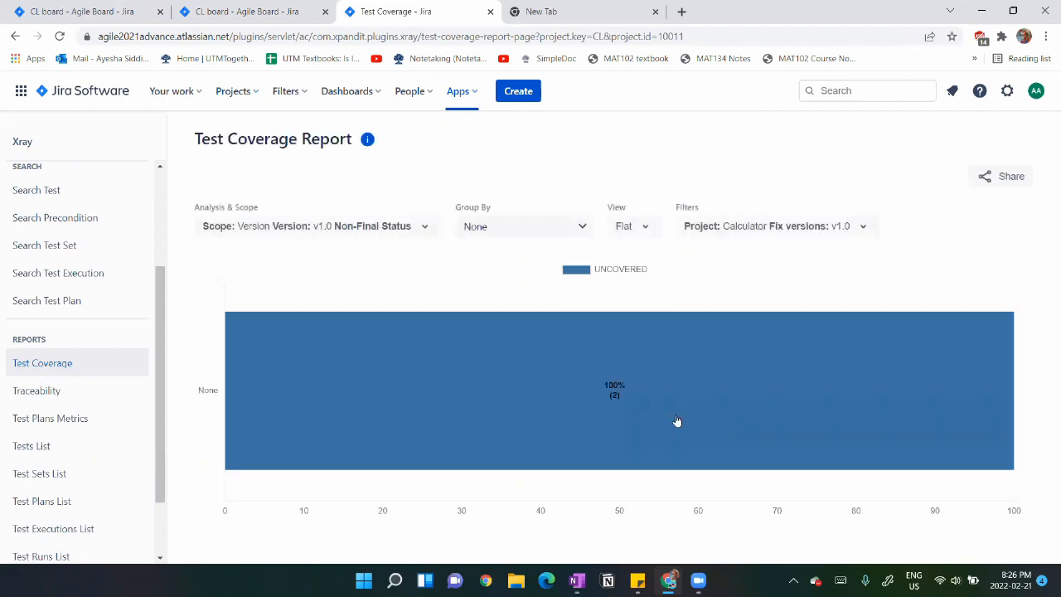
pyautogui.moveTo(793, 350)
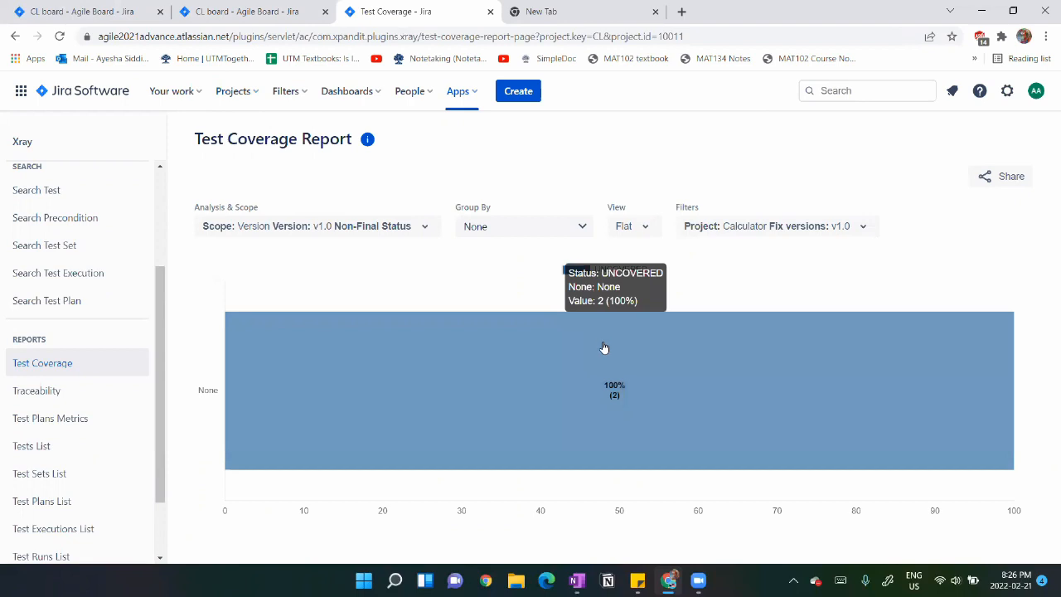
pyautogui.click(604, 354)
pyautogui.scroll(-2, 581, 353)
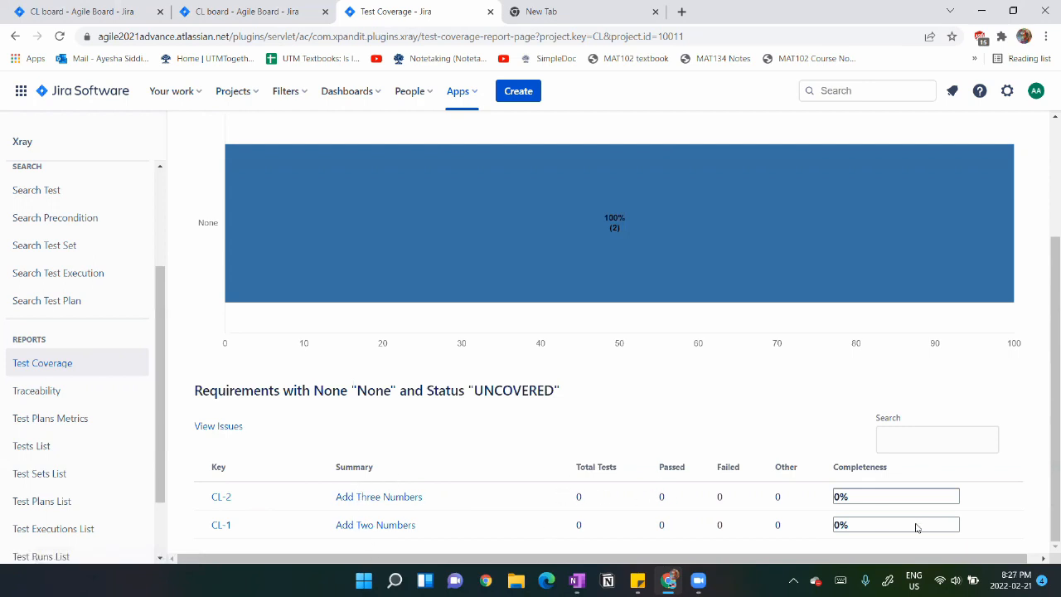
# Generate the Traceability report for the Calculator project with the analysis scope set to version v1.0.
pyautogui.click(69, 393)
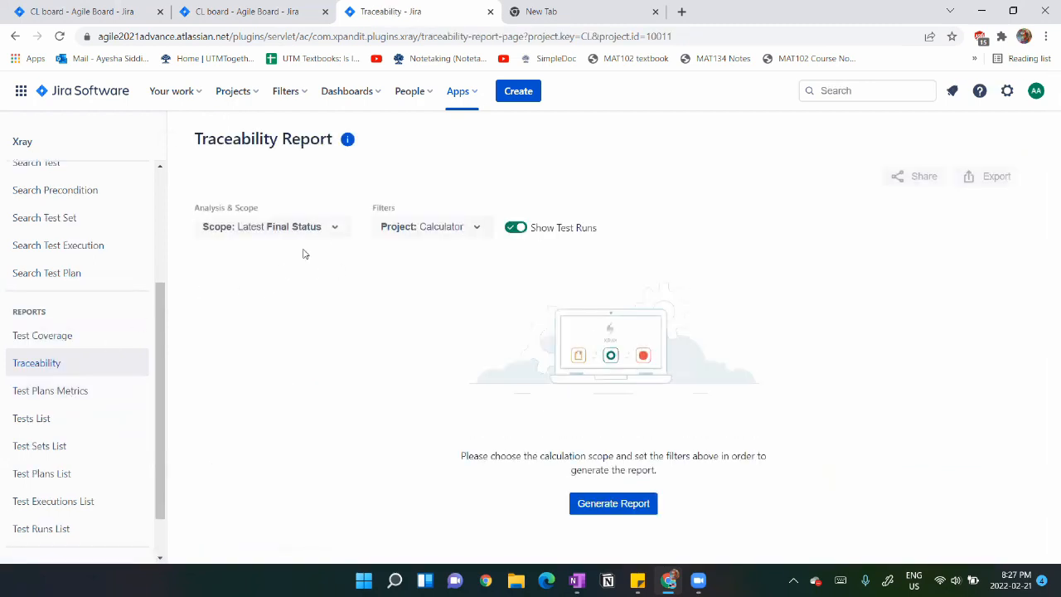
pyautogui.click(308, 233)
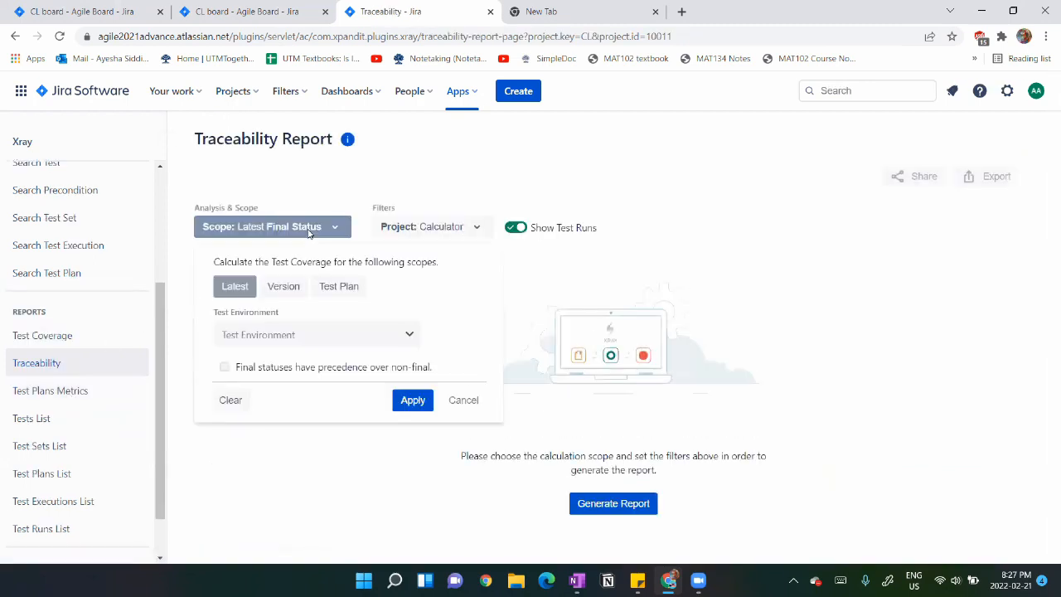
pyautogui.click(284, 289)
pyautogui.click(290, 381)
pyautogui.click(291, 466)
pyautogui.click(413, 494)
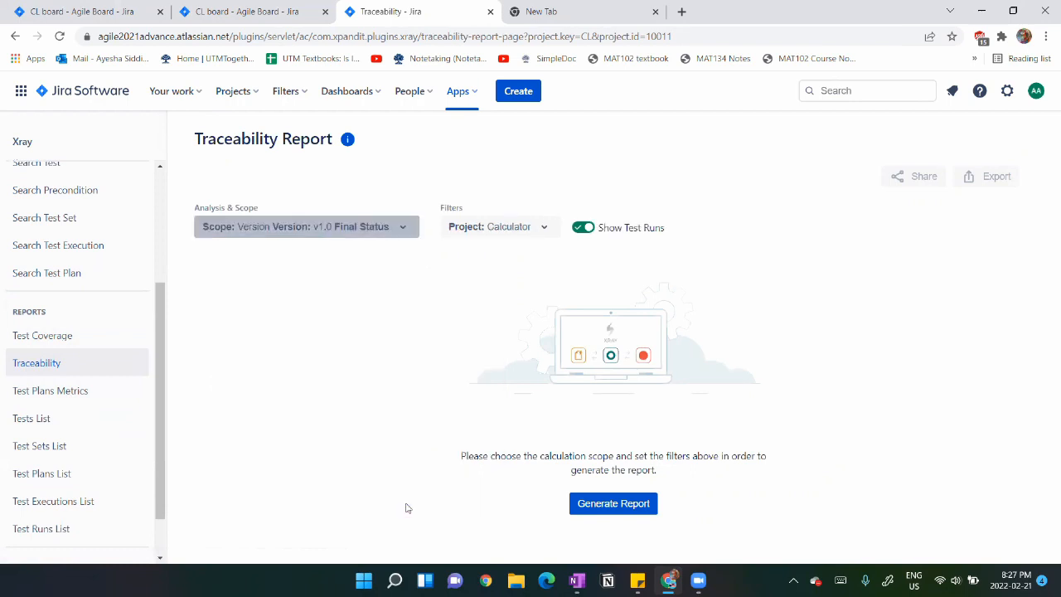
pyautogui.click(609, 505)
pyautogui.scroll(-1, 604, 509)
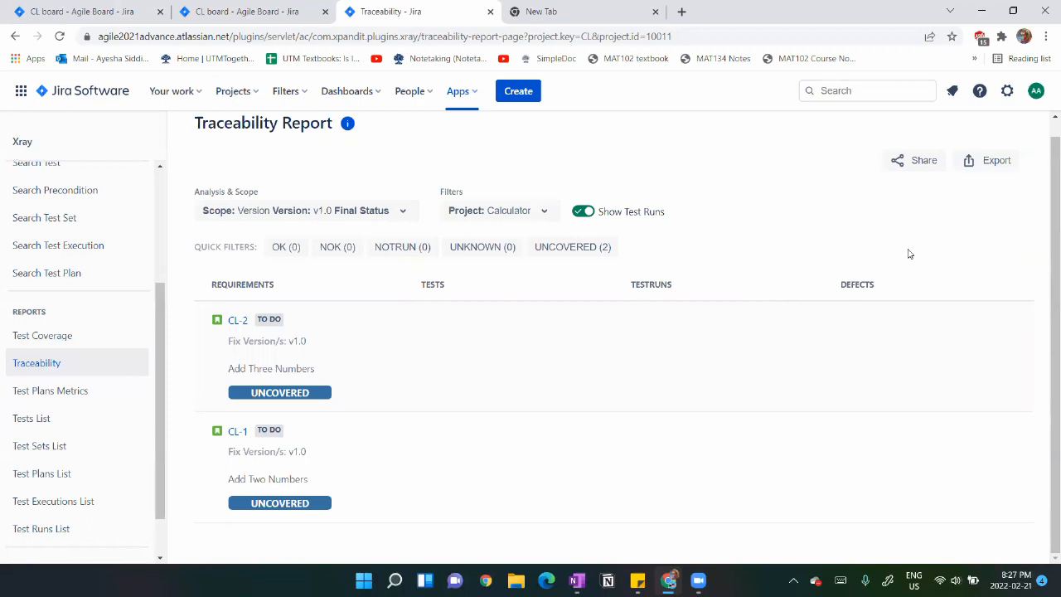
# Return to the CL board's backlog and open the Add Two Numbers story (CL-1) on its own page.
pyautogui.scroll(1, 663, 380)
pyautogui.scroll(3, 47, 337)
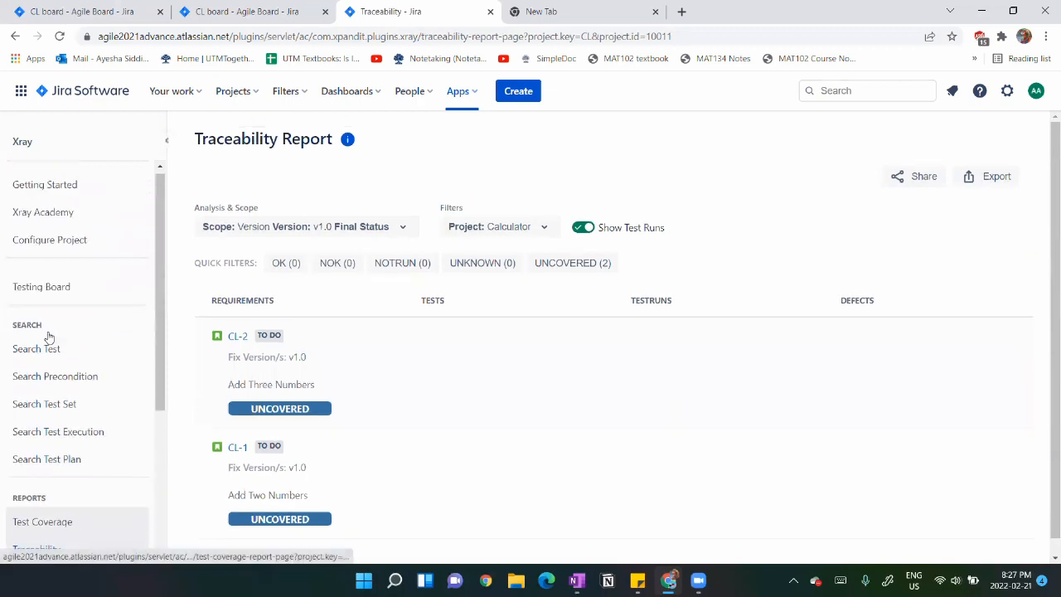
pyautogui.click(63, 303)
pyautogui.scroll(2, 91, 286)
pyautogui.click(76, 267)
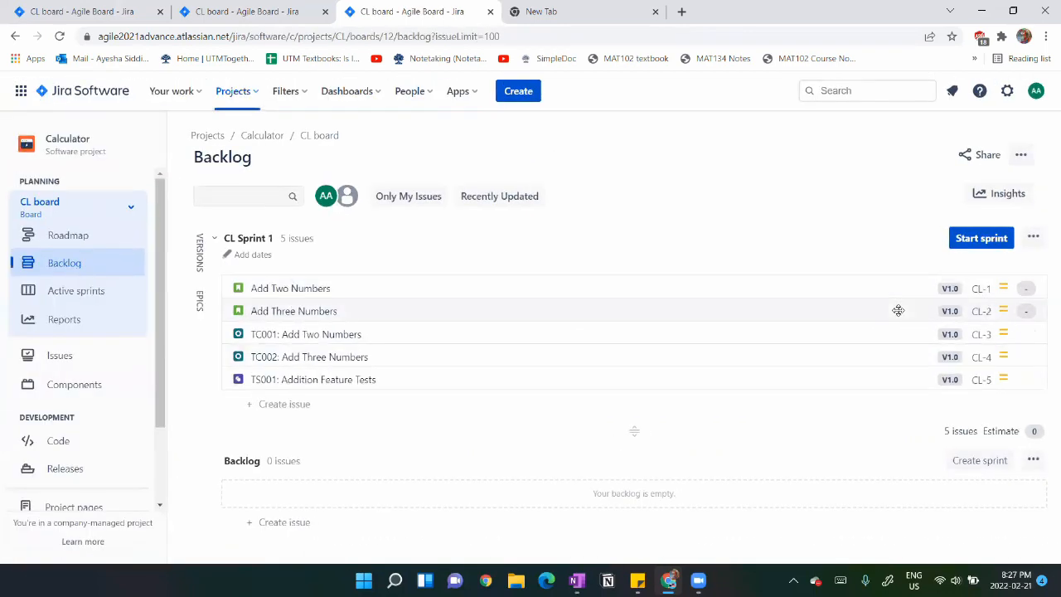
pyautogui.keyDown('shift'); pyautogui.click(979, 293); pyautogui.keyUp('shift')
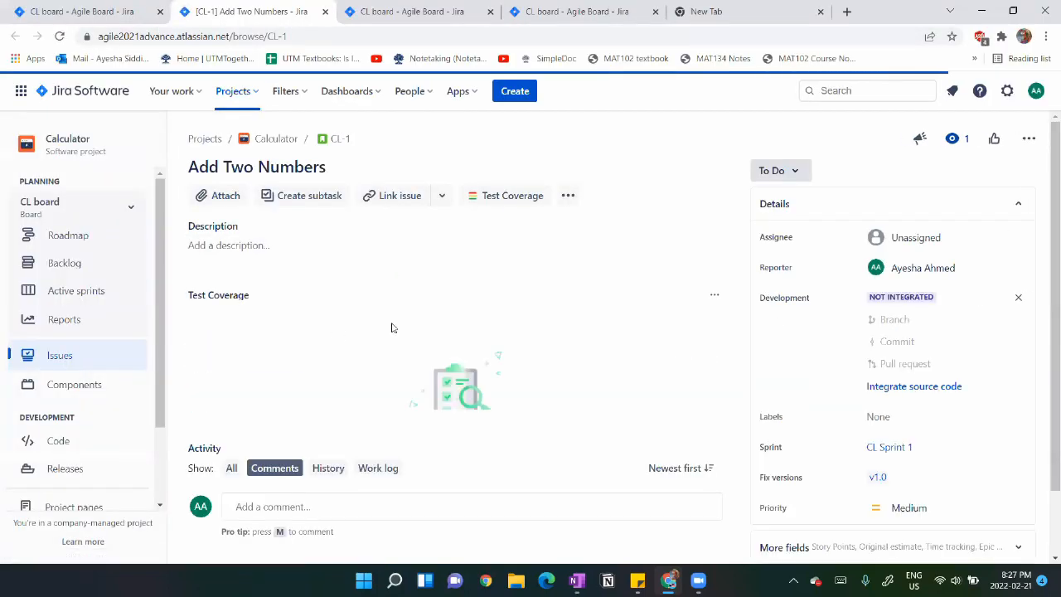
# Add the existing test CL-3, TC001: Add Two Numbers, to the test coverage of story CL-1.
pyautogui.scroll(-2, 393, 326)
pyautogui.click(476, 421)
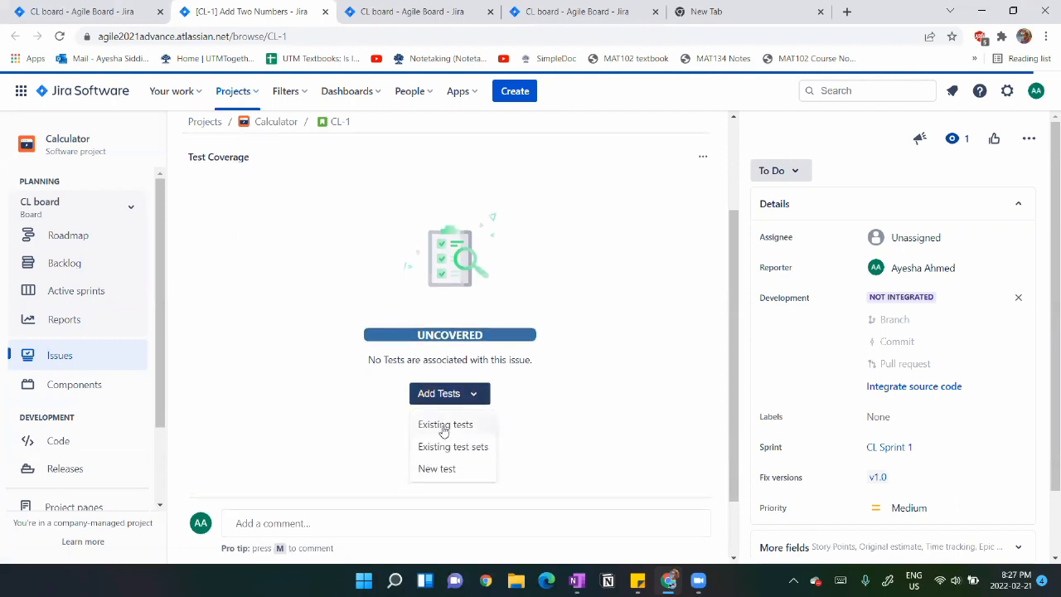
pyautogui.click(444, 427)
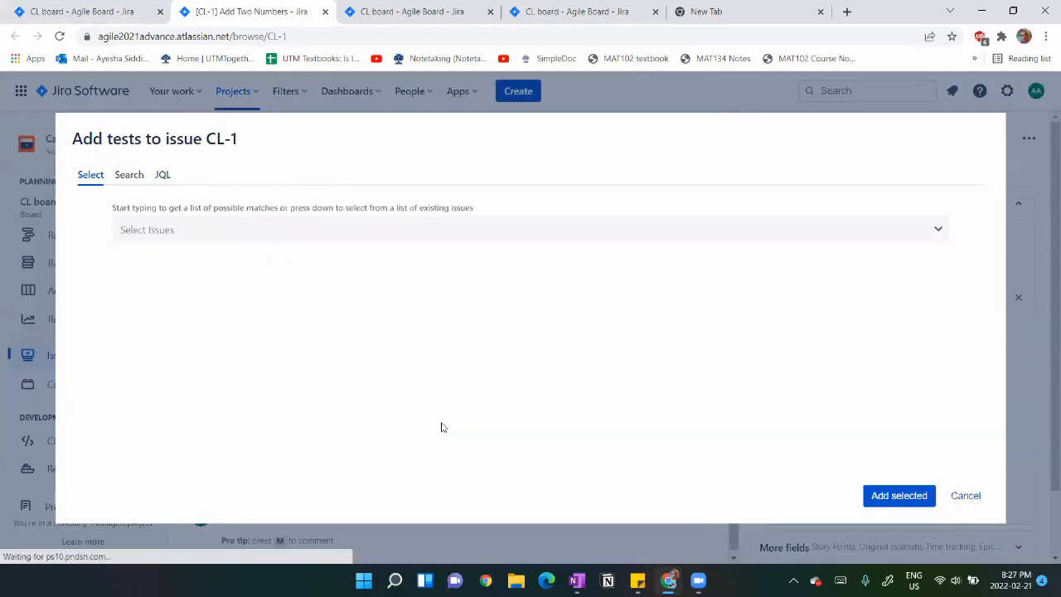
pyautogui.click(319, 234)
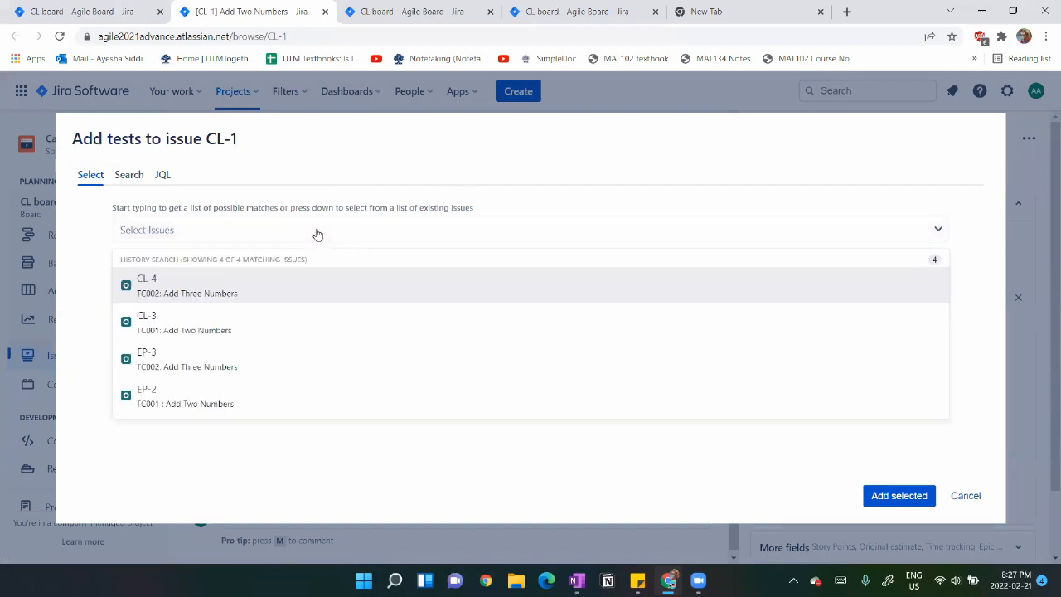
pyautogui.click(256, 331)
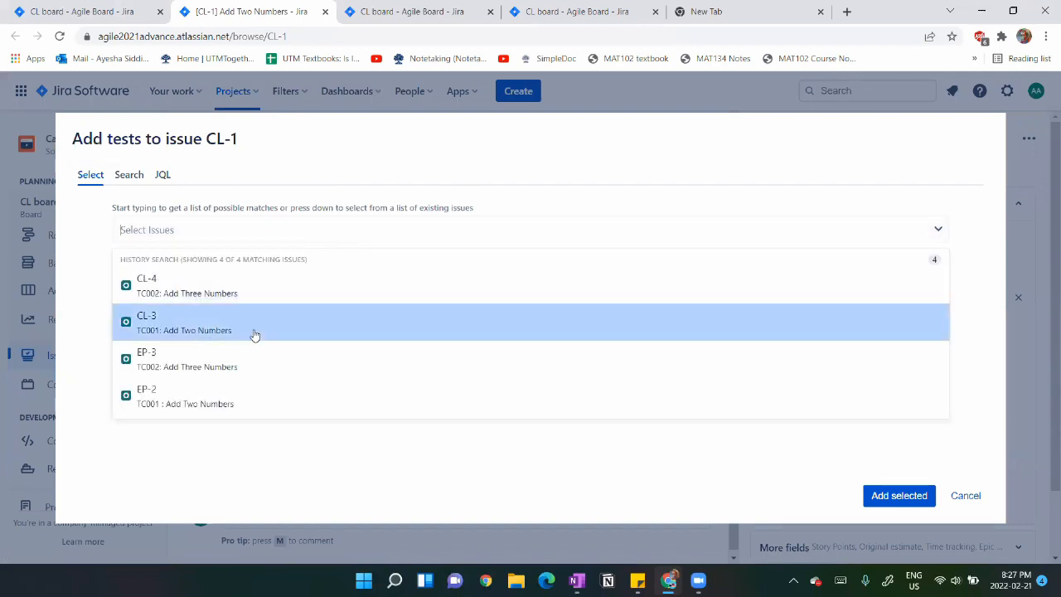
pyautogui.click(867, 495)
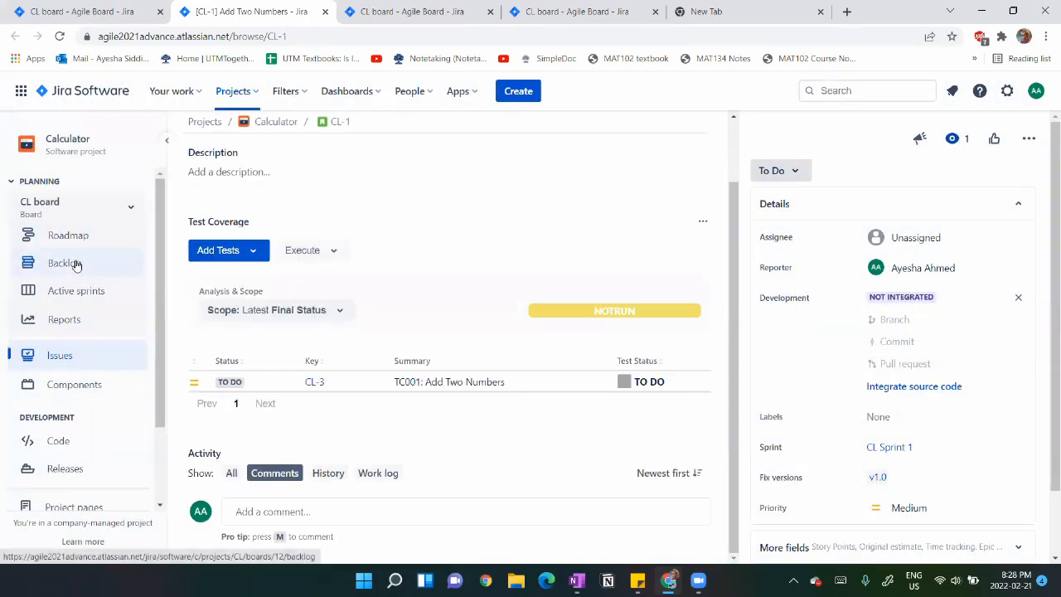
# Return to the backlog and open the Add Three Numbers story (CL-2) in a separate browser tab.
pyautogui.click(74, 264)
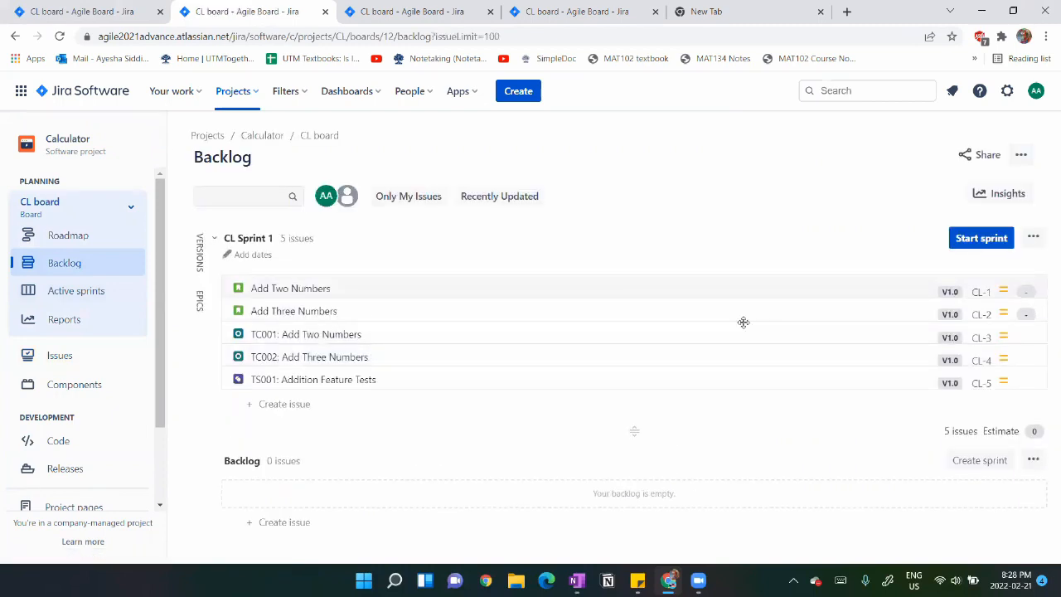
pyautogui.middleClick(934, 314)
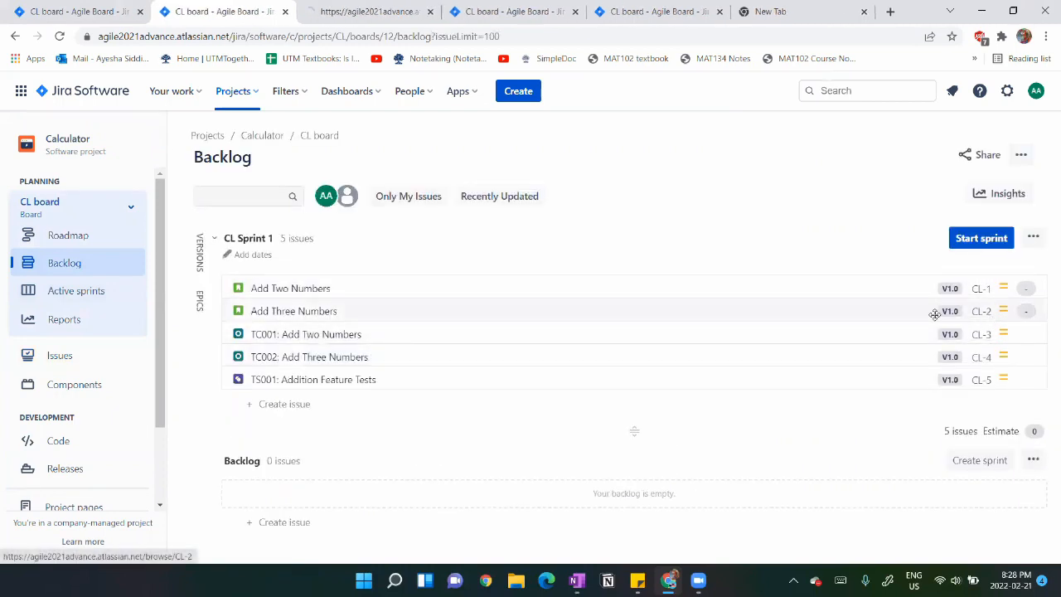
pyautogui.click(388, 12)
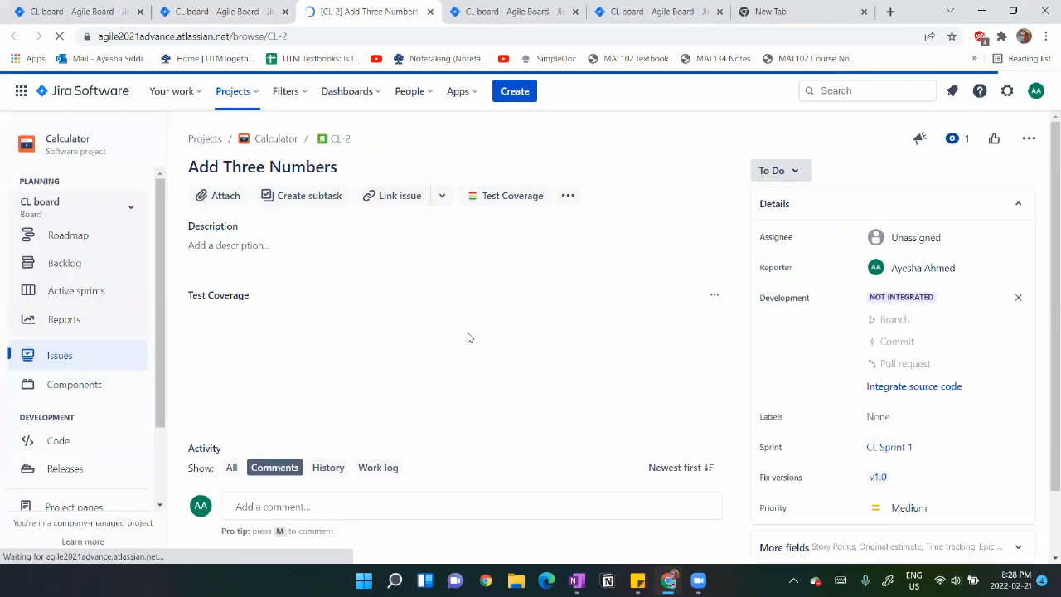
# Add the existing test CL-4, TC002: Add Three Numbers, to the test coverage of story CL-2.
pyautogui.scroll(-2, 508, 342)
pyautogui.click(445, 404)
pyautogui.click(445, 434)
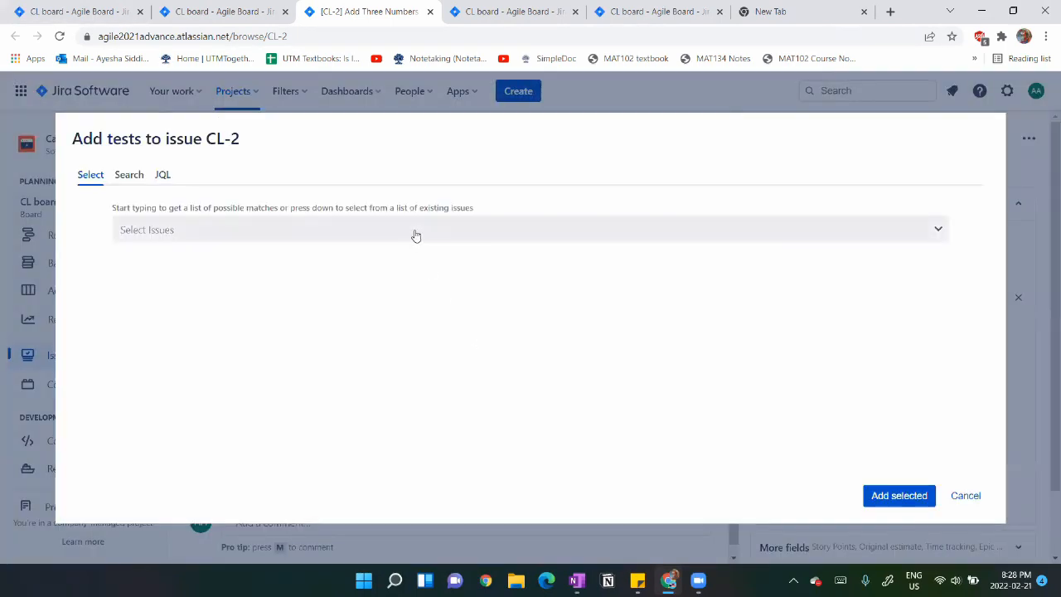
pyautogui.click(415, 237)
pyautogui.click(343, 300)
pyautogui.click(889, 496)
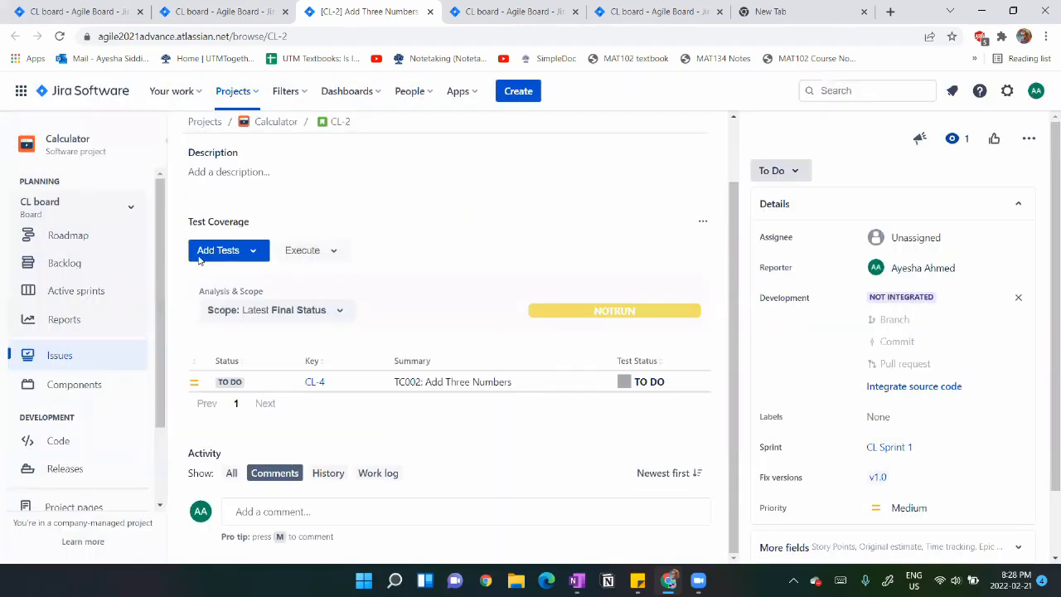
# Reopen the Test Coverage report from the project's Testing Board and generate it again for Calculator version v1.0.
pyautogui.scroll(2, 533, 383)
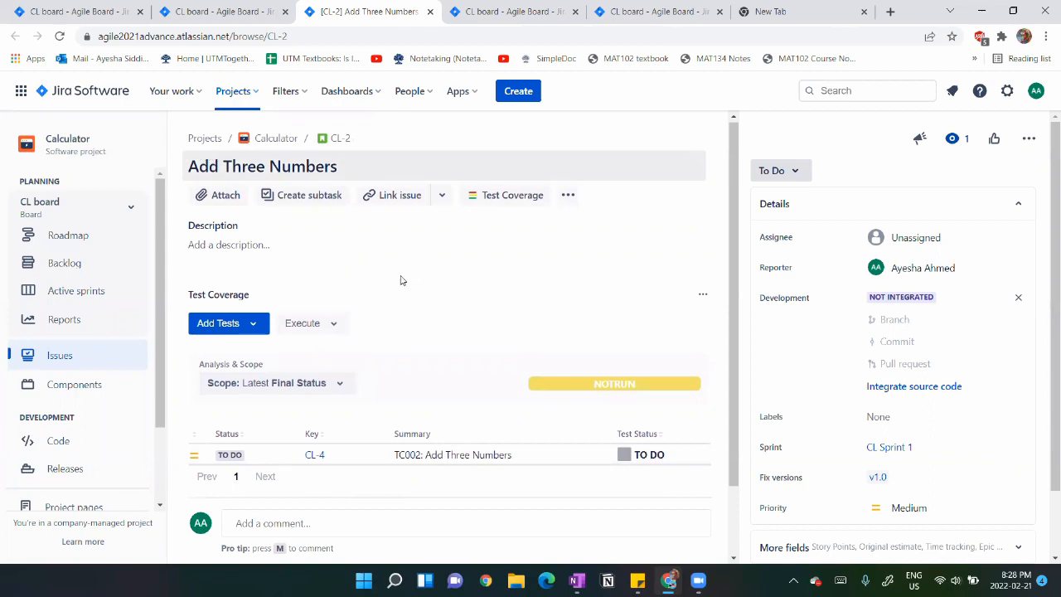
pyautogui.scroll(-1, 358, 368)
pyautogui.scroll(-3, 135, 417)
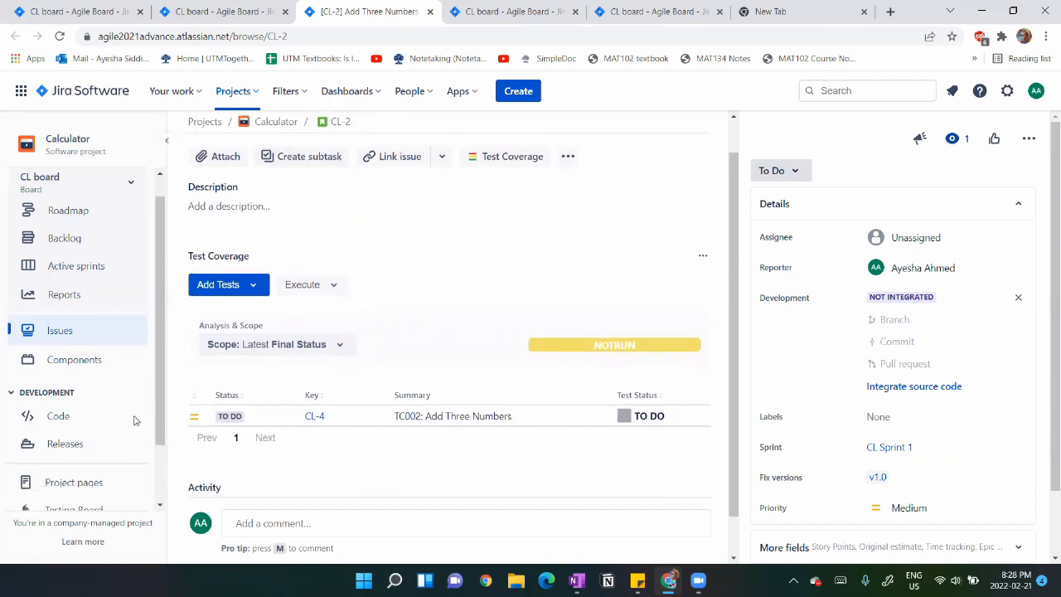
pyautogui.click(77, 437)
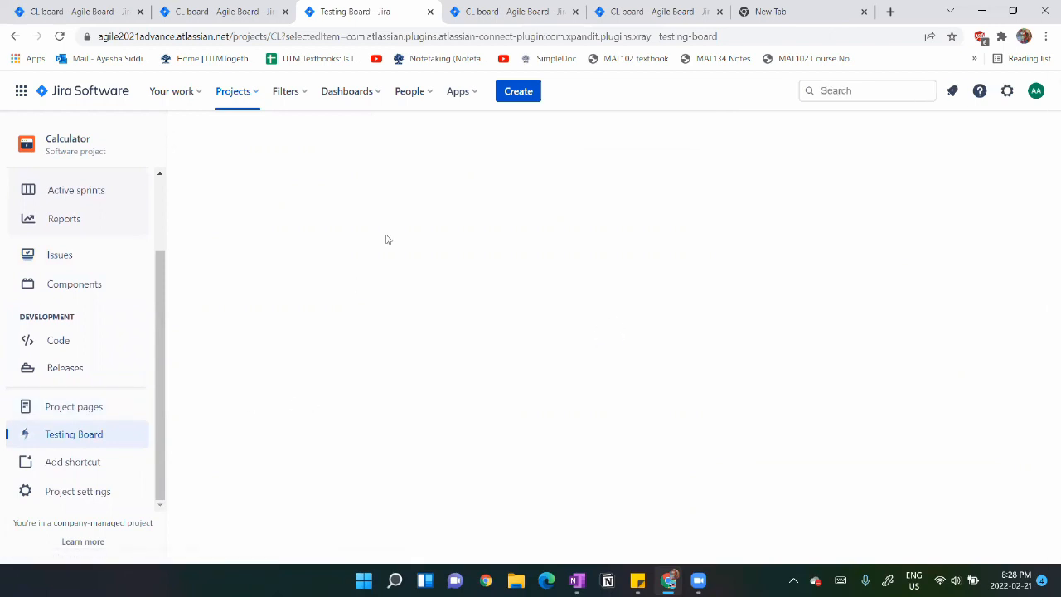
pyautogui.click(198, 154)
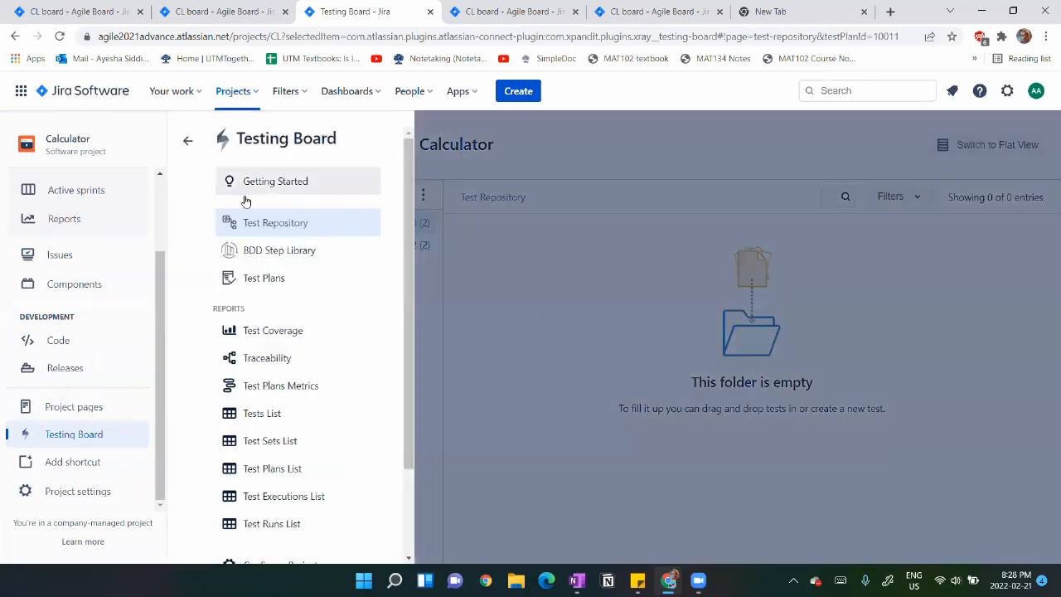
pyautogui.scroll(-1, 268, 335)
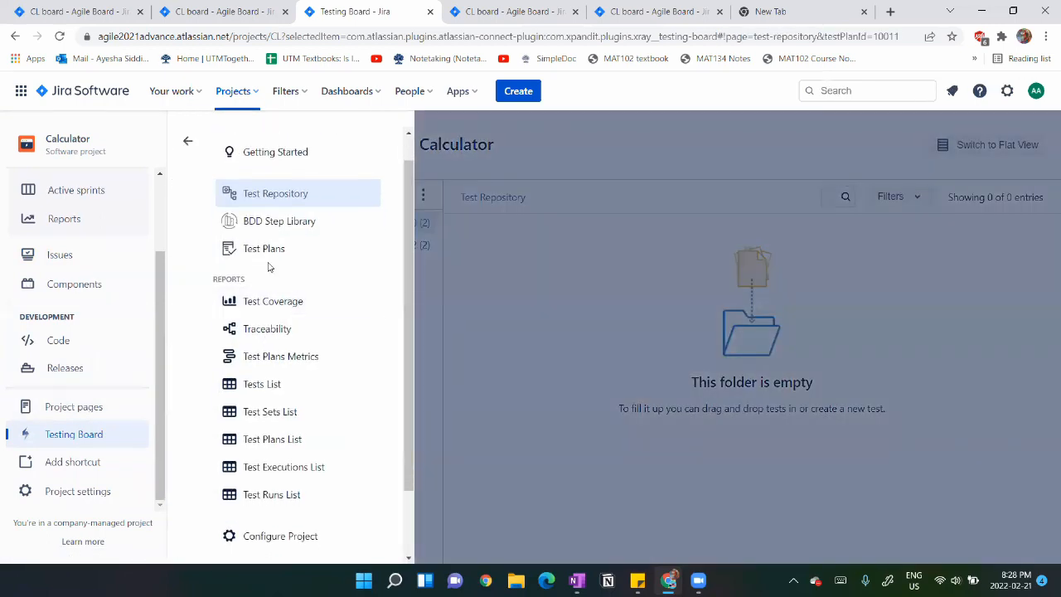
pyautogui.click(295, 306)
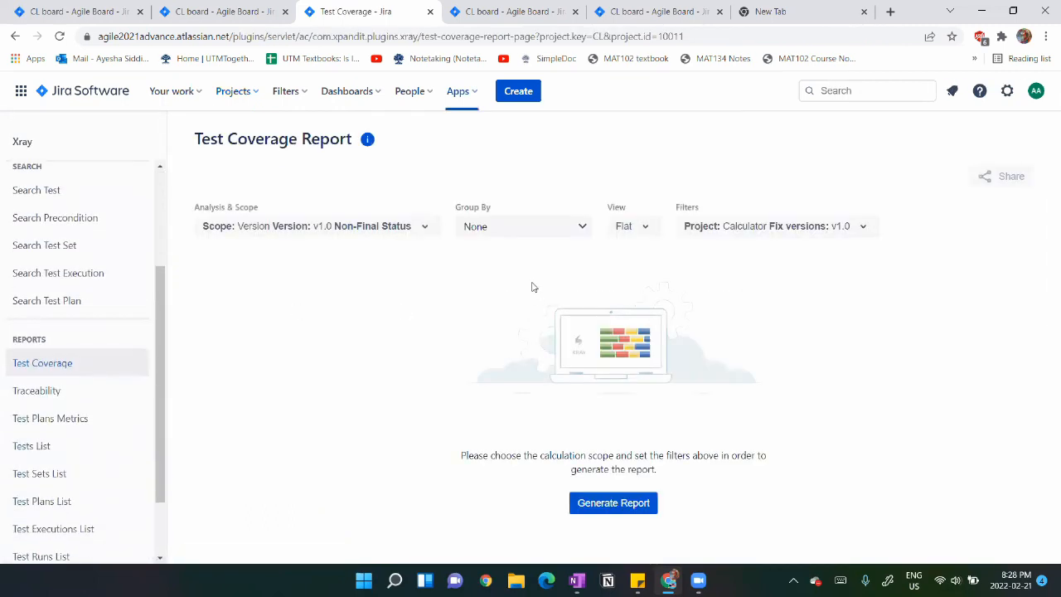
pyautogui.click(599, 504)
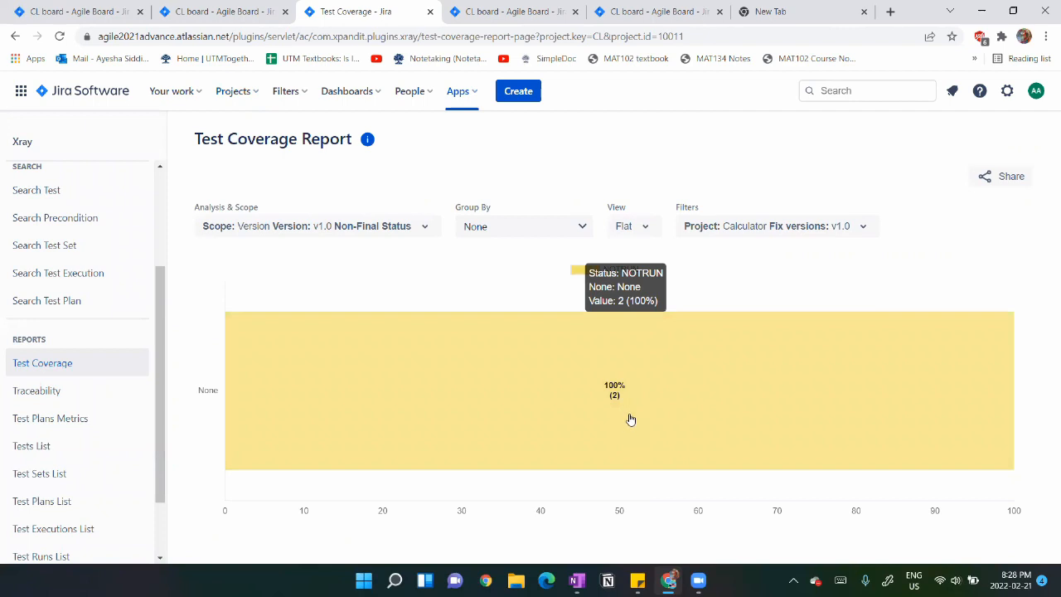
# List the requirements behind the NOTRUN bar of the Test Coverage chart and examine their test totals and completeness.
pyautogui.click(639, 356)
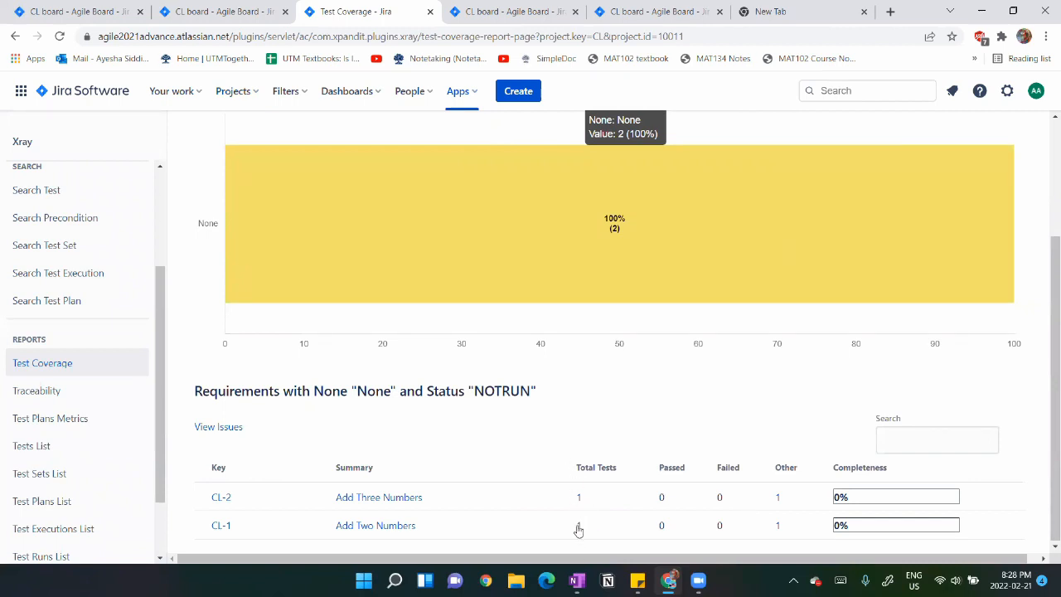
pyautogui.scroll(2, 586, 414)
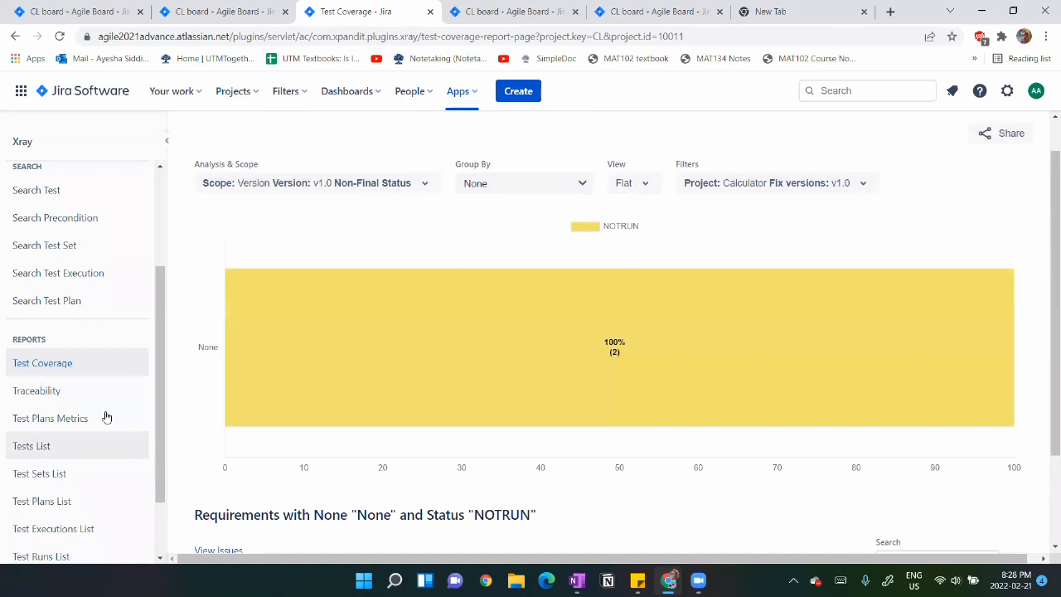
# Generate the Traceability report for the Calculator project, examine how stories link to tests, and return to the project's Testing Board.
pyautogui.click(81, 393)
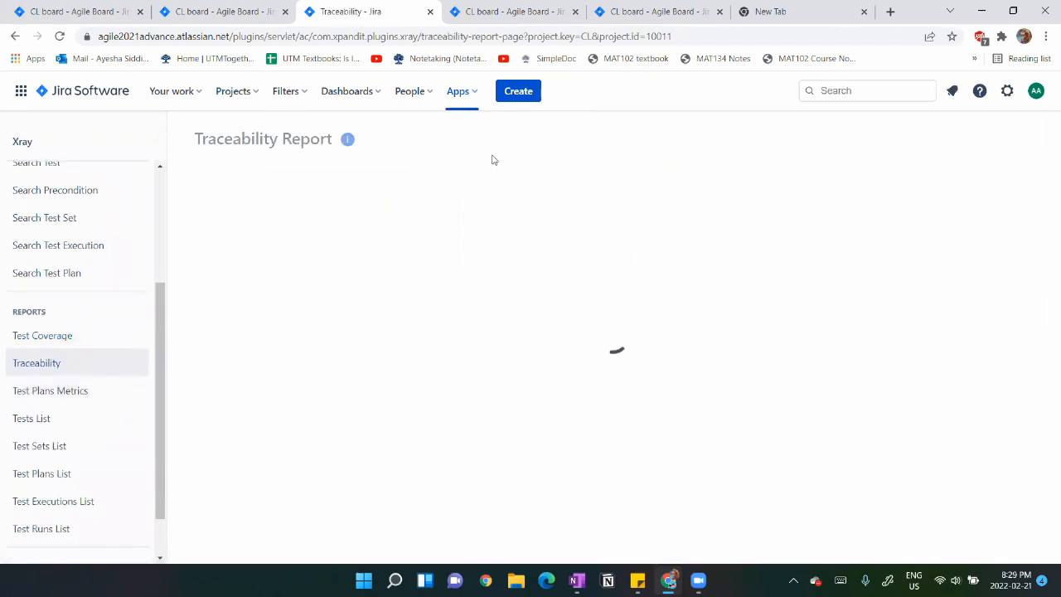
pyautogui.click(604, 507)
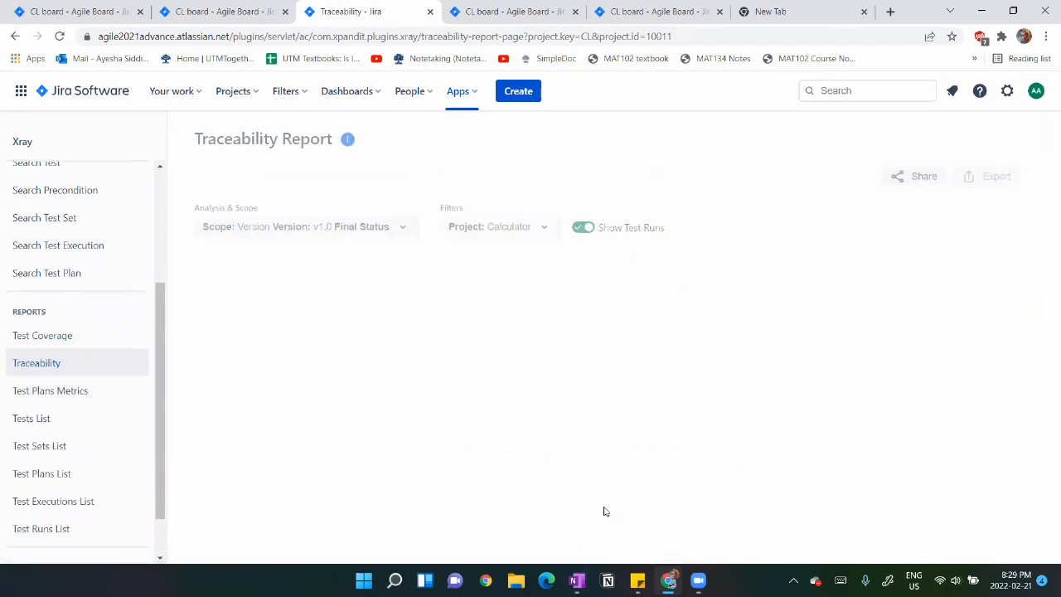
pyautogui.scroll(-1, 606, 475)
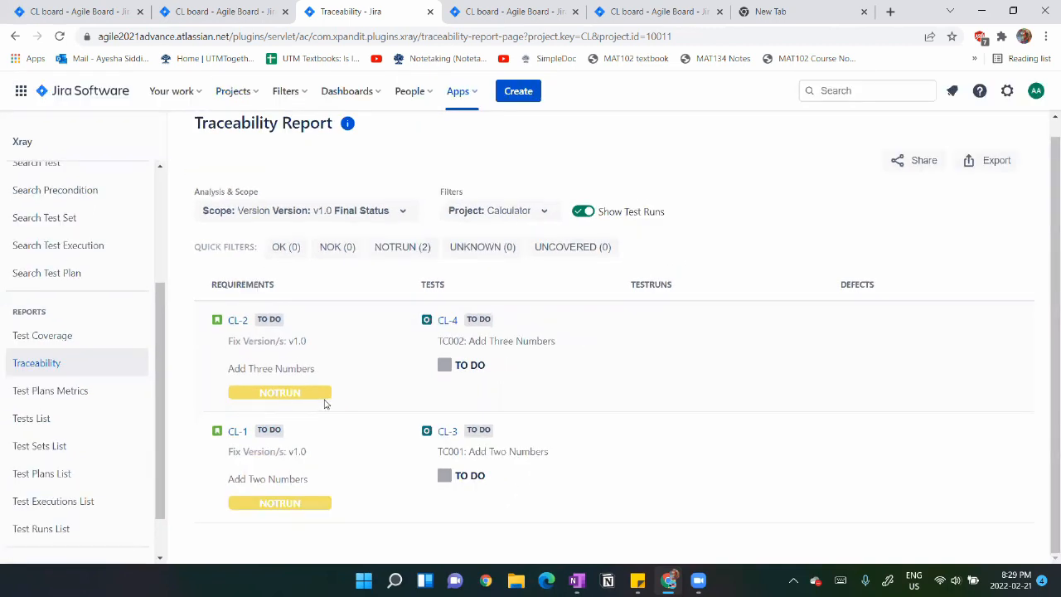
pyautogui.scroll(4, 78, 268)
pyautogui.click(78, 268)
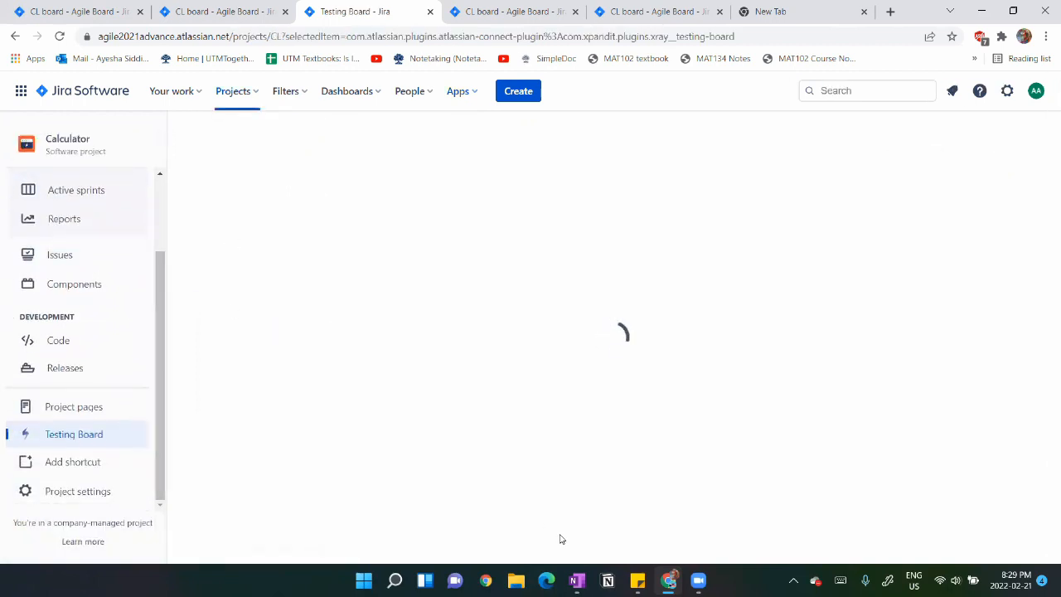
# Switch to the OneNote page with the Calculator plan, review the sprint 1 stories, test cases, test set and execution, and return to Jira.
pyautogui.click(577, 580)
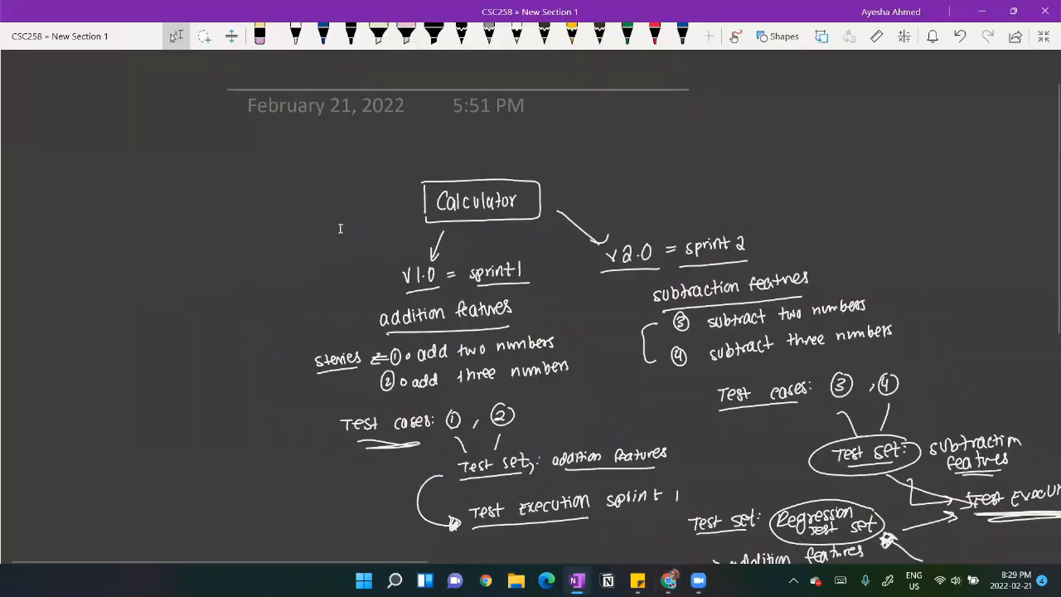
pyautogui.hscroll(2, 341, 229)
pyautogui.scroll(3, 190, 309)
pyautogui.scroll(-1, 495, 282)
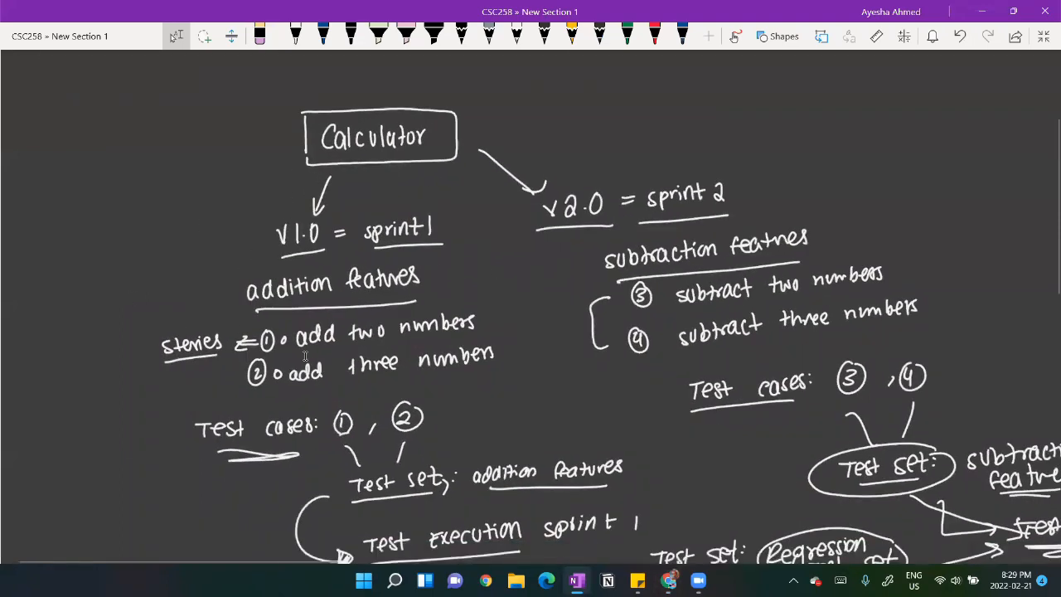
pyautogui.scroll(-1, 346, 379)
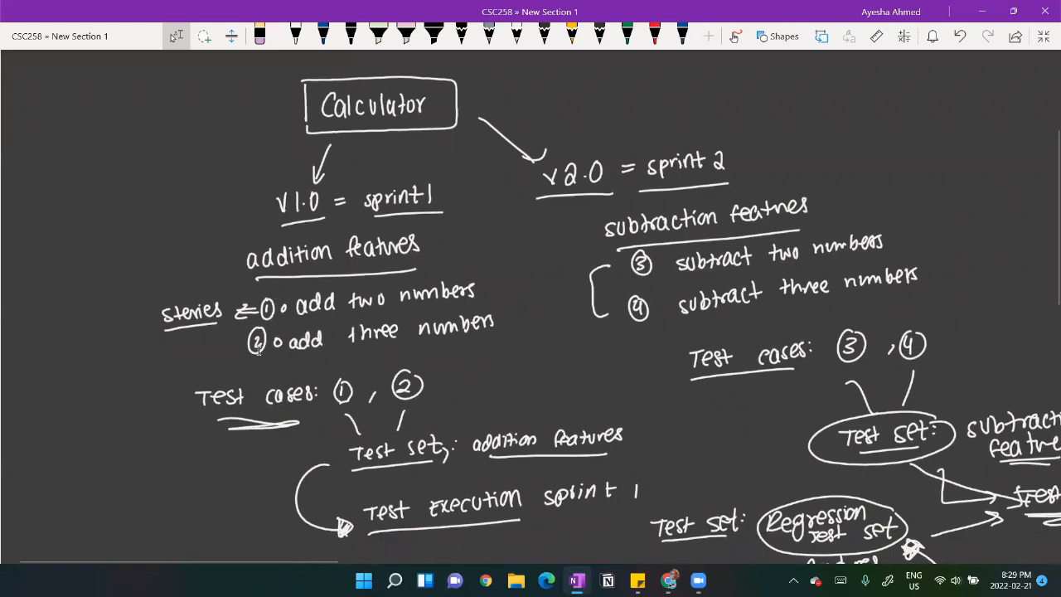
pyautogui.scroll(1, 256, 367)
pyautogui.scroll(-1, 256, 367)
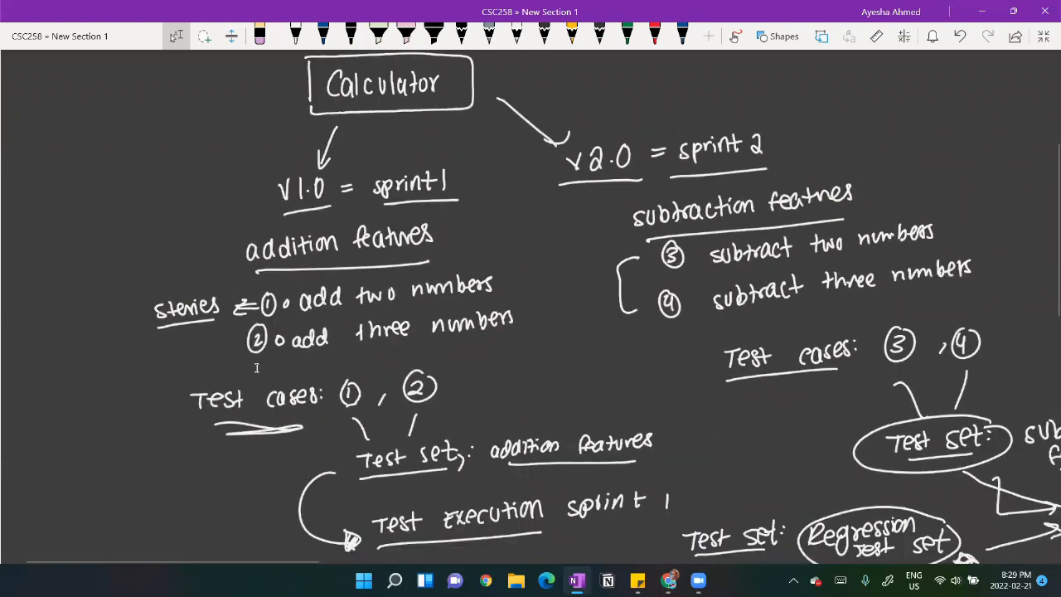
pyautogui.scroll(-1, 562, 466)
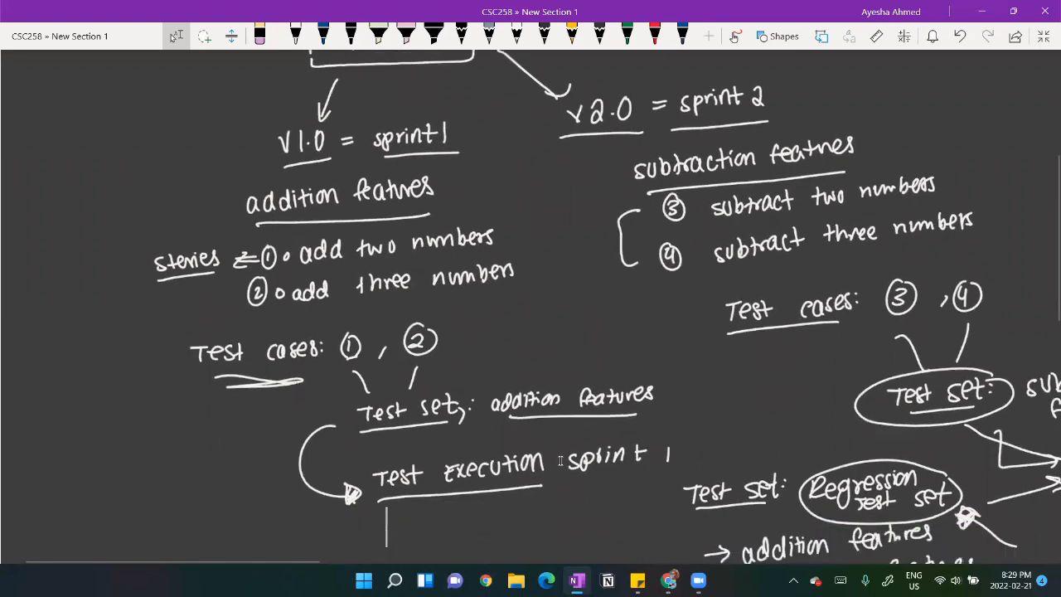
pyautogui.click(982, 7)
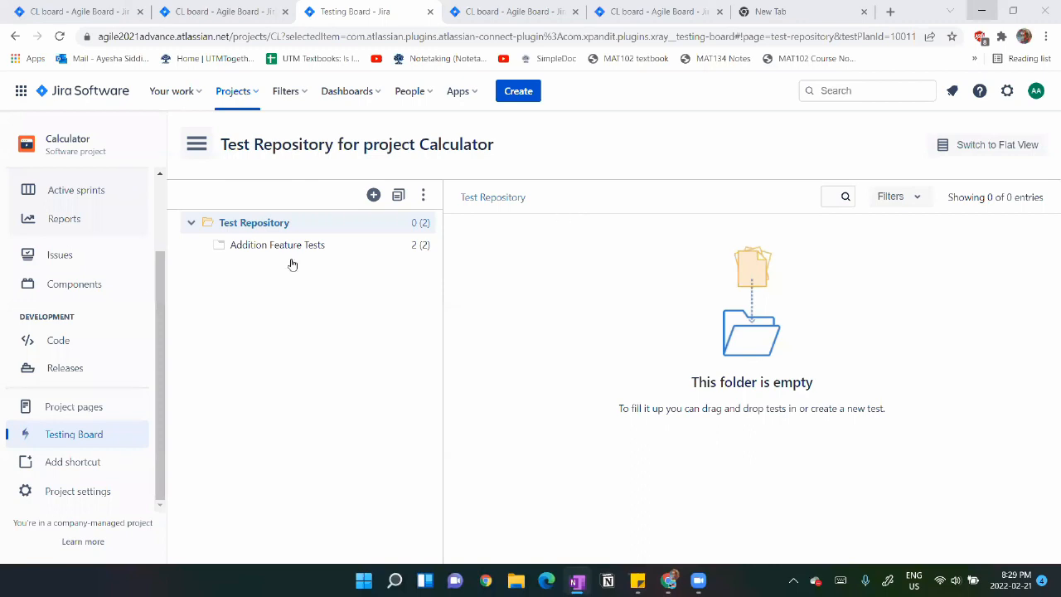
# From the project backlog, start a new Calculator issue of type Test Execution with the summary "TE001: Execution for Sprint 1".
pyautogui.scroll(3, 116, 240)
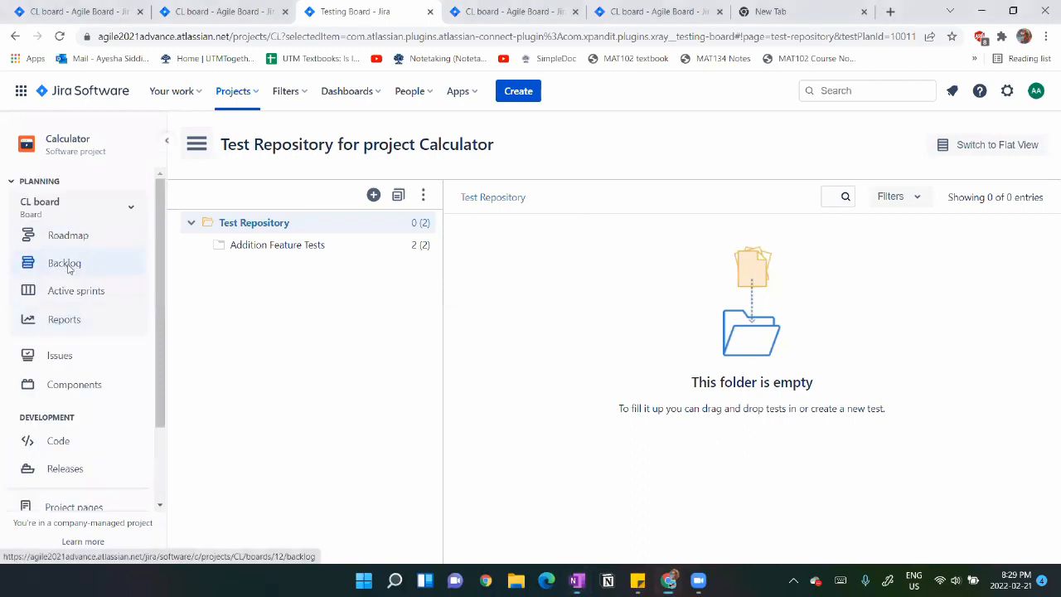
pyautogui.click(69, 267)
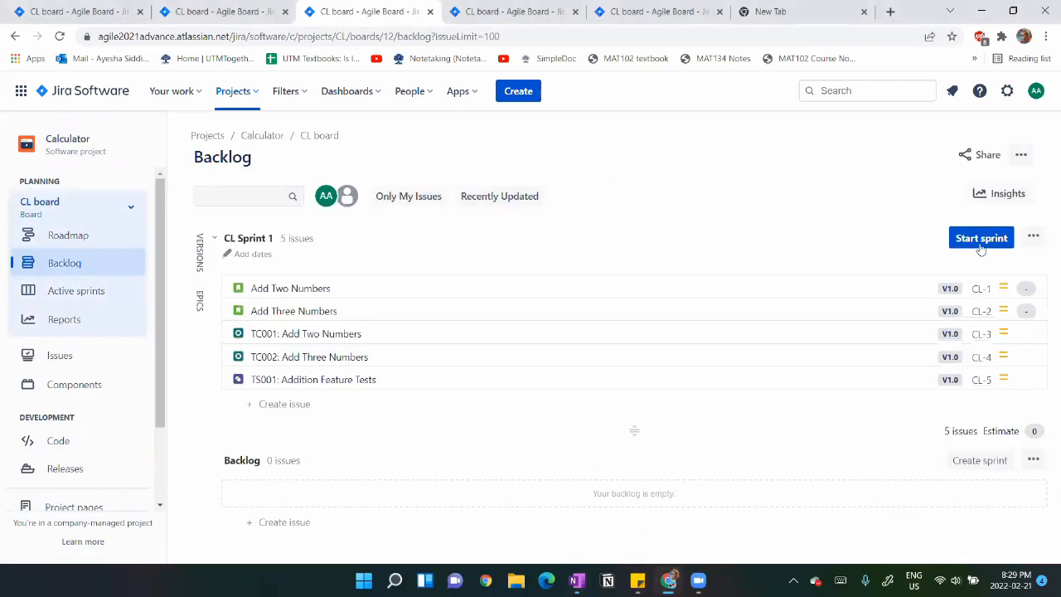
pyautogui.click(514, 92)
pyautogui.click(336, 264)
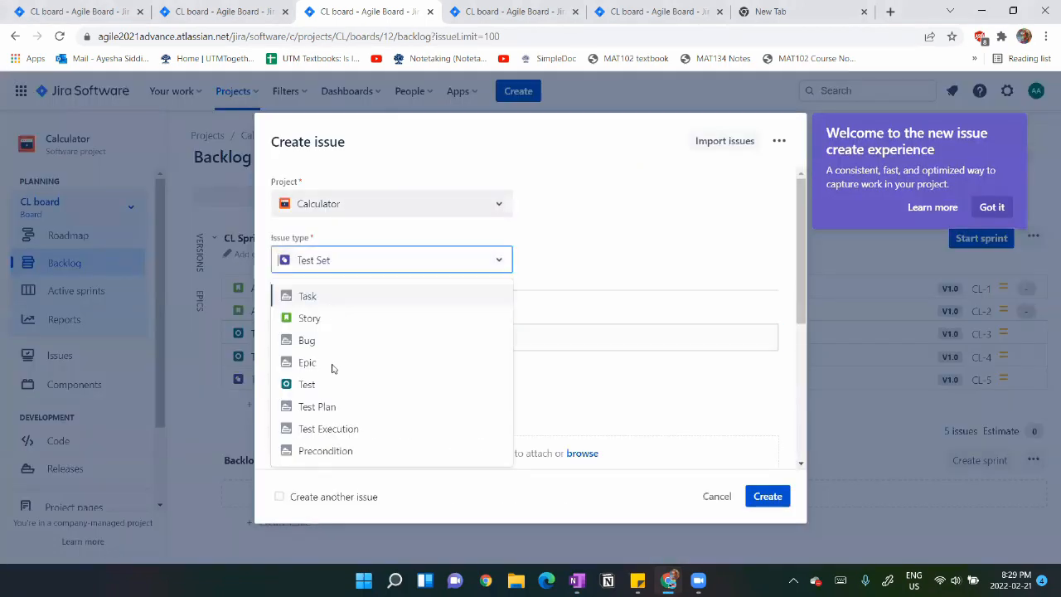
pyautogui.click(335, 429)
pyautogui.click(327, 332)
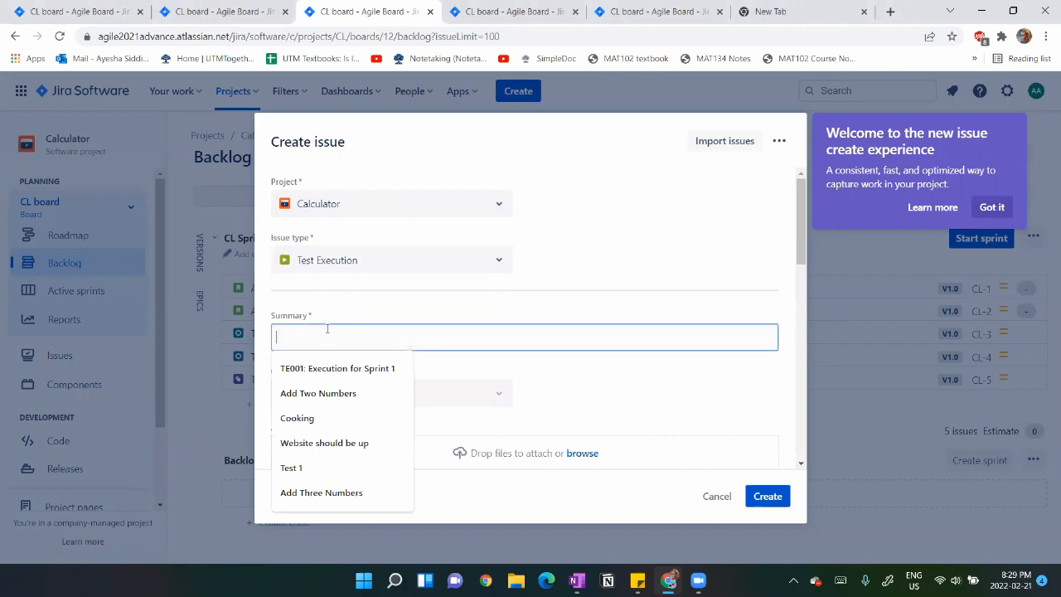
pyautogui.write('TE')
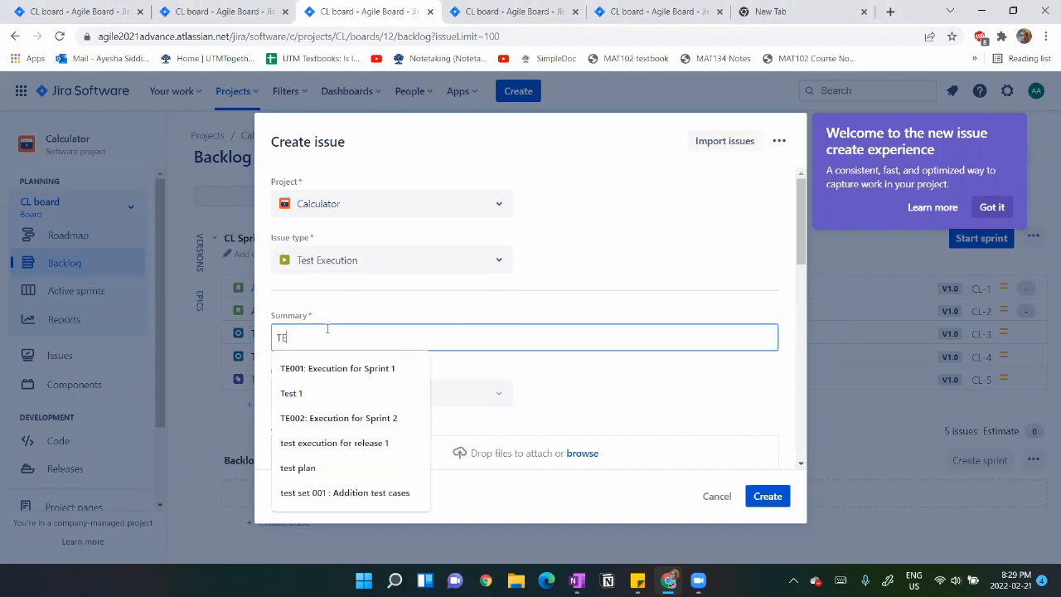
pyautogui.click(329, 369)
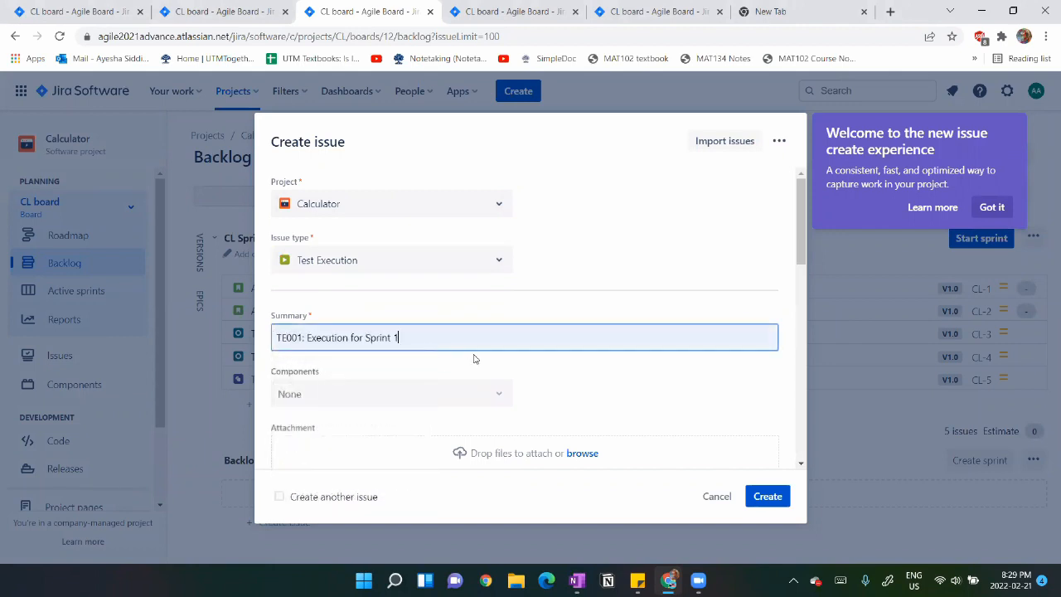
# Set the test execution's fix version to v1.0 and sprint to CL Sprint 1, and create the issue.
pyautogui.scroll(-5, 474, 358)
pyautogui.click(401, 379)
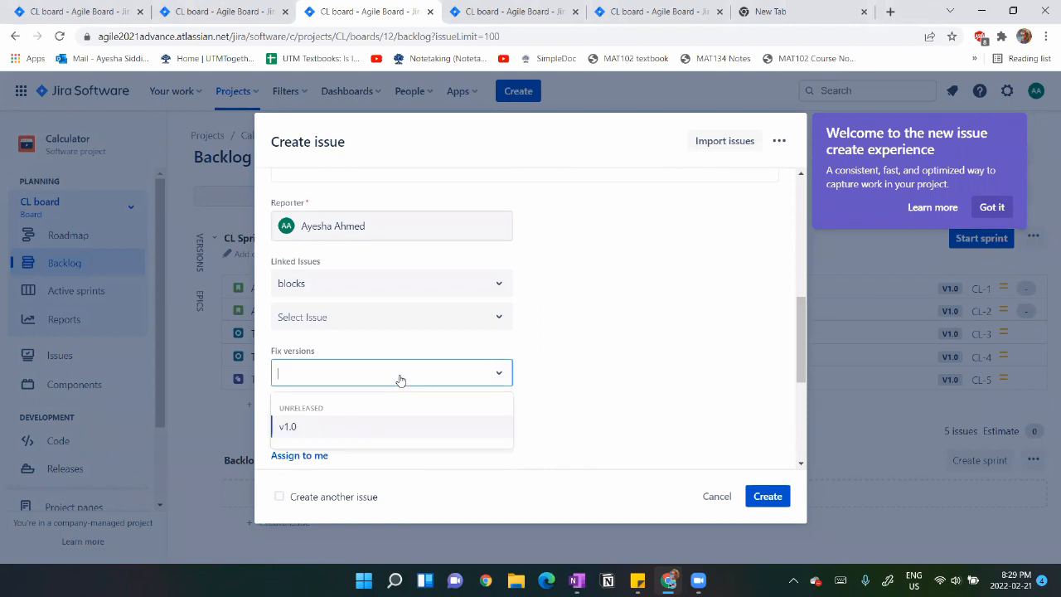
pyautogui.click(389, 431)
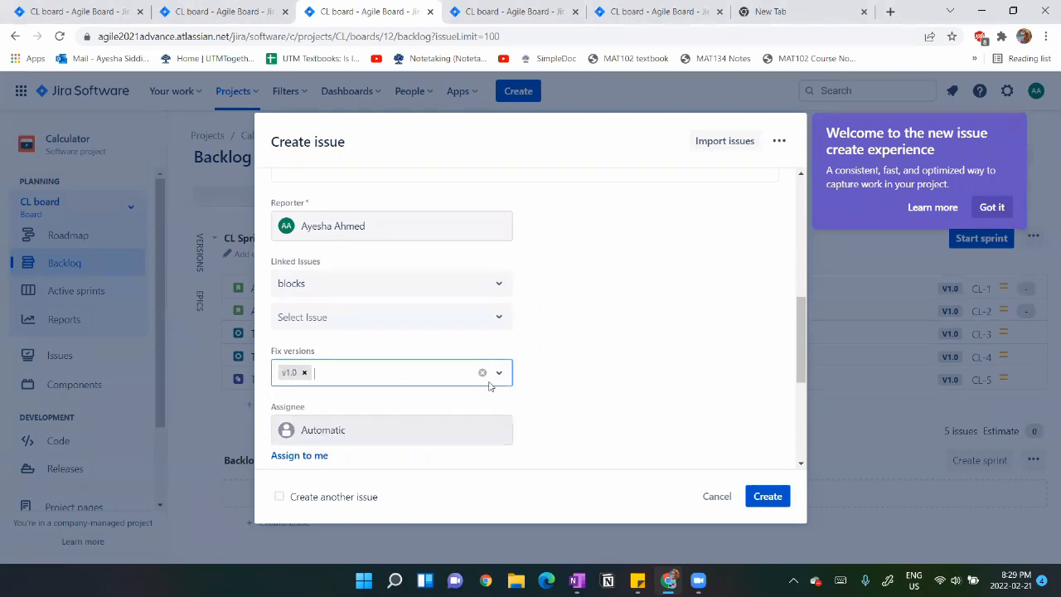
pyautogui.scroll(-3, 535, 370)
pyautogui.click(486, 436)
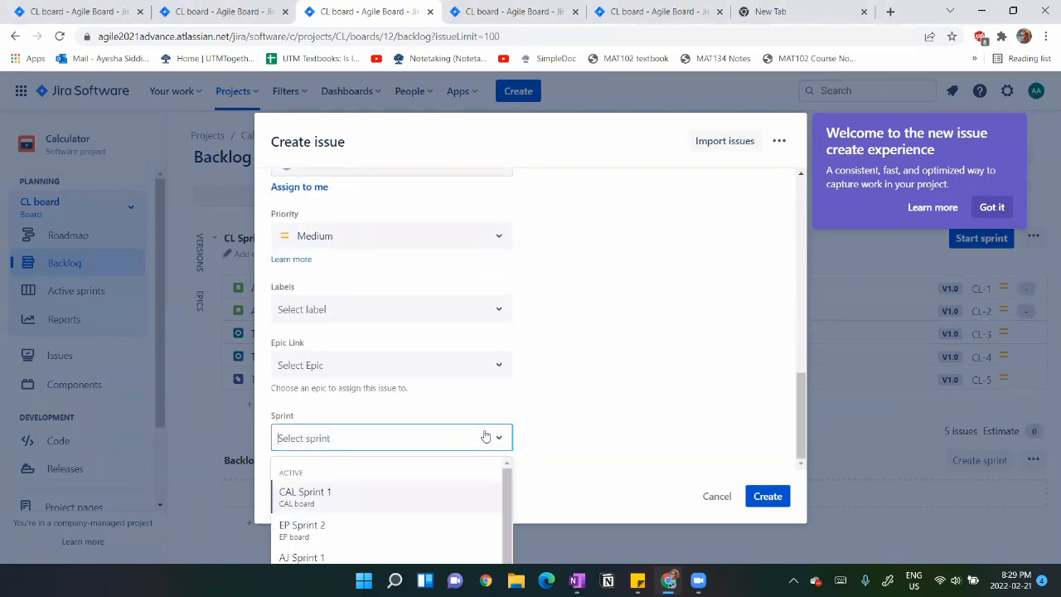
pyautogui.click(402, 536)
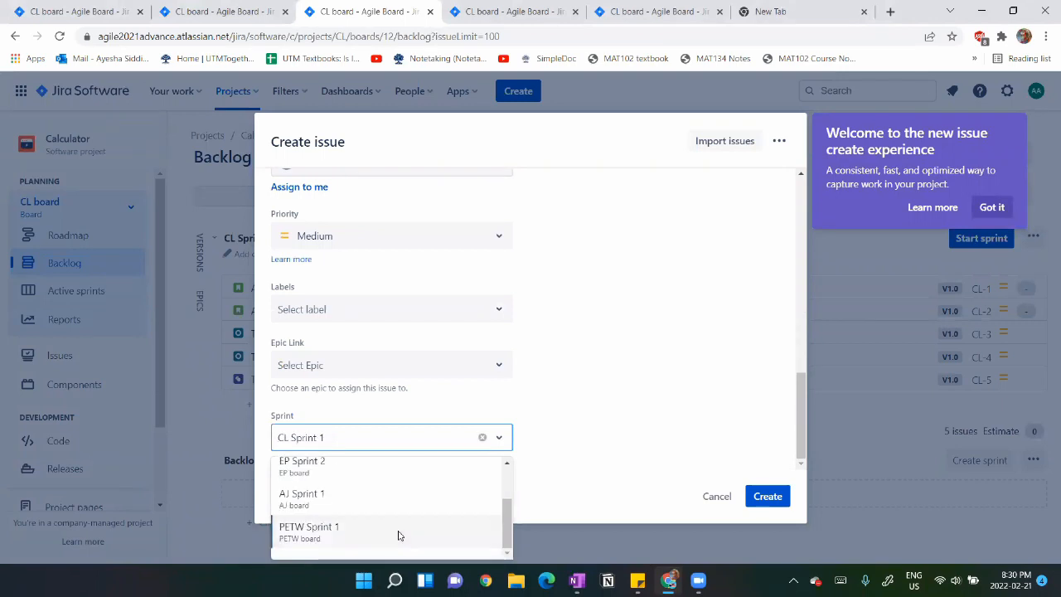
pyautogui.click(767, 497)
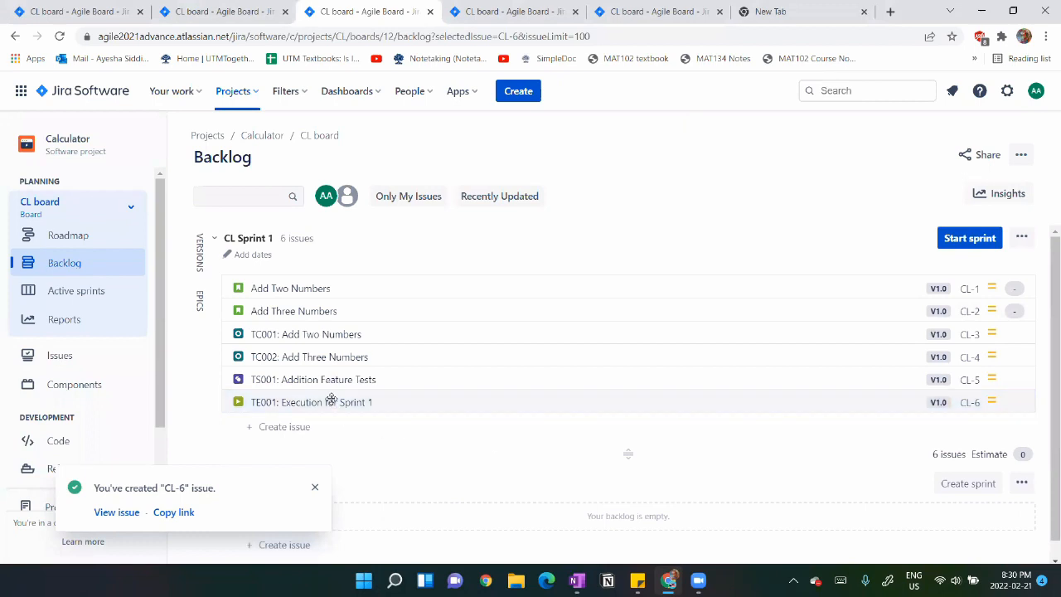
# Open the TE001 test execution in a separate browser tab and add the tests from test set CL-5 to it.
pyautogui.middleClick(969, 405)
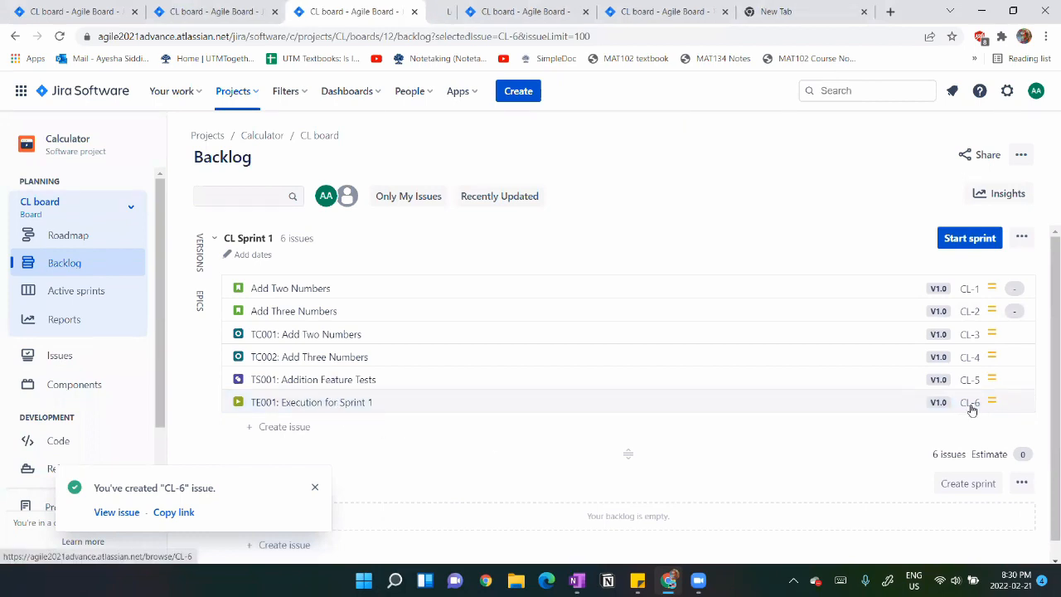
pyautogui.click(460, 11)
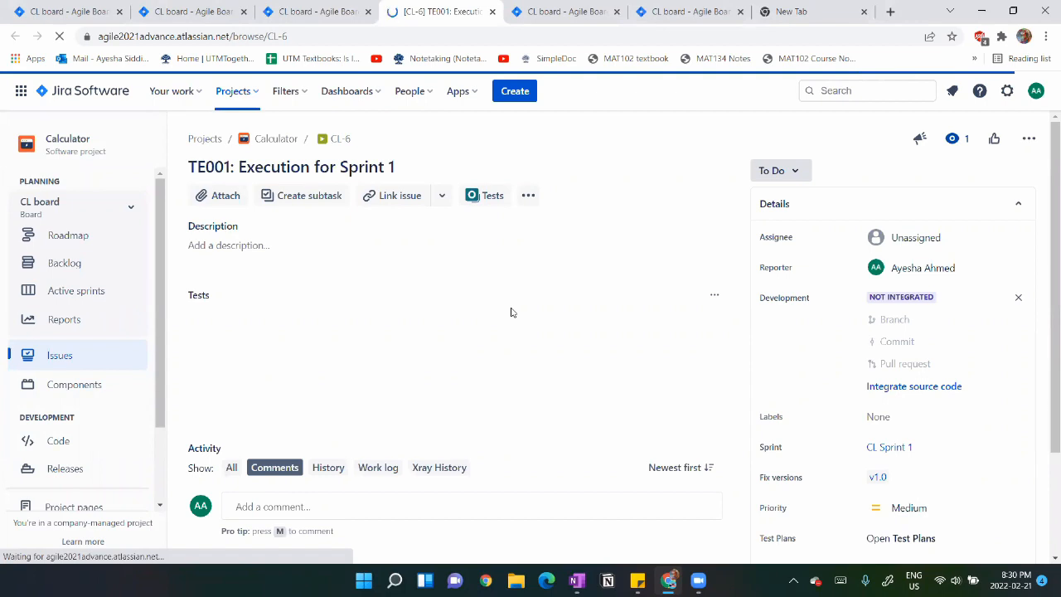
pyautogui.scroll(-2, 509, 310)
pyautogui.click(469, 404)
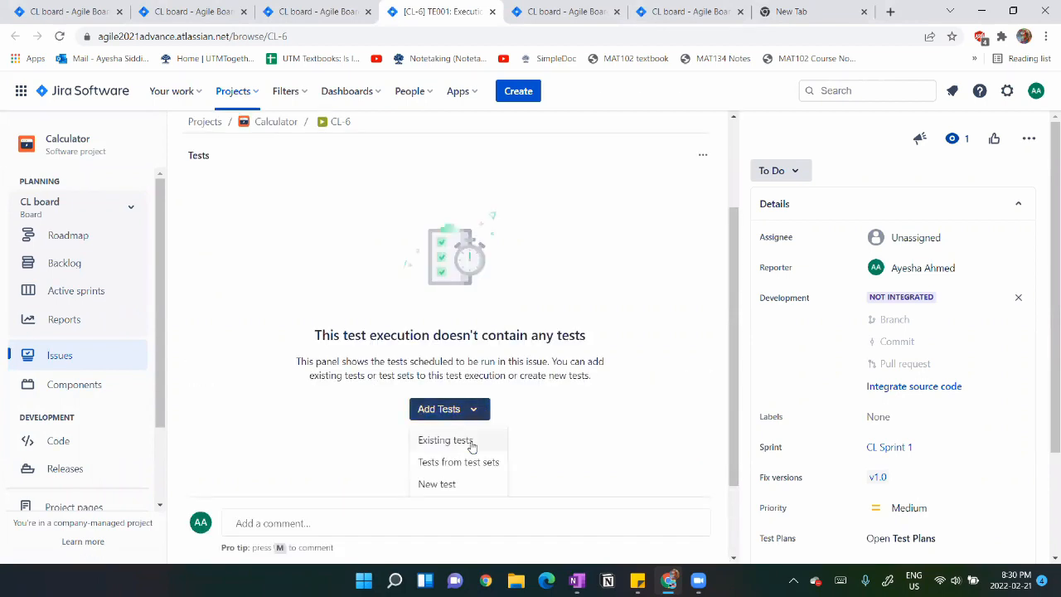
pyautogui.click(459, 455)
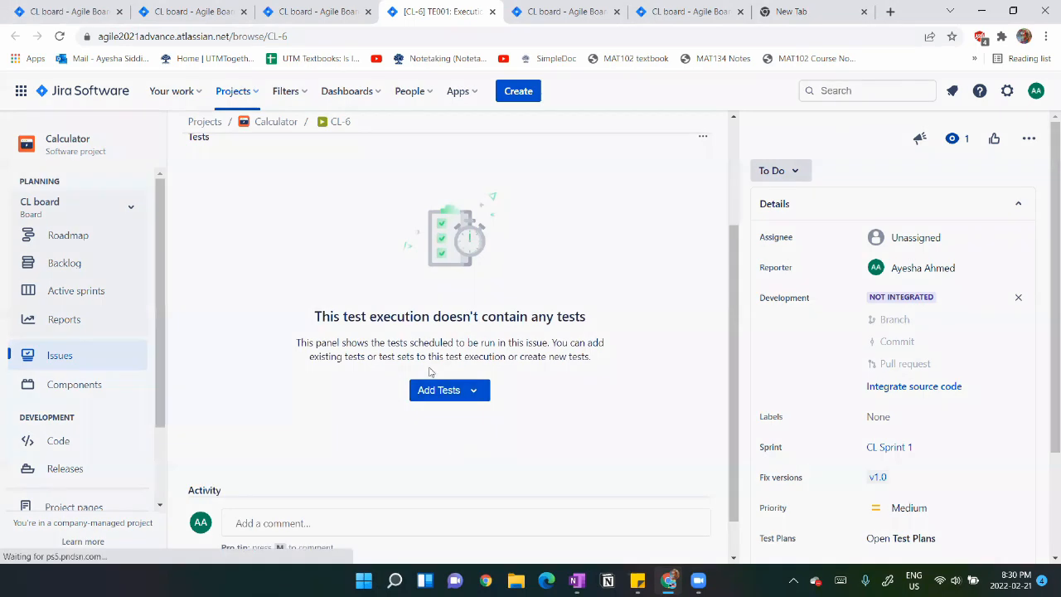
pyautogui.click(395, 243)
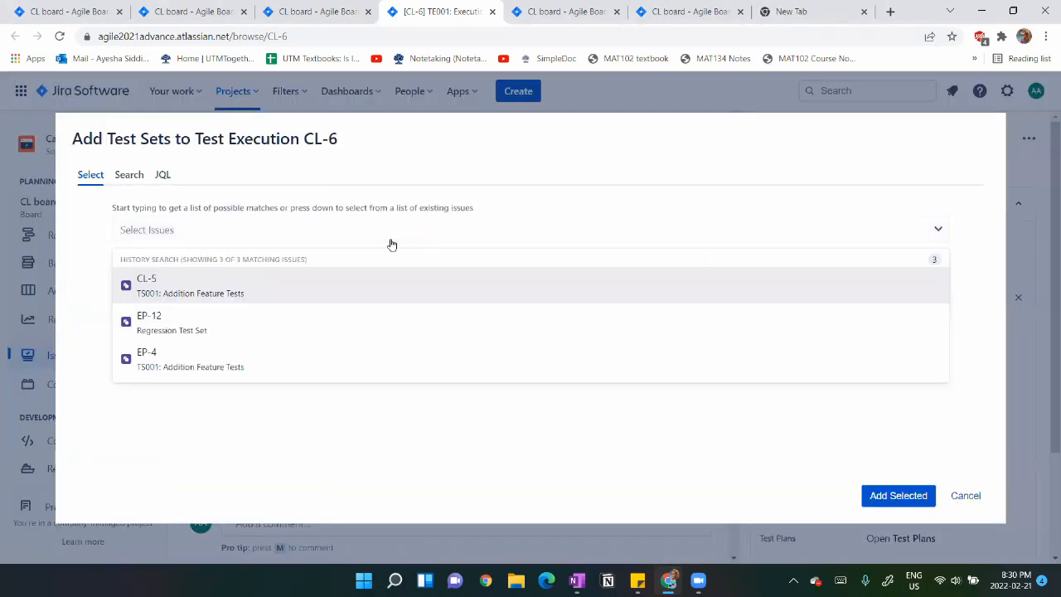
pyautogui.click(347, 287)
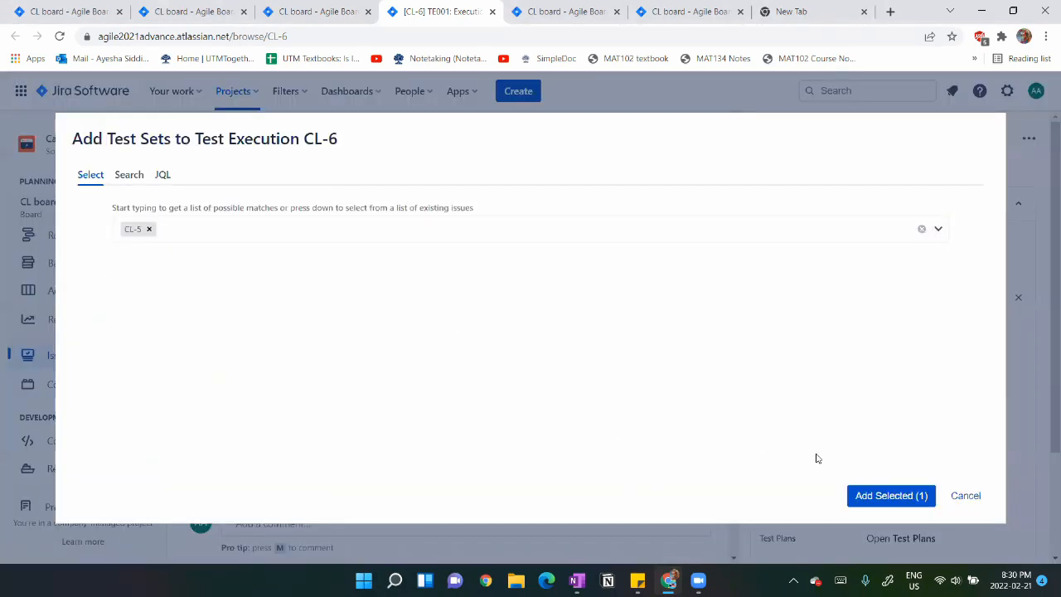
pyautogui.click(881, 495)
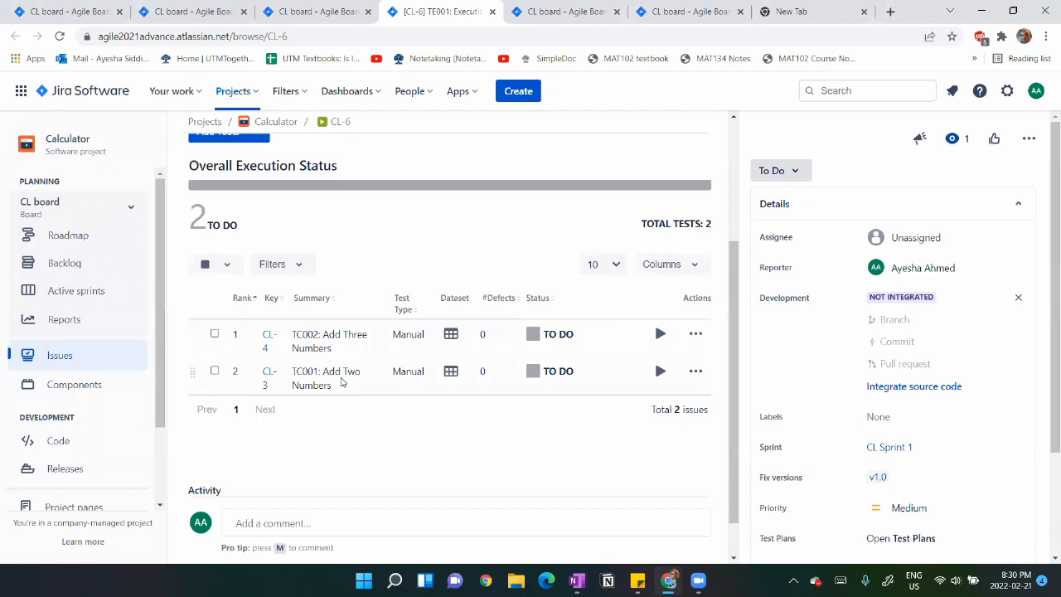
# Return to the CL board backlog and start CL Sprint 1.
pyautogui.scroll(2, 329, 371)
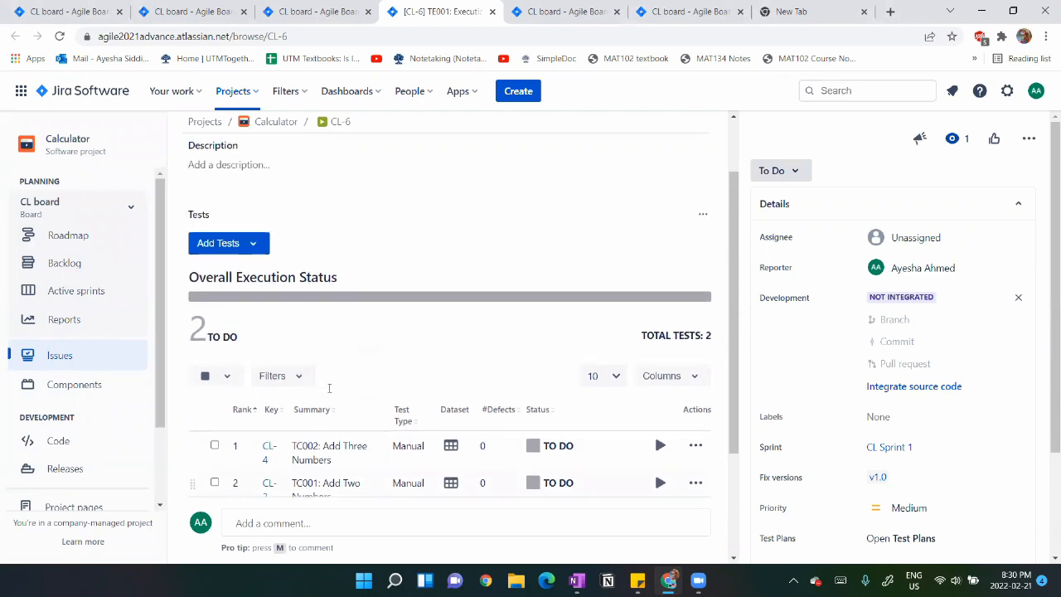
pyautogui.scroll(1, 328, 387)
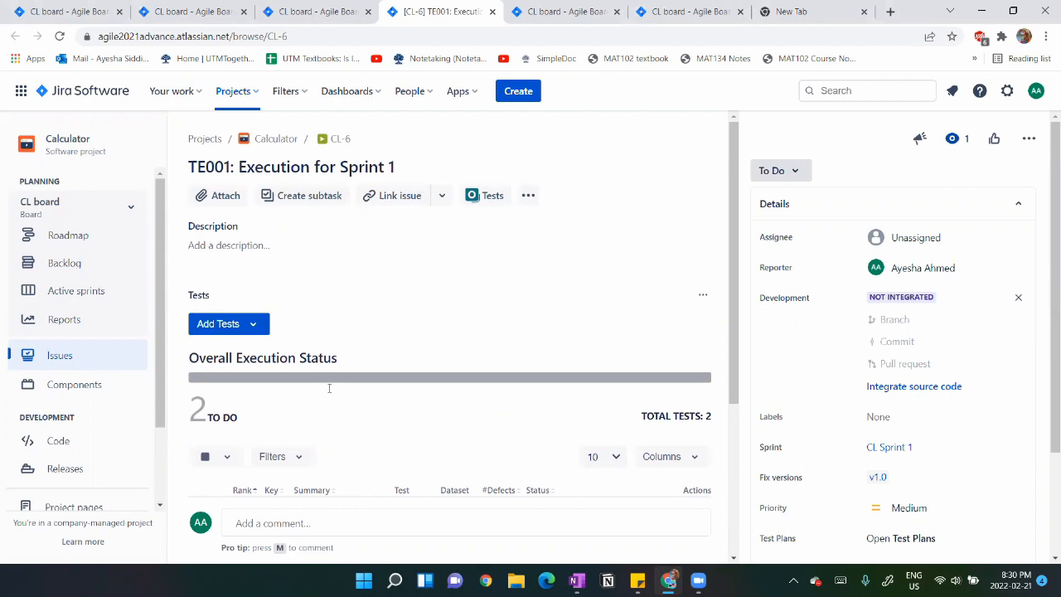
pyautogui.scroll(-2, 328, 387)
pyautogui.scroll(-1, 328, 388)
pyautogui.scroll(2, 329, 387)
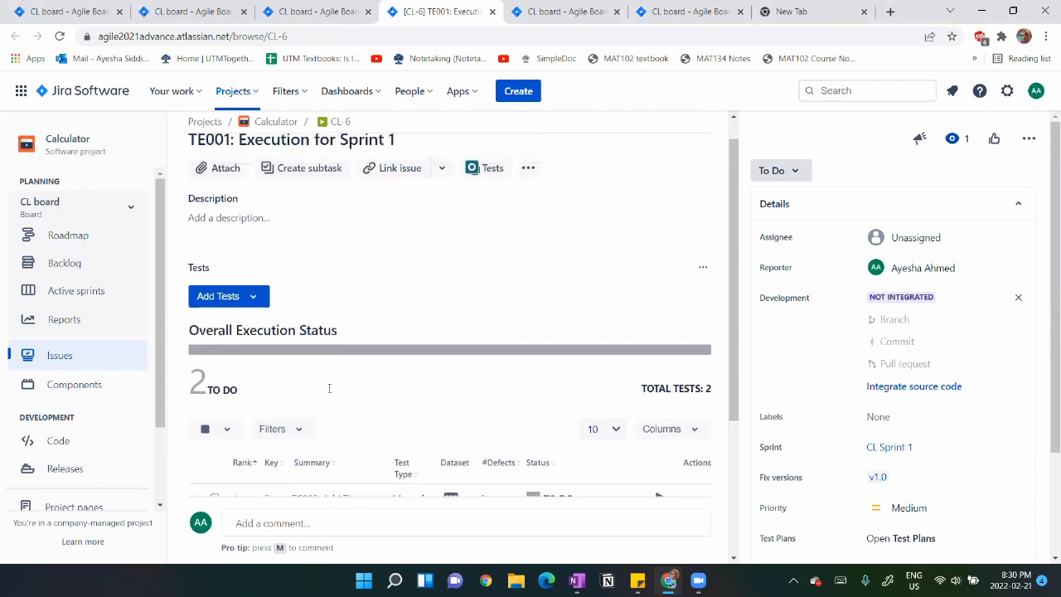
pyautogui.click(100, 267)
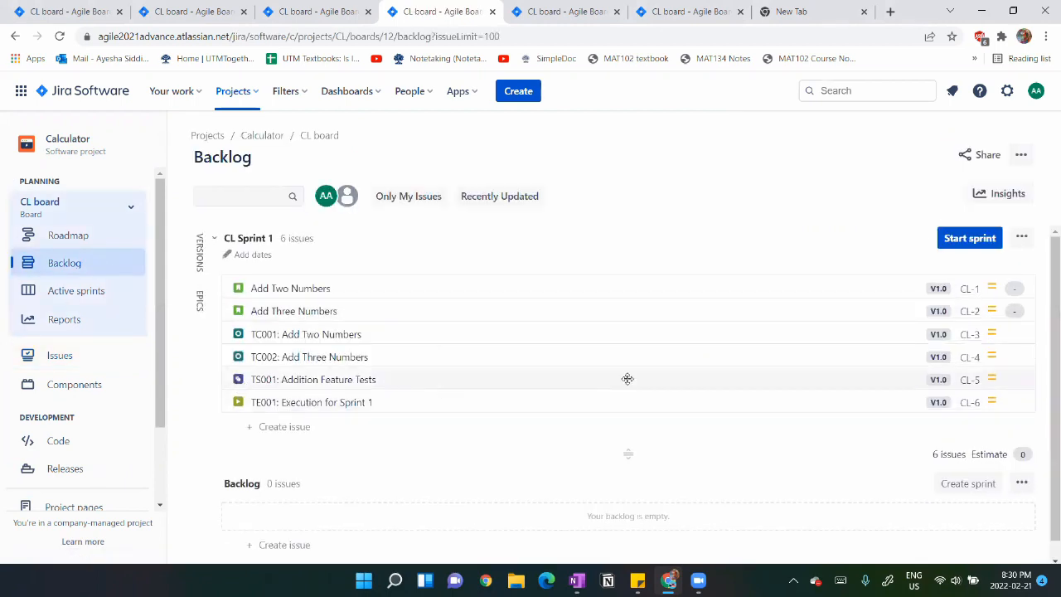
pyautogui.click(957, 240)
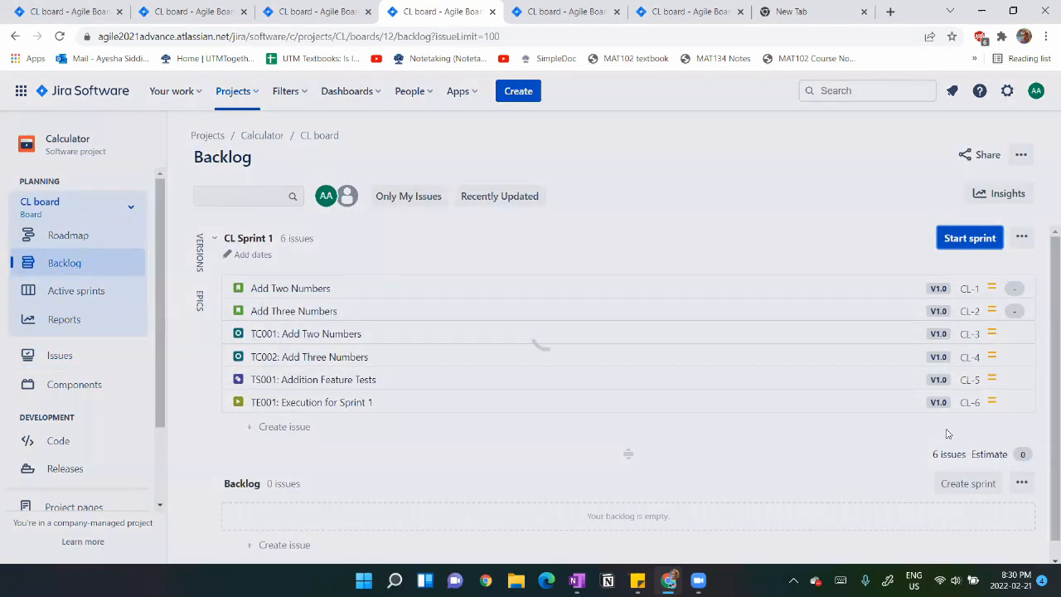
pyautogui.click(654, 519)
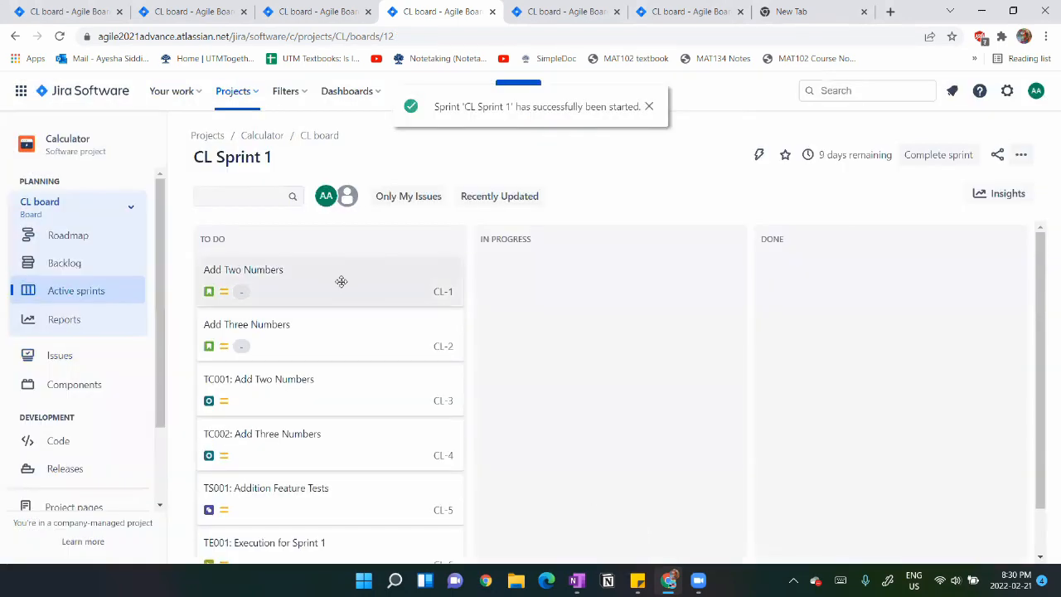
# Move the Add Two Numbers and Add Three Numbers stories through In Progress to Done.
pyautogui.moveTo(379, 307); pyautogui.dragTo(564, 298)
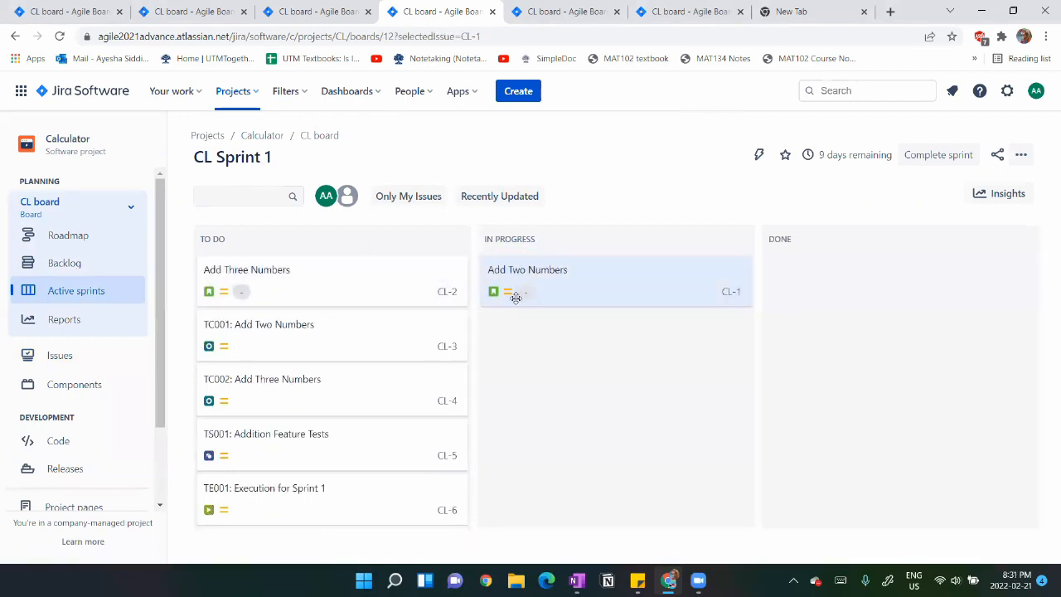
pyautogui.moveTo(360, 285); pyautogui.dragTo(543, 325)
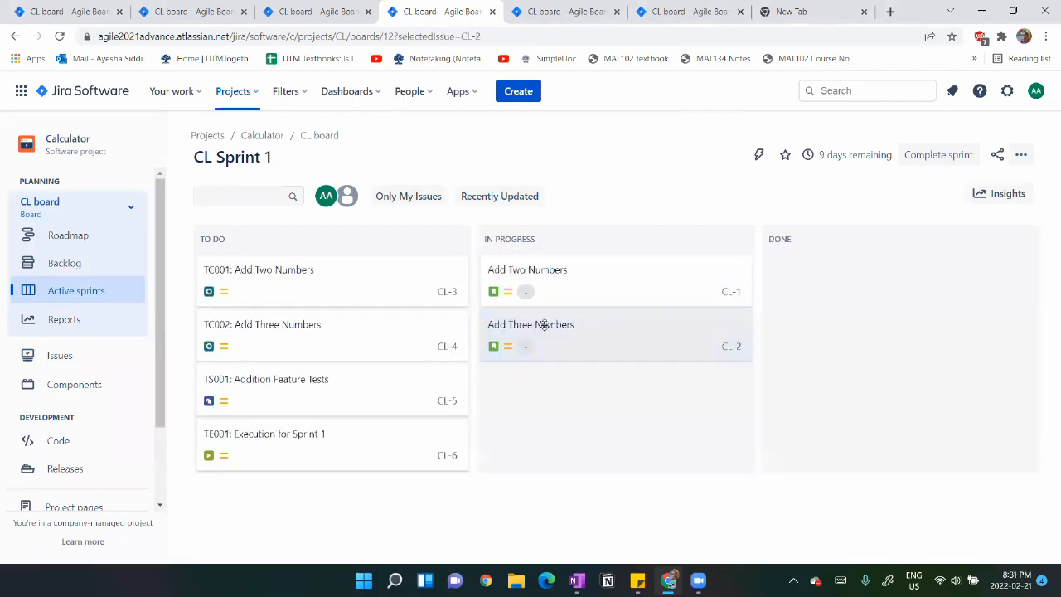
pyautogui.moveTo(559, 286); pyautogui.dragTo(834, 310)
pyautogui.moveTo(682, 296); pyautogui.dragTo(832, 332)
# Move the TC001, TC002, TS001 and TE001 cards from To Do to In Progress.
pyautogui.moveTo(445, 273); pyautogui.dragTo(575, 282)
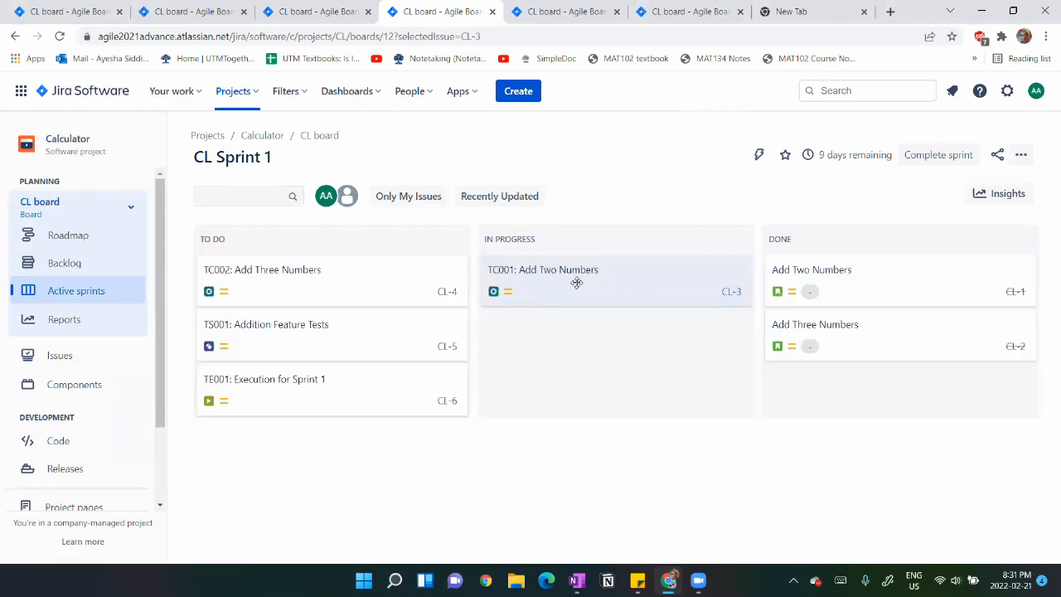
pyautogui.moveTo(384, 294); pyautogui.dragTo(609, 340)
pyautogui.moveTo(348, 290); pyautogui.dragTo(578, 344)
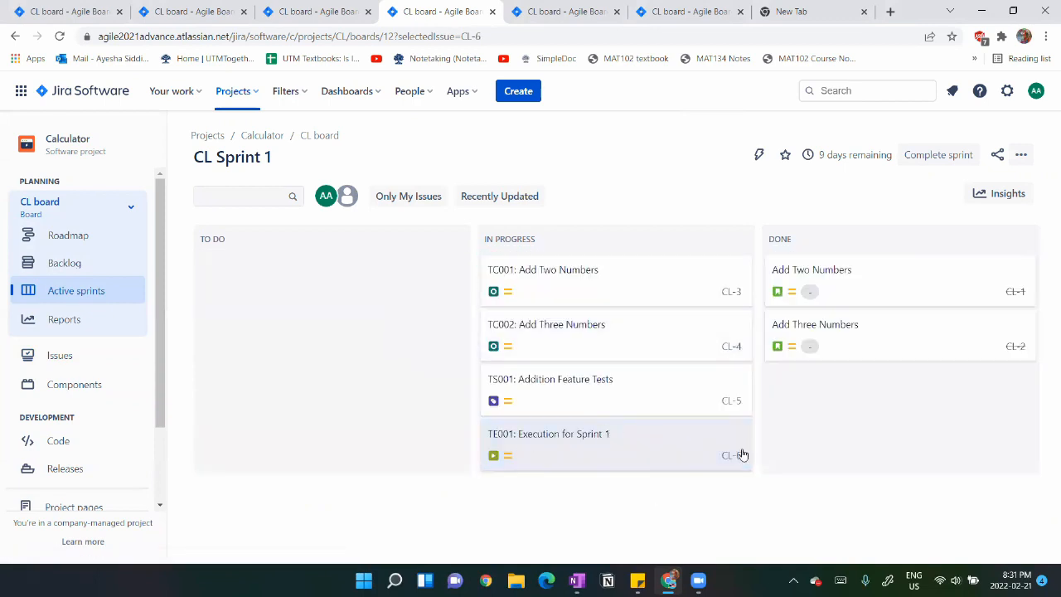
# In the TE001 test execution, set the status of both TC002 and TC001 to Executing and close the issue.
pyautogui.click(587, 435)
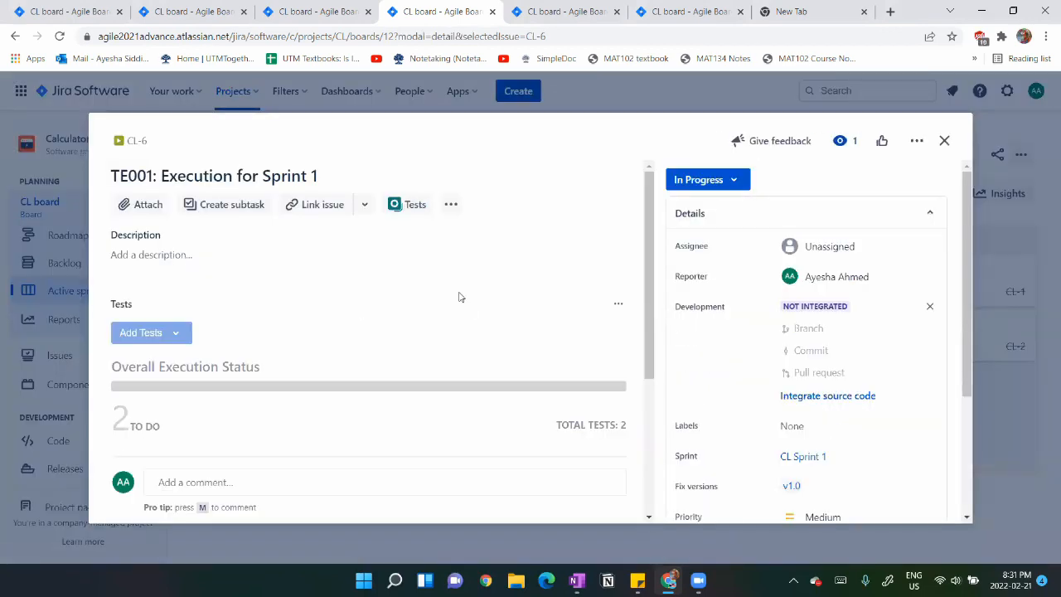
pyautogui.scroll(-3, 460, 297)
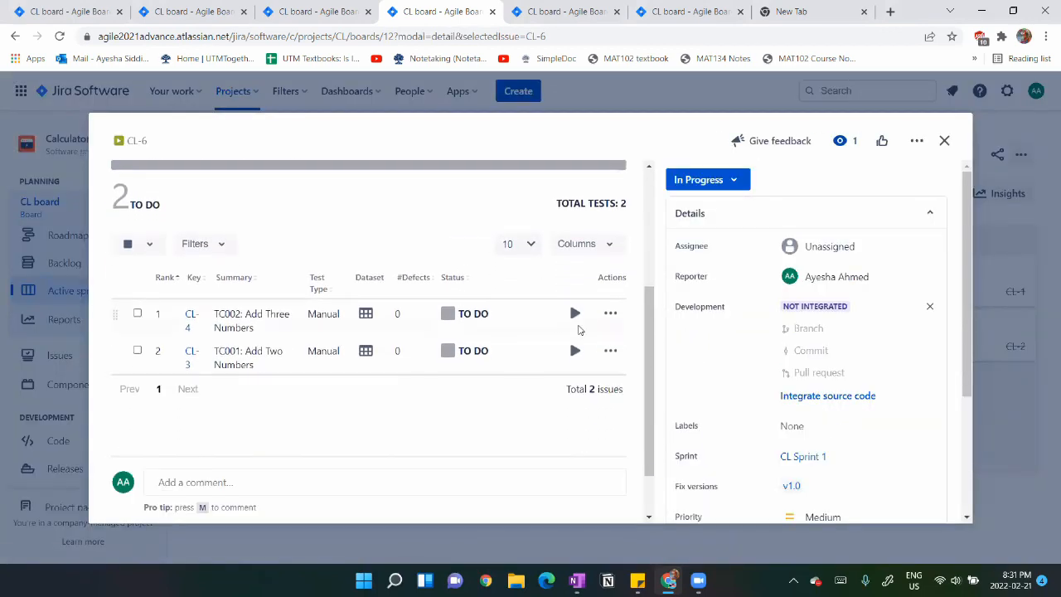
pyautogui.click(473, 315)
pyautogui.click(485, 369)
pyautogui.click(447, 352)
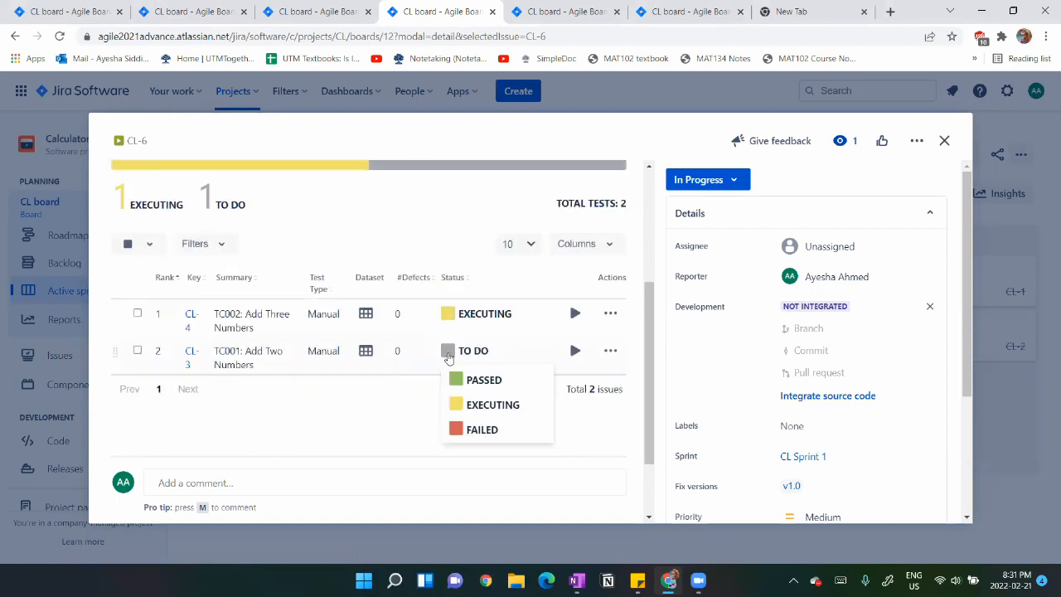
pyautogui.click(469, 406)
pyautogui.scroll(-1, 498, 363)
pyautogui.scroll(-1, 562, 321)
pyautogui.scroll(1, 562, 322)
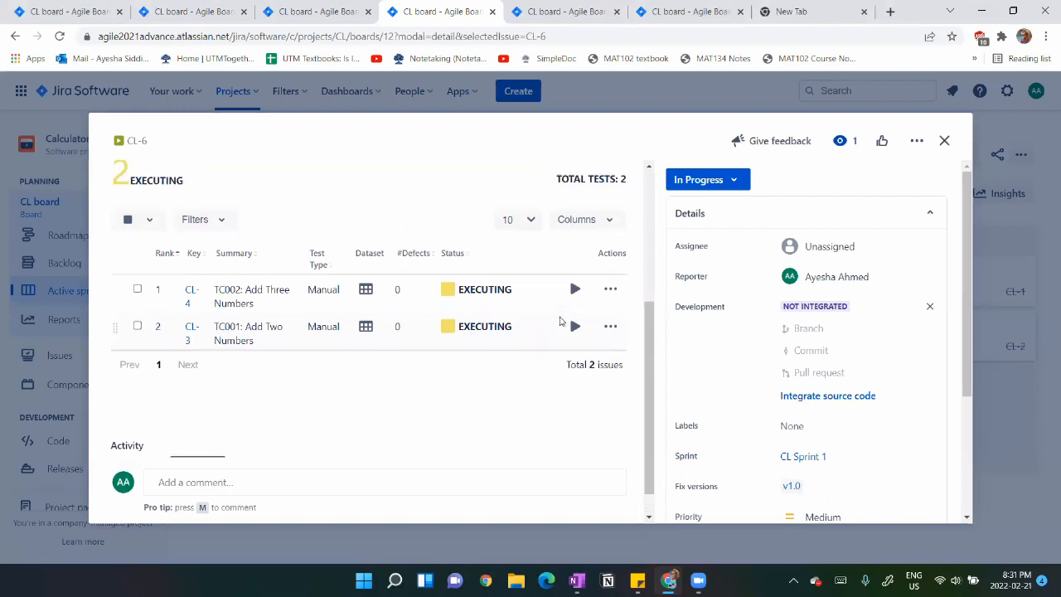
pyautogui.click(945, 140)
# Generate the Testing Board's traceability report for Calculator version v1.0 and review the requirements, tests and test runs.
pyautogui.scroll(-2, 125, 404)
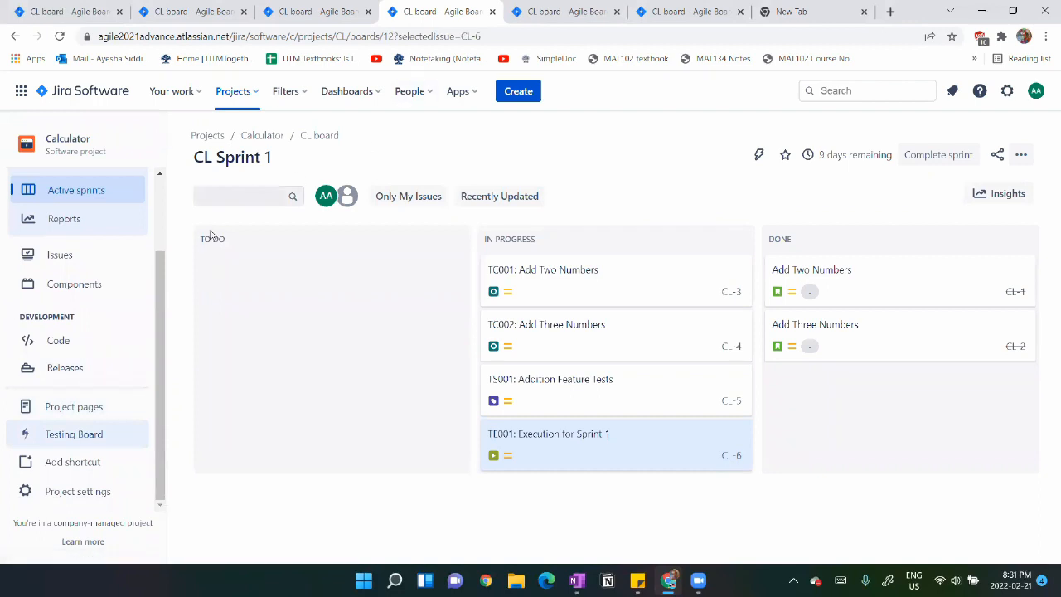
pyautogui.click(79, 434)
pyautogui.click(199, 152)
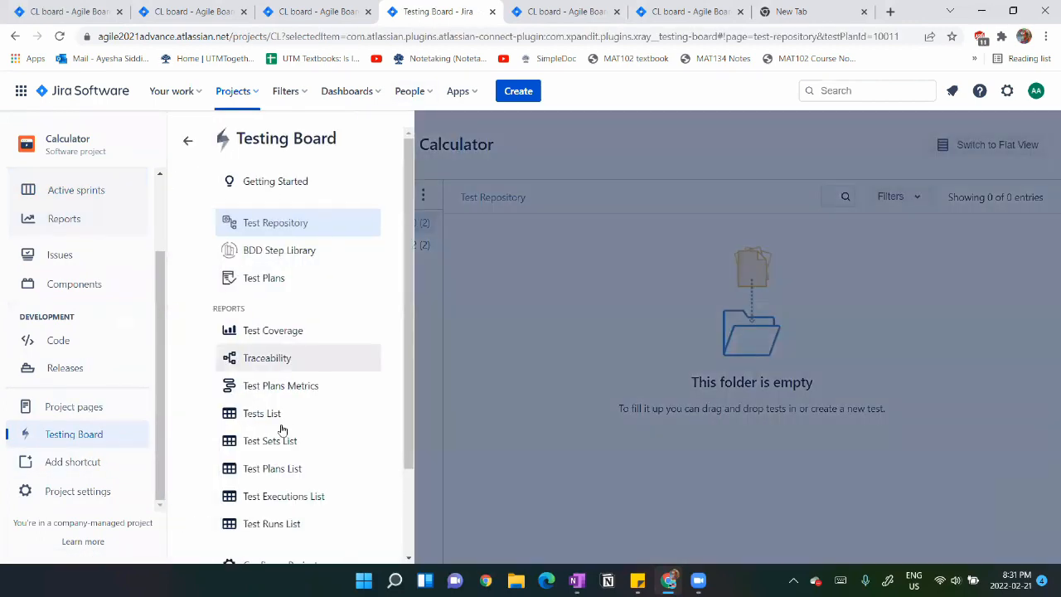
pyautogui.click(269, 358)
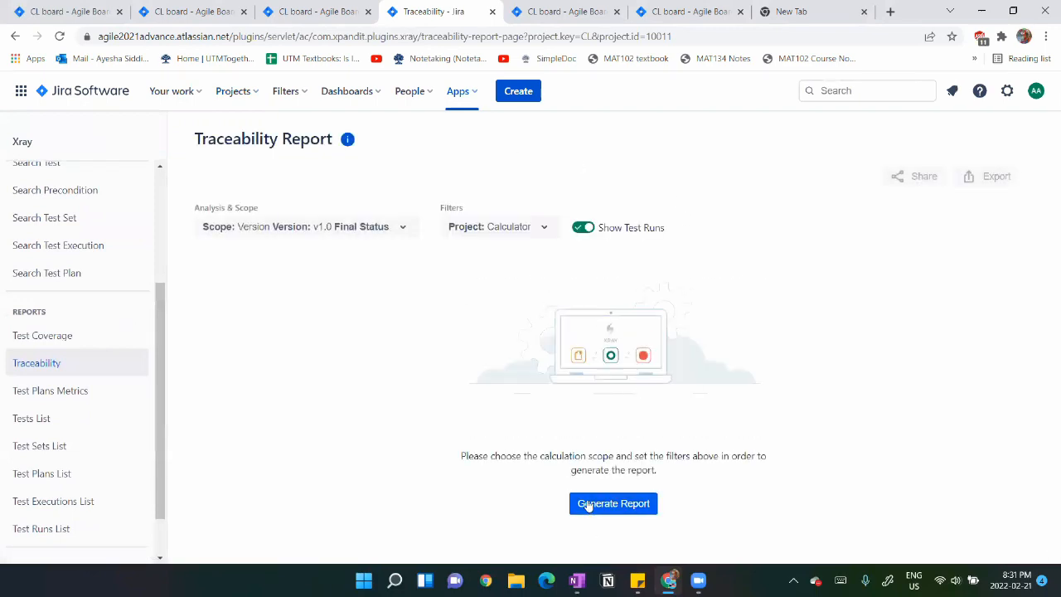
pyautogui.click(587, 505)
pyautogui.scroll(-1, 596, 435)
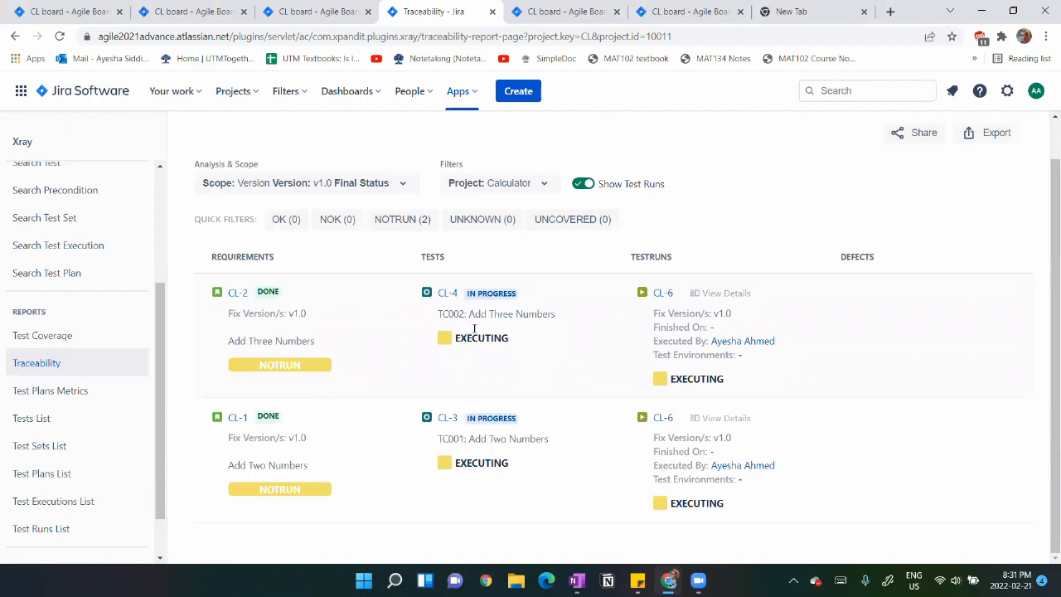
pyautogui.scroll(1, 401, 271)
pyautogui.scroll(-1, 514, 477)
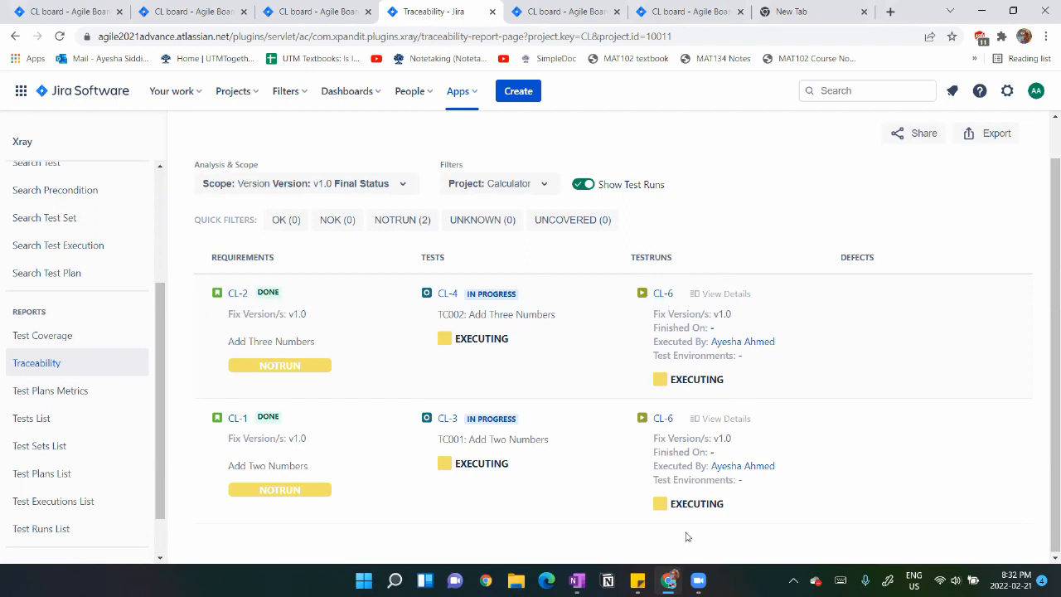
# Return to the Calculator project's active sprint, open the TE001 test execution and open the execution page for TC002.
pyautogui.scroll(3, 70, 298)
pyautogui.click(69, 296)
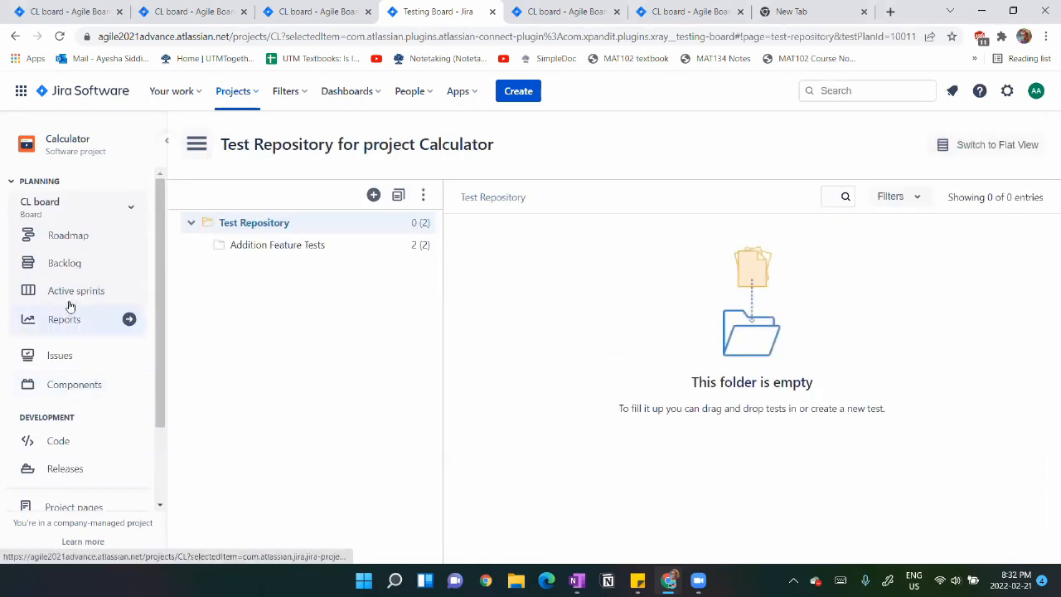
pyautogui.click(60, 296)
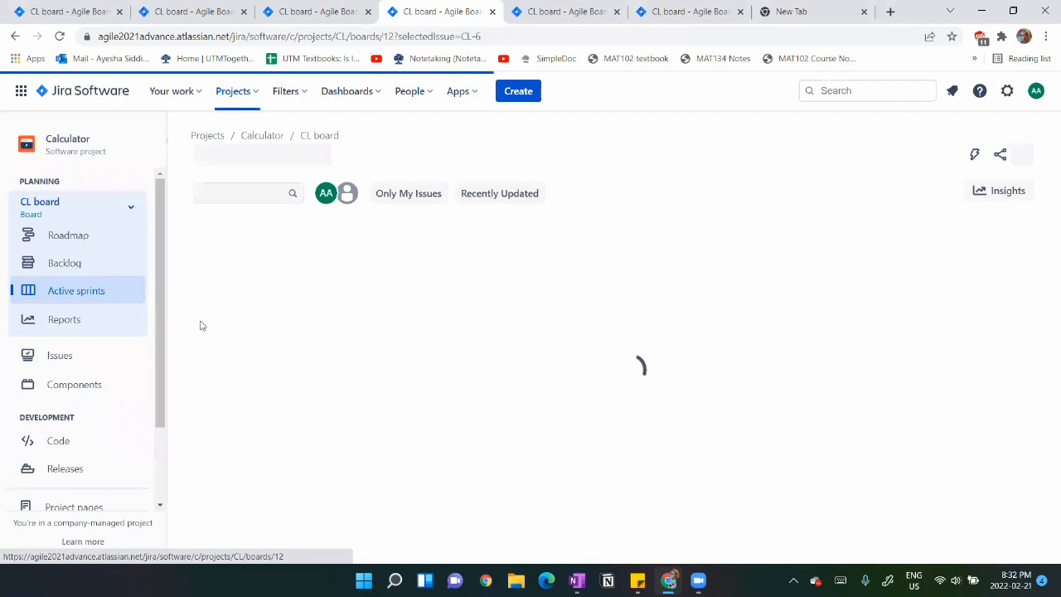
pyautogui.click(599, 435)
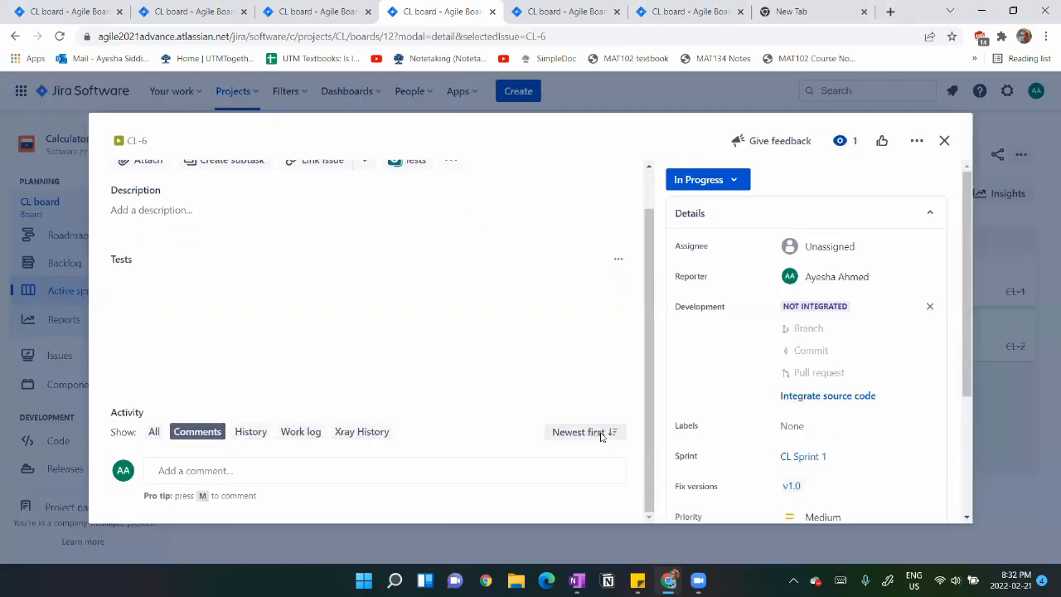
pyautogui.scroll(-3, 563, 350)
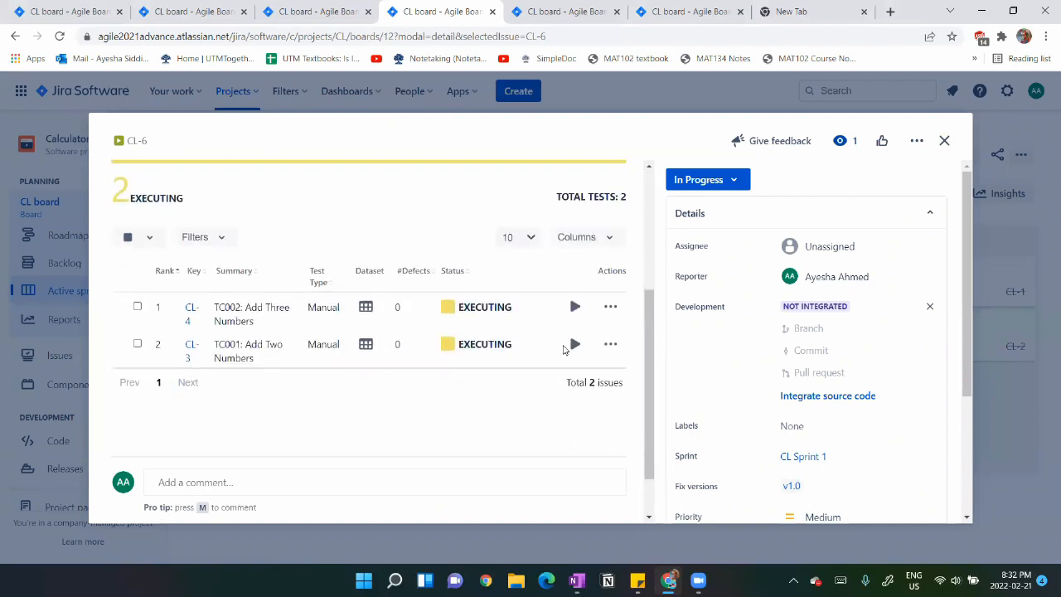
pyautogui.click(610, 309)
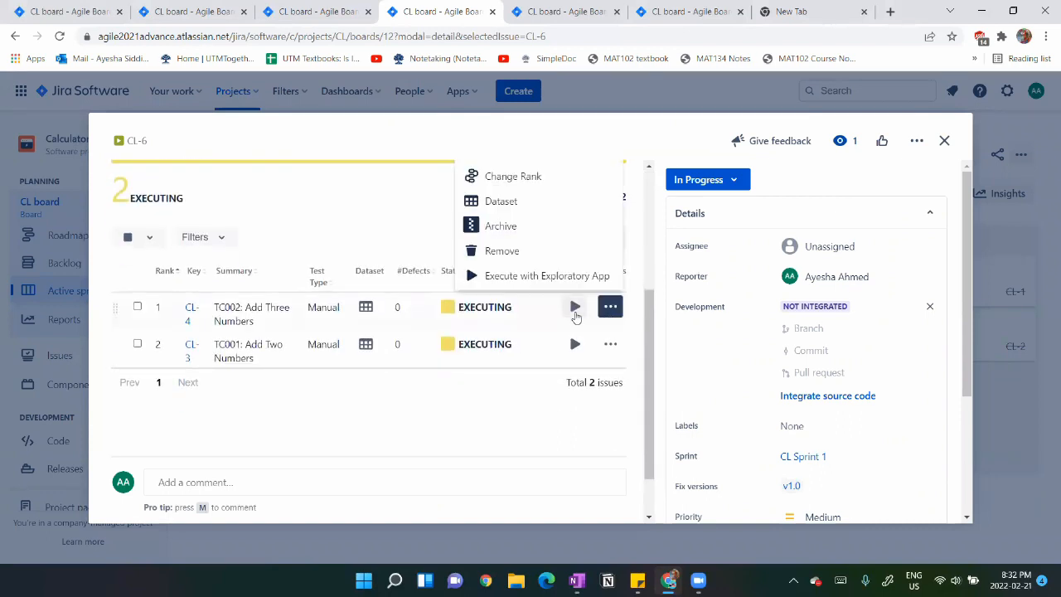
pyautogui.click(575, 310)
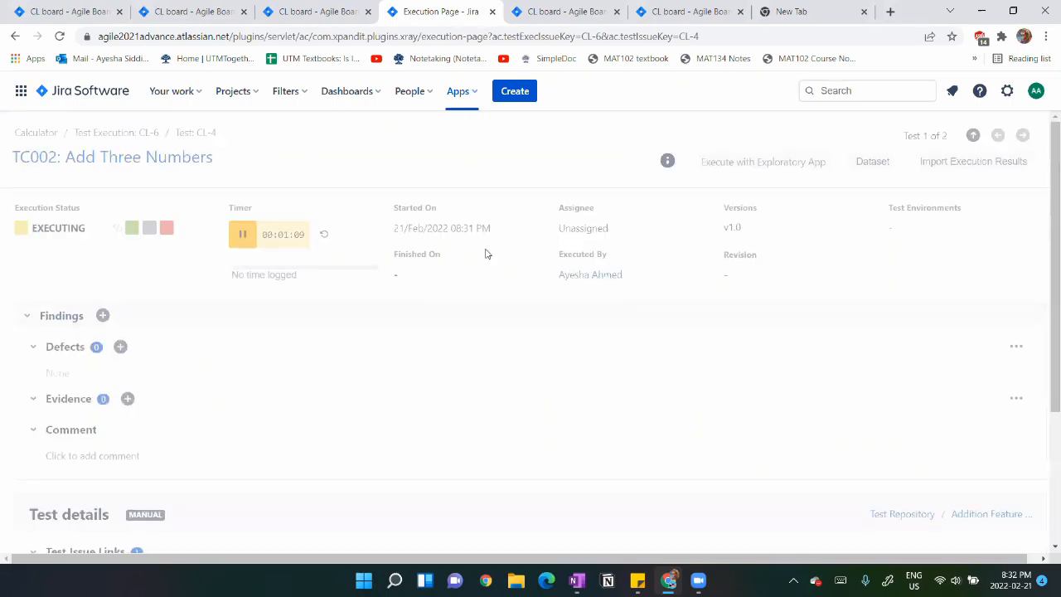
# Set the state of TC002's Add Three Numbers test step to Executing.
pyautogui.scroll(-2, 240, 364)
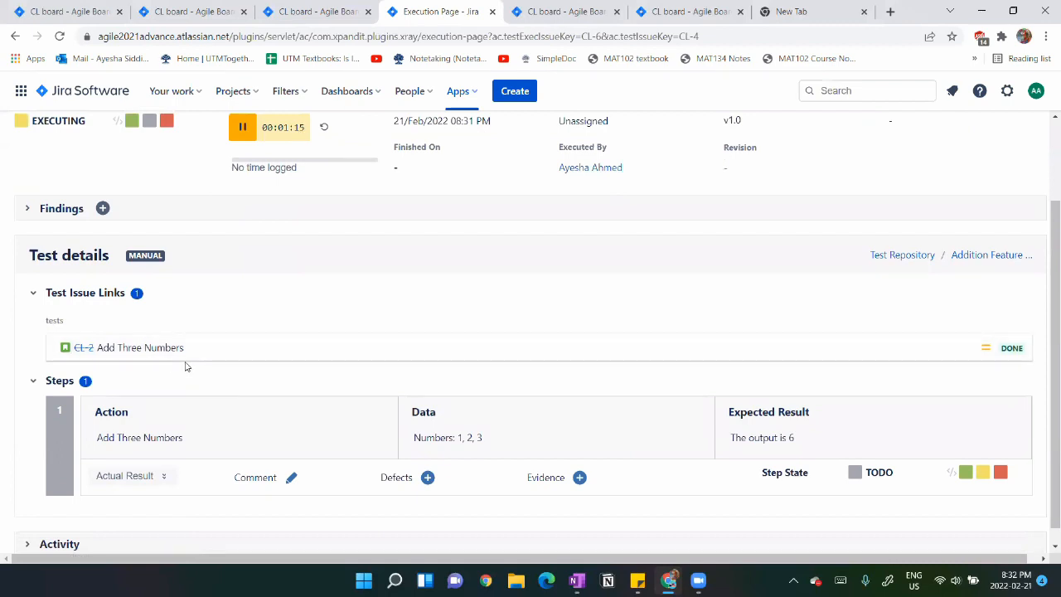
pyautogui.scroll(-1, 187, 367)
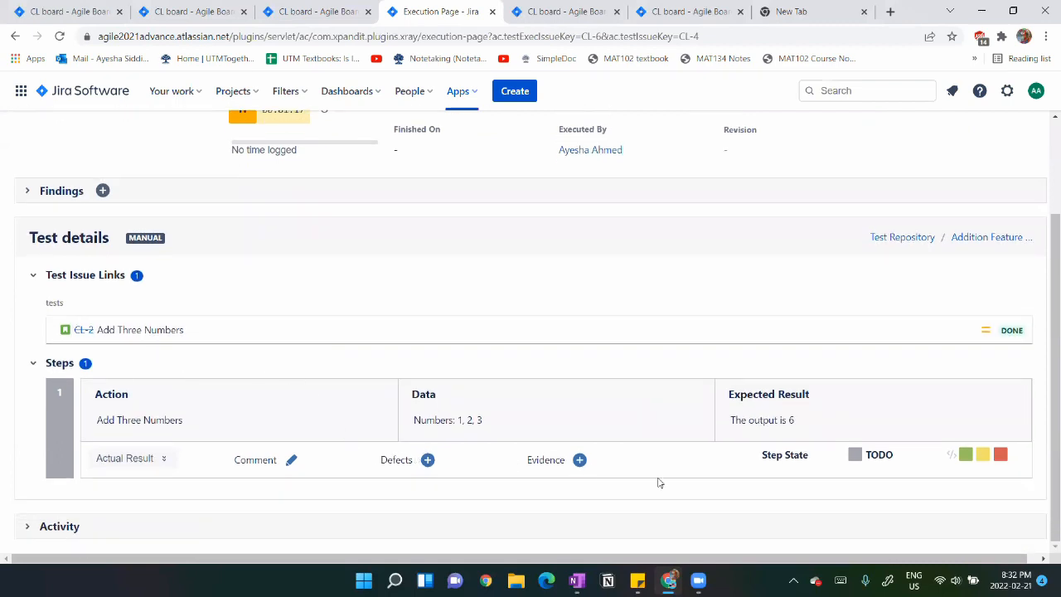
pyautogui.click(982, 455)
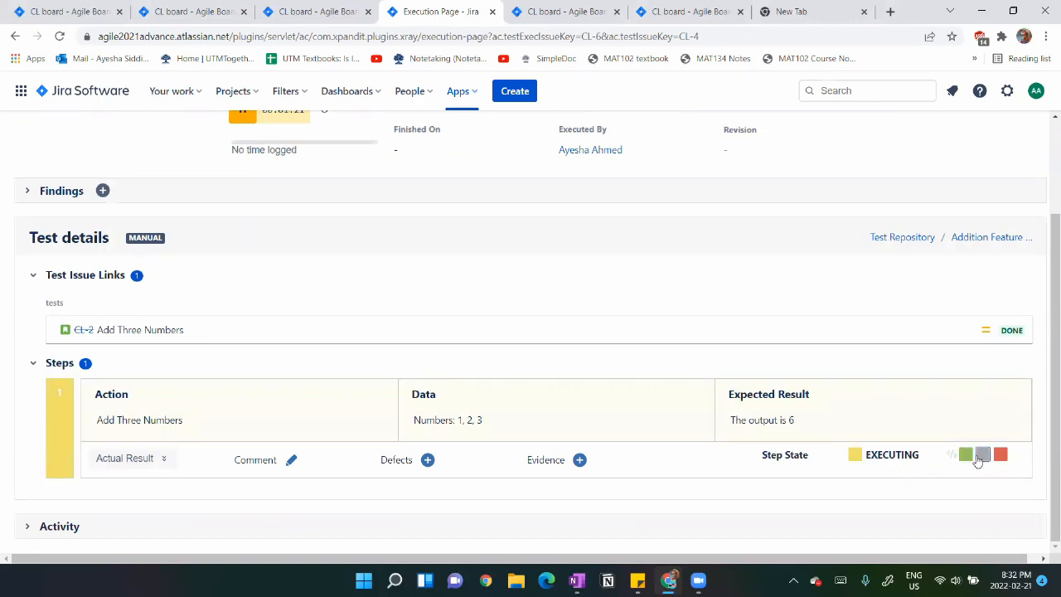
# Create a bug from the Add Three Numbers test step with the summary "TD001: Output was -6".
pyautogui.click(428, 461)
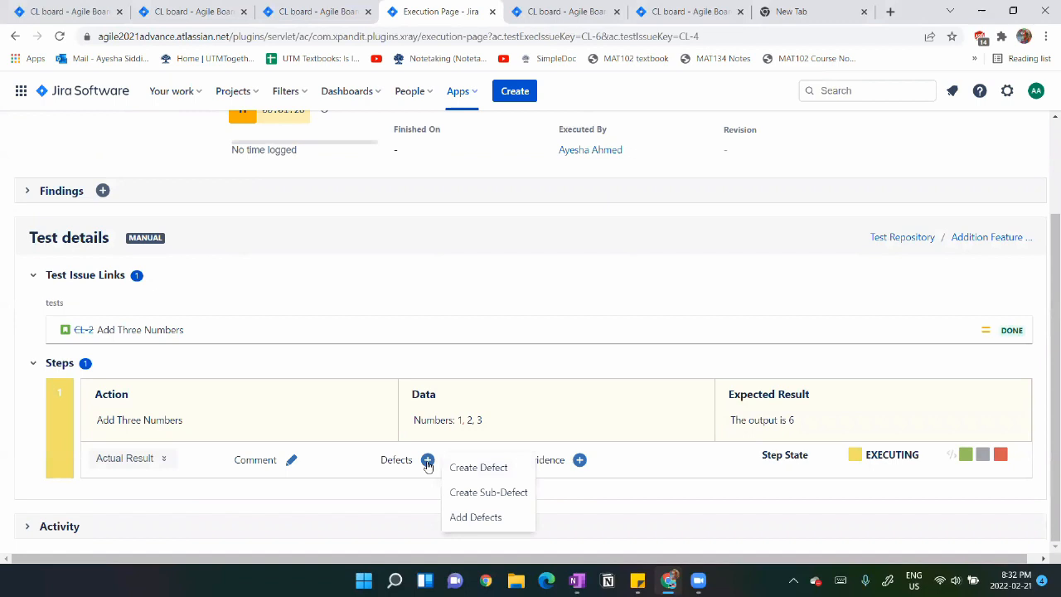
pyautogui.click(490, 468)
pyautogui.write('TD001: Output was -6')
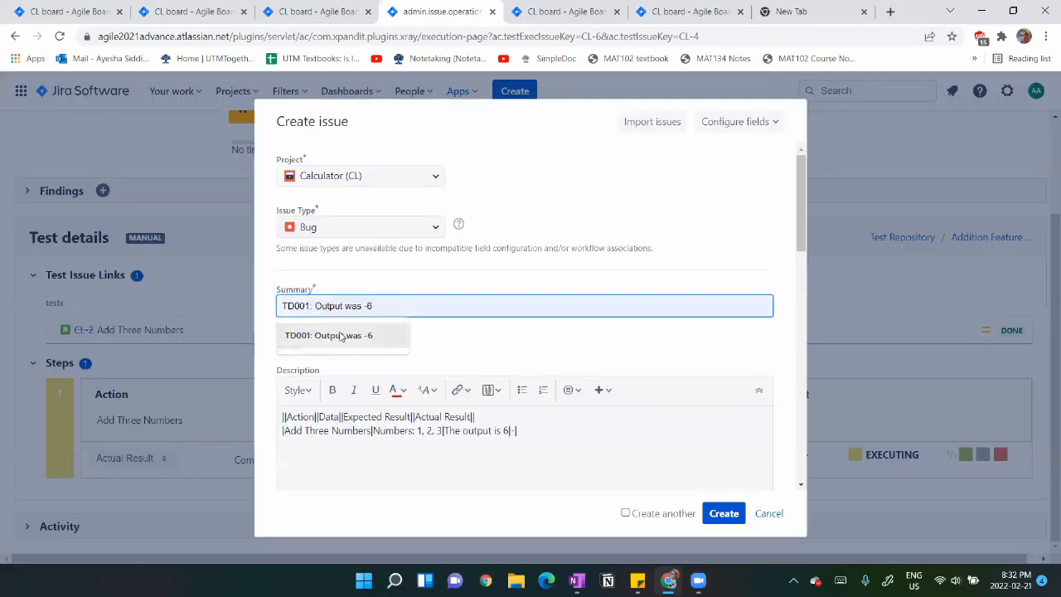
pyautogui.click(343, 336)
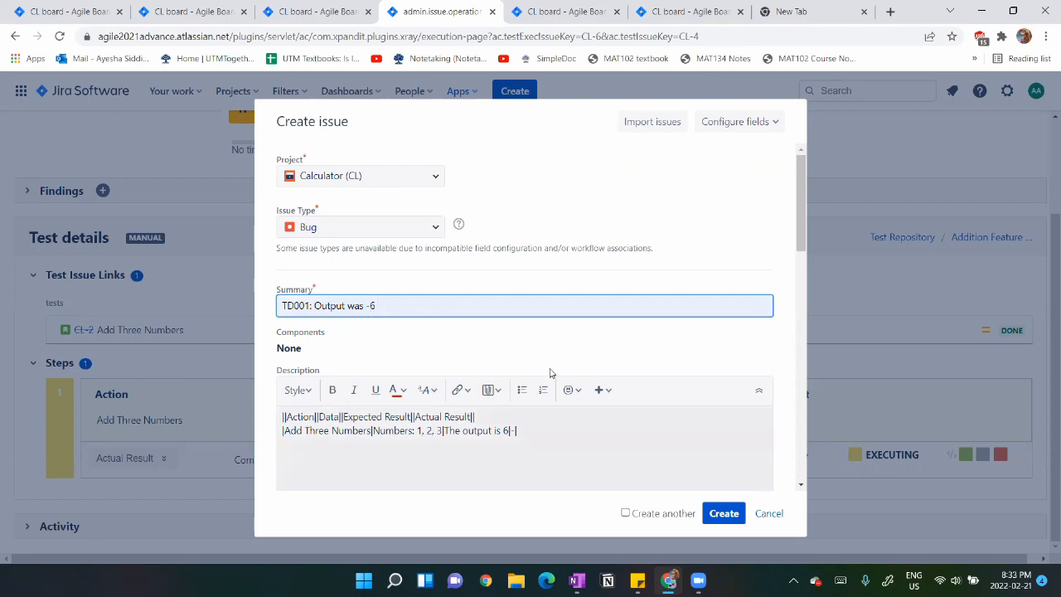
pyautogui.click(723, 513)
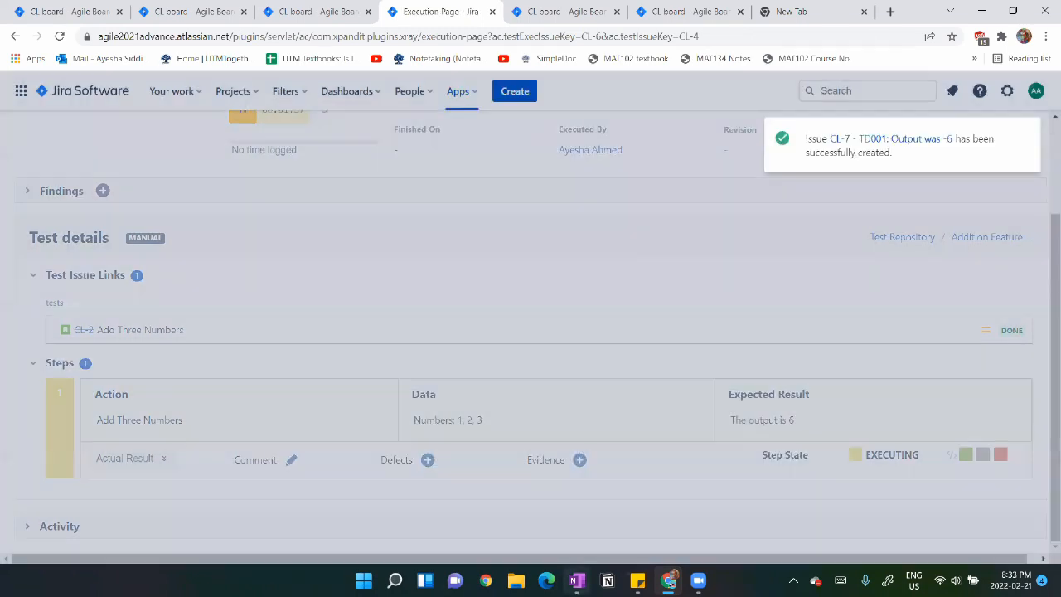
# Generate the Testing Board's traceability report for version v1.0, review its defects, and open the Test Coverage report page.
pyautogui.scroll(3, 597, 358)
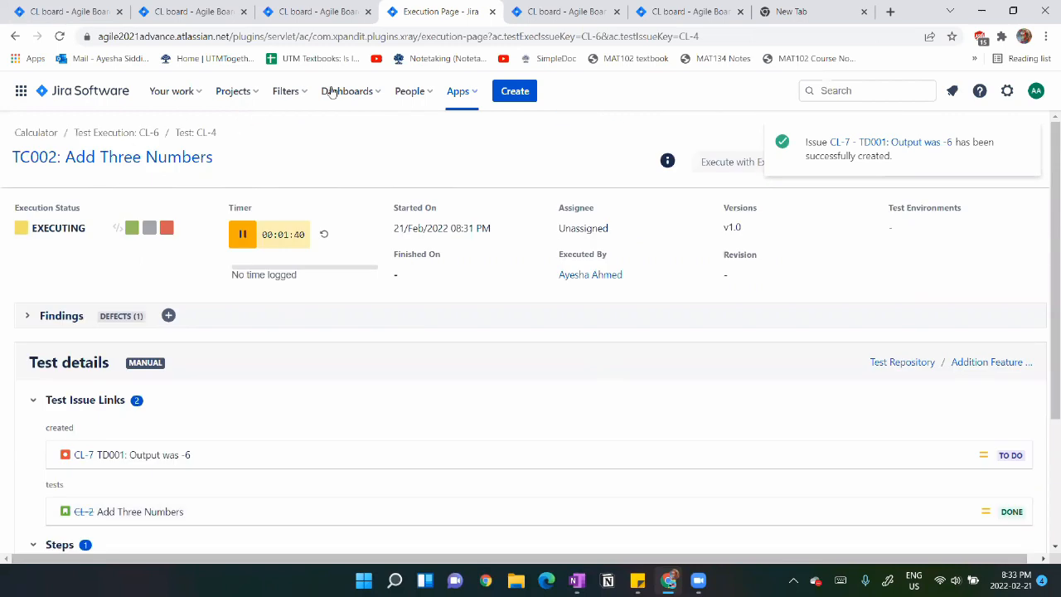
pyautogui.click(317, 12)
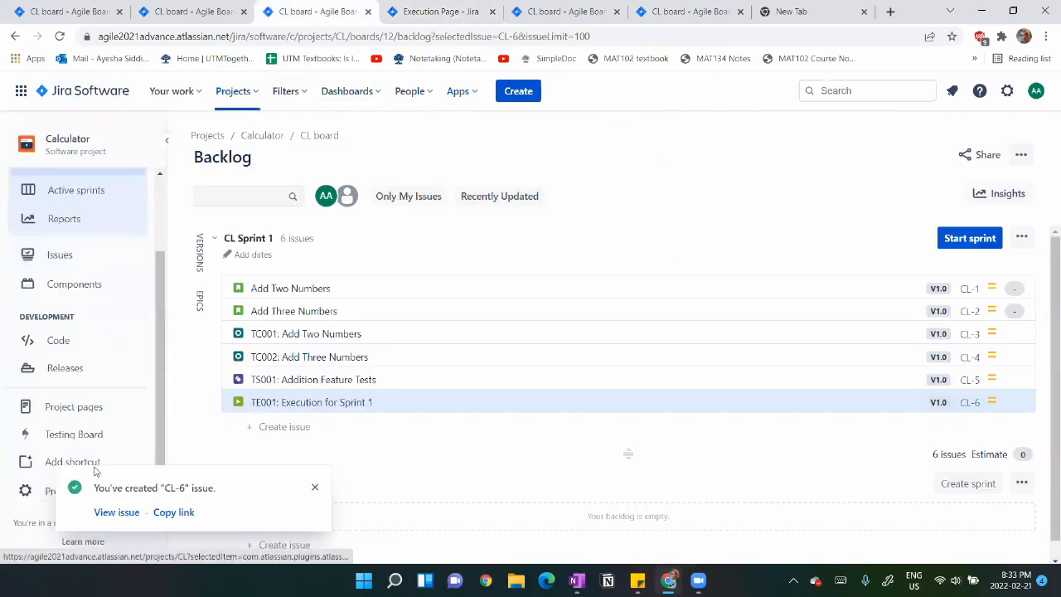
pyautogui.click(78, 434)
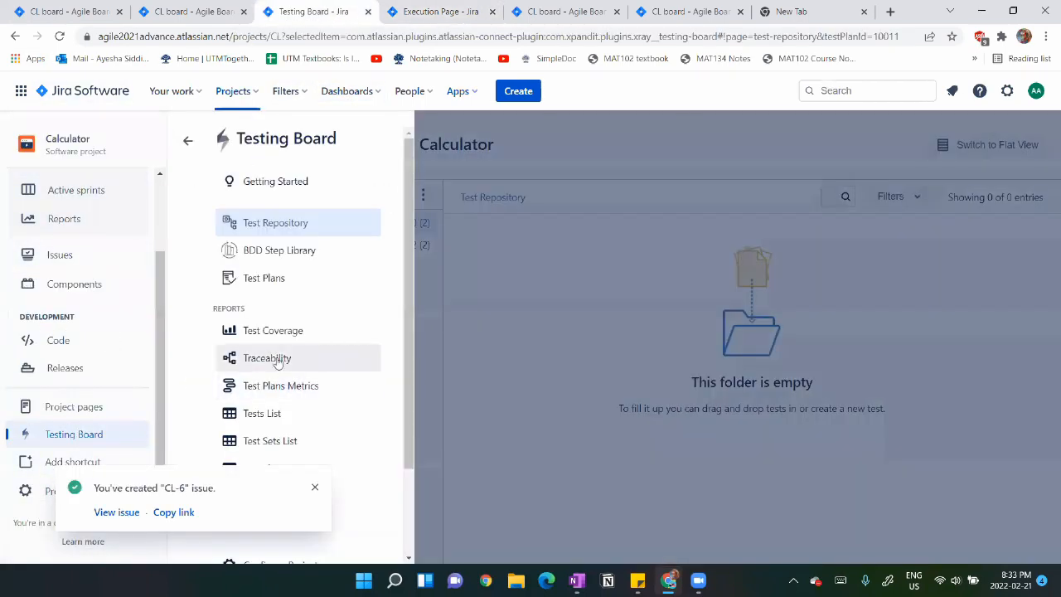
pyautogui.click(277, 360)
pyautogui.click(606, 503)
pyautogui.scroll(-1, 603, 506)
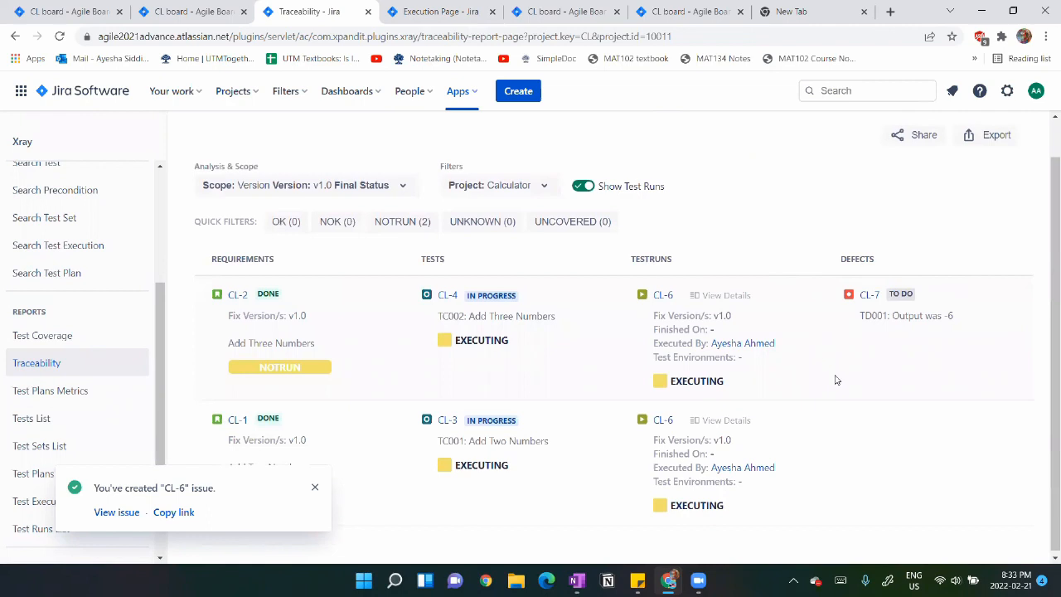
pyautogui.scroll(1, 895, 292)
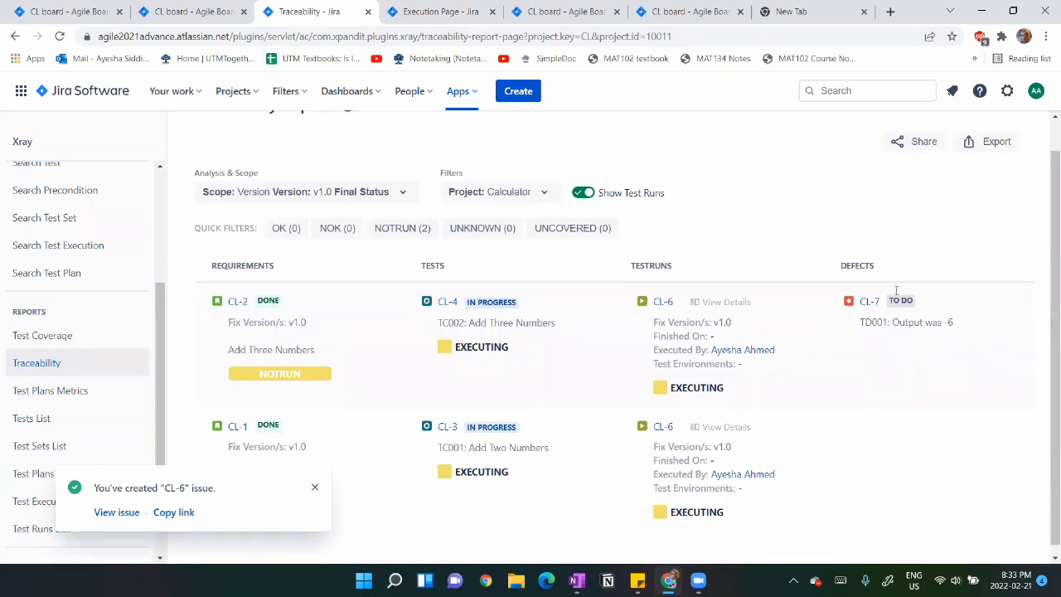
pyautogui.click(313, 487)
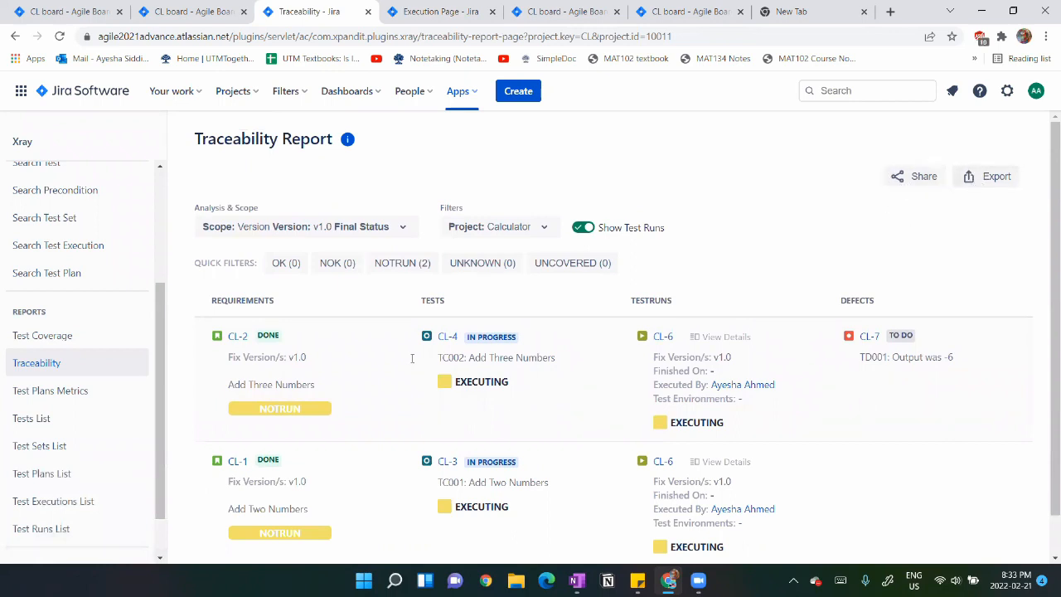
pyautogui.click(64, 337)
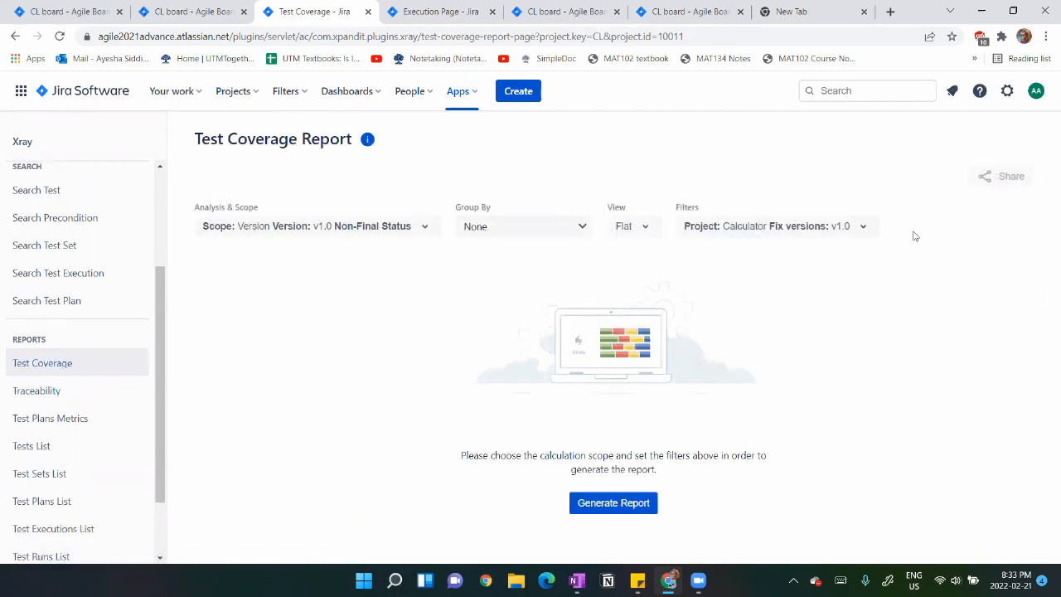
# On the active sprint board, move the TC001, TC002, TS001 and TD001 cards to Done.
pyautogui.scroll(5, 58, 286)
pyautogui.click(52, 290)
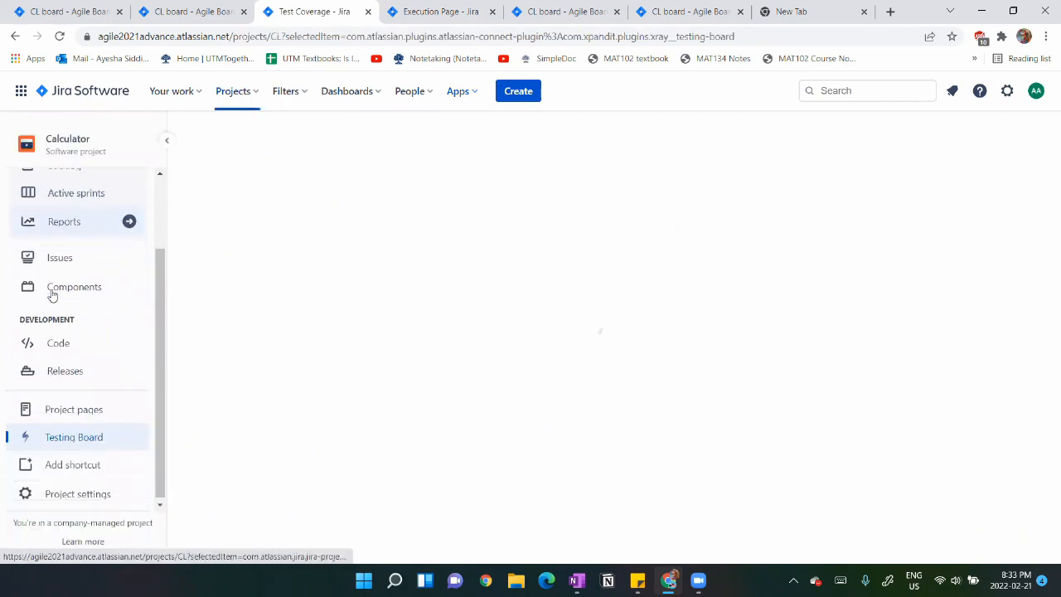
pyautogui.click(70, 192)
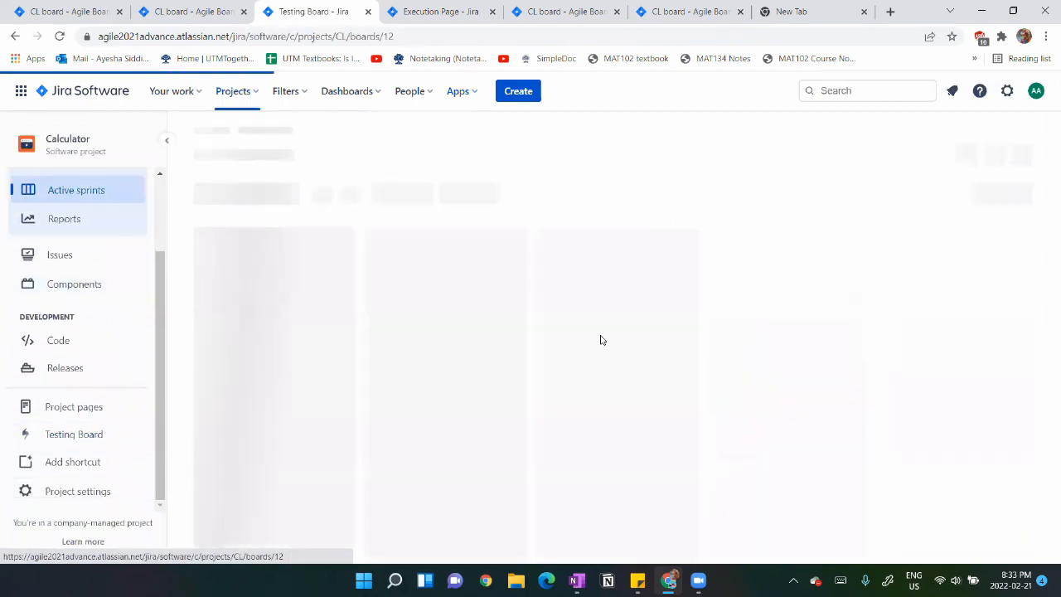
pyautogui.moveTo(569, 277); pyautogui.dragTo(880, 332)
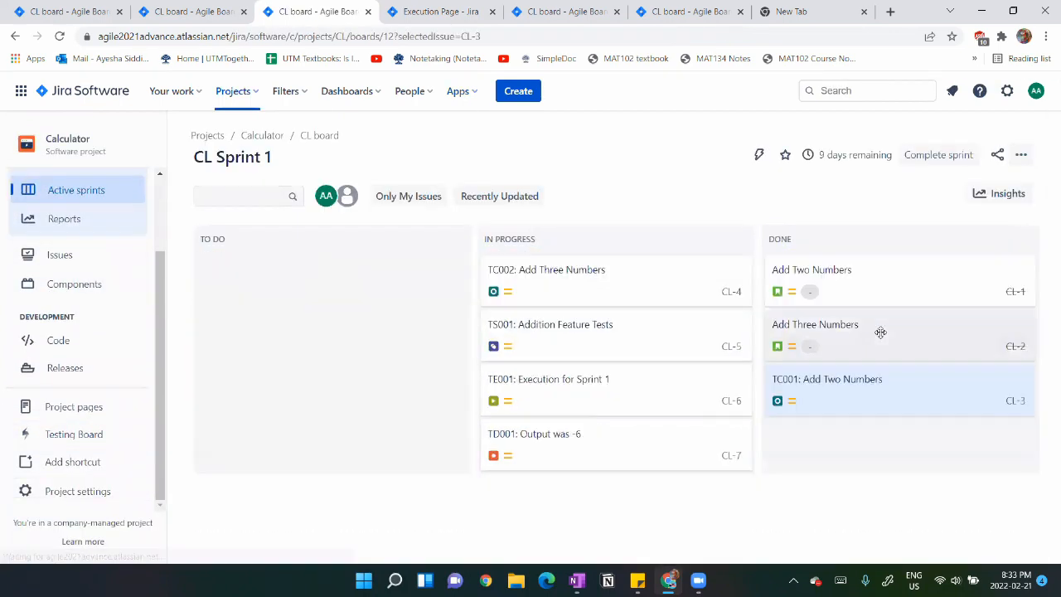
pyautogui.moveTo(581, 280); pyautogui.dragTo(848, 324)
pyautogui.moveTo(623, 281); pyautogui.dragTo(844, 324)
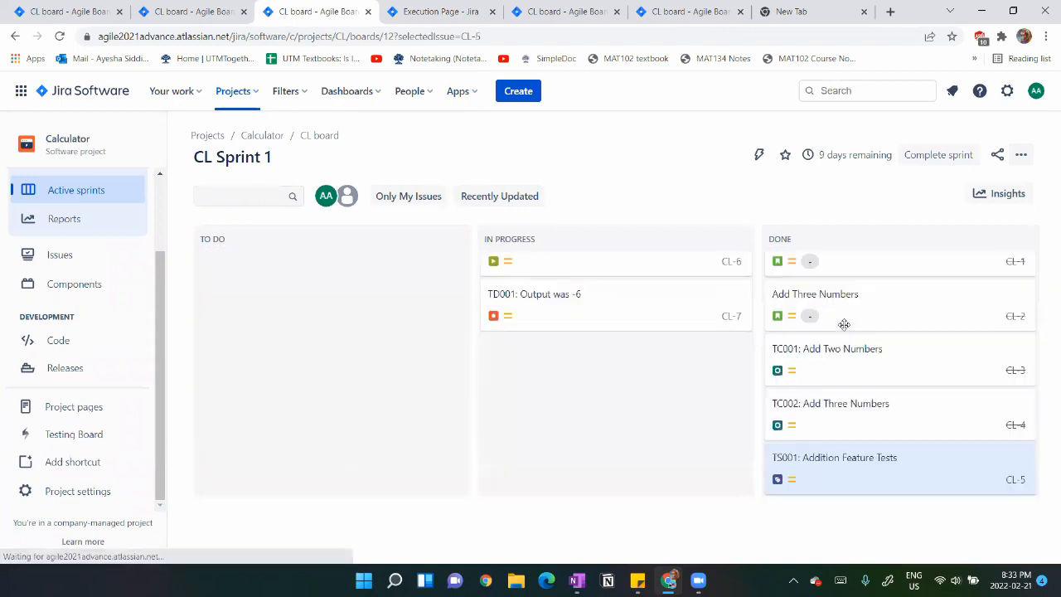
pyautogui.moveTo(689, 340); pyautogui.dragTo(850, 361)
# In the TE001 test execution, set TC002 to Passed and TC001 to Failed, and move the TE001 card to Done.
pyautogui.click(675, 283)
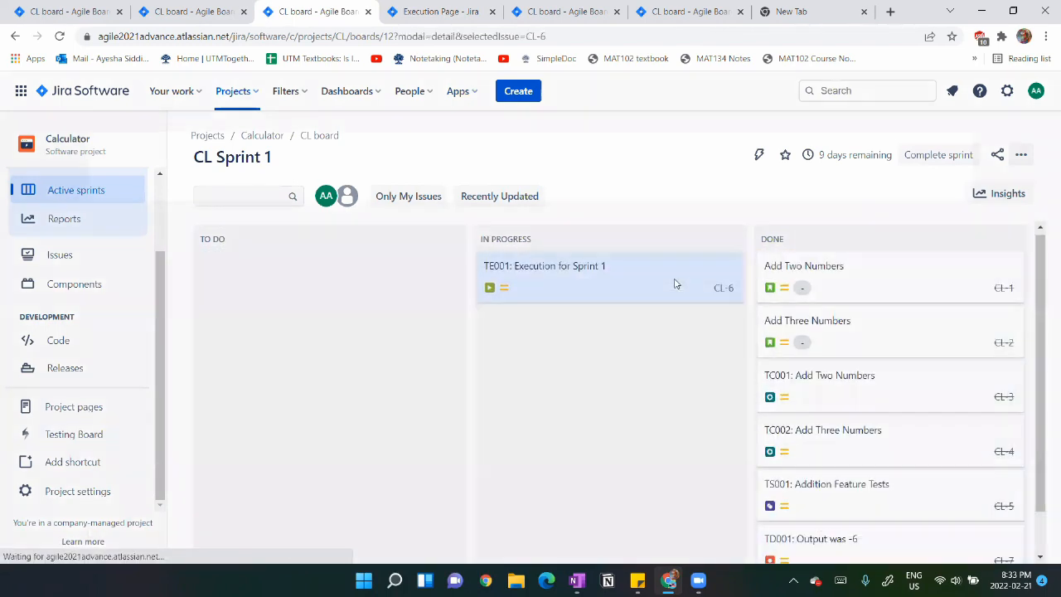
pyautogui.scroll(-2, 540, 301)
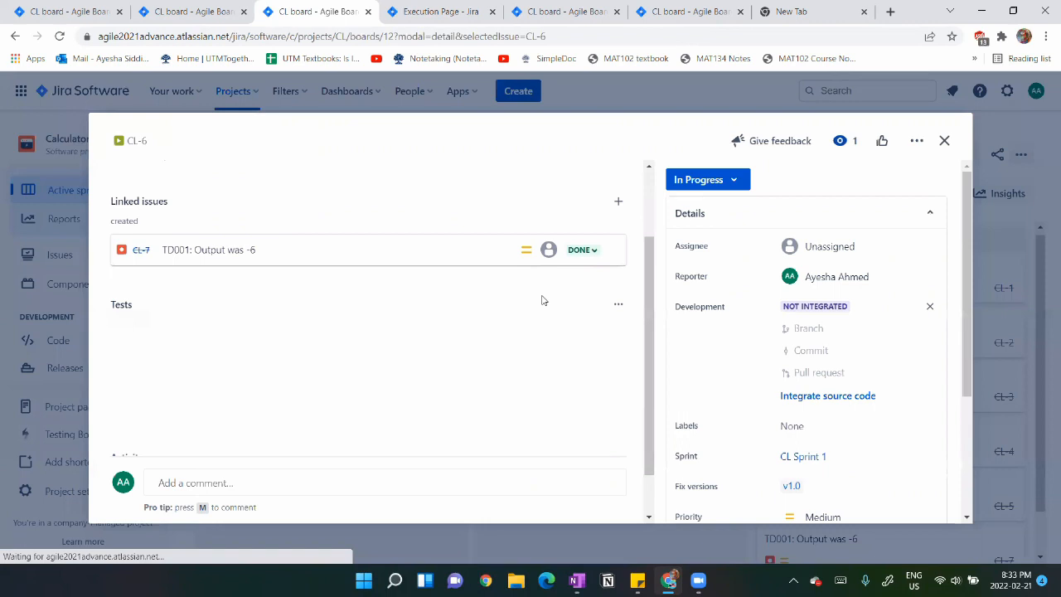
pyautogui.scroll(-3, 422, 355)
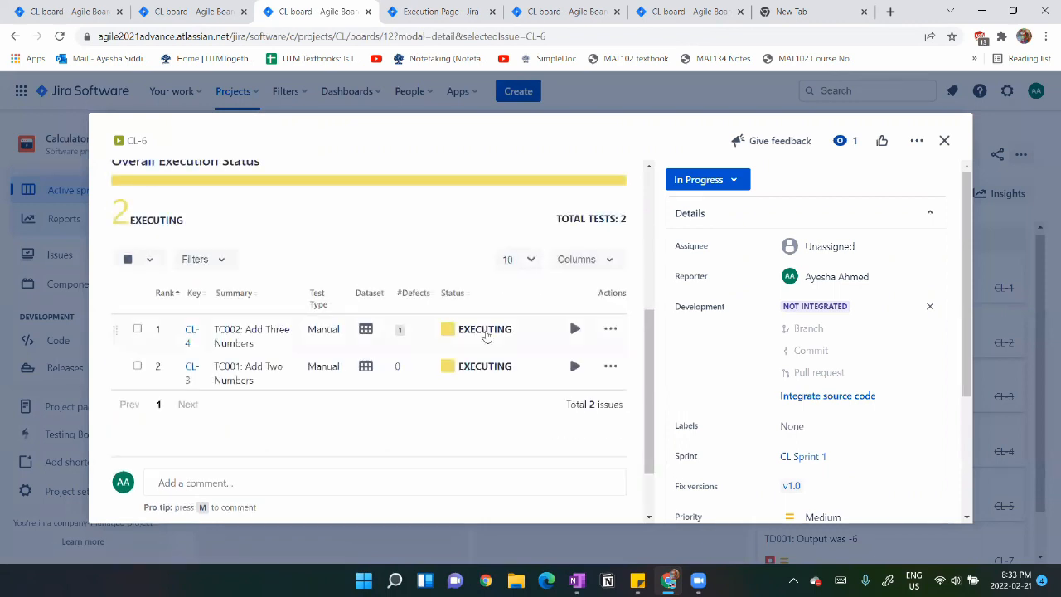
pyautogui.click(451, 335)
pyautogui.click(488, 362)
pyautogui.click(454, 368)
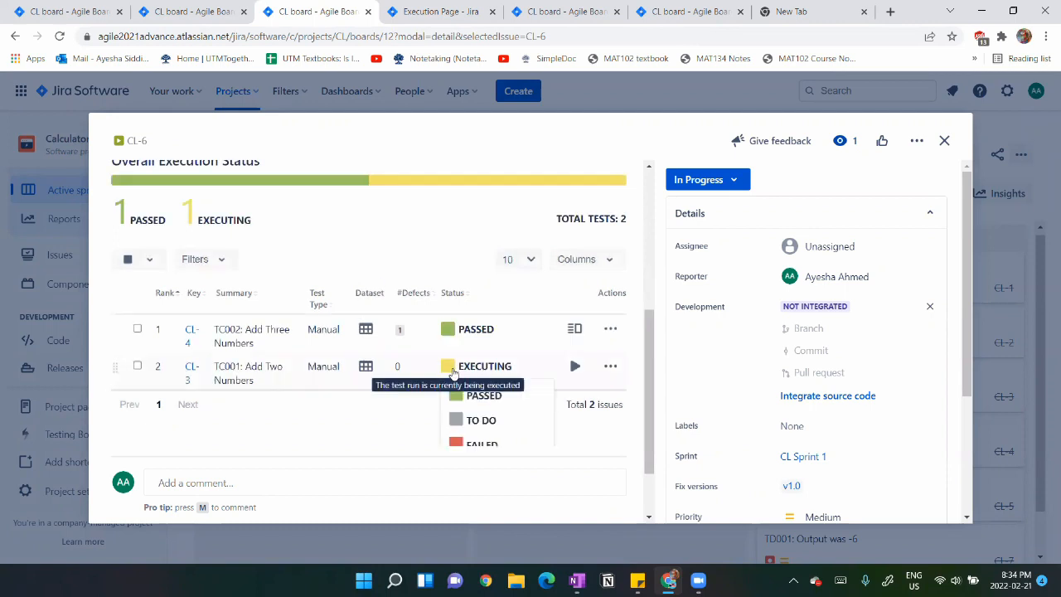
pyautogui.click(485, 445)
pyautogui.scroll(-1, 561, 438)
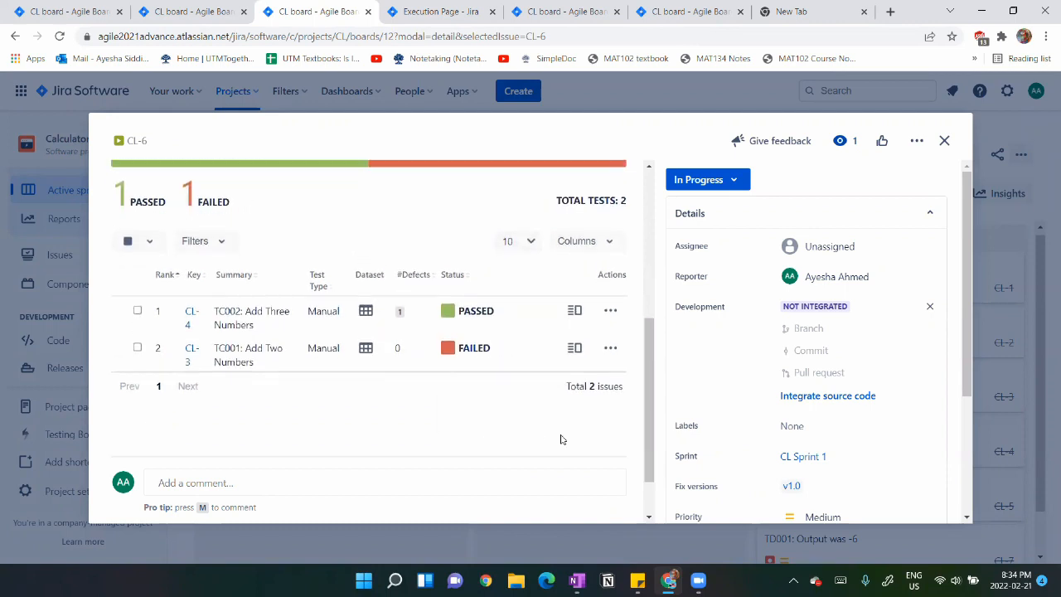
pyautogui.click(944, 146)
pyautogui.moveTo(636, 277); pyautogui.dragTo(796, 348)
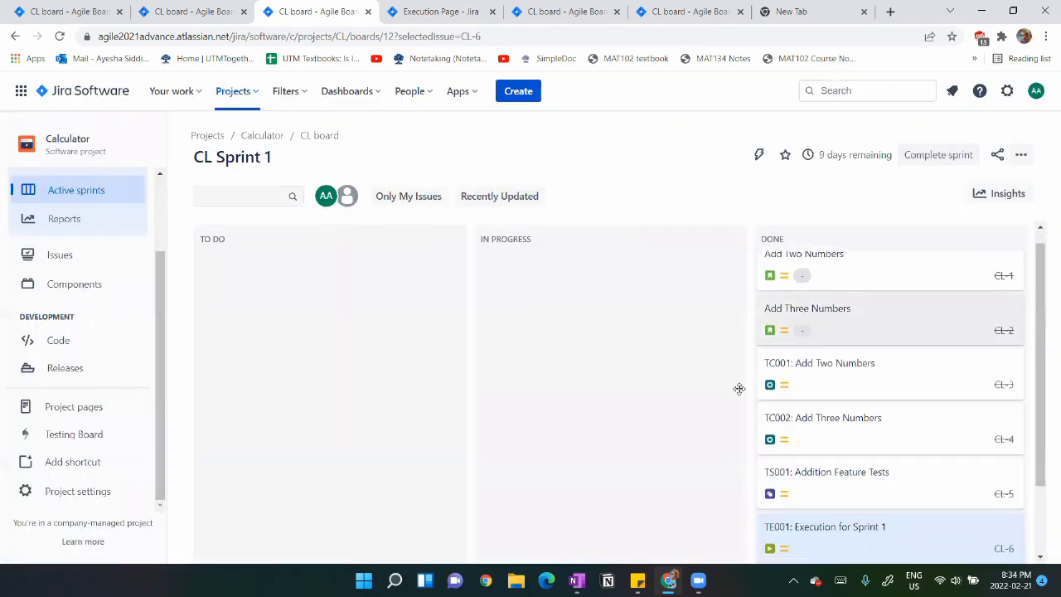
# Regenerate the traceability report for Calculator version v1.0 and review the final requirement, test, test run and defect statuses.
pyautogui.click(77, 434)
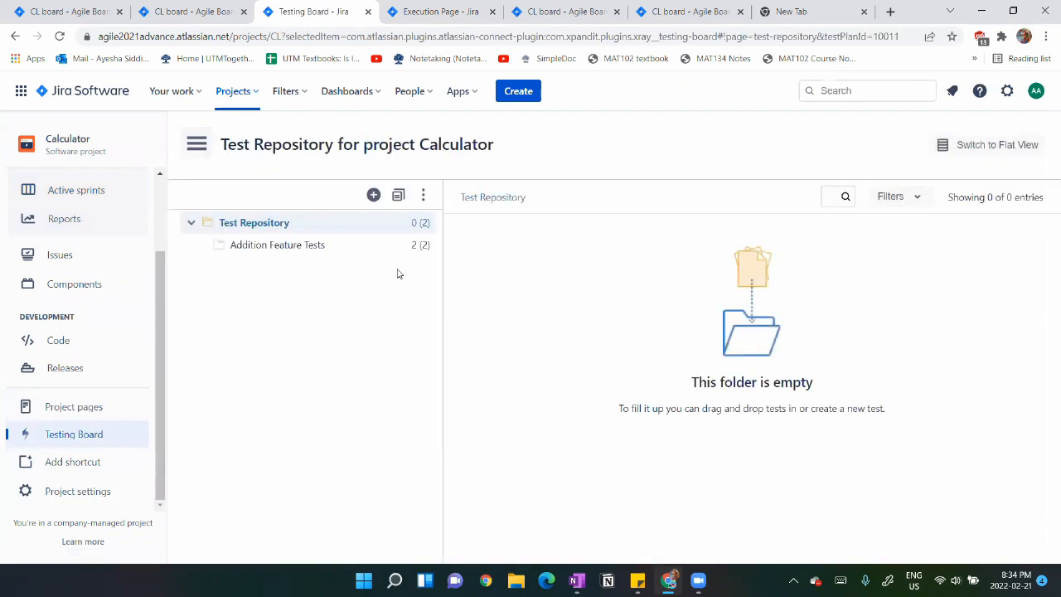
pyautogui.click(197, 144)
pyautogui.click(271, 357)
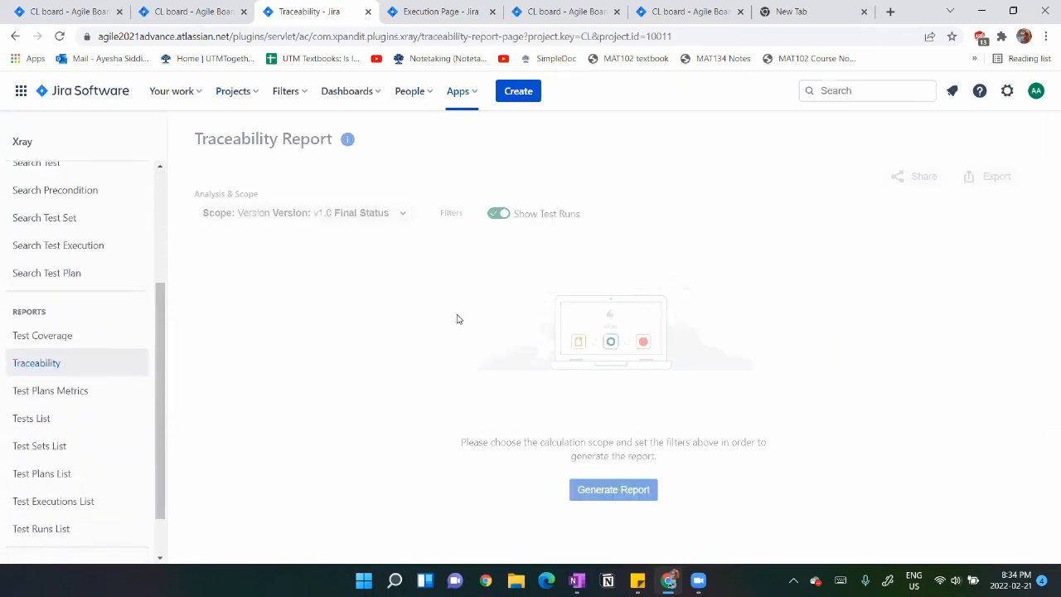
pyautogui.click(624, 506)
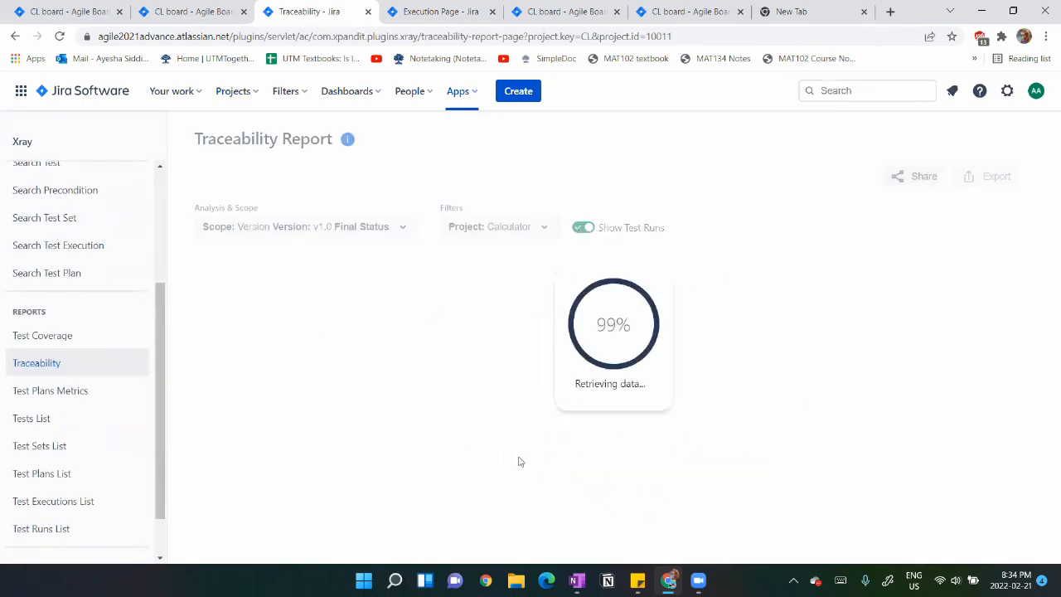
pyautogui.scroll(-1, 531, 446)
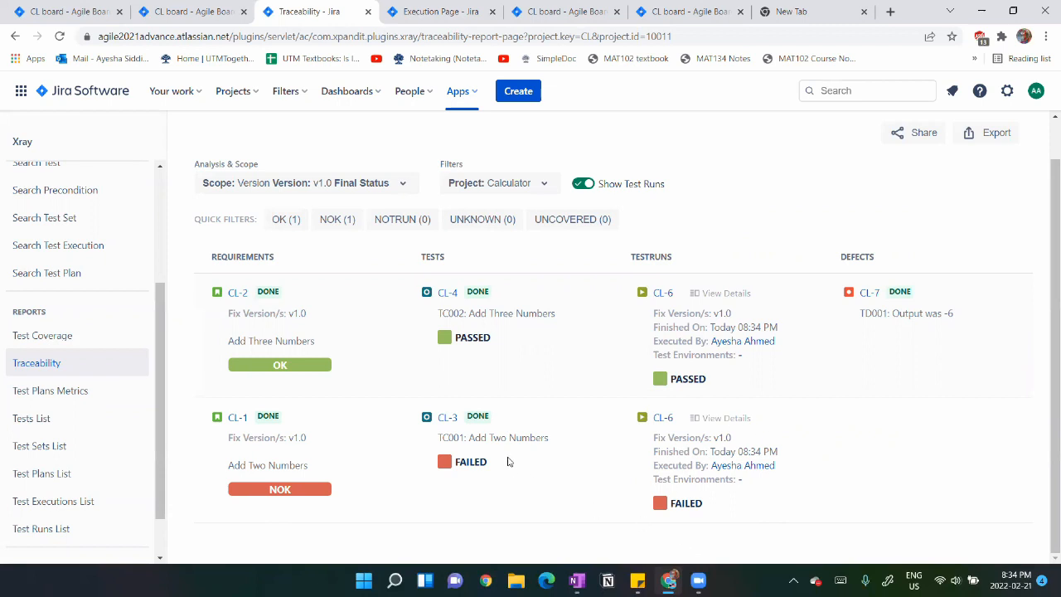
pyautogui.scroll(1, 328, 505)
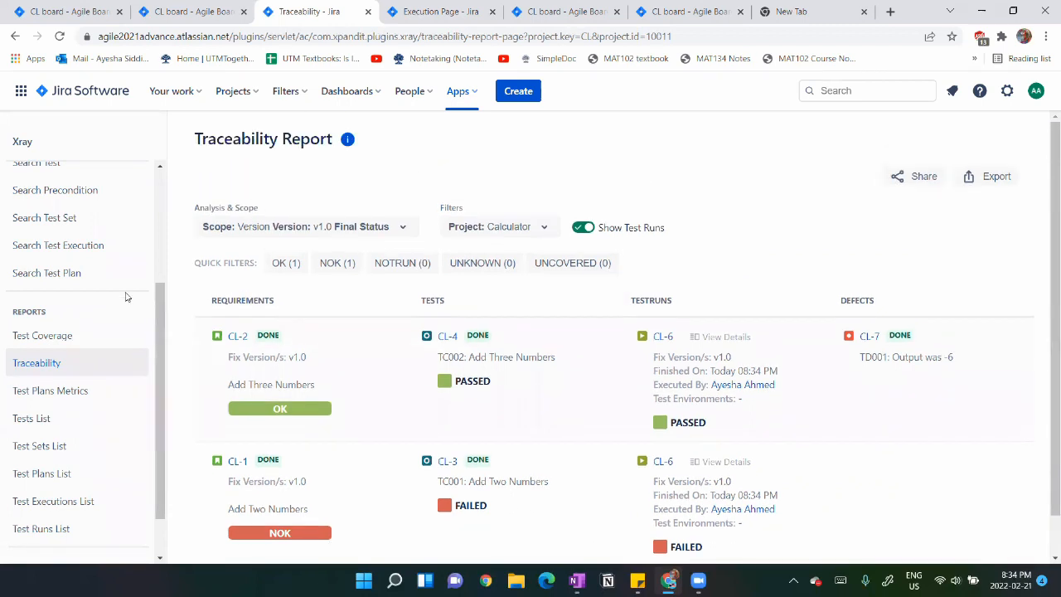
# Open the Calculator project's Testing Board, and switch to the OneNote notes to review the v2.0 sprint 2 plan.
pyautogui.scroll(3, 108, 249)
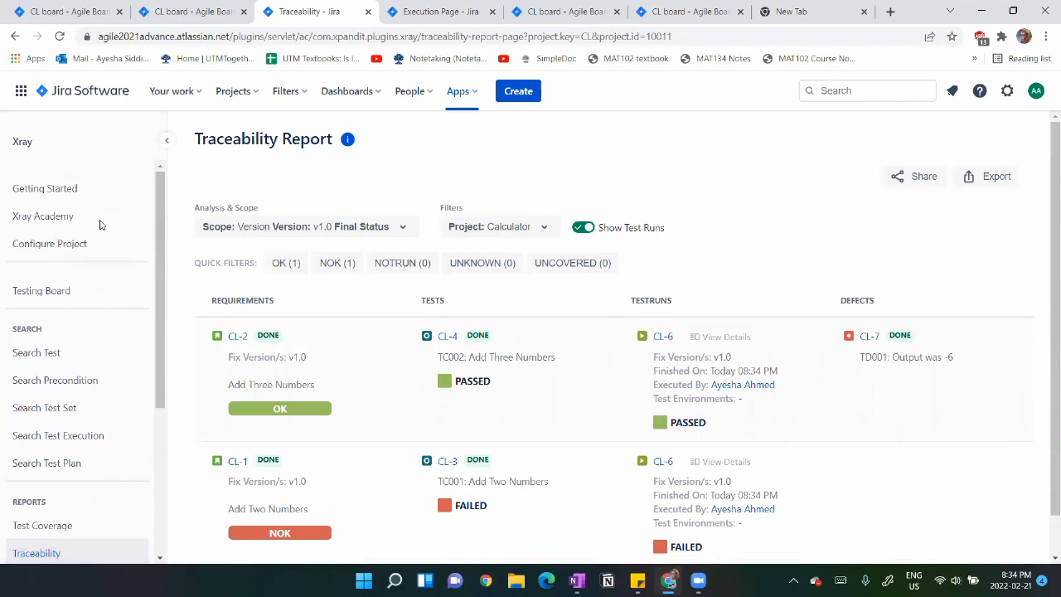
pyautogui.click(73, 300)
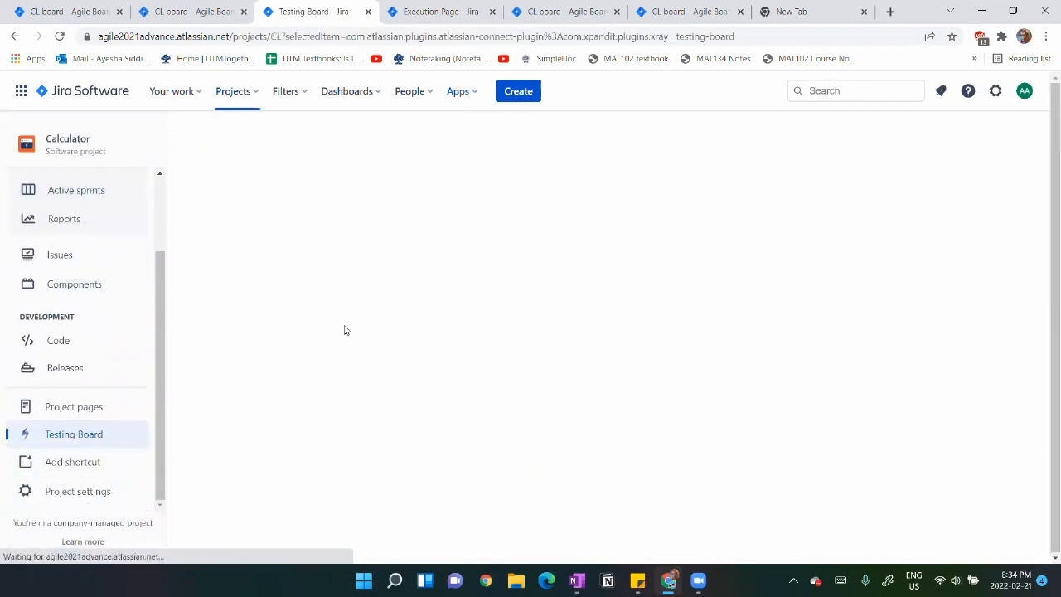
pyautogui.click(577, 581)
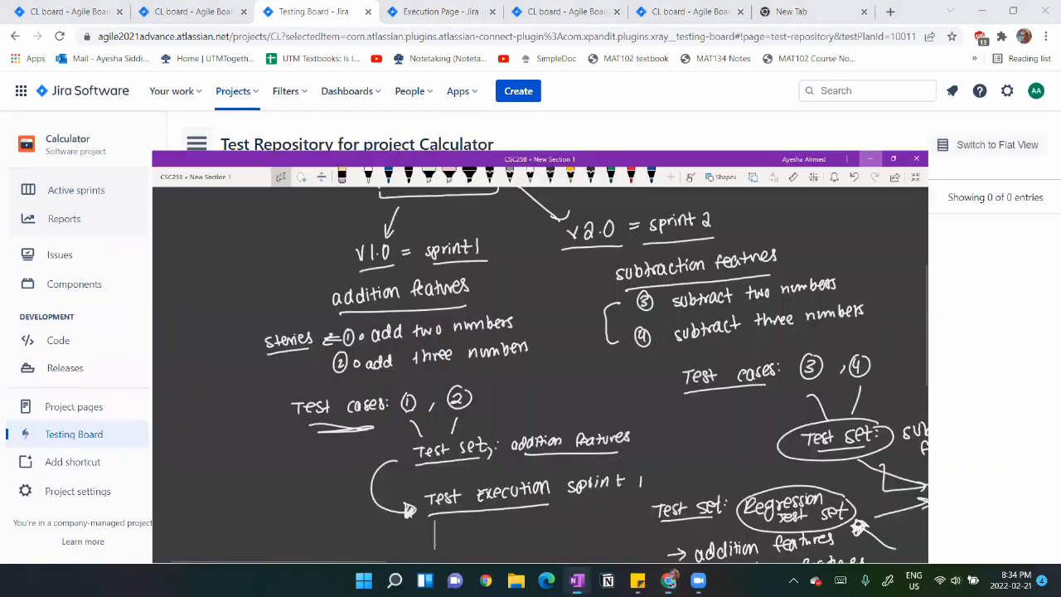
pyautogui.hscroll(3, 880, 248)
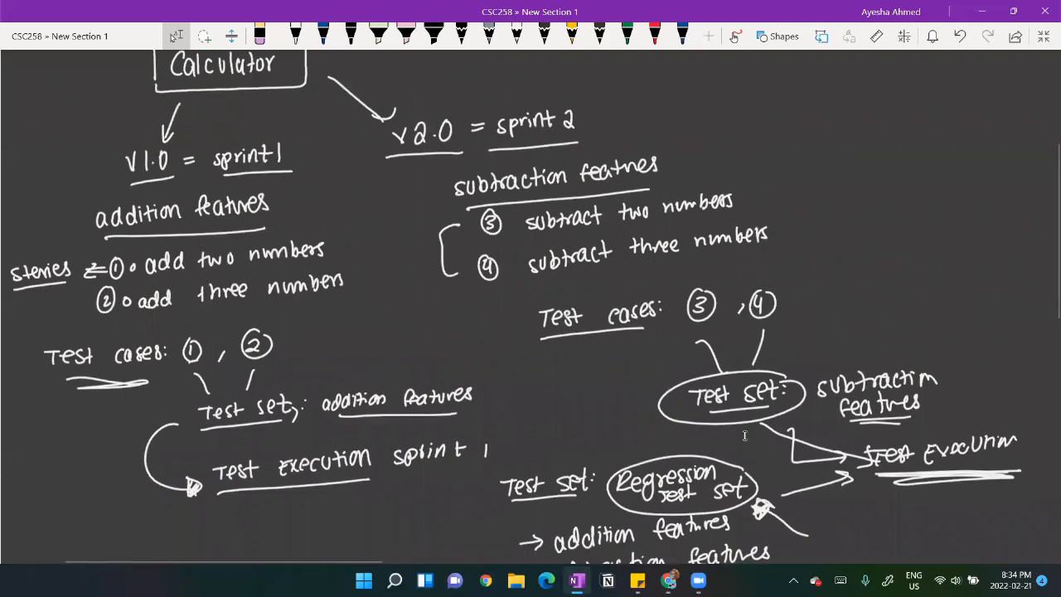
pyautogui.hscroll(1, 757, 430)
pyautogui.scroll(-2, 757, 430)
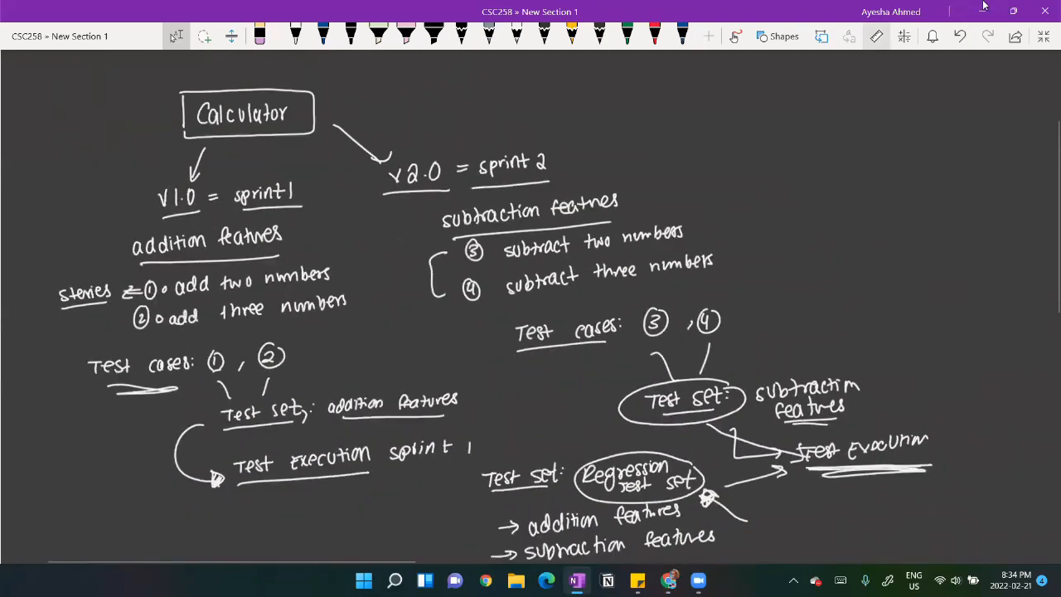
pyautogui.click(982, 10)
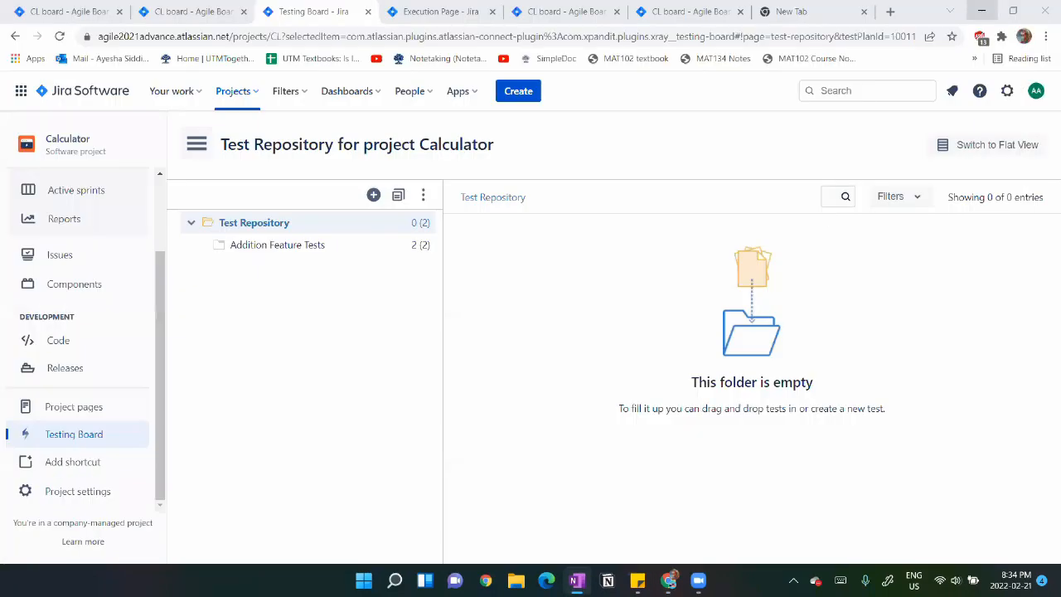
# Open the CL board's backlog and create a new sprint after CL Sprint 1.
pyautogui.scroll(3, 41, 207)
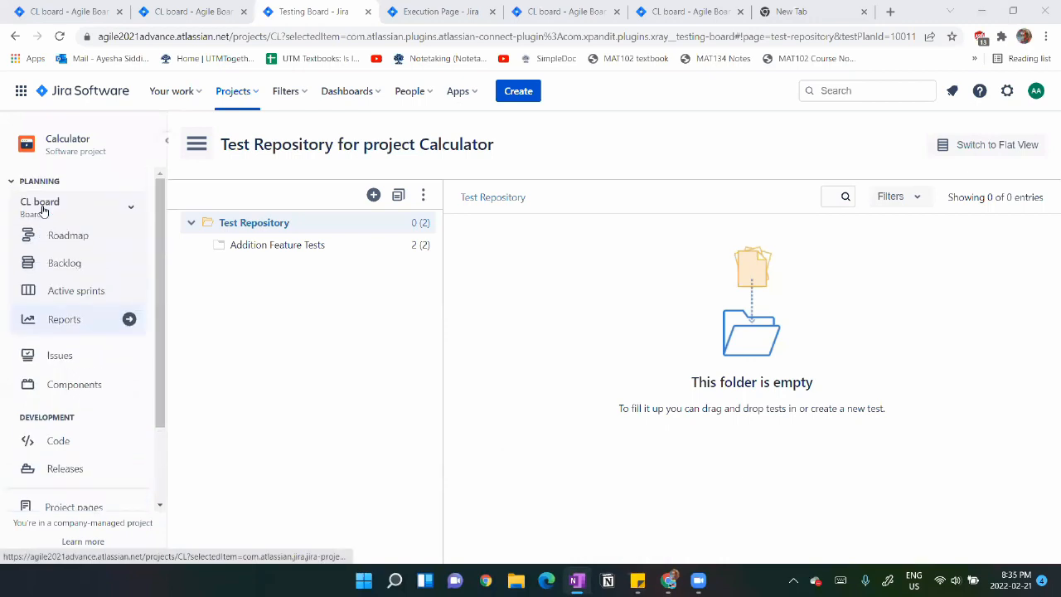
pyautogui.click(72, 266)
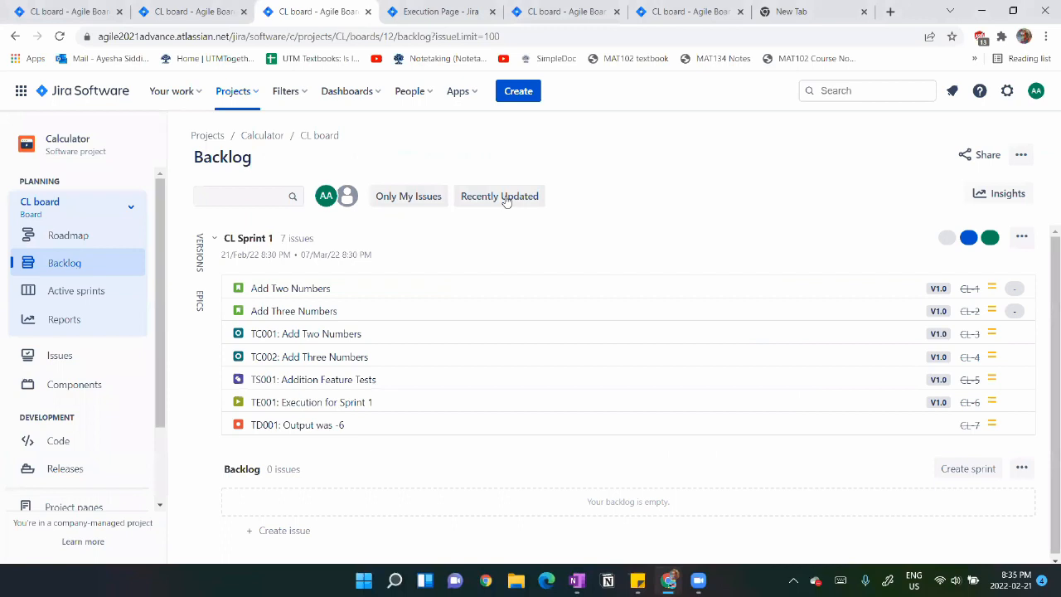
pyautogui.click(969, 466)
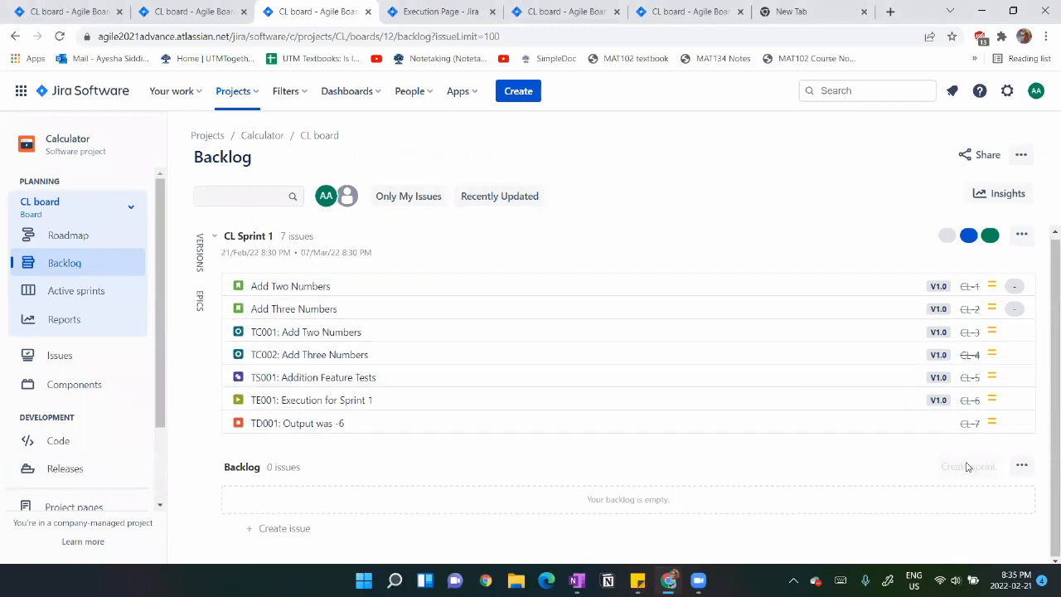
# Create version v2.0 for the Calculator project with the description "subtraction features".
pyautogui.click(199, 245)
pyautogui.click(305, 234)
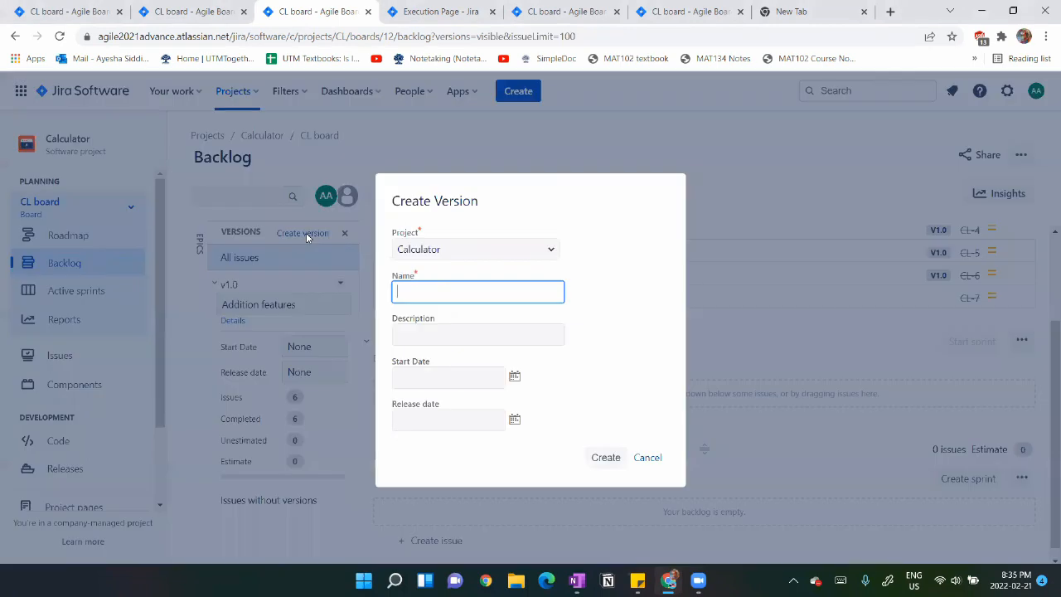
pyautogui.write('v2.0')
pyautogui.click(433, 331)
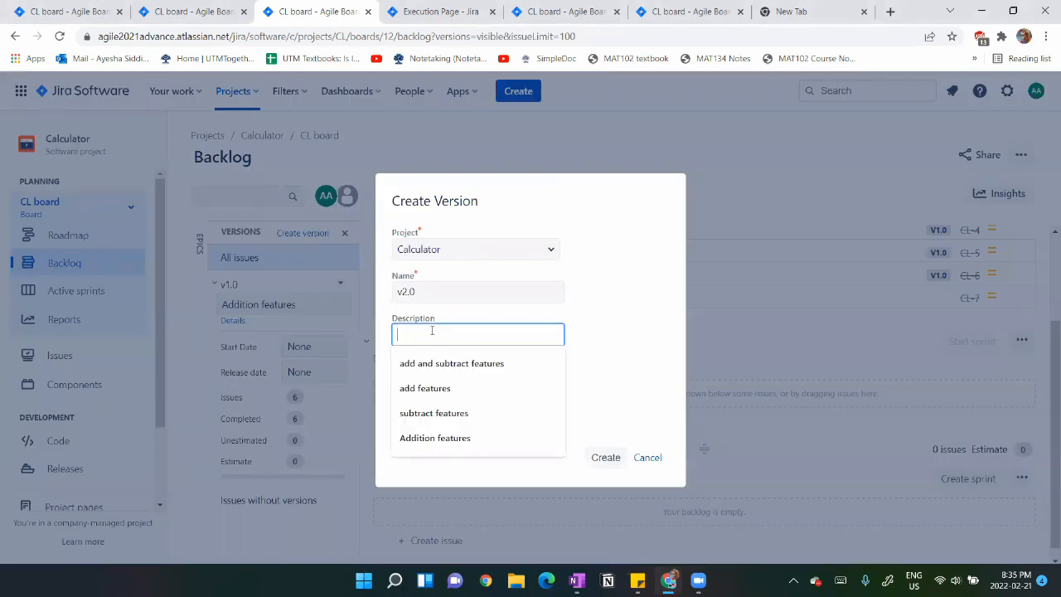
pyautogui.click(428, 414)
pyautogui.click(435, 335)
pyautogui.write('ion')
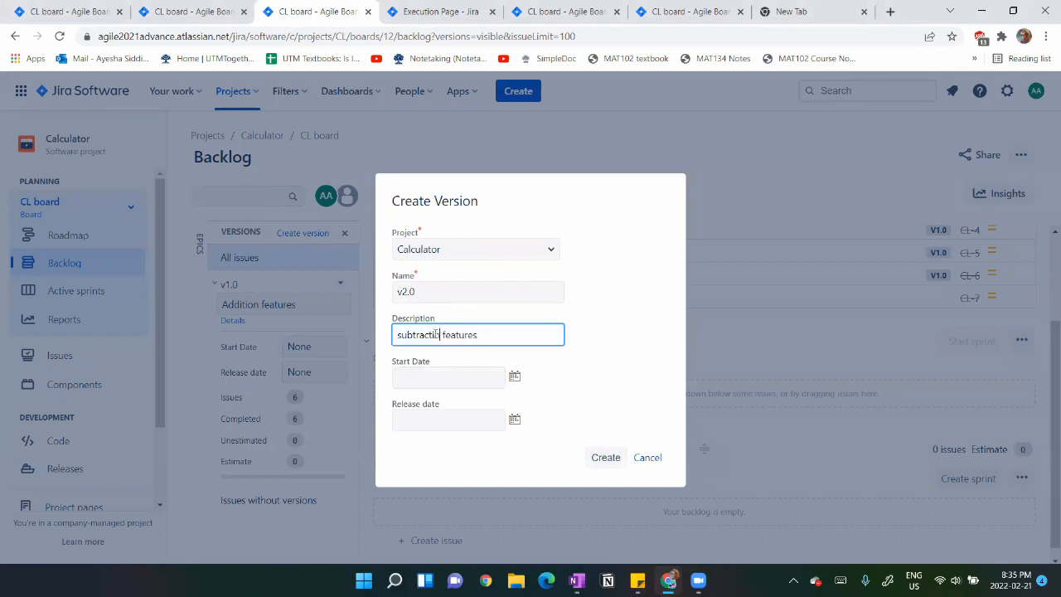
pyautogui.click(606, 461)
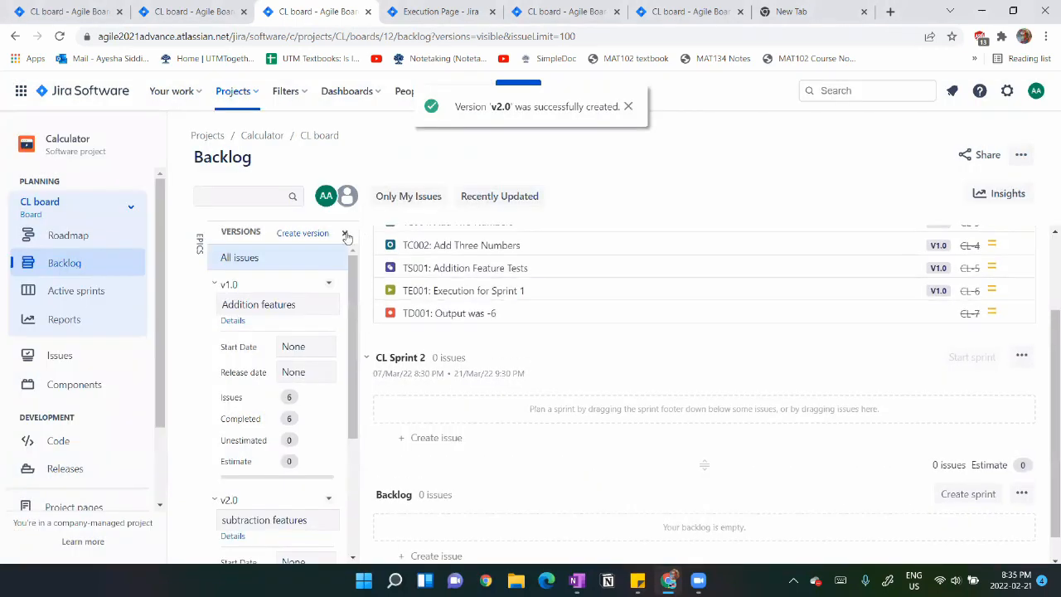
pyautogui.click(345, 233)
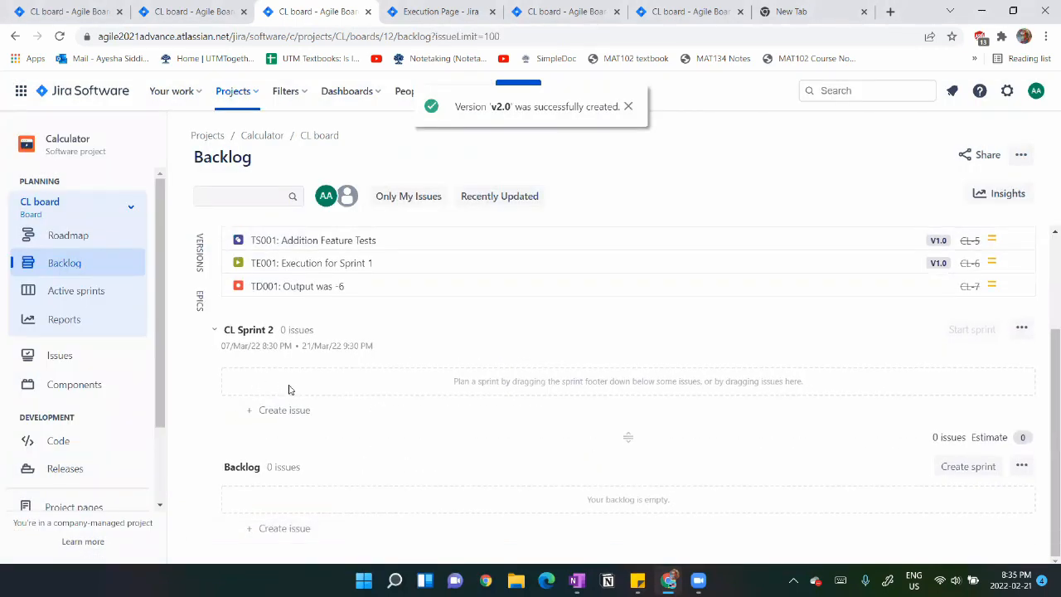
# Create a Test Set issue in the Calculator project with the summary "Regression Test Set".
pyautogui.click(523, 94)
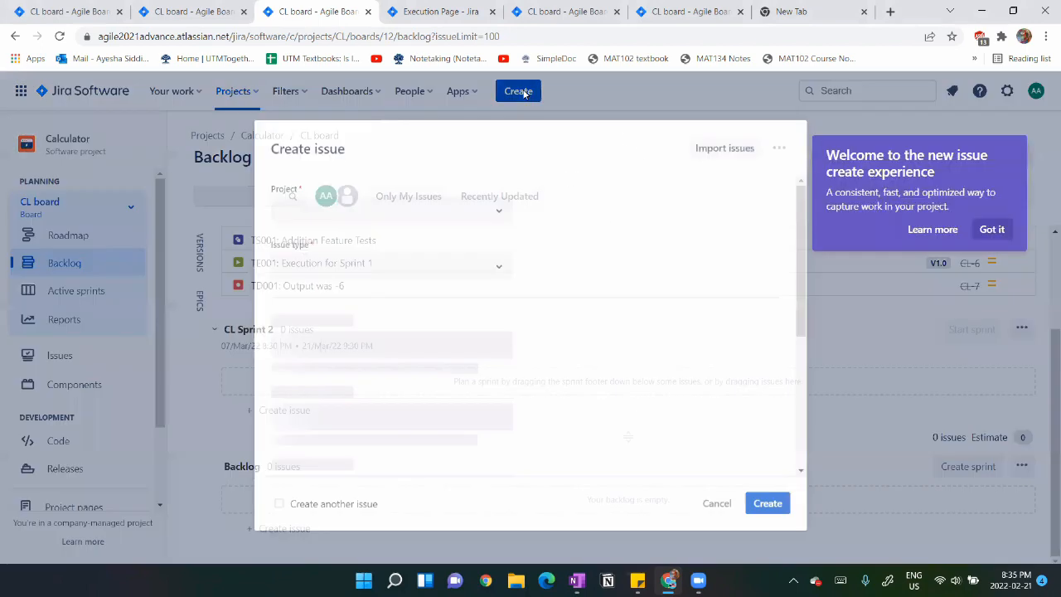
pyautogui.click(358, 265)
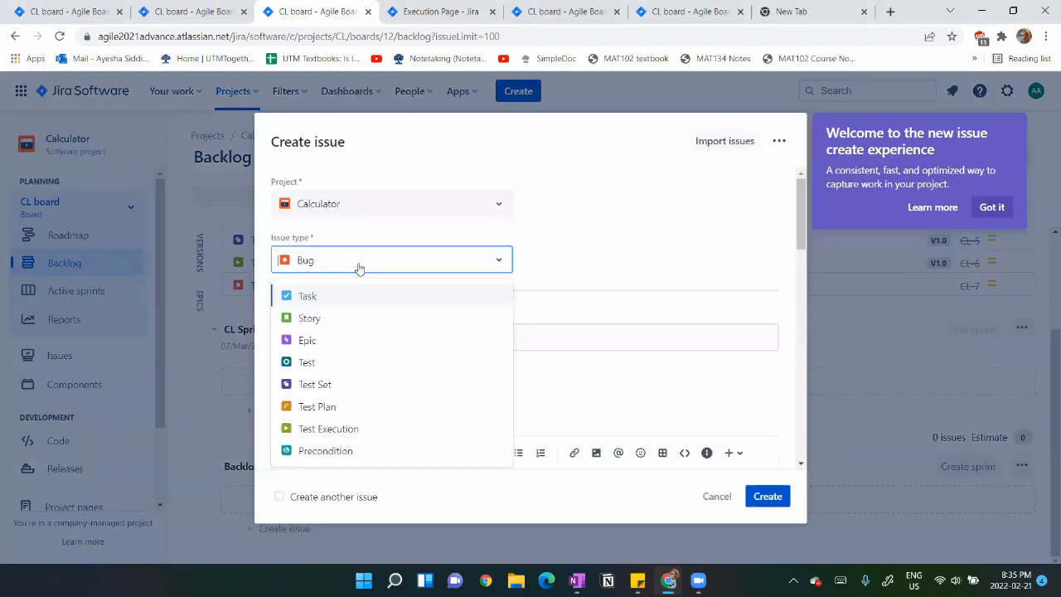
pyautogui.click(357, 384)
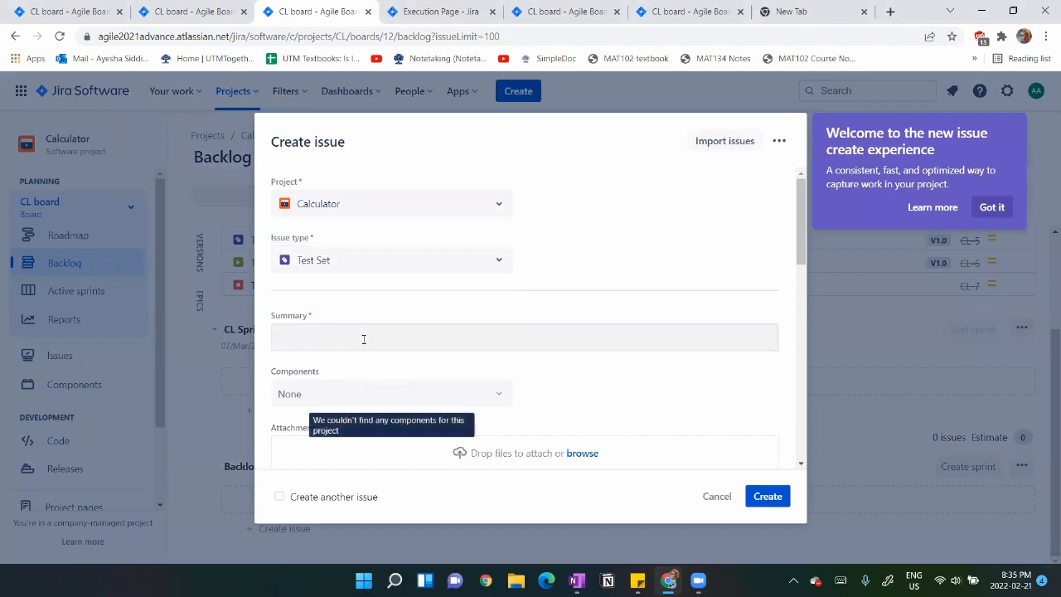
pyautogui.click(363, 339)
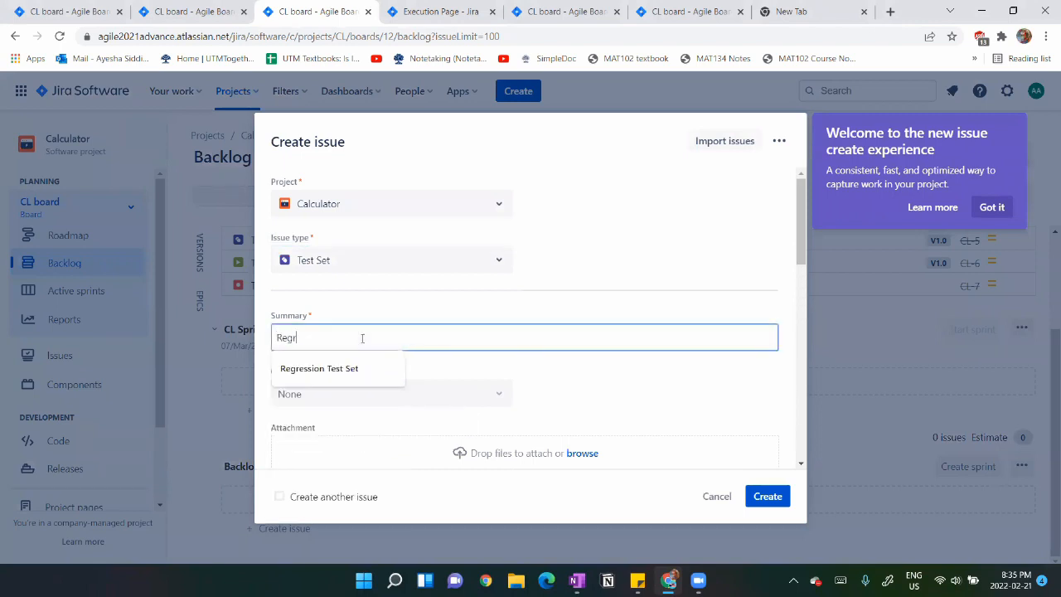
pyautogui.click(343, 370)
pyautogui.scroll(-5, 472, 382)
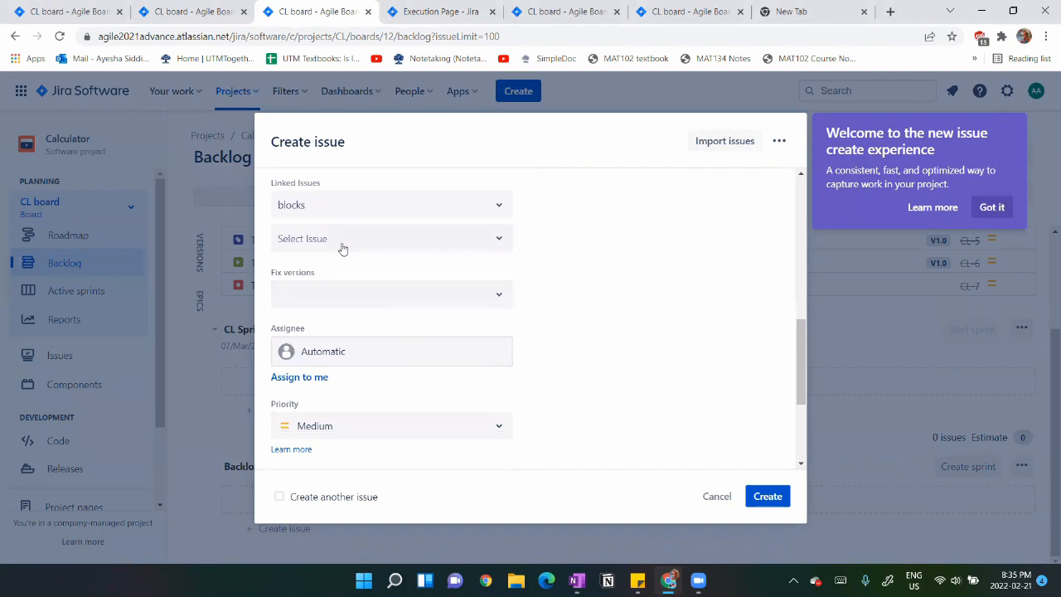
pyautogui.scroll(-3, 440, 367)
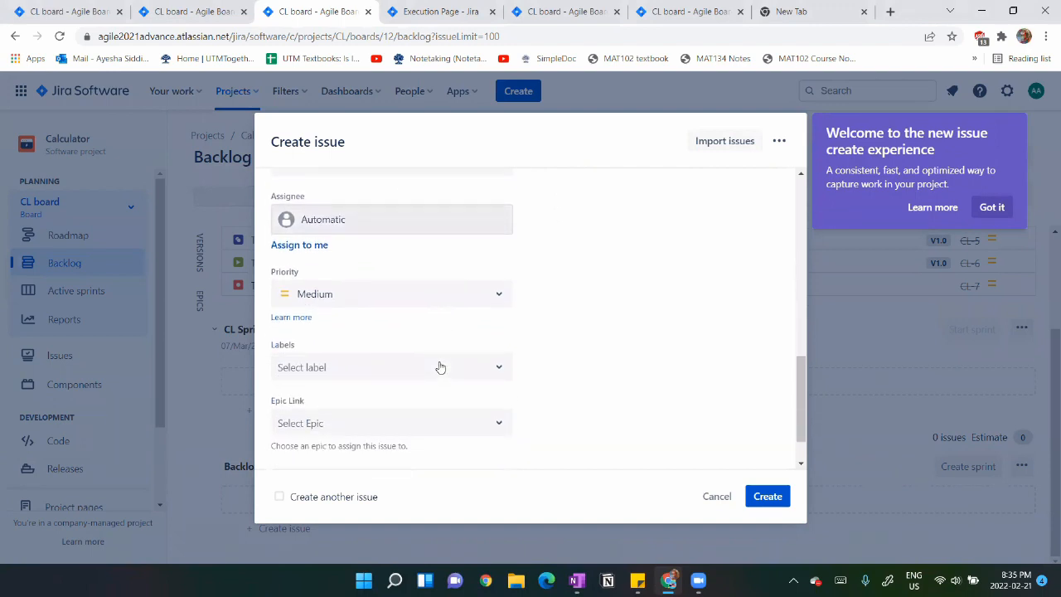
pyautogui.click(768, 497)
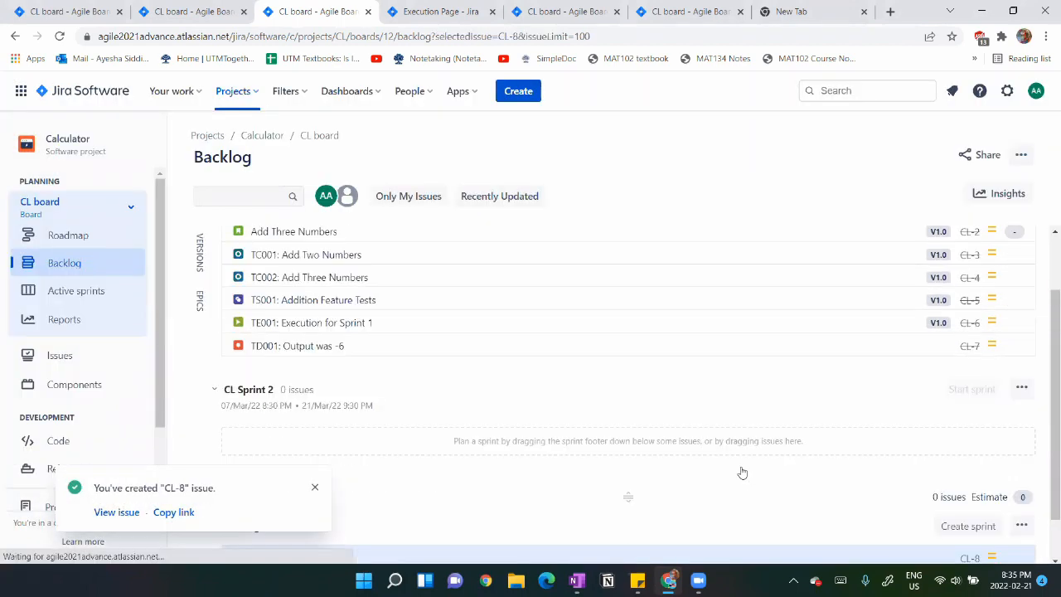
pyautogui.click(314, 488)
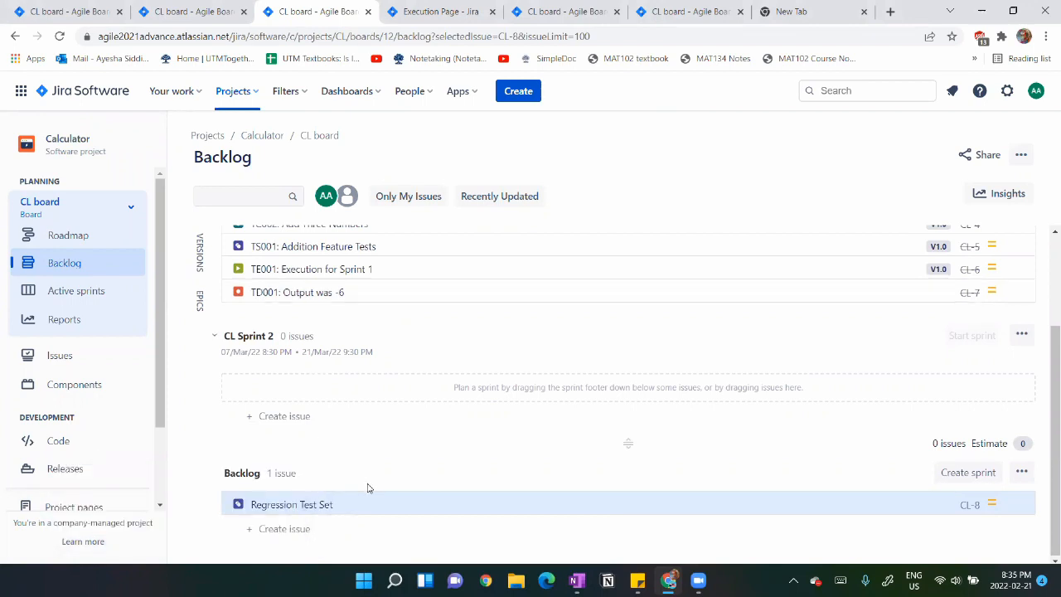
# Review the backlog's sprint issues and check the planned subtraction stories in the OneNote notes.
pyautogui.click(324, 508)
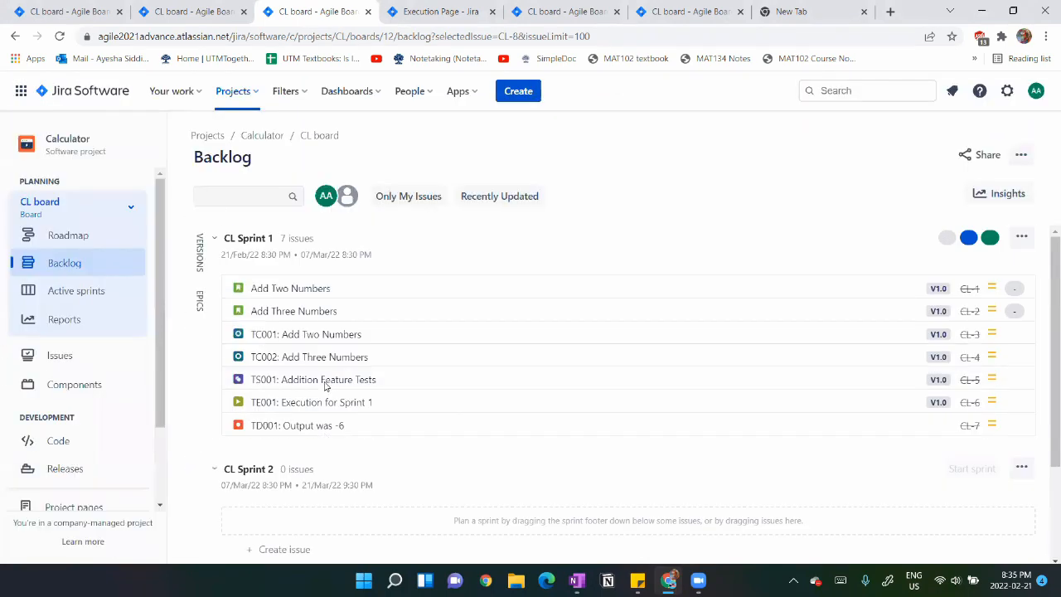
pyautogui.scroll(-2, 329, 390)
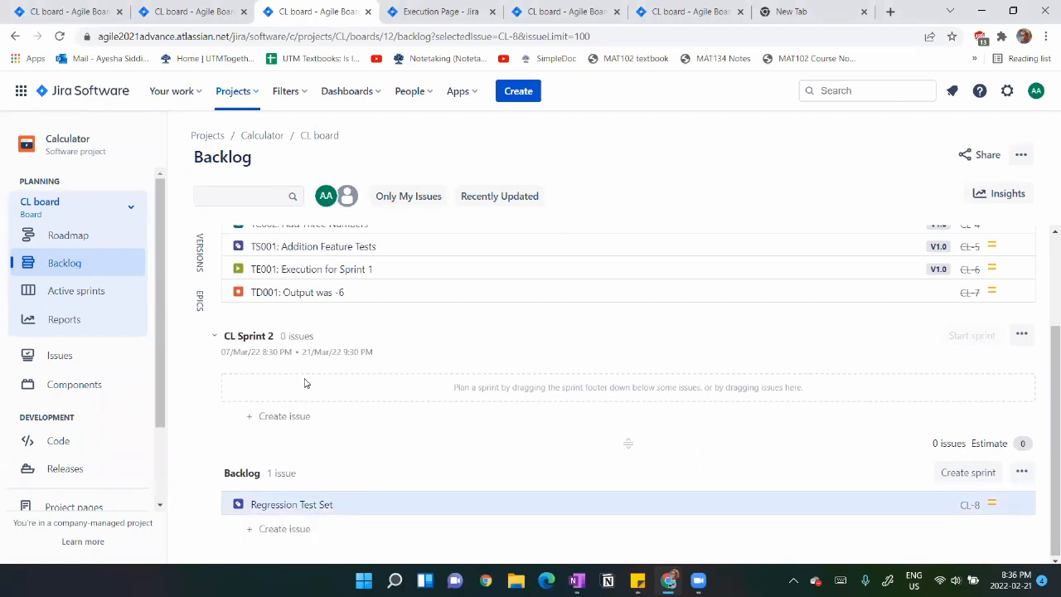
pyautogui.scroll(1, 304, 384)
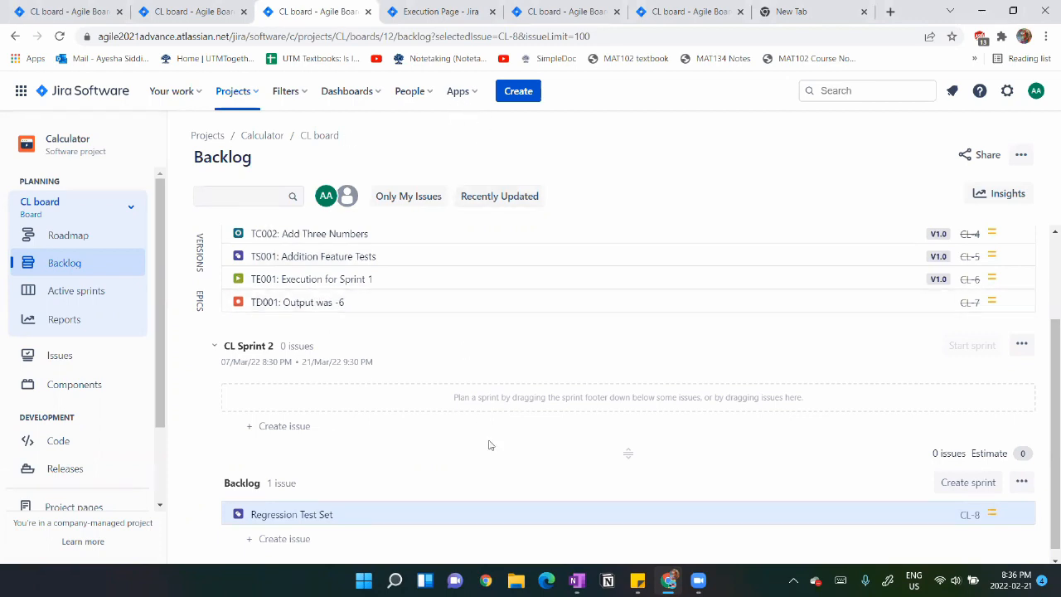
pyautogui.hotkey('alt', 'Tab')
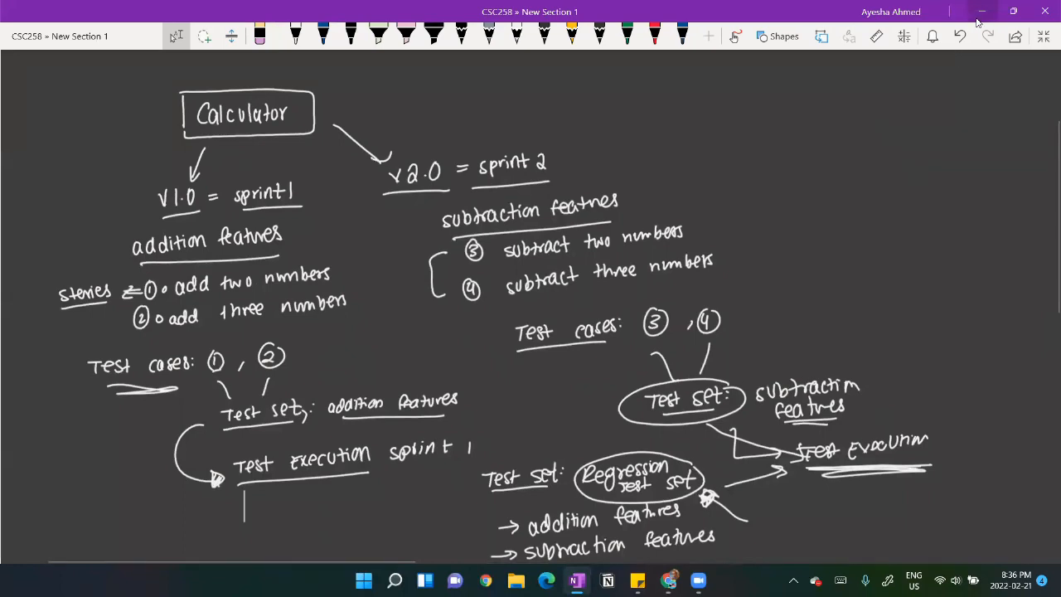
pyautogui.hotkey('alt', 'Tab')
# Start a new Story issue in the Calculator project with the summary "TC001: Subtract Two Numbers".
pyautogui.click(518, 91)
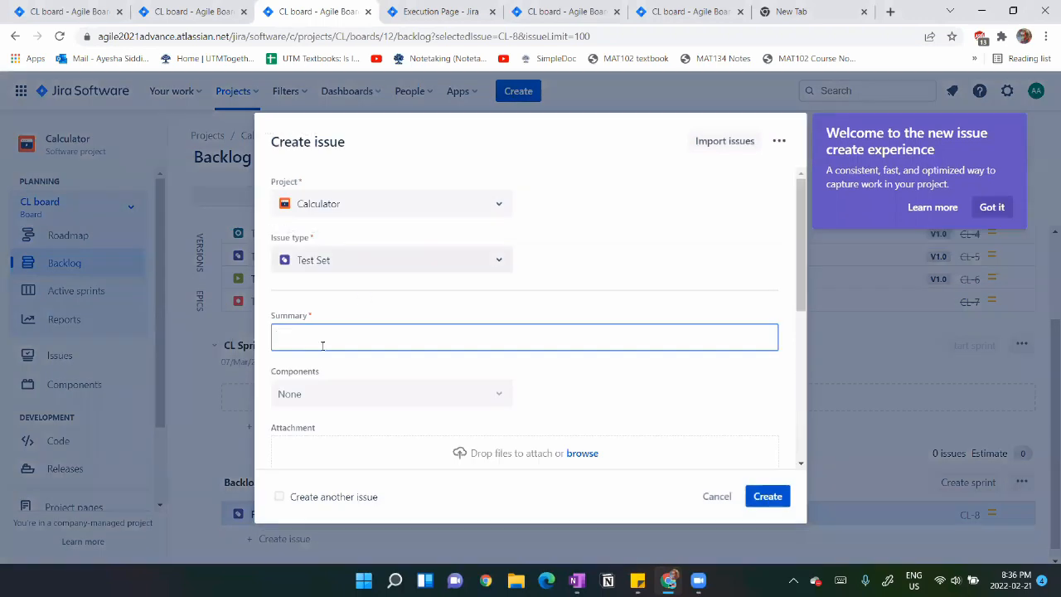
pyautogui.click(310, 260)
pyautogui.click(315, 303)
pyautogui.click(307, 346)
pyautogui.write('TC001: Subtract T')
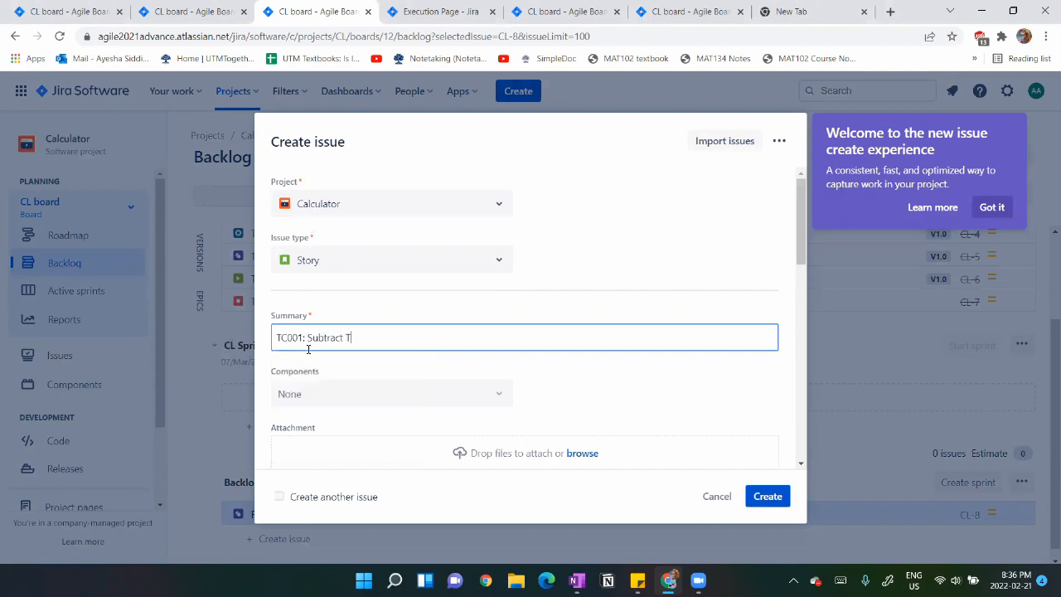
pyautogui.write('wo Num')
# Assign the "TC001: Subtract Two Numbers" story to fix version v2.0 and CL Sprint 2, and create it.
pyautogui.scroll(-10, 308, 349)
pyautogui.scroll(2, 320, 276)
pyautogui.click(320, 277)
pyautogui.click(326, 360)
pyautogui.scroll(-3, 329, 365)
pyautogui.click(338, 440)
pyautogui.click(619, 436)
pyautogui.click(465, 440)
pyautogui.scroll(-2, 464, 517)
pyautogui.click(387, 534)
pyautogui.click(759, 498)
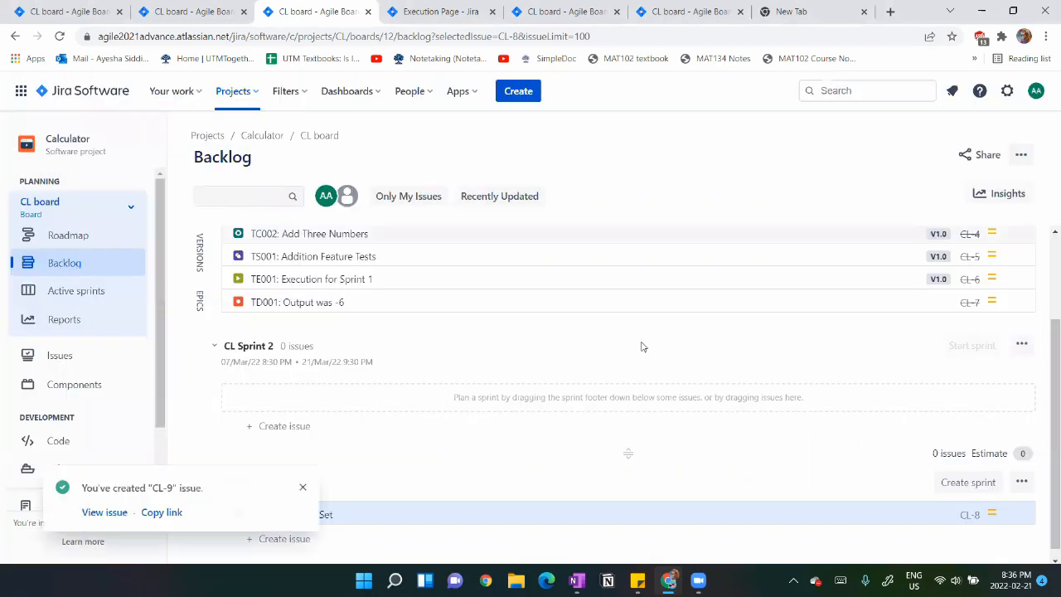
# Start another Story issue with the summary "TC002: Subtract Three Numbers".
pyautogui.click(521, 92)
pyautogui.write('A')
pyautogui.press('BackSpace')
pyautogui.write('TC002: S')
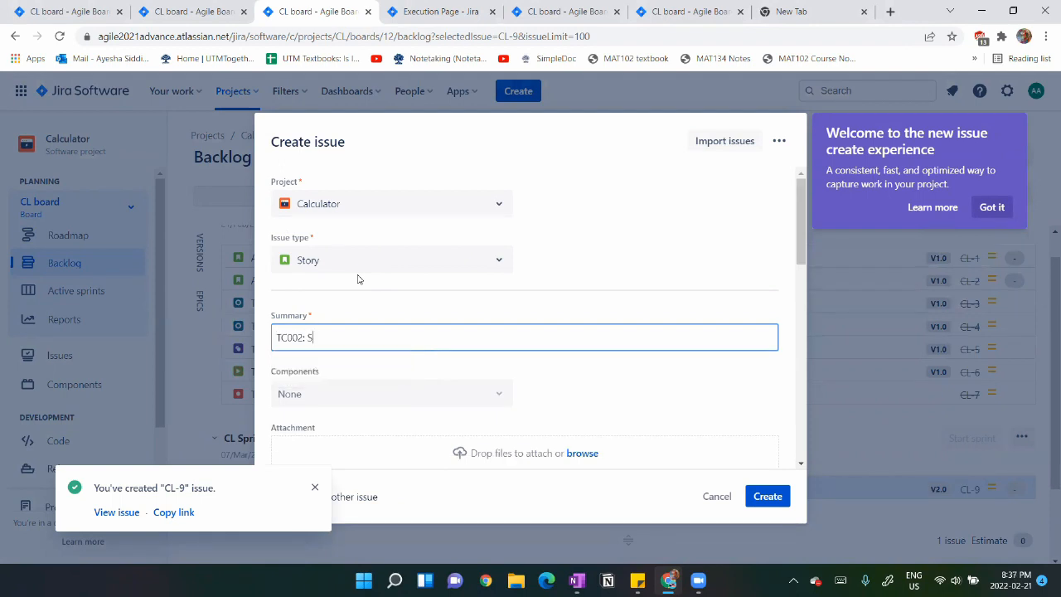
pyautogui.write('ubtract Three Numbers')
# Assign the "TC002: Subtract Three Numbers" story to fix version v2.0 and CL Sprint 2, and create it.
pyautogui.scroll(-5, 359, 278)
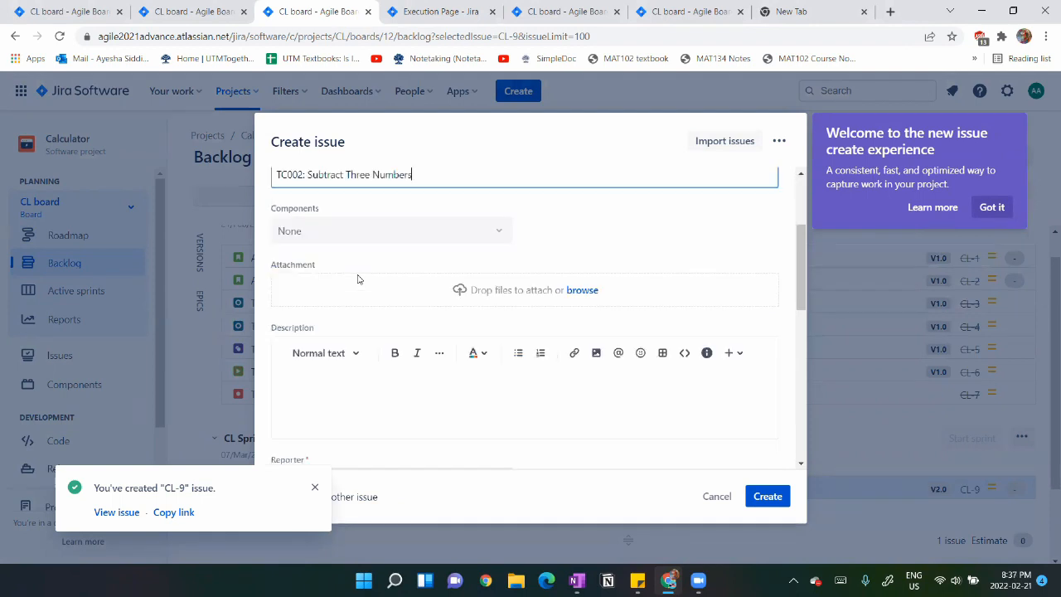
pyautogui.click(331, 307)
pyautogui.click(317, 382)
pyautogui.scroll(-2, 514, 402)
pyautogui.scroll(-2, 514, 402)
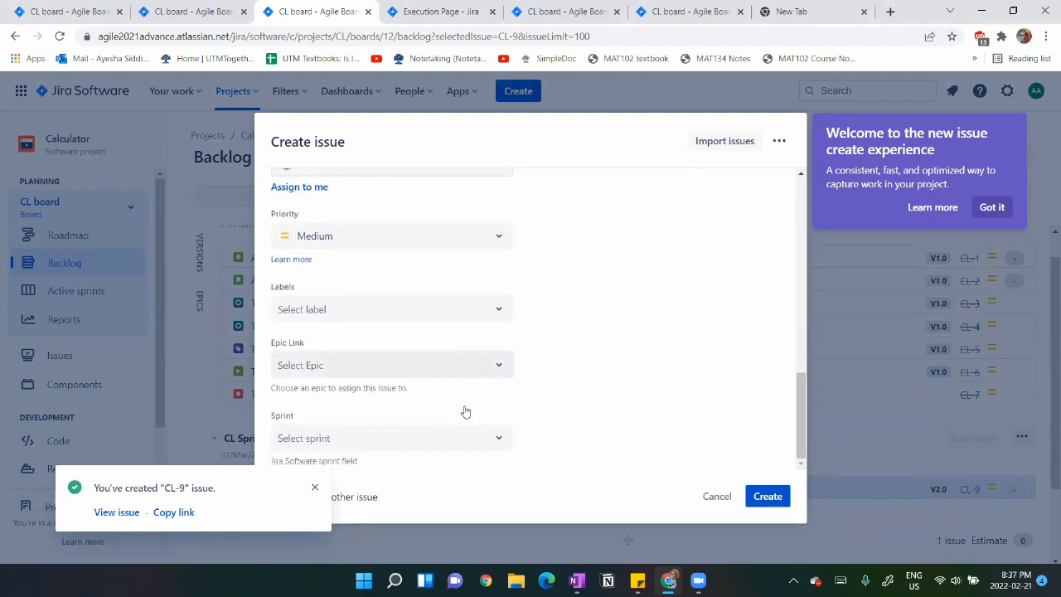
pyautogui.click(410, 438)
pyautogui.click(433, 533)
pyautogui.click(763, 498)
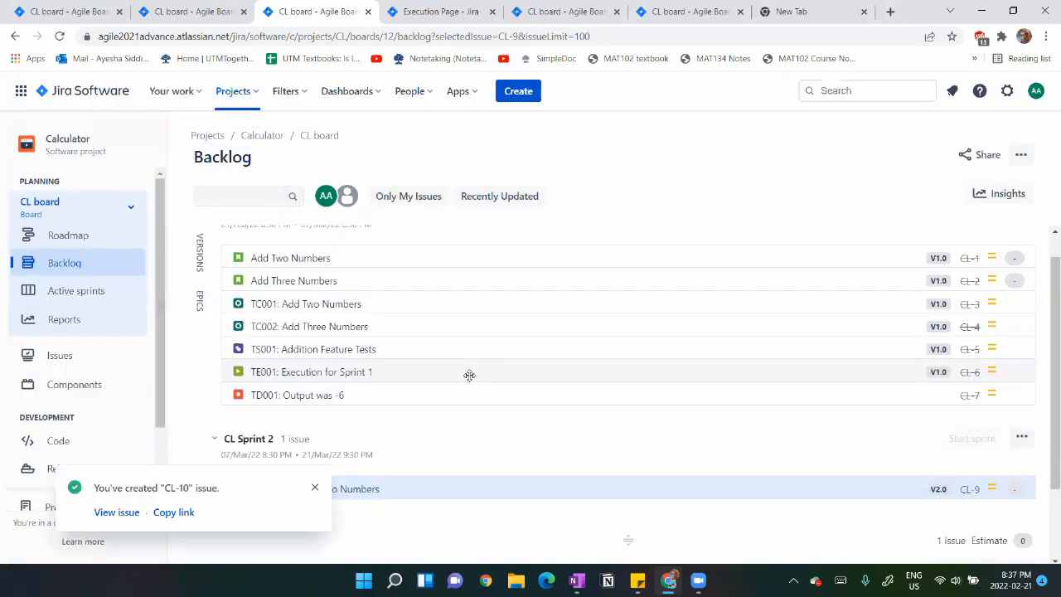
pyautogui.click(315, 485)
pyautogui.hotkey('alt', 'Tab')
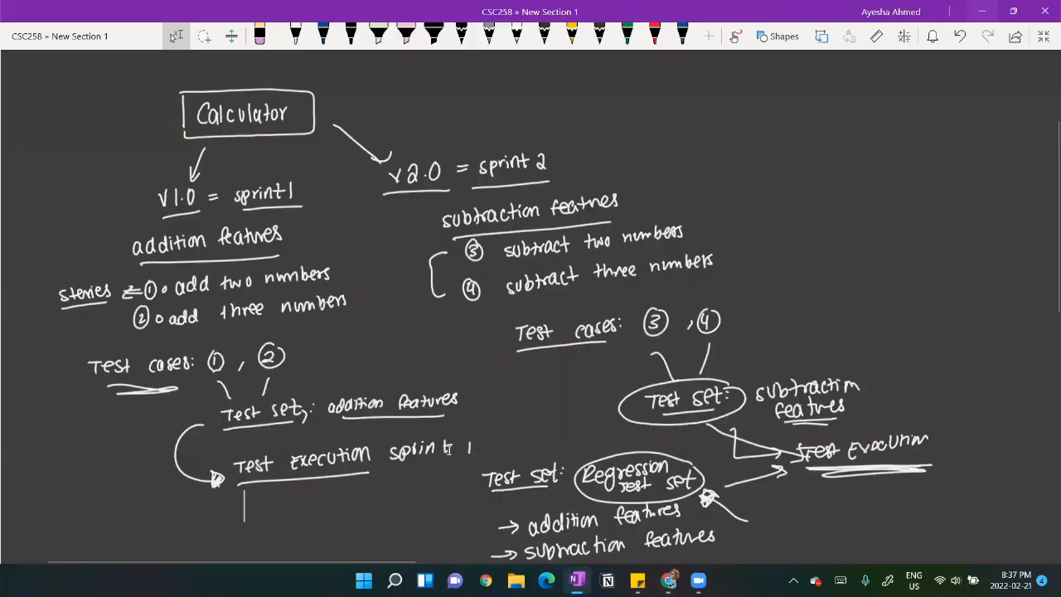
pyautogui.click(981, 10)
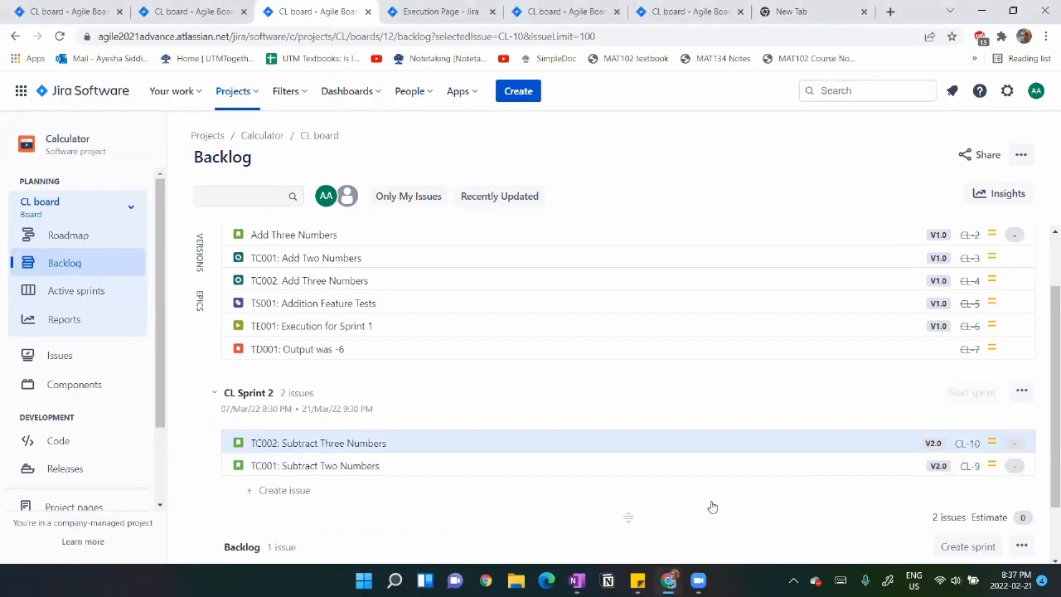
# Open the Test Coverage report from the Calculator project's Testing Board.
pyautogui.scroll(-1, 713, 506)
pyautogui.scroll(-2, 66, 497)
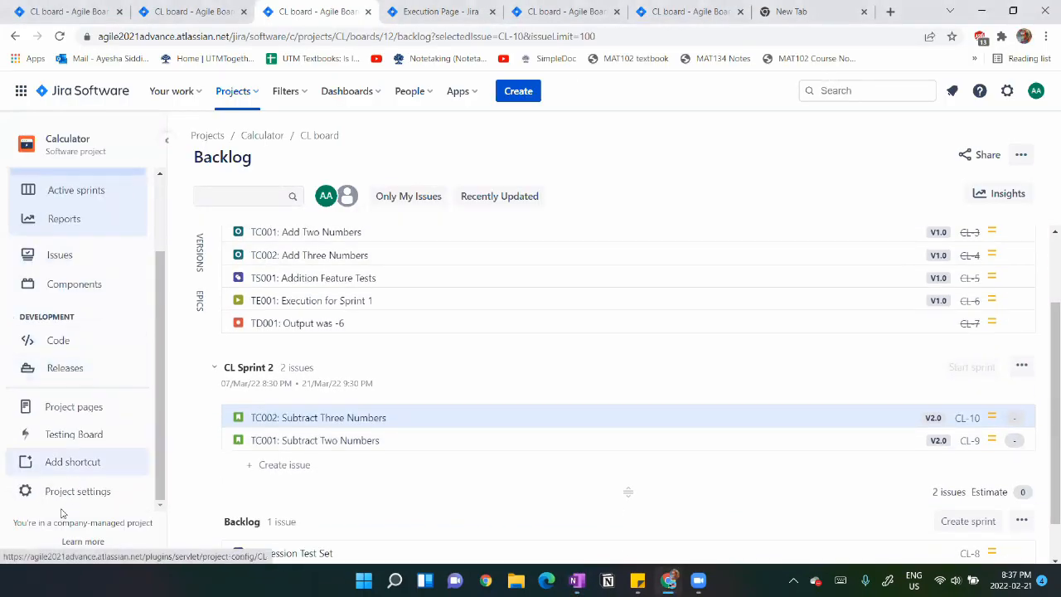
pyautogui.click(55, 438)
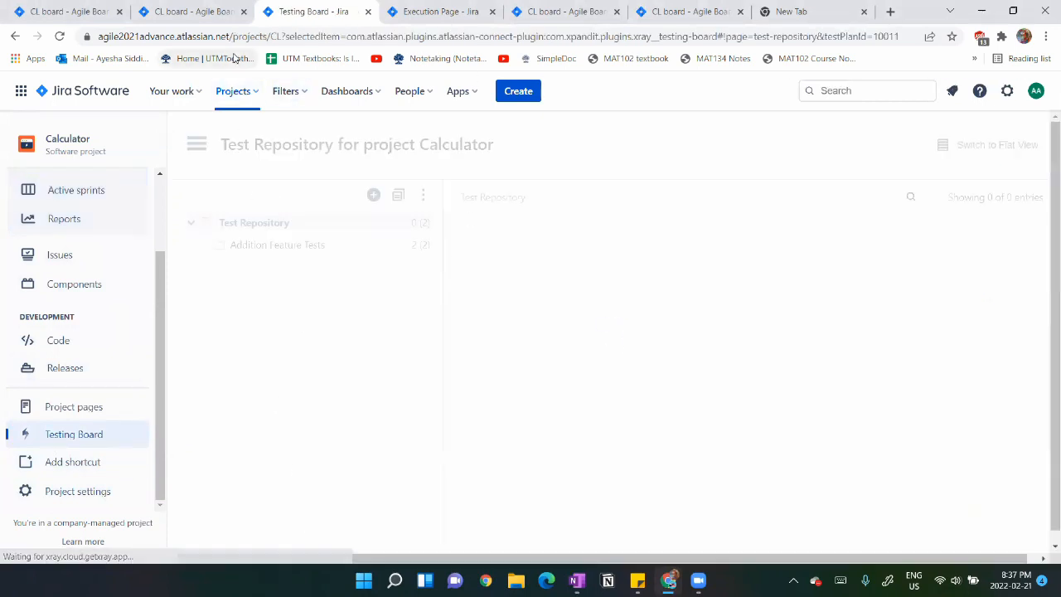
pyautogui.click(198, 142)
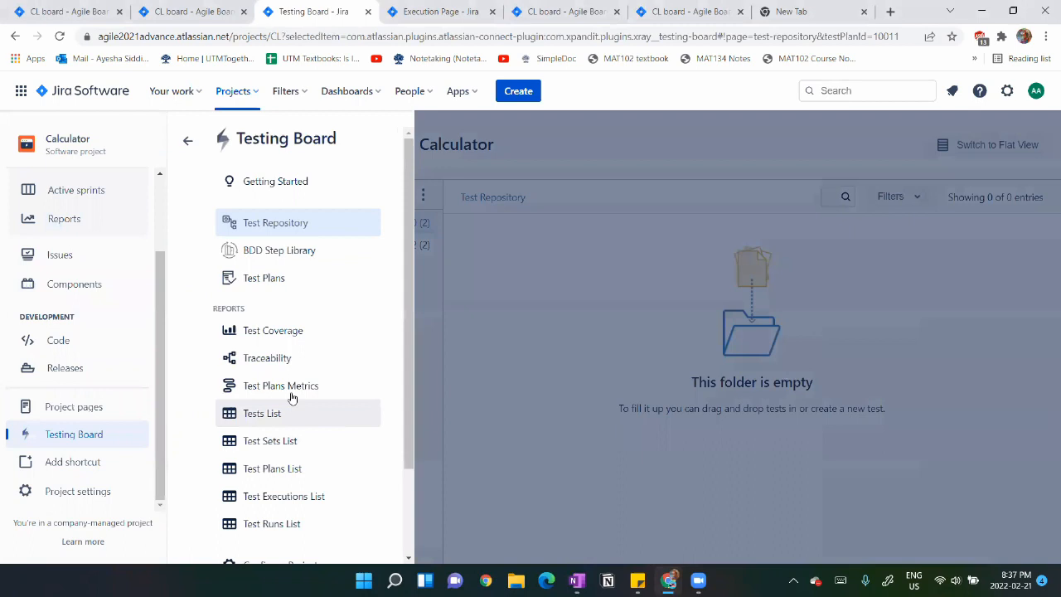
pyautogui.click(282, 333)
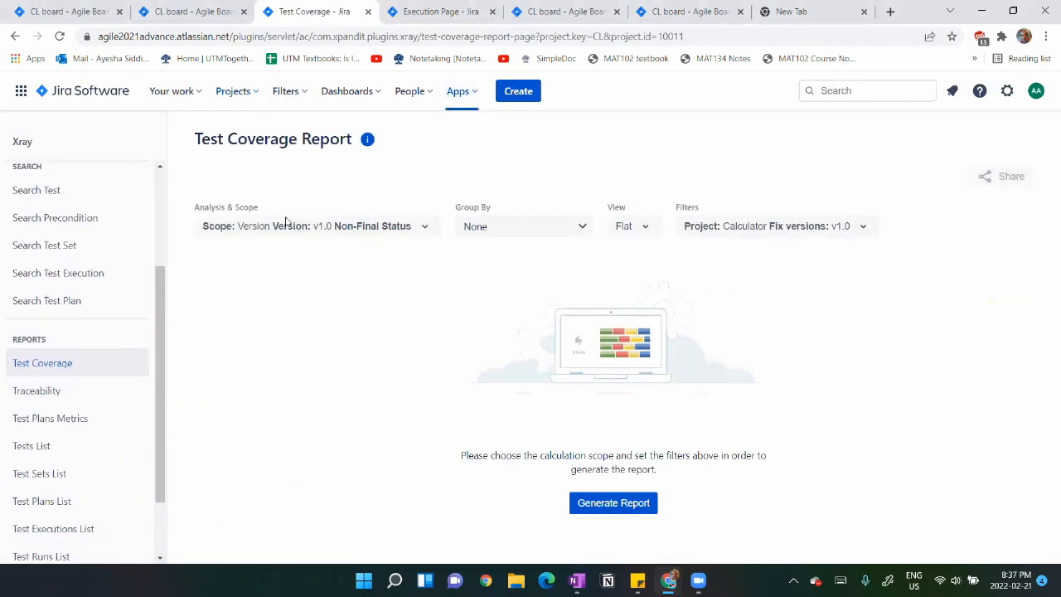
# Set both the Test Coverage report's analysis scope version and its fix version filter to v2.0.
pyautogui.click(338, 230)
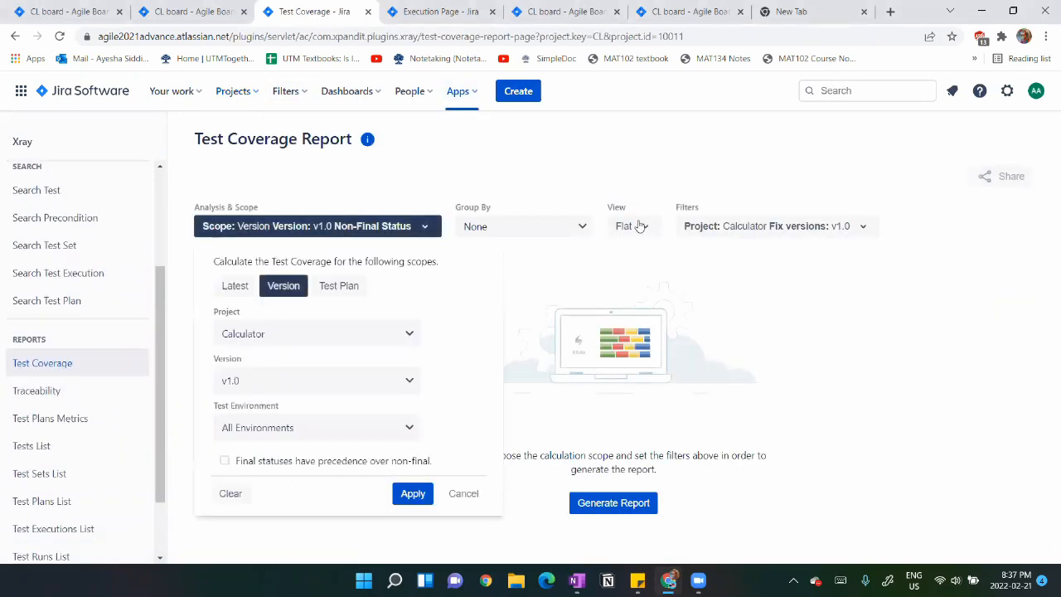
pyautogui.click(327, 380)
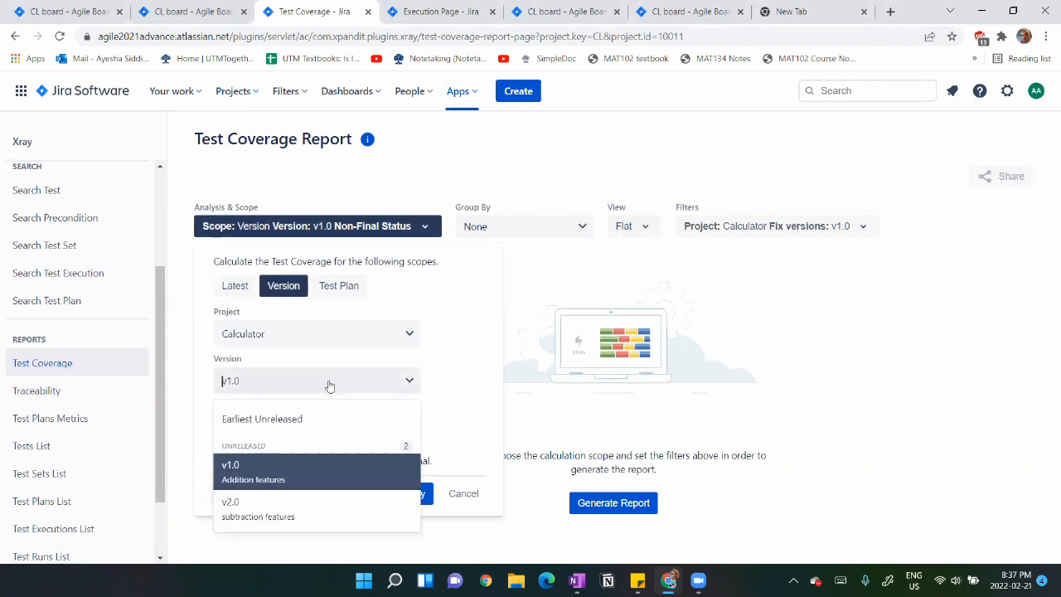
pyautogui.click(300, 495)
pyautogui.click(725, 229)
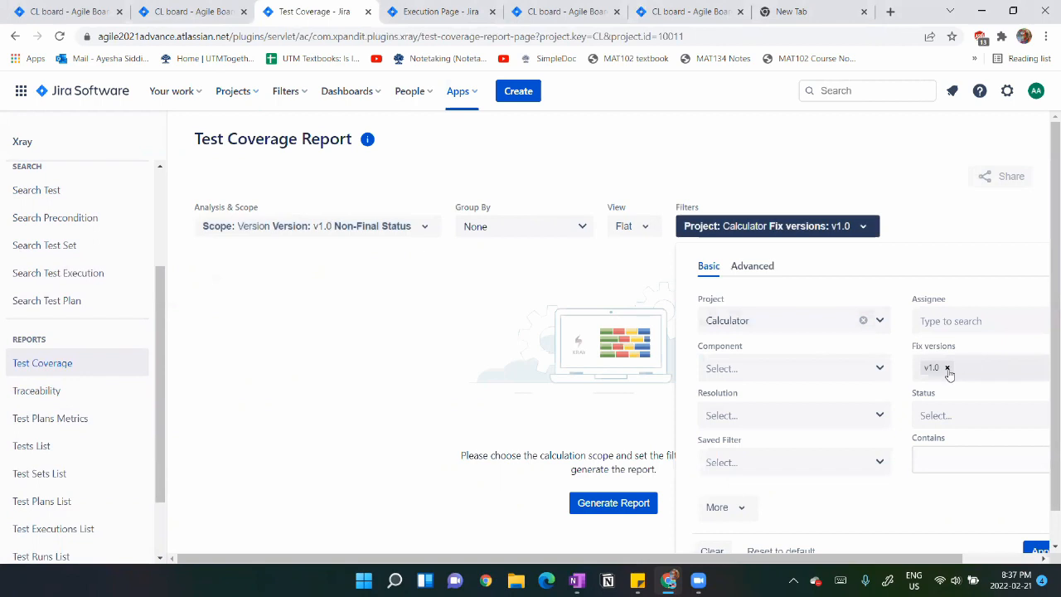
pyautogui.click(946, 367)
pyautogui.click(943, 368)
pyautogui.click(937, 450)
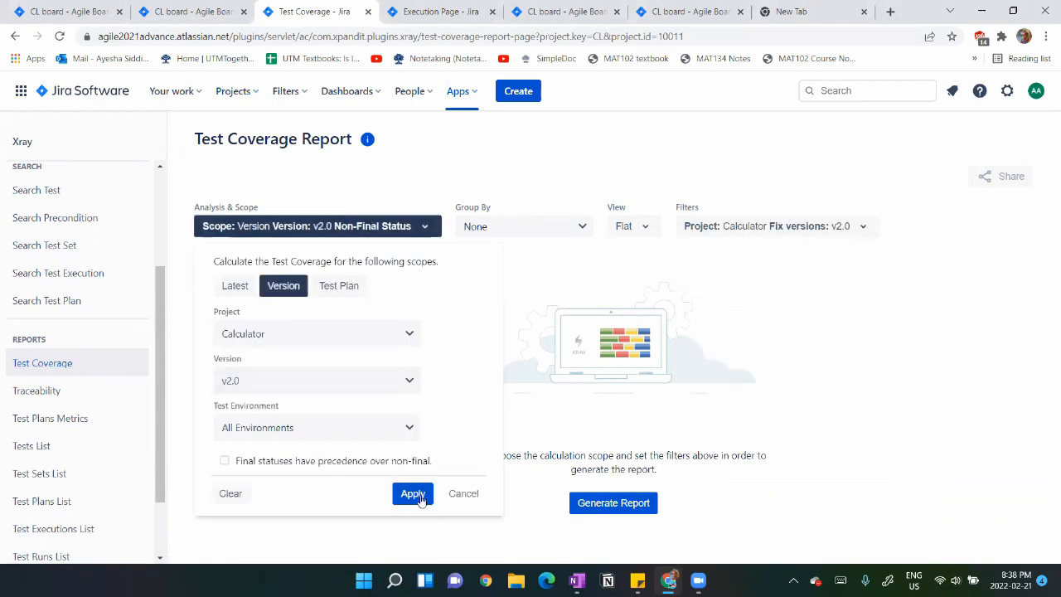
pyautogui.click(421, 496)
# Generate the Test Coverage report for v2.0 and examine the coverage status of its stories.
pyautogui.click(625, 503)
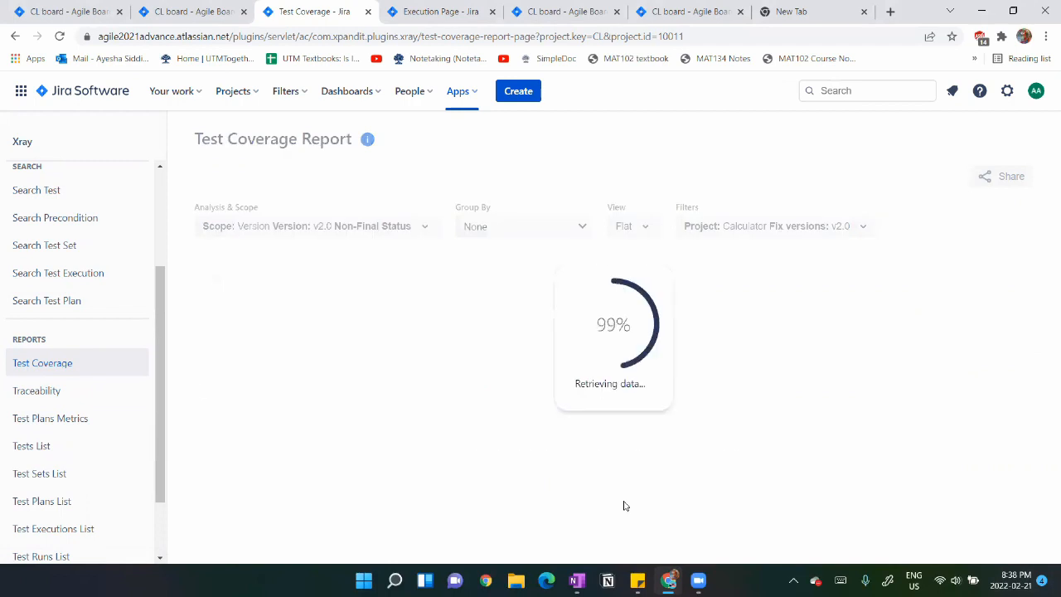
pyautogui.moveTo(550, 376)
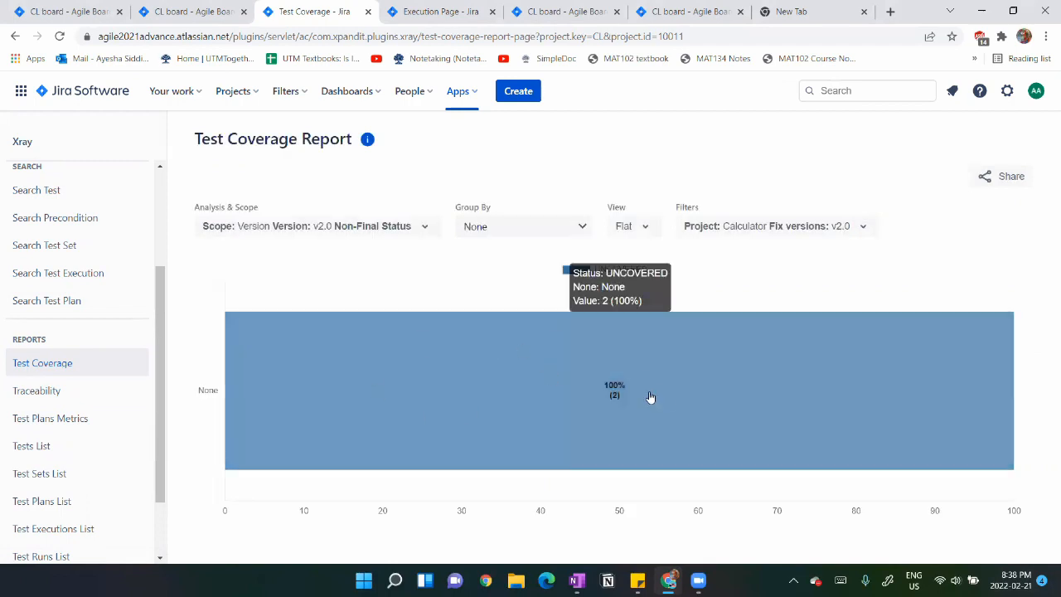
pyautogui.click(651, 398)
pyautogui.scroll(5, 343, 347)
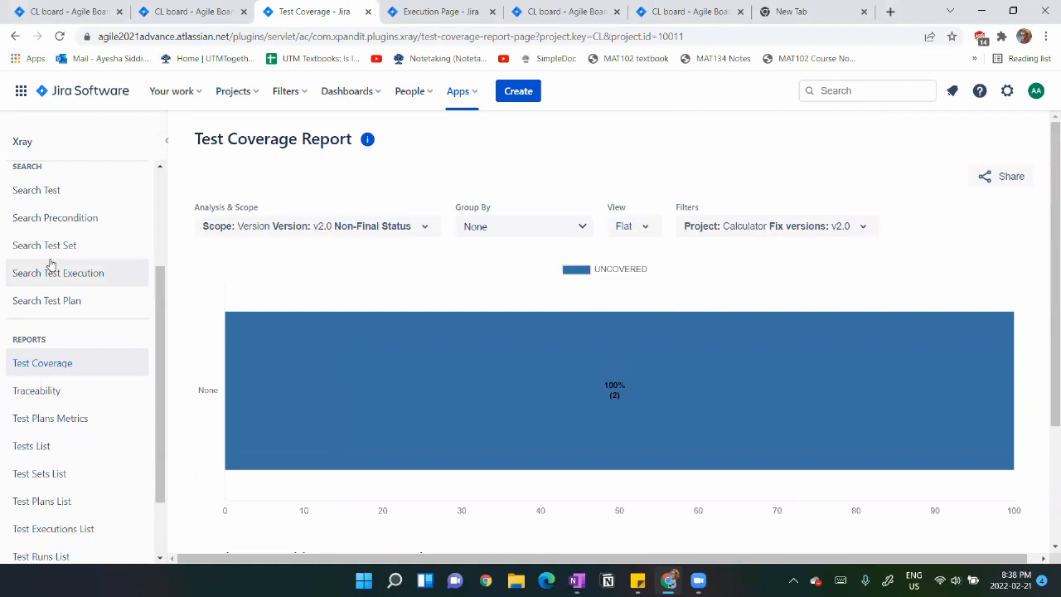
# Return to the Calculator project's backlog and review the issues in CL Sprint 2.
pyautogui.scroll(3, 48, 173)
pyautogui.click(56, 289)
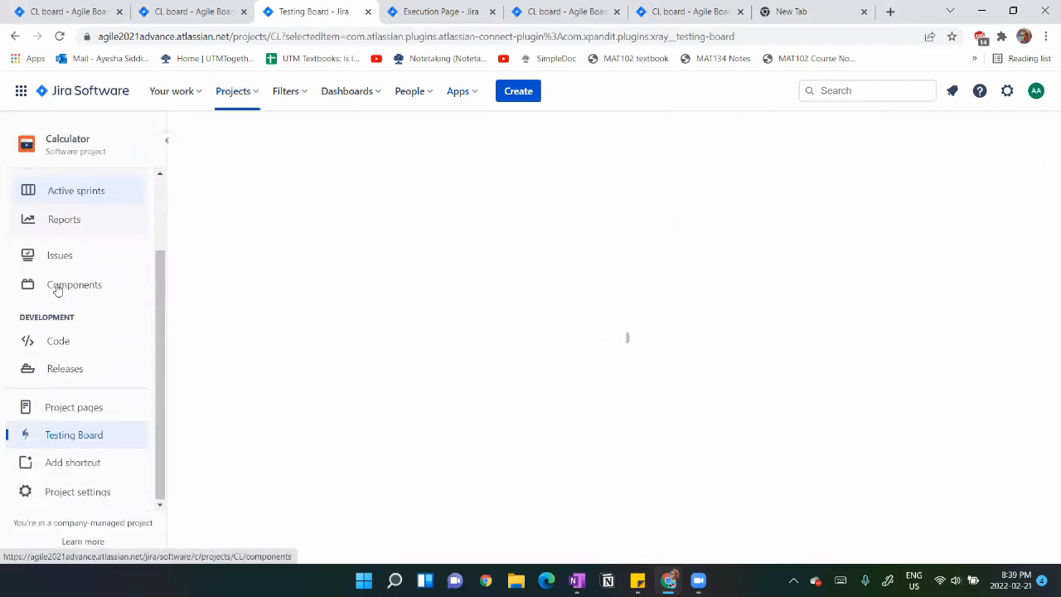
pyautogui.scroll(2, 74, 274)
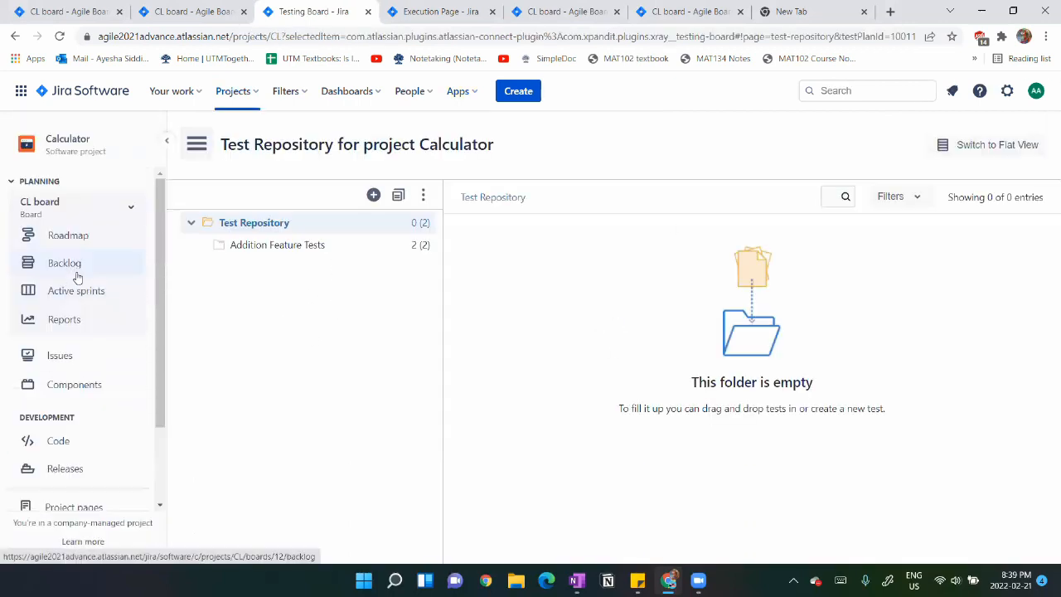
pyautogui.click(73, 267)
pyautogui.scroll(-2, 334, 349)
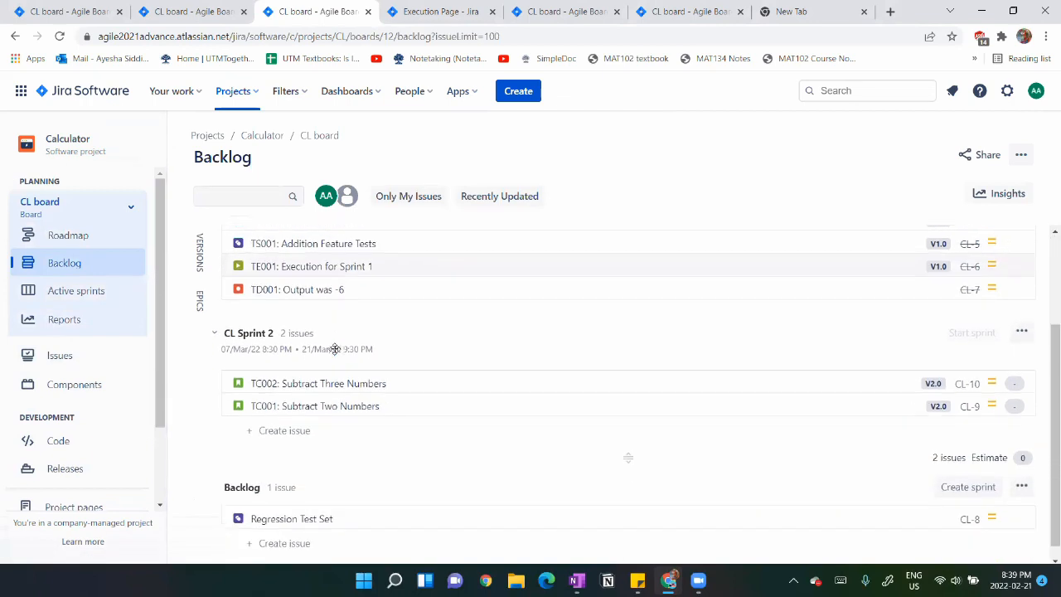
pyautogui.scroll(2, 321, 445)
pyautogui.scroll(-3, 322, 387)
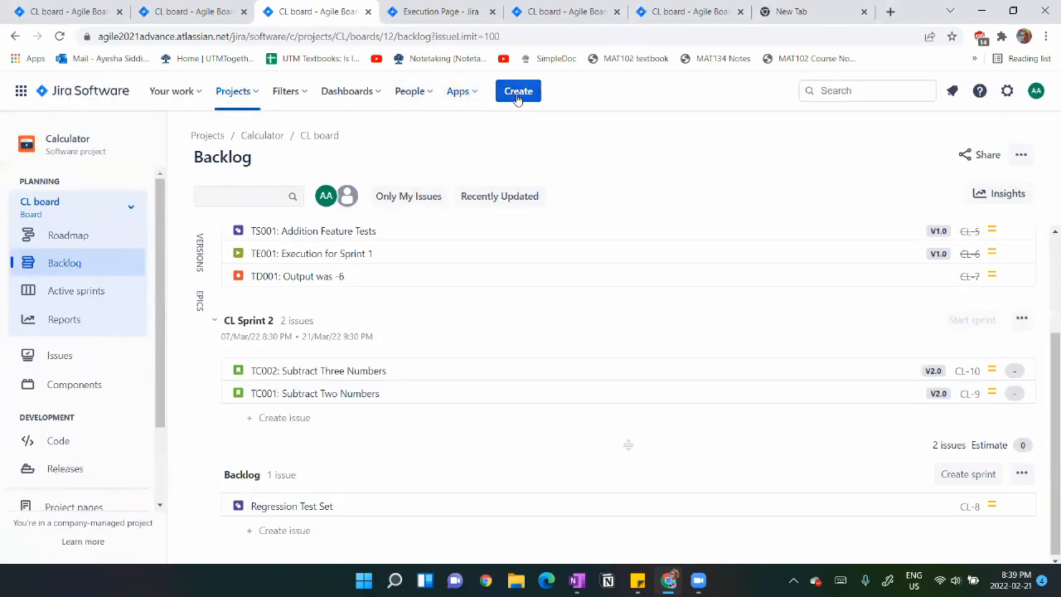
# Start a new Test issue in the Calculator project with the summary "TC001: Subtract Two Numbers".
pyautogui.click(518, 92)
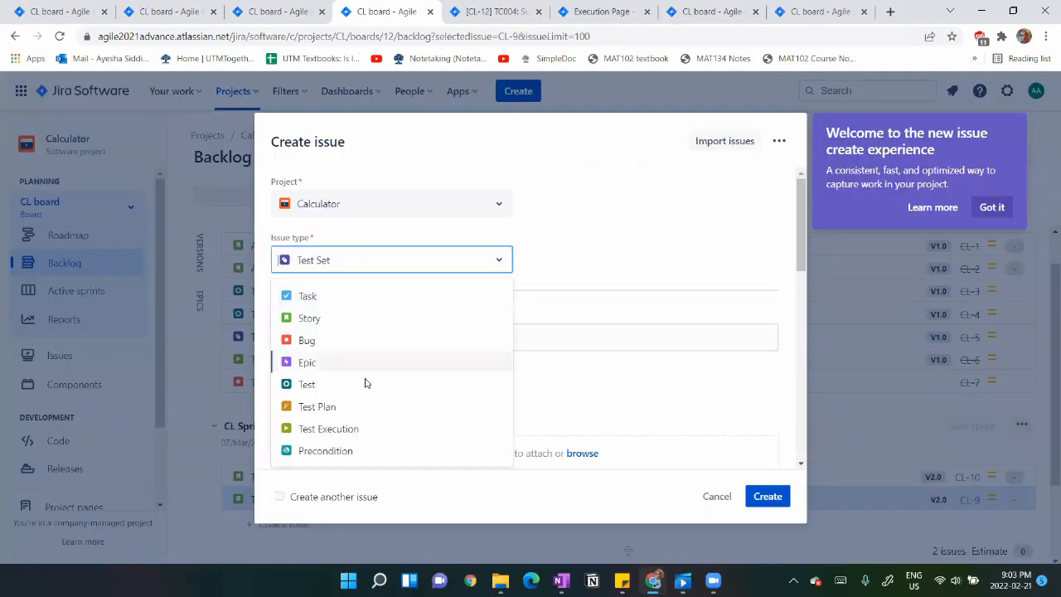
pyautogui.click(350, 386)
pyautogui.click(330, 329)
pyautogui.write('TC))')
pyautogui.press('BackSpace')
pyautogui.press('BackSpace')
pyautogui.write('001')
pyautogui.click(343, 395)
# Assign the "TC001: Subtract Two Numbers" test to fix version v2.0 and CL Sprint 2, and create it.
pyautogui.scroll(-4, 390, 390)
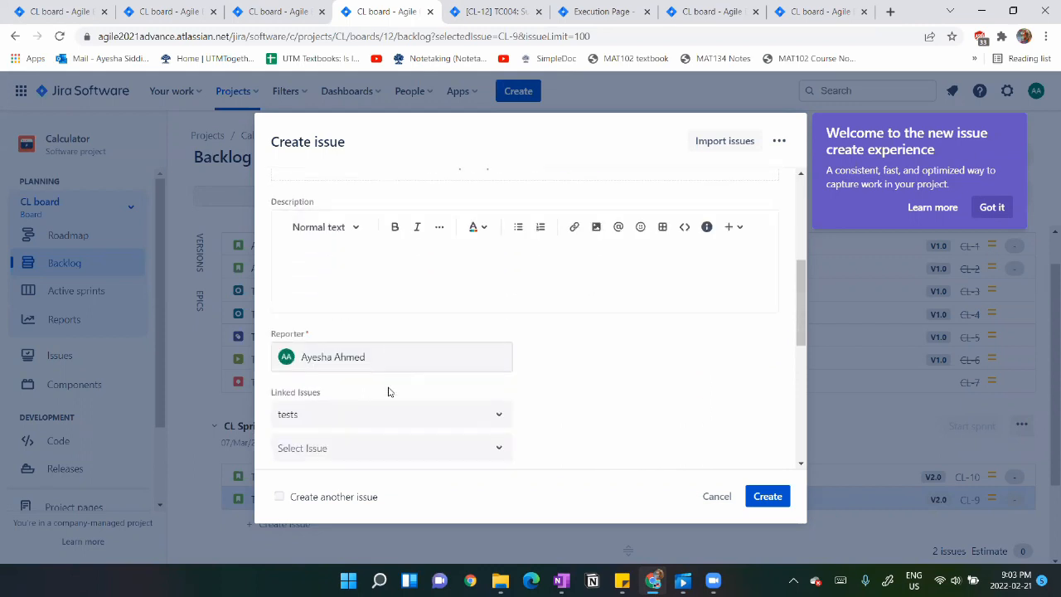
pyautogui.scroll(-2, 389, 391)
pyautogui.click(390, 388)
pyautogui.click(327, 457)
pyautogui.scroll(-2, 326, 460)
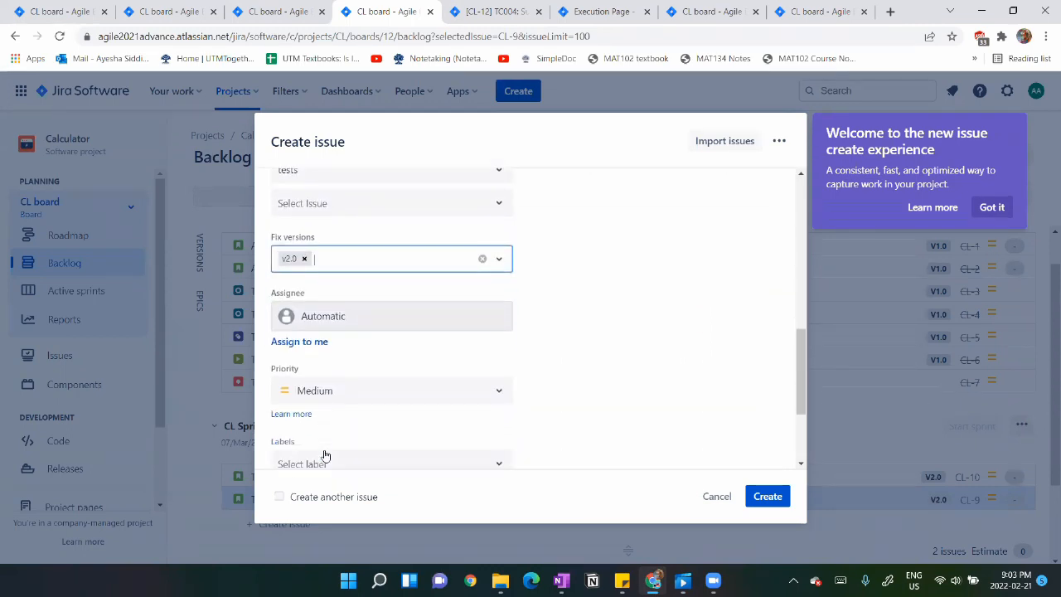
pyautogui.scroll(-2, 325, 457)
pyautogui.click(346, 437)
pyautogui.scroll(-3, 467, 530)
pyautogui.click(466, 536)
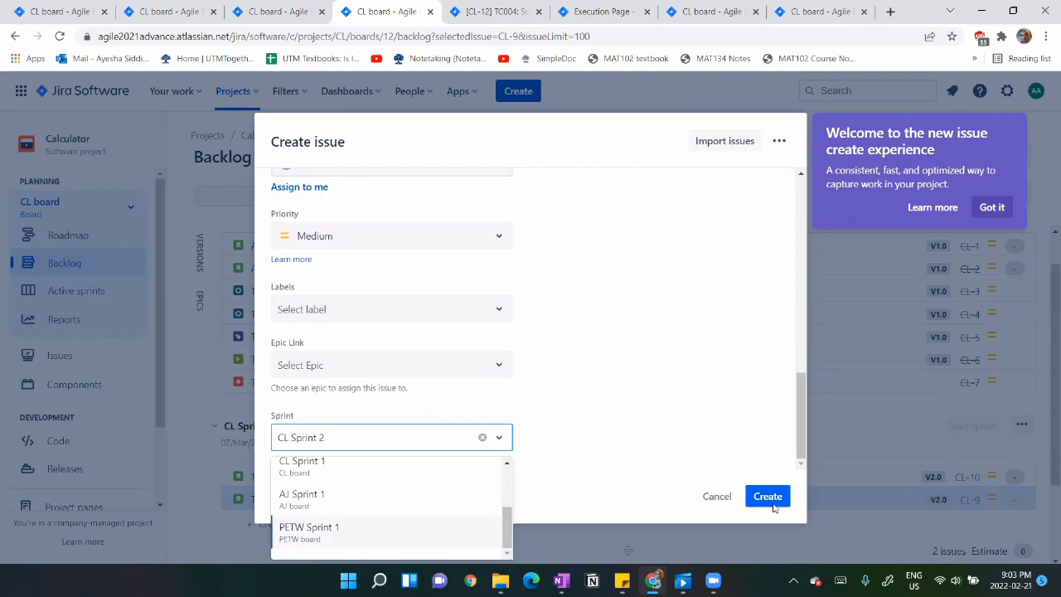
pyautogui.click(769, 500)
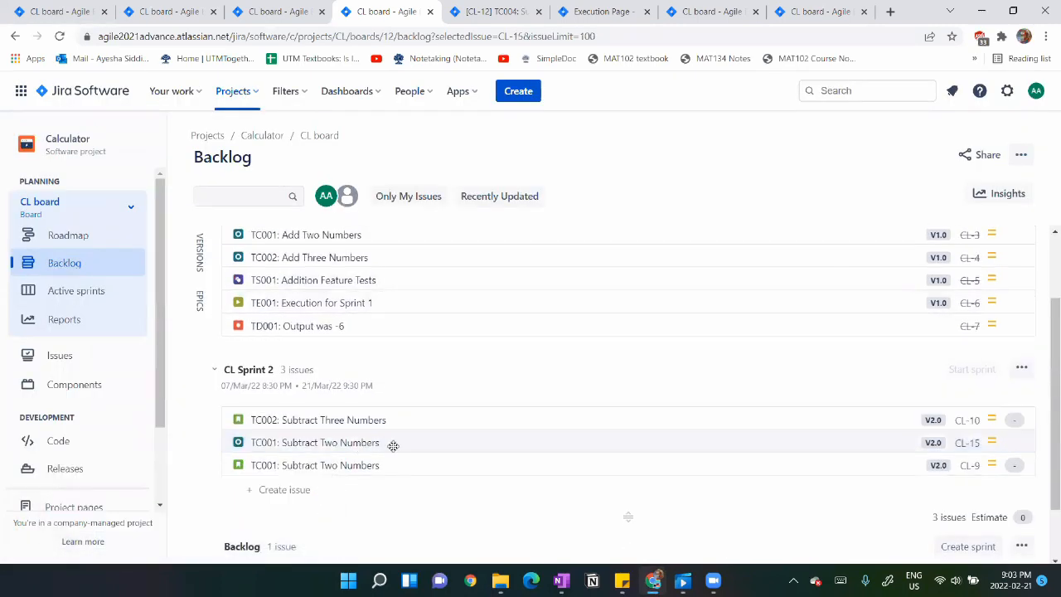
# Add a step to the new test with action "Subtract Two Numbers", data "Numbers: 4, 2" and expected result "The output is 2".
pyautogui.click(964, 443)
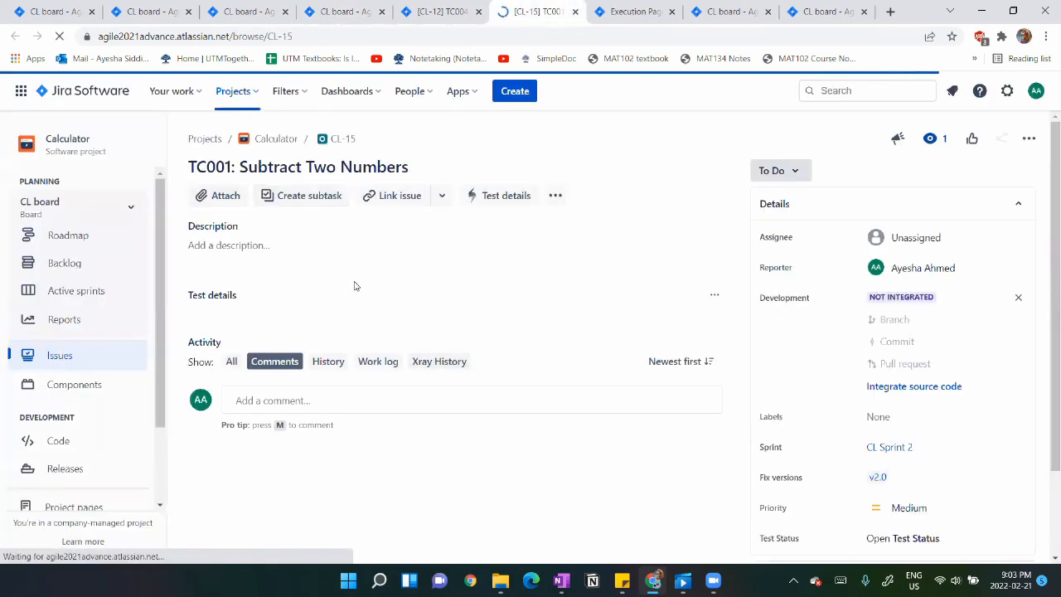
pyautogui.scroll(-3, 405, 365)
pyautogui.click(355, 344)
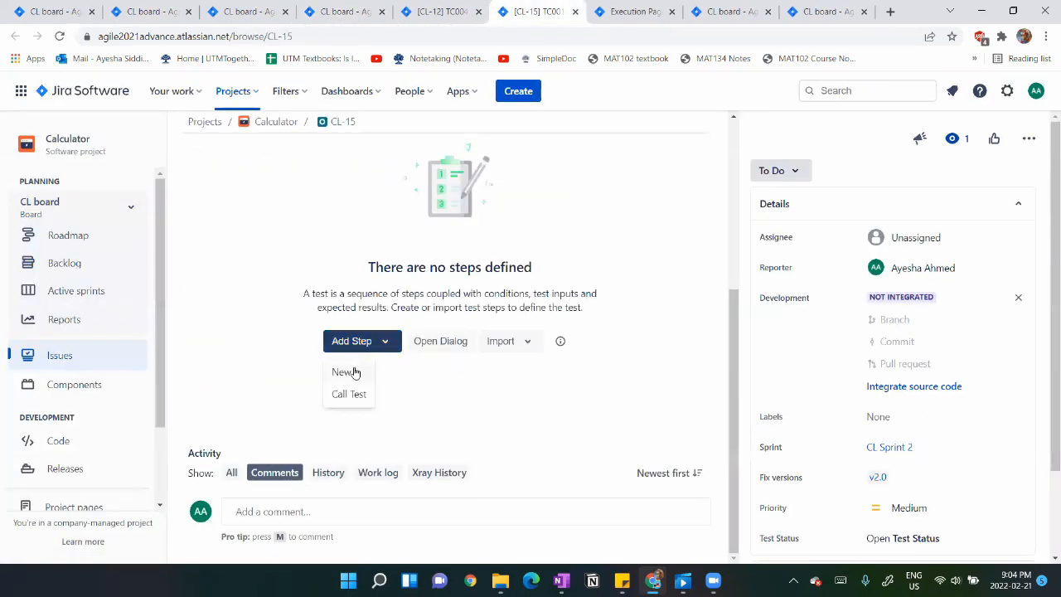
pyautogui.click(343, 372)
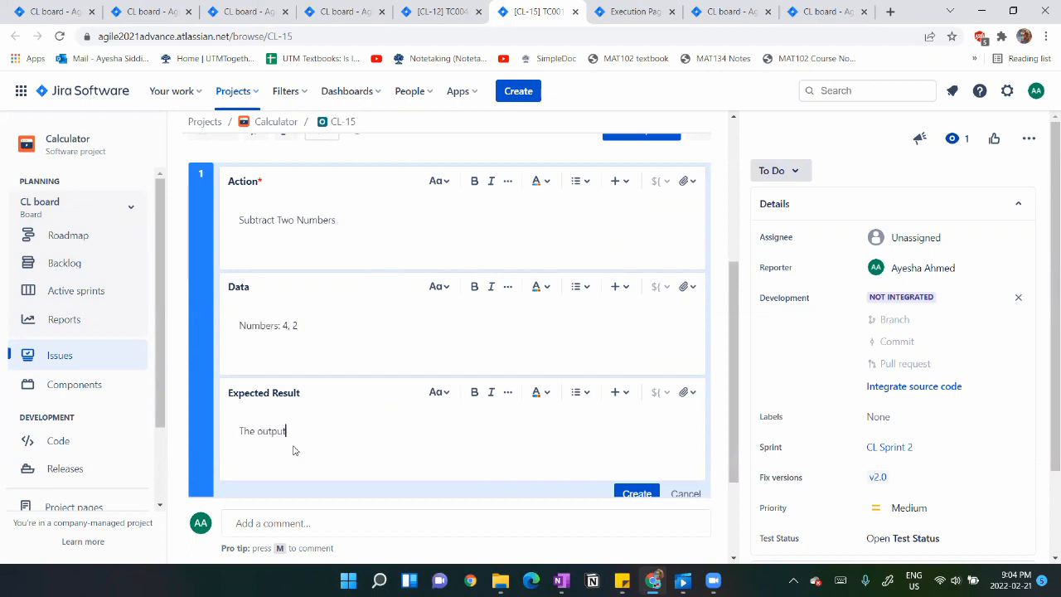
pyautogui.click(635, 464)
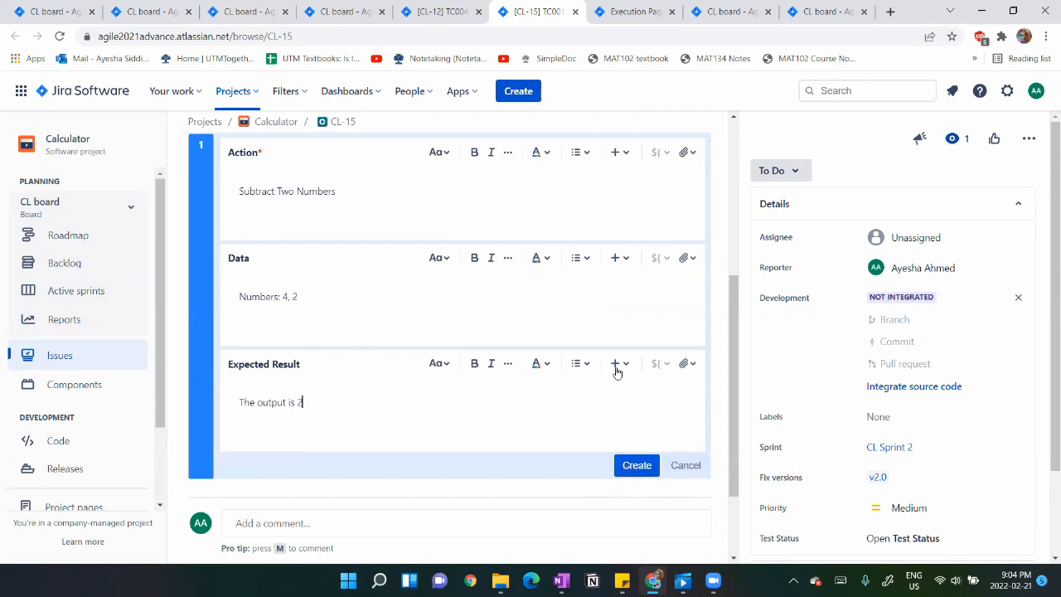
pyautogui.scroll(2, 623, 366)
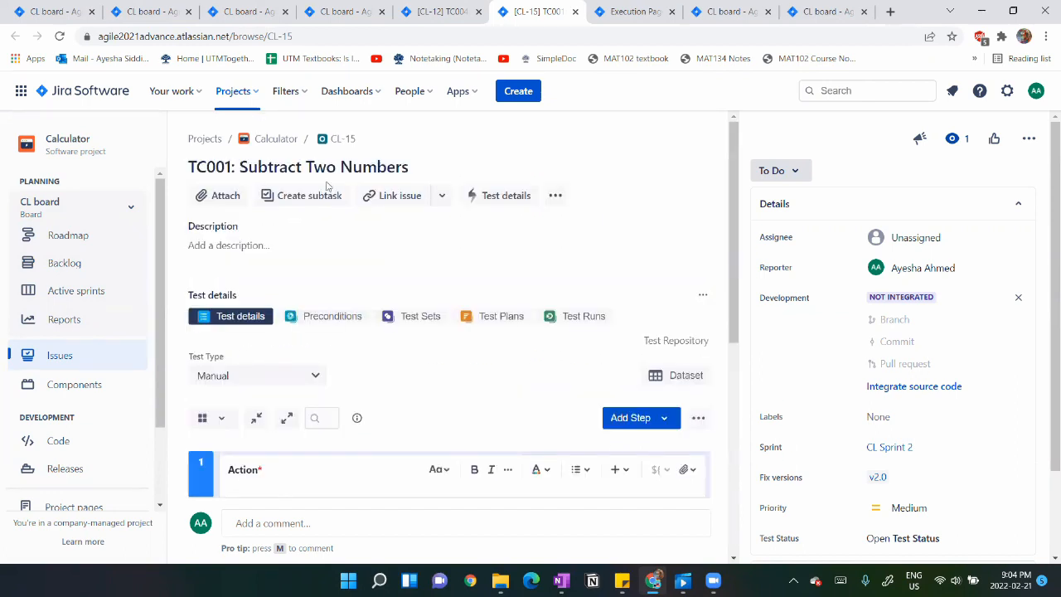
pyautogui.scroll(-1, 569, 324)
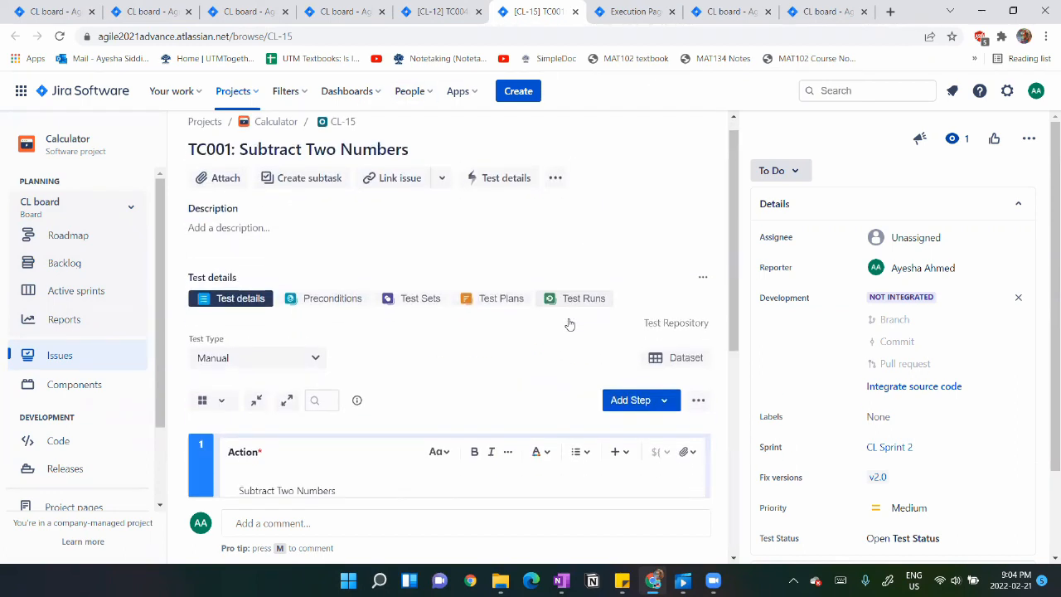
pyautogui.scroll(-2, 569, 324)
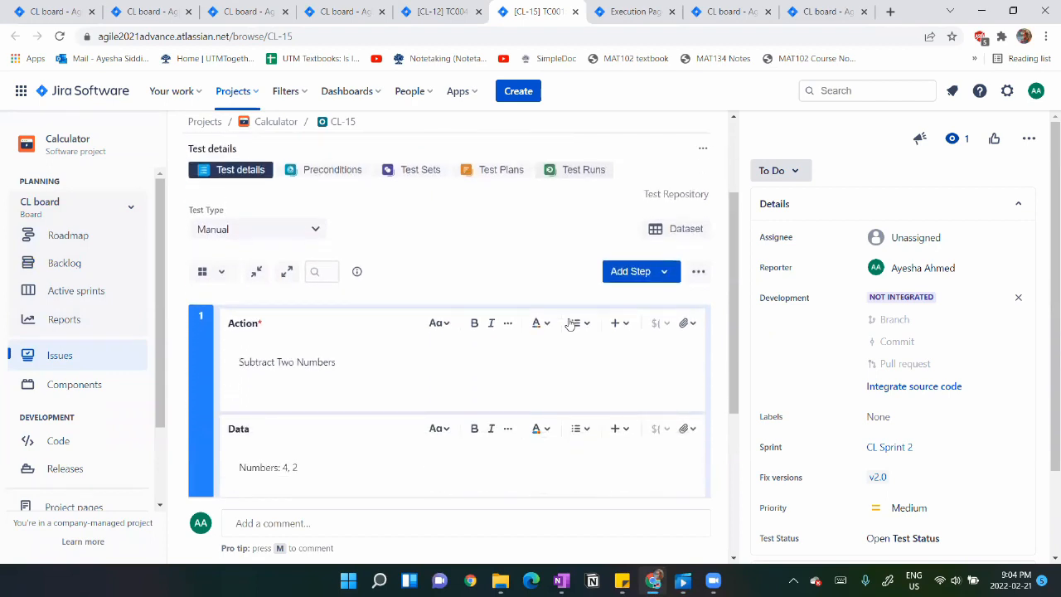
pyautogui.scroll(-2, 569, 325)
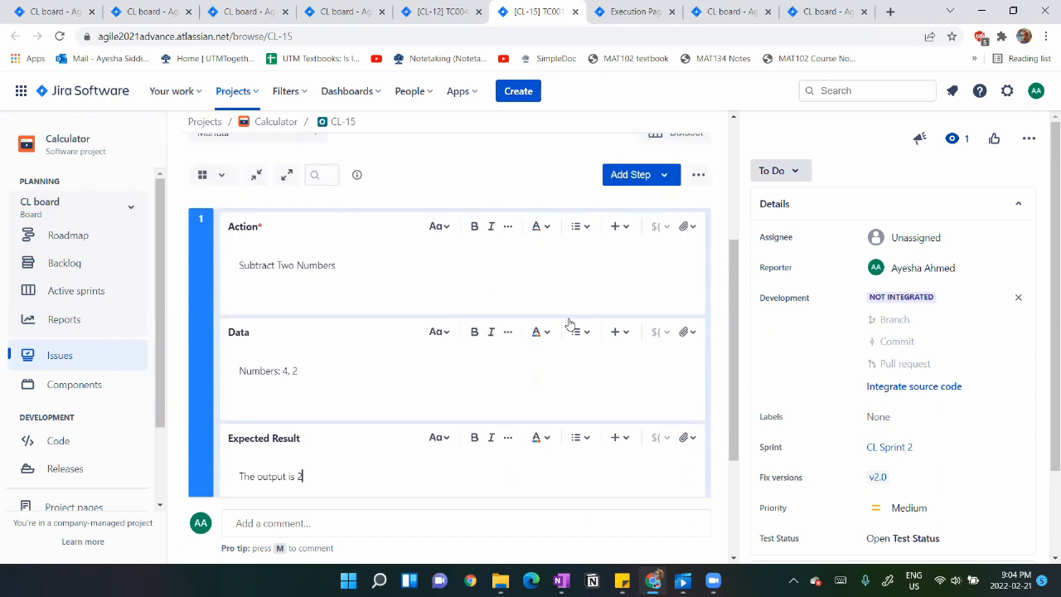
pyautogui.scroll(4, 570, 325)
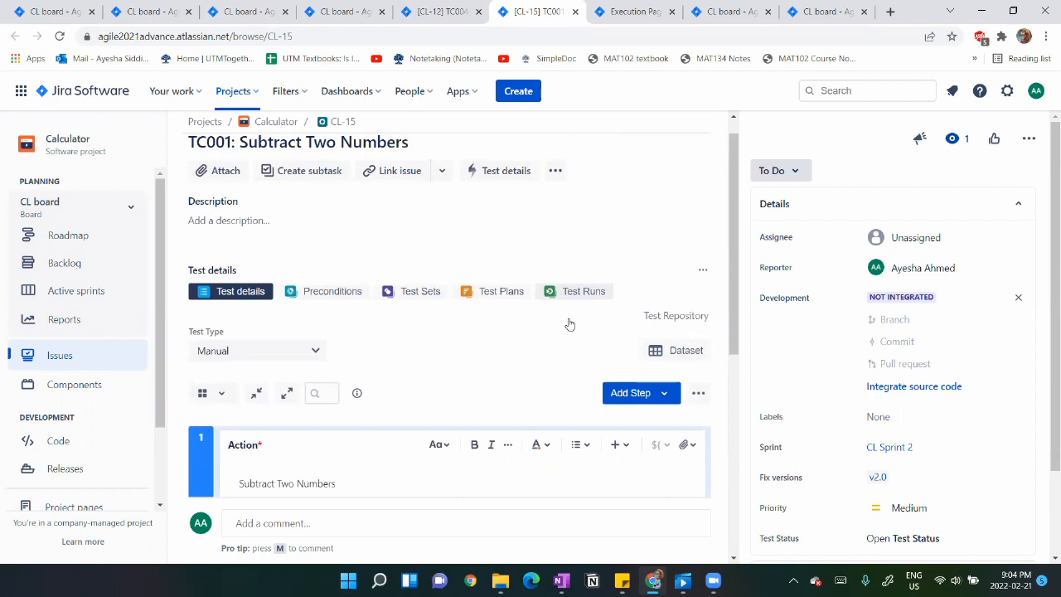
pyautogui.scroll(-6, 569, 324)
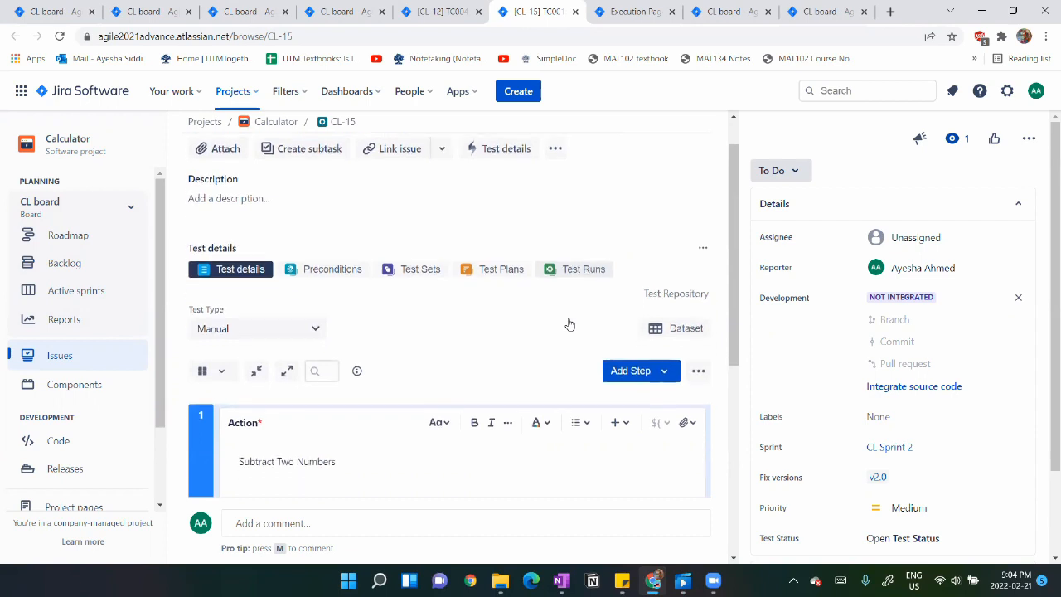
pyautogui.click(642, 402)
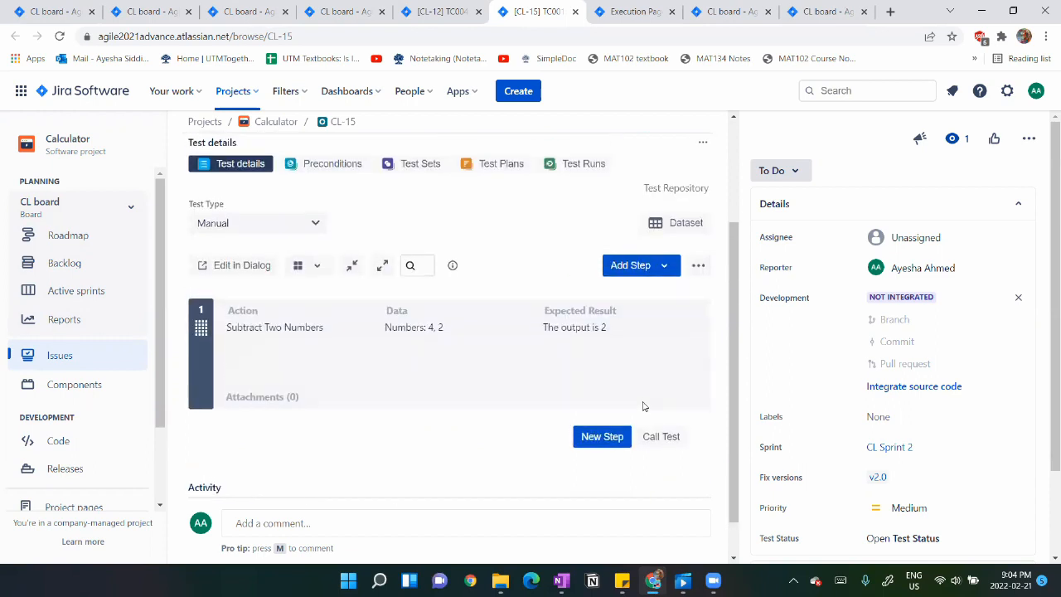
# Return to the Calculator backlog and start a new Test issue with the summary "TC002: Subtract Three Numbers".
pyautogui.scroll(2, 643, 405)
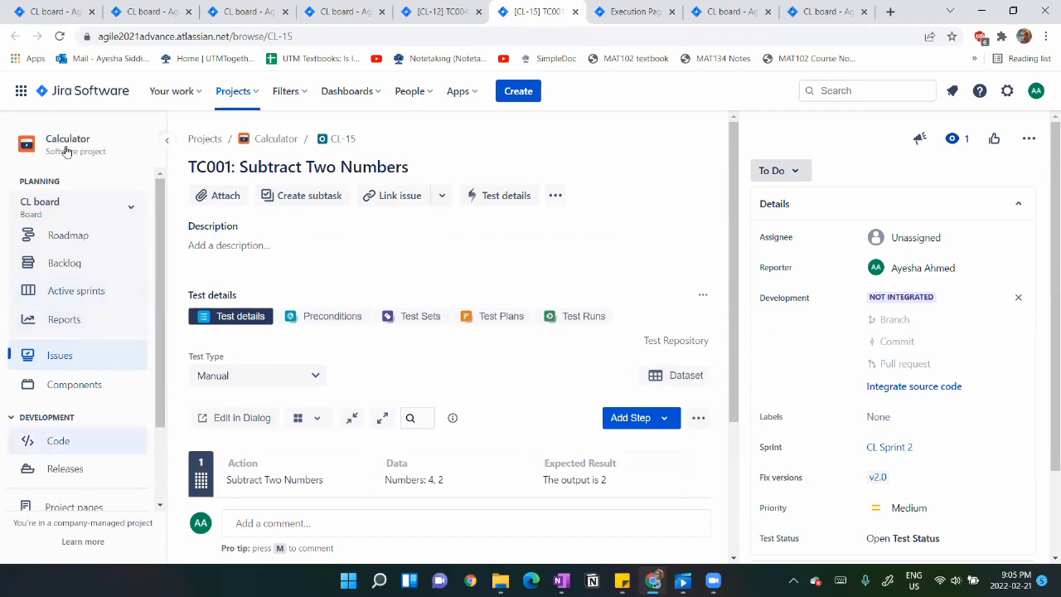
pyautogui.click(70, 263)
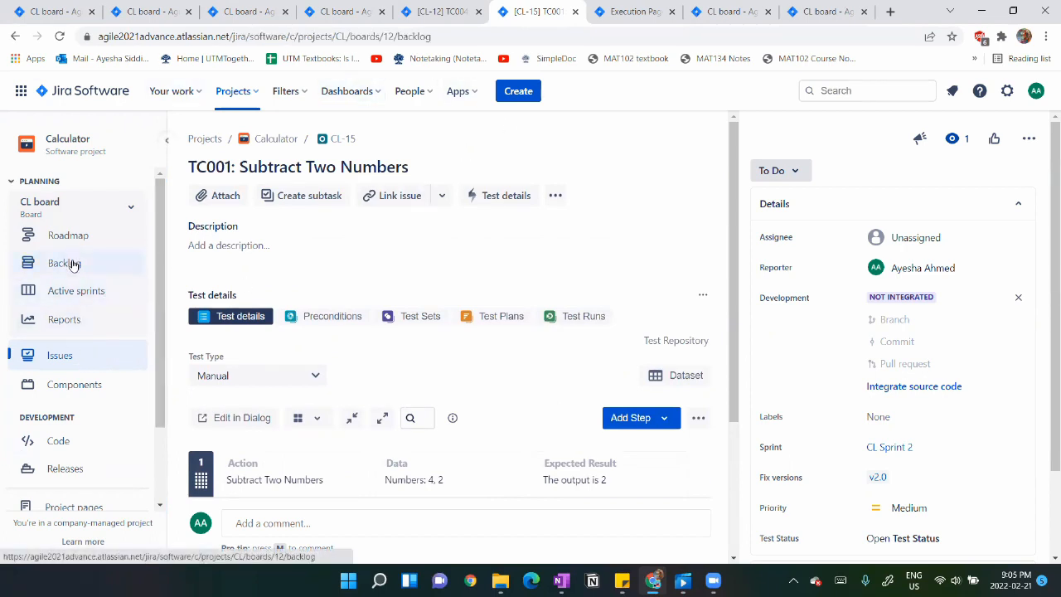
pyautogui.scroll(-1, 277, 355)
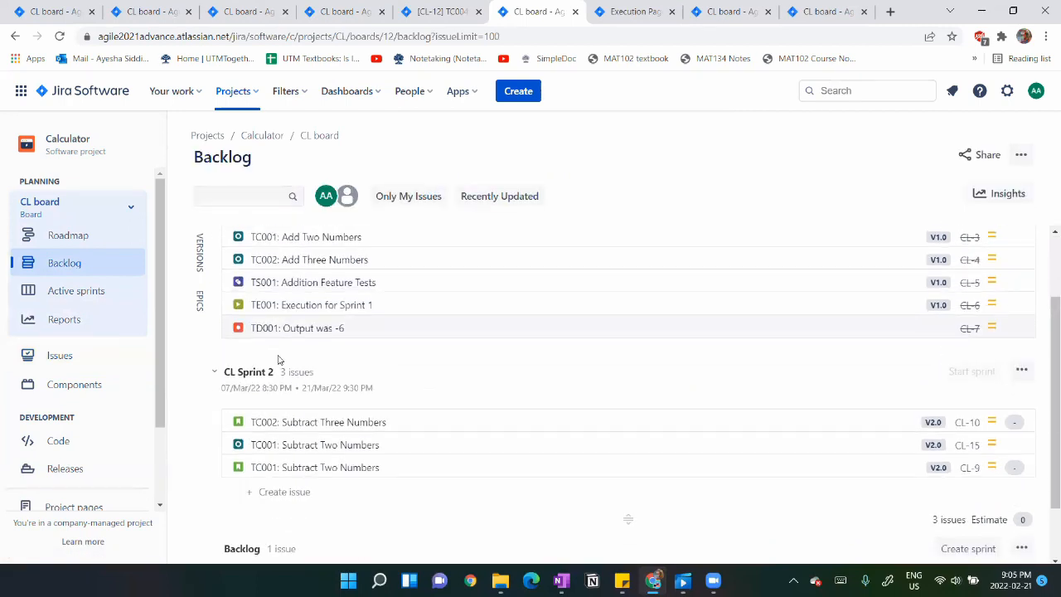
pyautogui.click(526, 90)
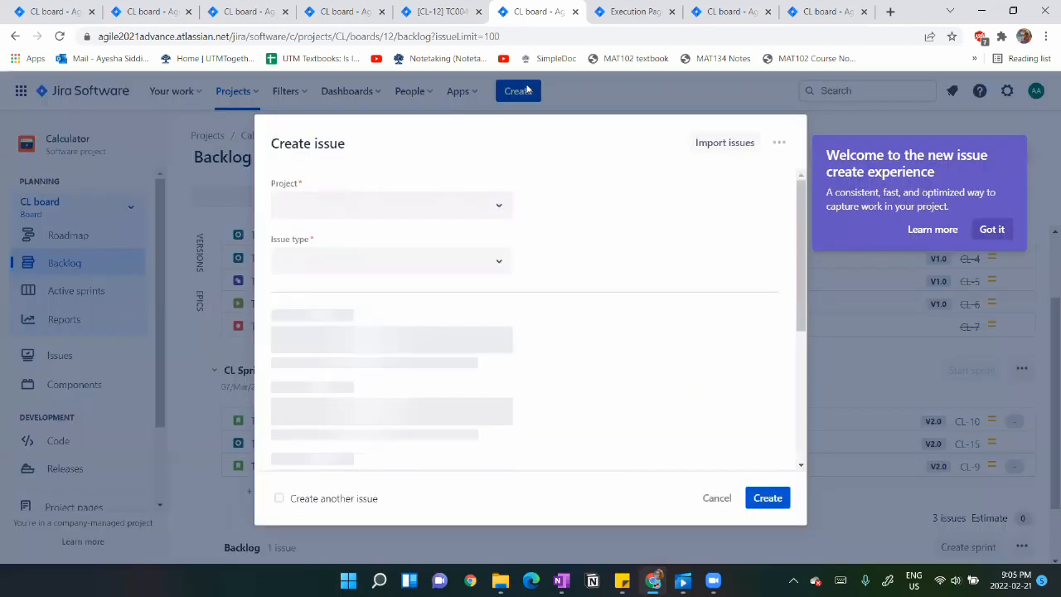
pyautogui.click(368, 331)
pyautogui.write('TC002')
pyautogui.click(368, 369)
# Assign the "TC002: Subtract Three Numbers" test to fix version v2.0 and CL Sprint 2, and create it.
pyautogui.scroll(-5, 518, 373)
pyautogui.click(398, 367)
pyautogui.click(398, 441)
pyautogui.scroll(-3, 472, 400)
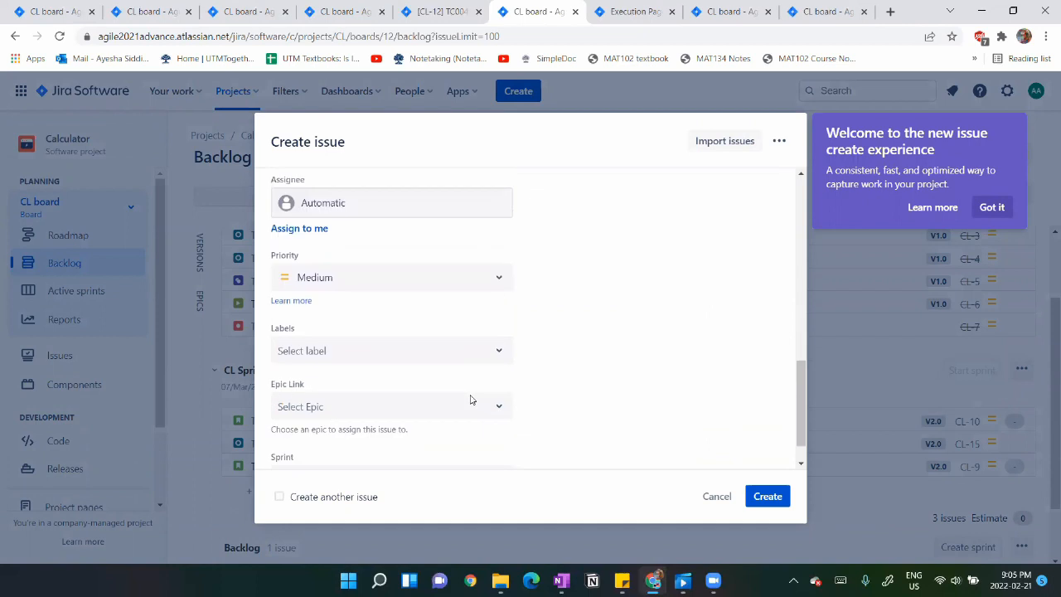
pyautogui.click(472, 437)
pyautogui.scroll(-2, 448, 522)
pyautogui.click(448, 536)
pyautogui.click(767, 496)
# Open story CL-10 from the backlog in a new tab and add the existing test CL-15 to its test coverage.
pyautogui.scroll(-1, 473, 500)
pyautogui.keyDown('ctrl'); pyautogui.click(968, 322); pyautogui.keyUp('ctrl')
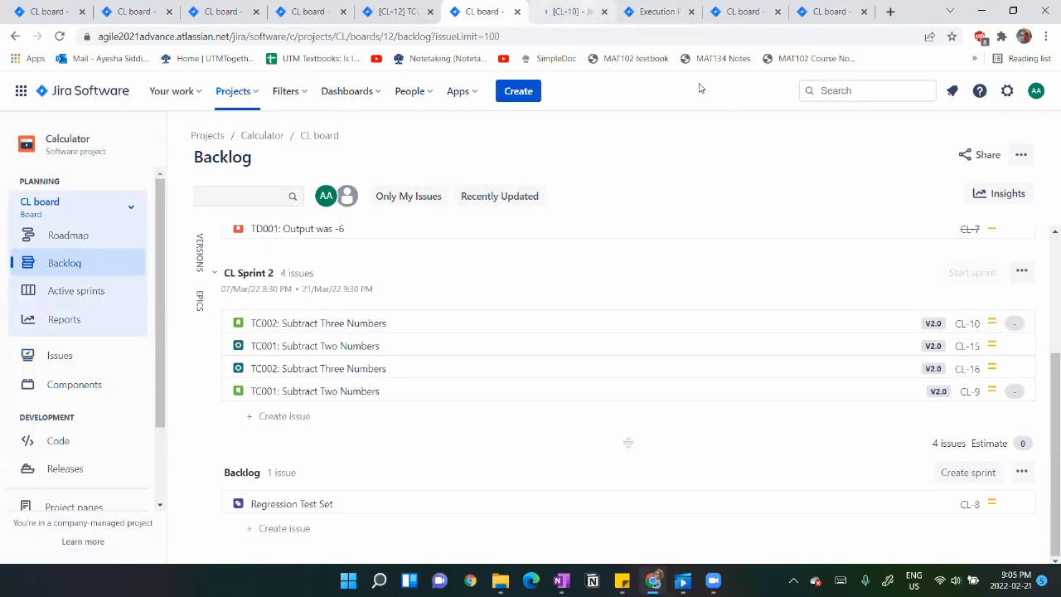
pyautogui.click(568, 11)
pyautogui.click(448, 383)
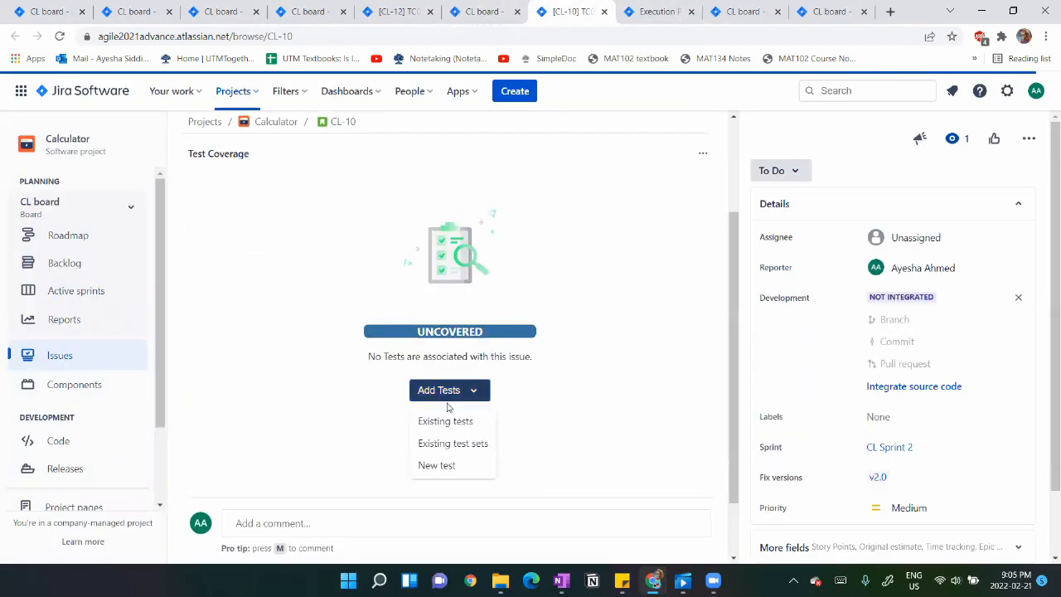
pyautogui.click(443, 411)
pyautogui.click(394, 233)
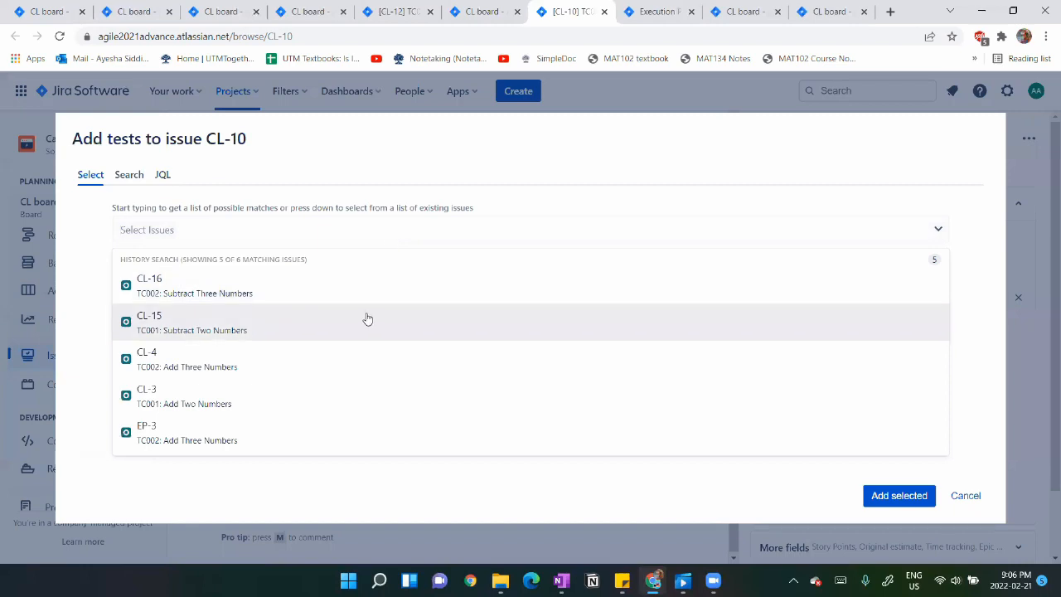
pyautogui.click(352, 314)
pyautogui.click(867, 495)
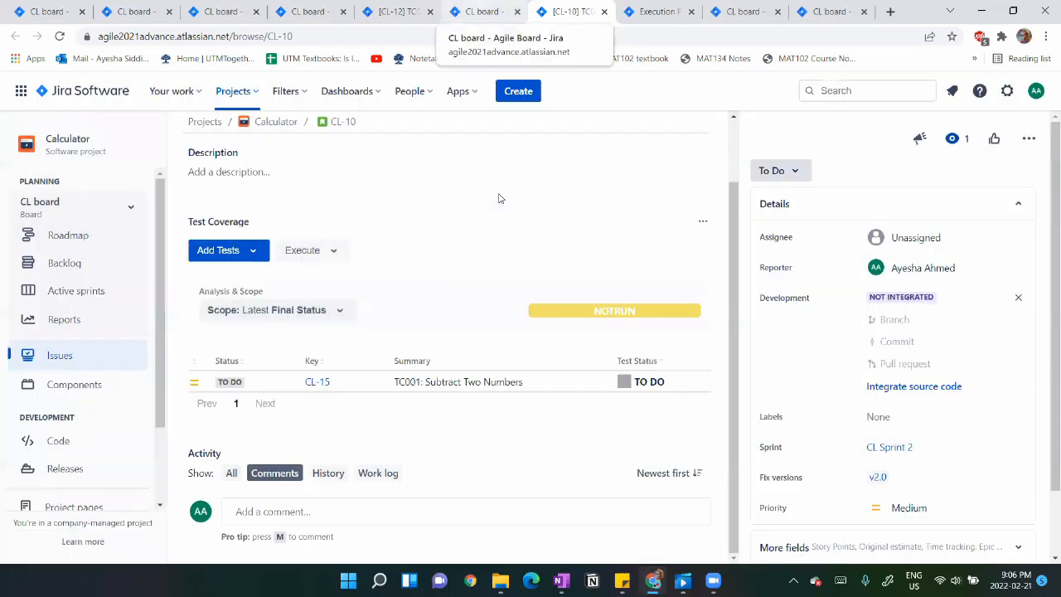
# Open story CL-9 from the backlog in a new tab and add an existing test to its test coverage.
pyautogui.click(485, 11)
pyautogui.keyDown('ctrl'); pyautogui.click(971, 393); pyautogui.keyUp('ctrl')
pyautogui.click(551, 12)
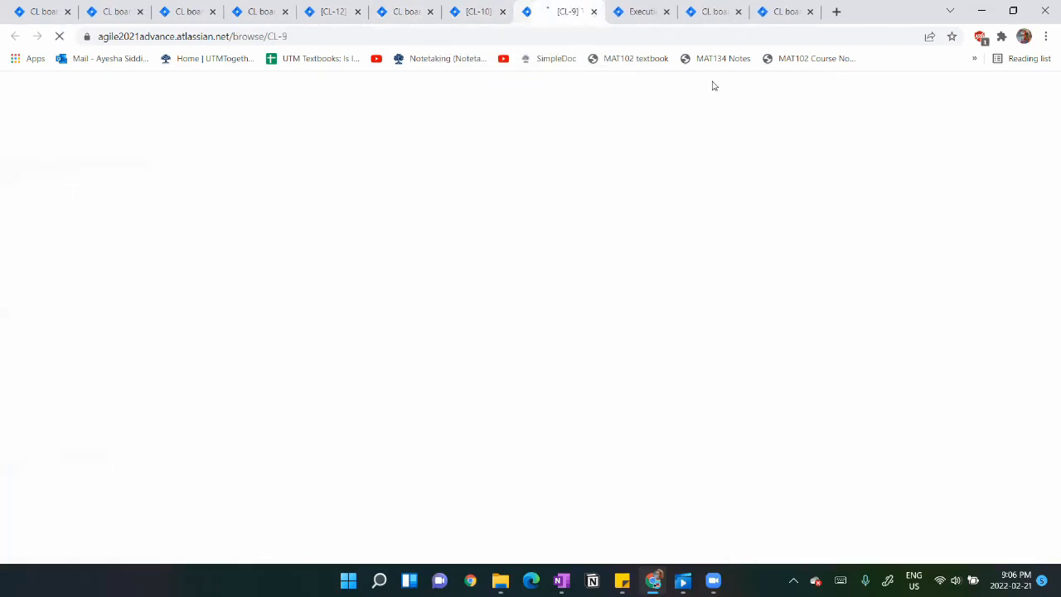
pyautogui.click(477, 390)
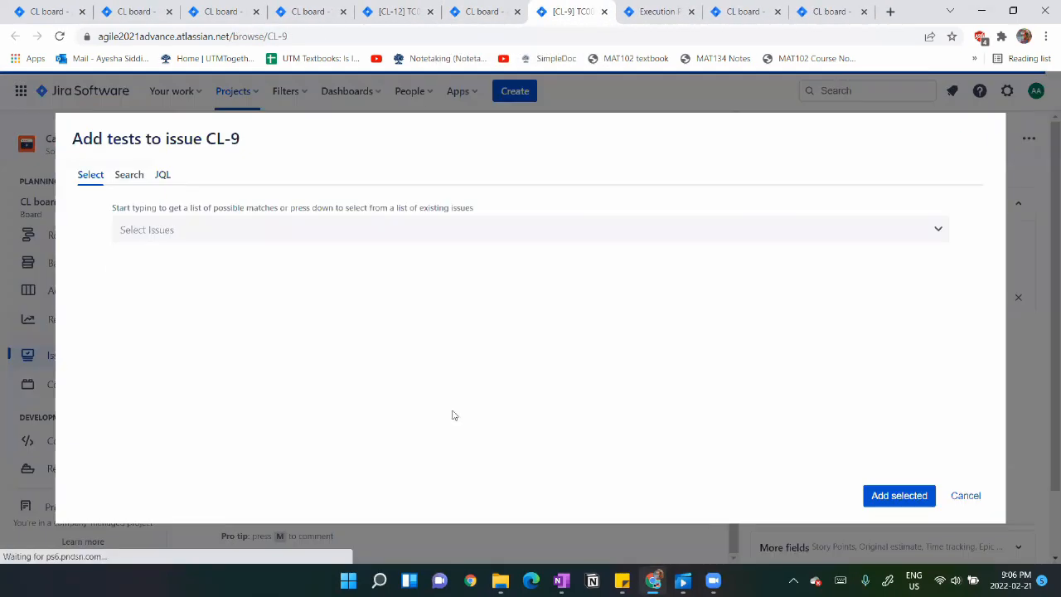
pyautogui.click(374, 302)
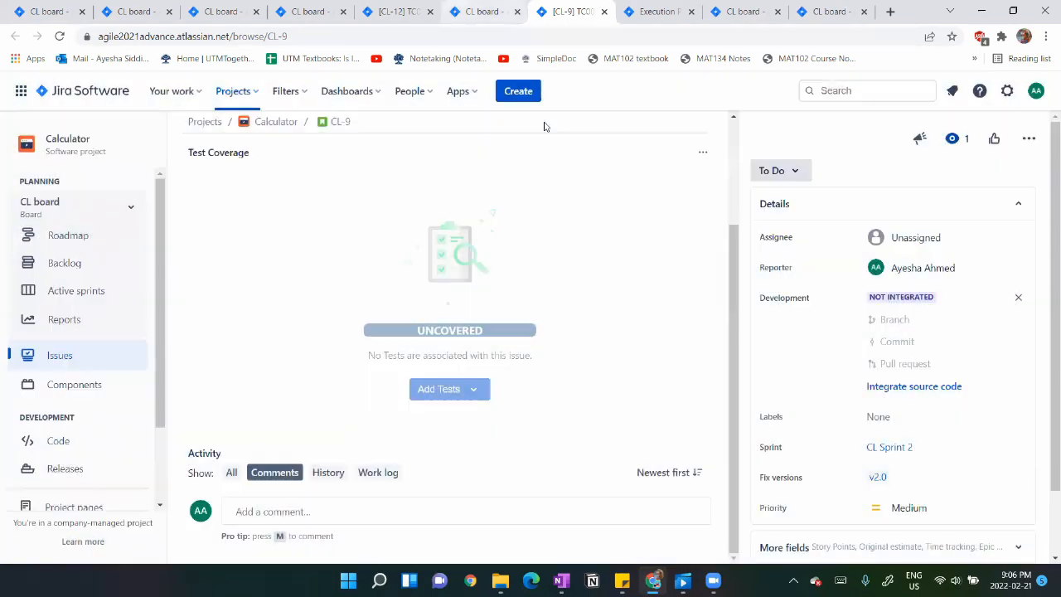
# Return to the backlog and start a new Test Set issue with the summary "TS002: Subtraction Features Tests".
pyautogui.hotkey('ctrl', 'shift', 'Tab')
pyautogui.hotkey('ctrl', 'shift', 'Tab')
pyautogui.hotkey('ctrl', 'Tab')
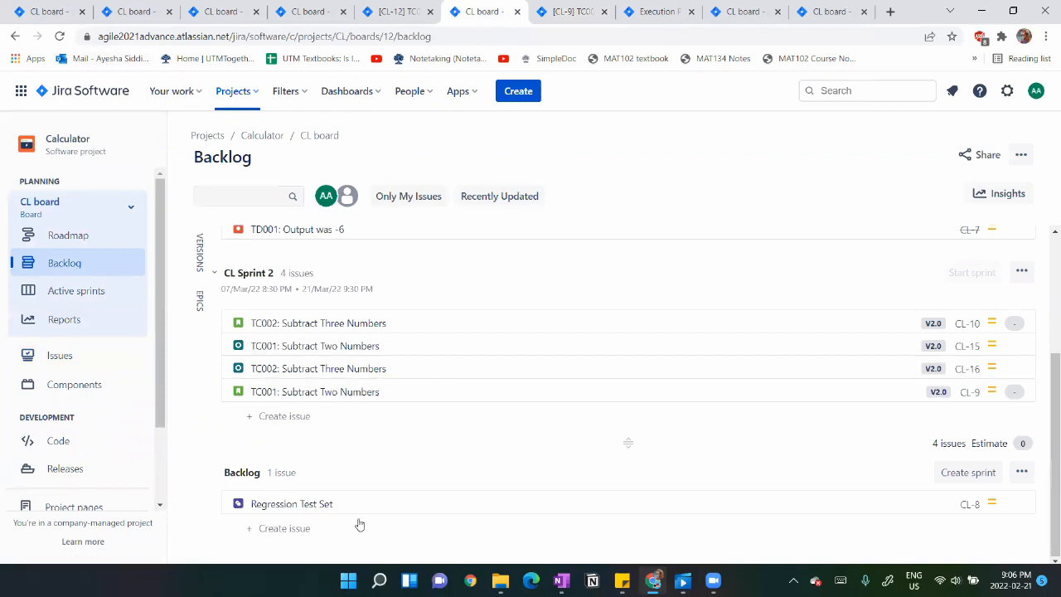
pyautogui.click(511, 89)
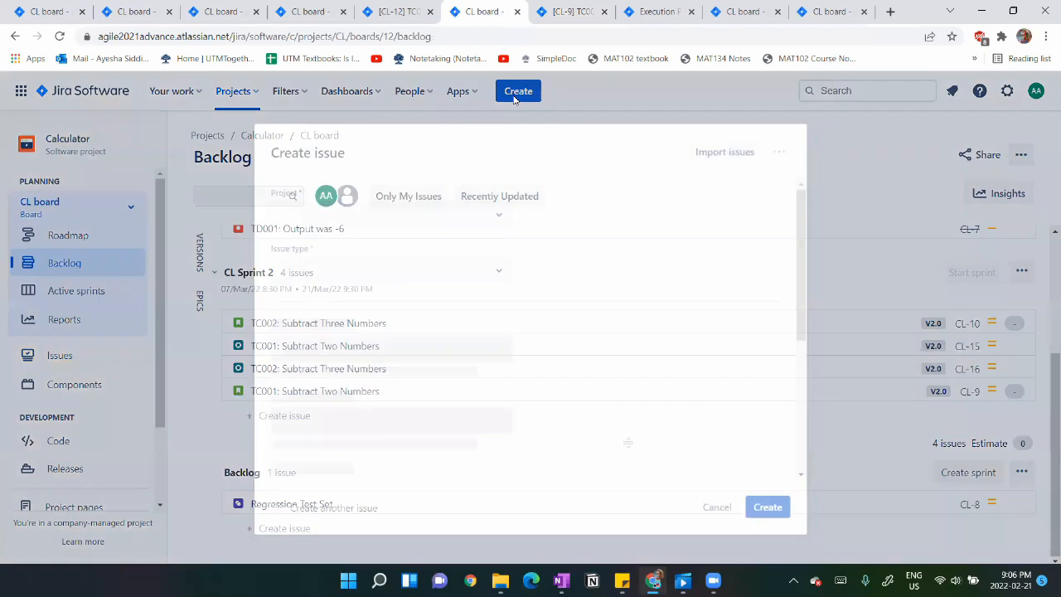
pyautogui.click(396, 263)
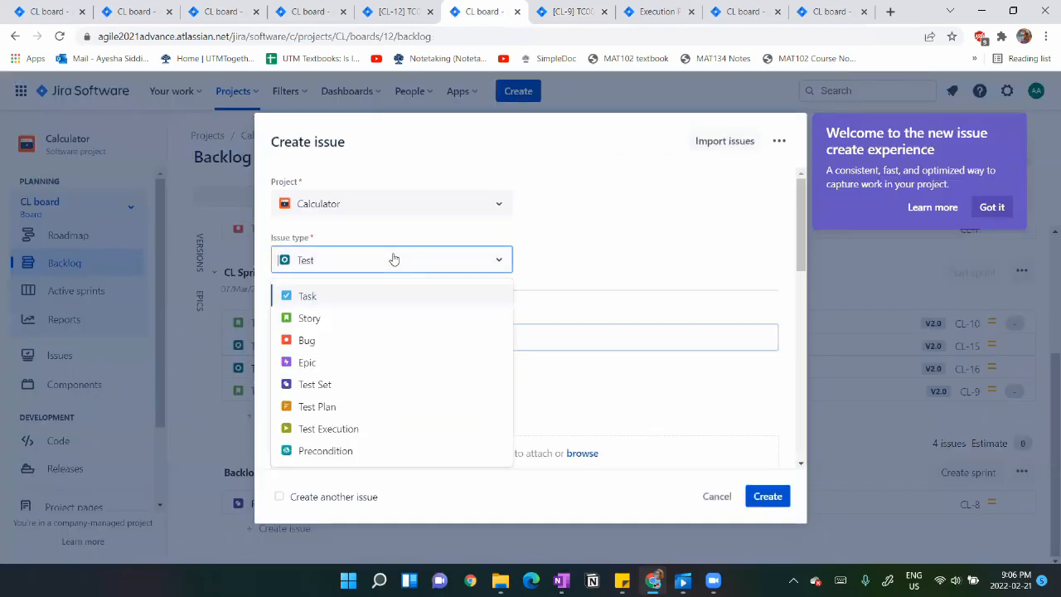
pyautogui.click(384, 381)
pyautogui.click(354, 340)
pyautogui.write('TS001: Addition Feature Tests')
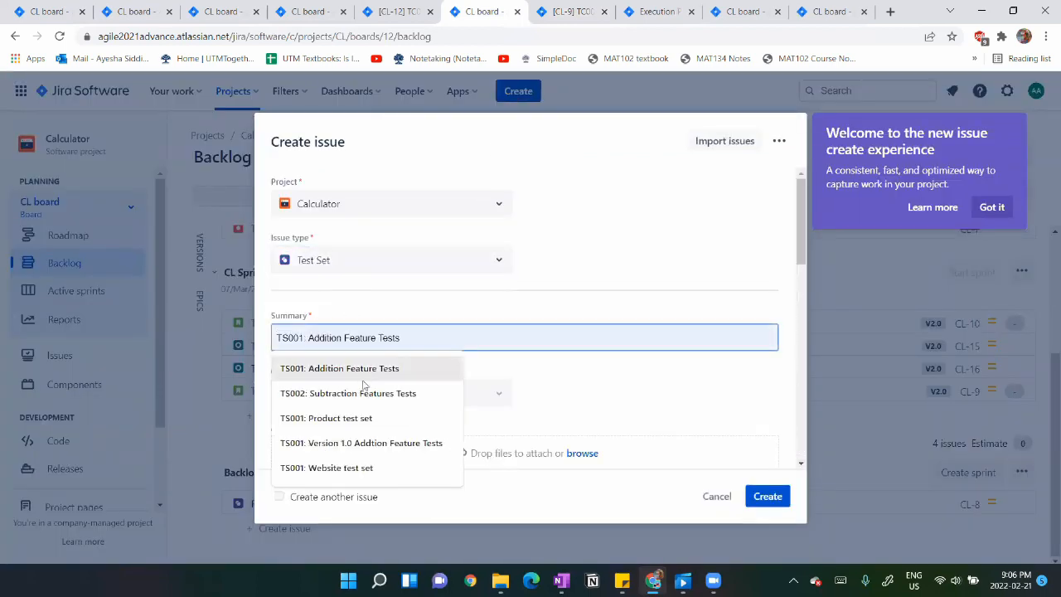
pyautogui.click(363, 390)
# Assign the "TS002: Subtraction Features Tests" test set to fix version v2.0 and CL Sprint 2, and create it.
pyautogui.scroll(-6, 492, 387)
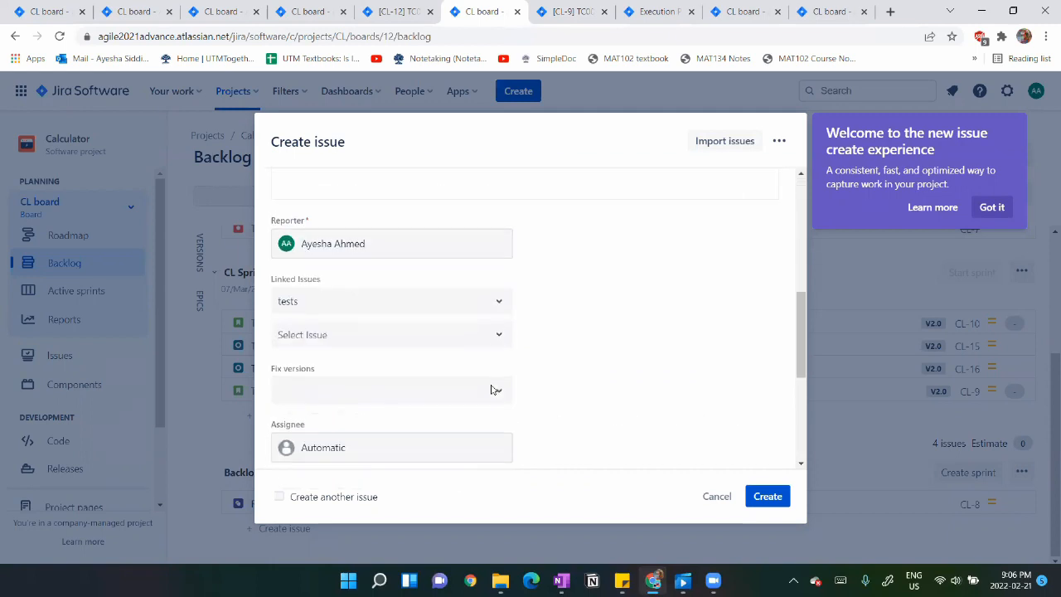
pyautogui.click(418, 363)
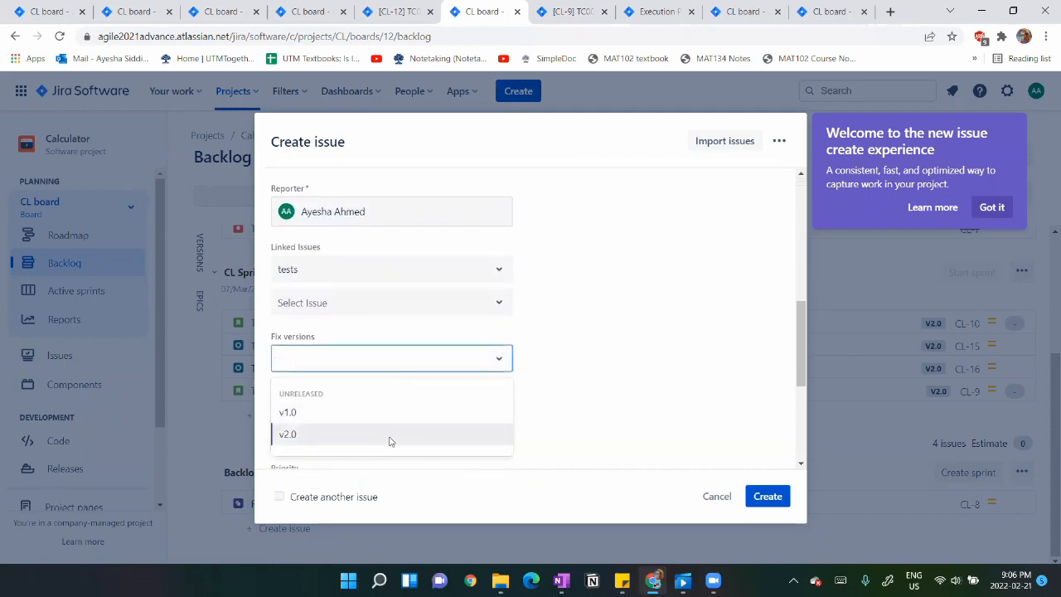
pyautogui.click(391, 439)
pyautogui.scroll(-3, 390, 441)
pyautogui.scroll(-1, 351, 440)
pyautogui.click(340, 438)
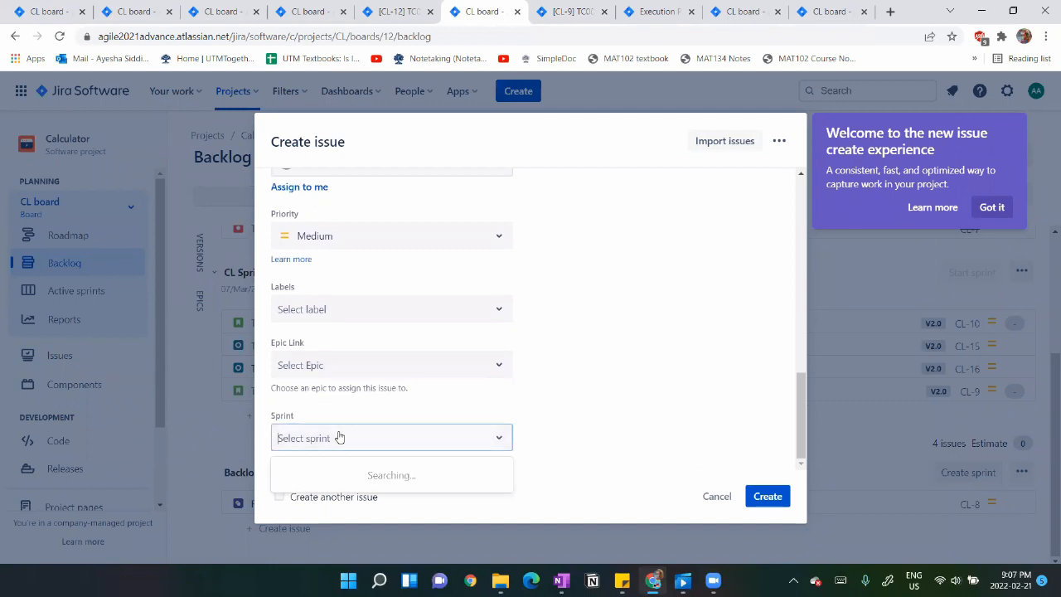
pyautogui.scroll(-5, 465, 531)
pyautogui.click(440, 535)
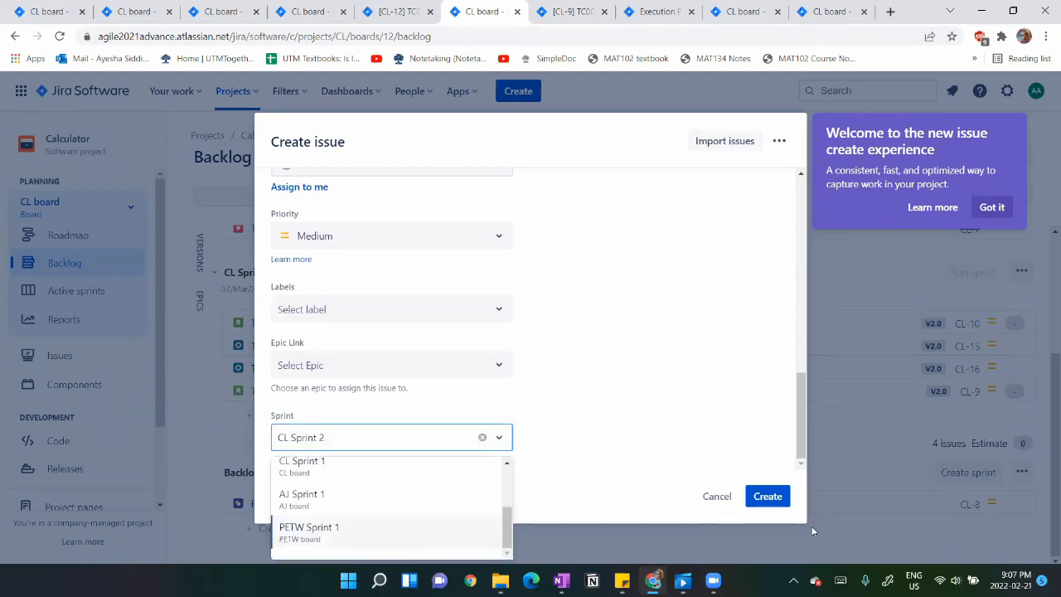
pyautogui.click(770, 501)
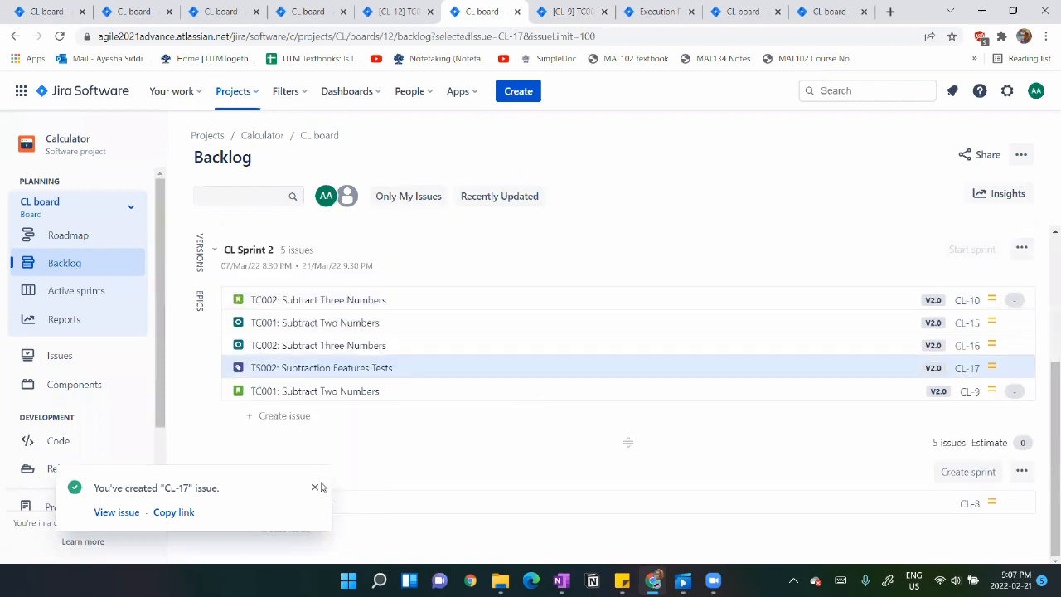
# Open the new test set CL-17 in its own tab and add the existing tests CL-16 and CL-15 to it.
pyautogui.keyDown('ctrl'); pyautogui.click(968, 369); pyautogui.keyUp('ctrl')
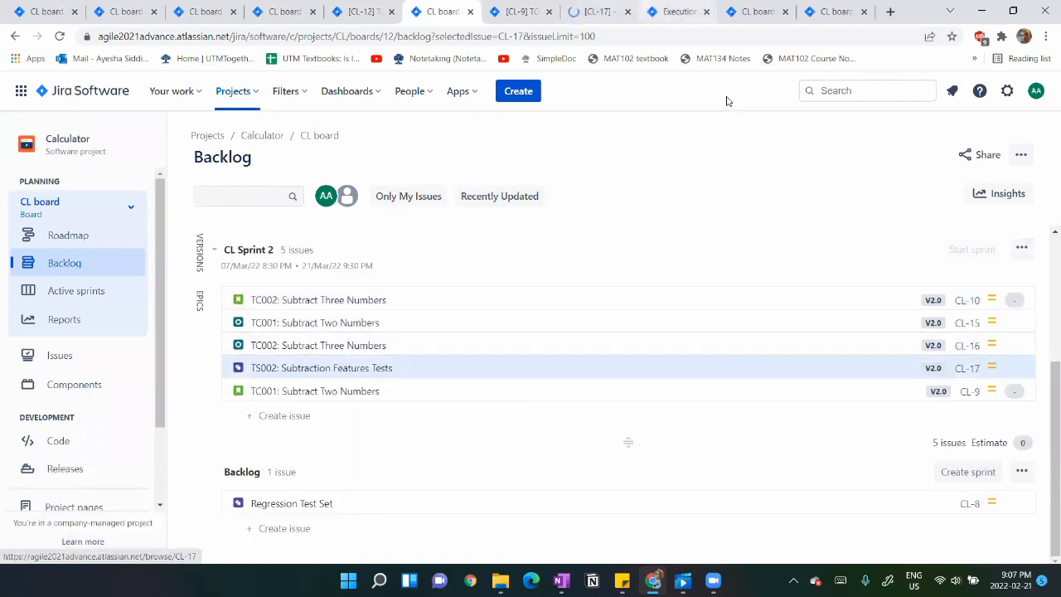
pyautogui.click(521, 12)
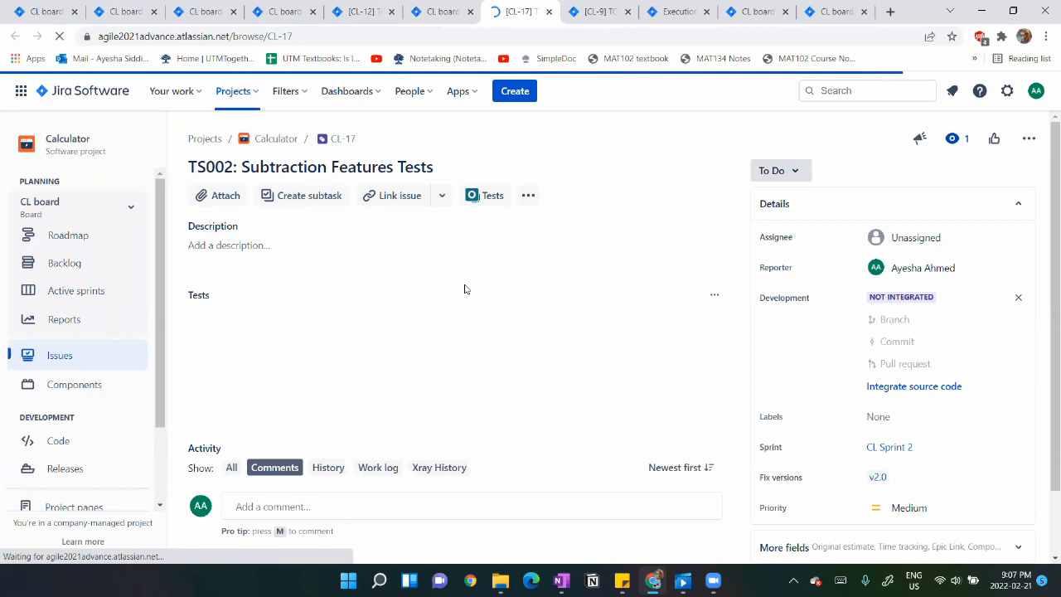
pyautogui.scroll(-2, 464, 289)
pyautogui.click(477, 354)
pyautogui.click(459, 383)
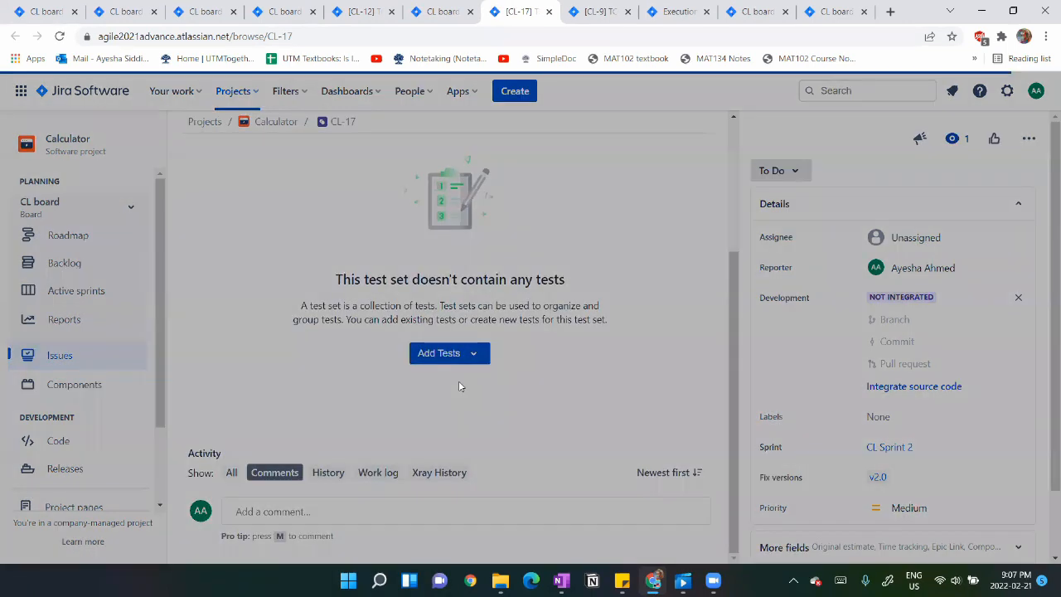
pyautogui.click(301, 238)
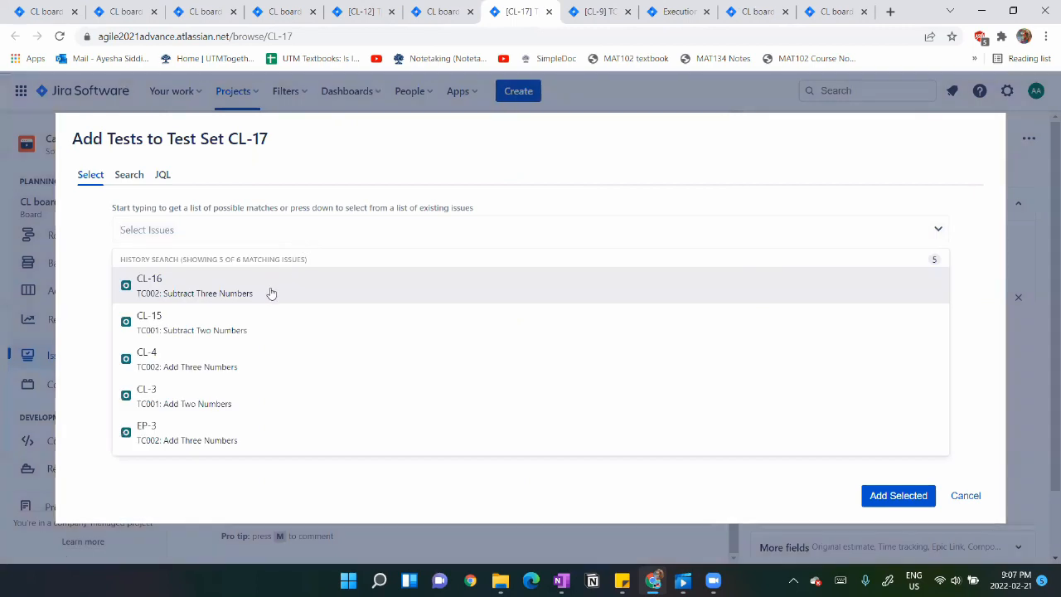
pyautogui.click(270, 290)
pyautogui.click(245, 234)
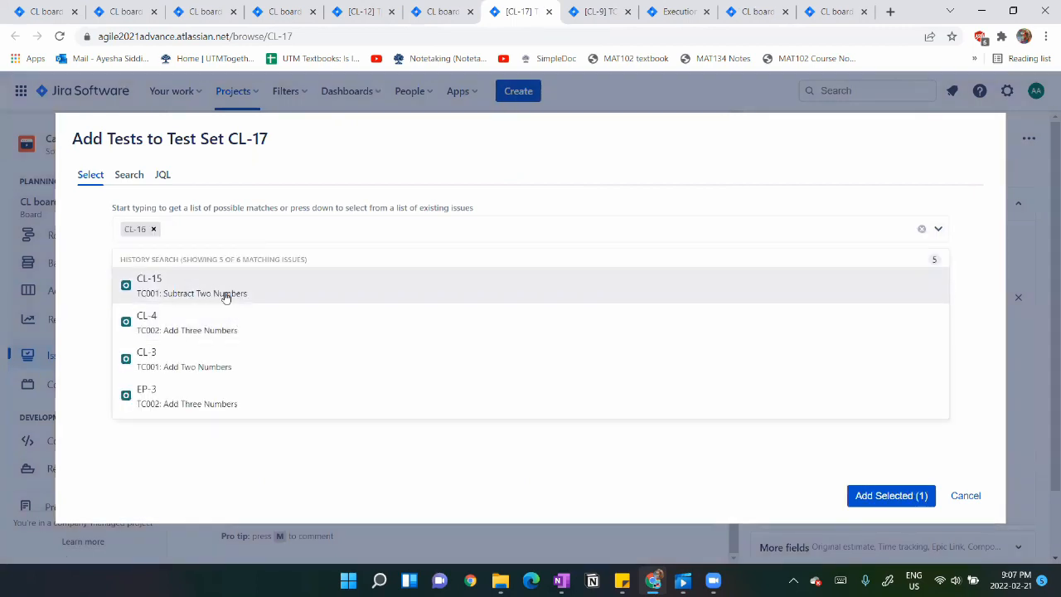
pyautogui.click(226, 297)
pyautogui.click(902, 495)
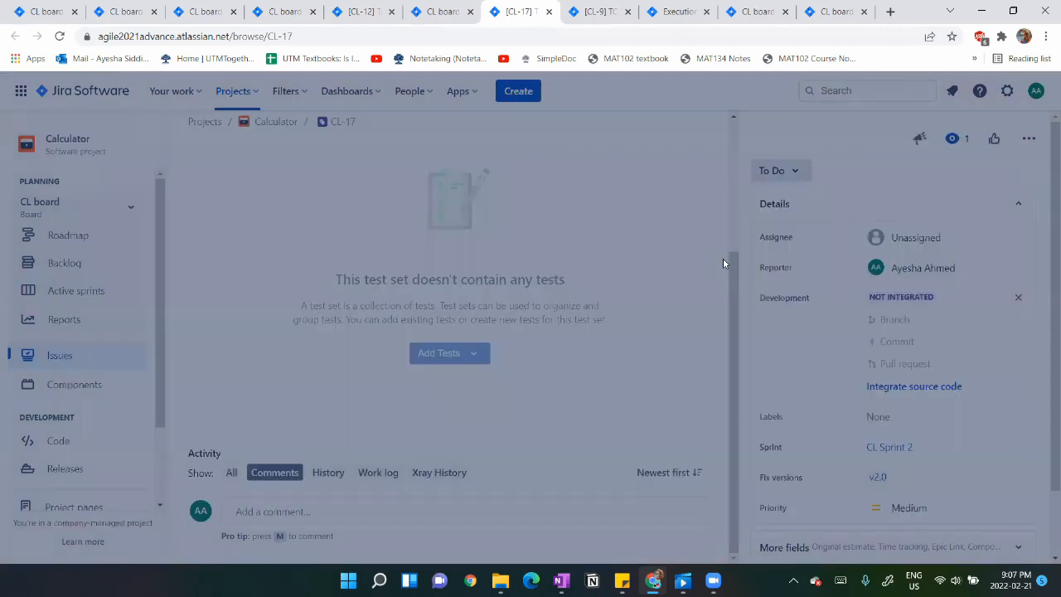
# Open the Regression Test Set (CL-8) from the backlog in a new tab and begin adding existing tests.
pyautogui.hotkey('ctrl', 'shift', 'Tab')
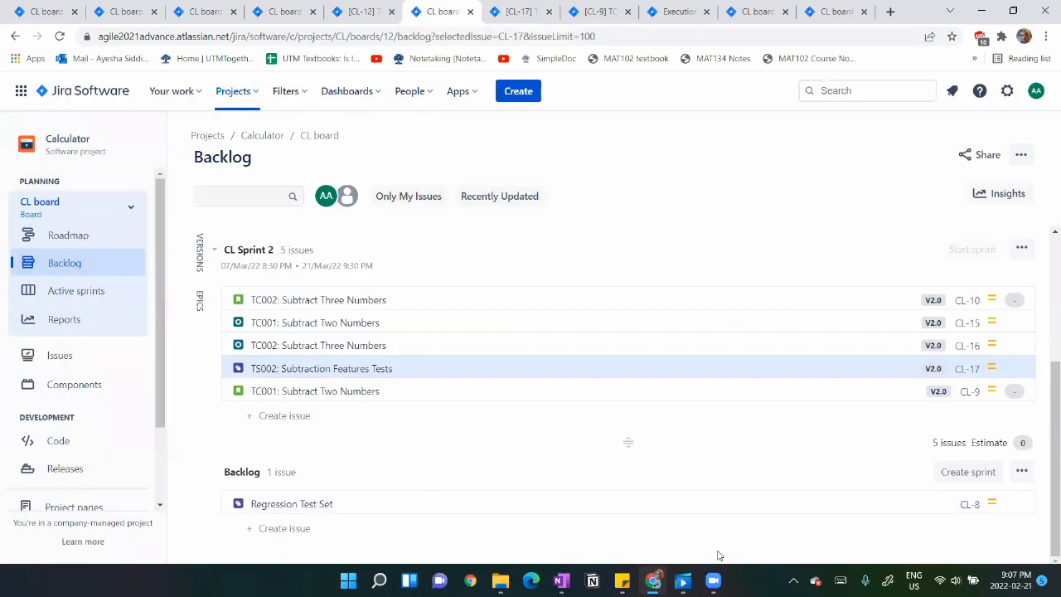
pyautogui.keyDown('ctrl'); pyautogui.click(969, 508); pyautogui.keyUp('ctrl')
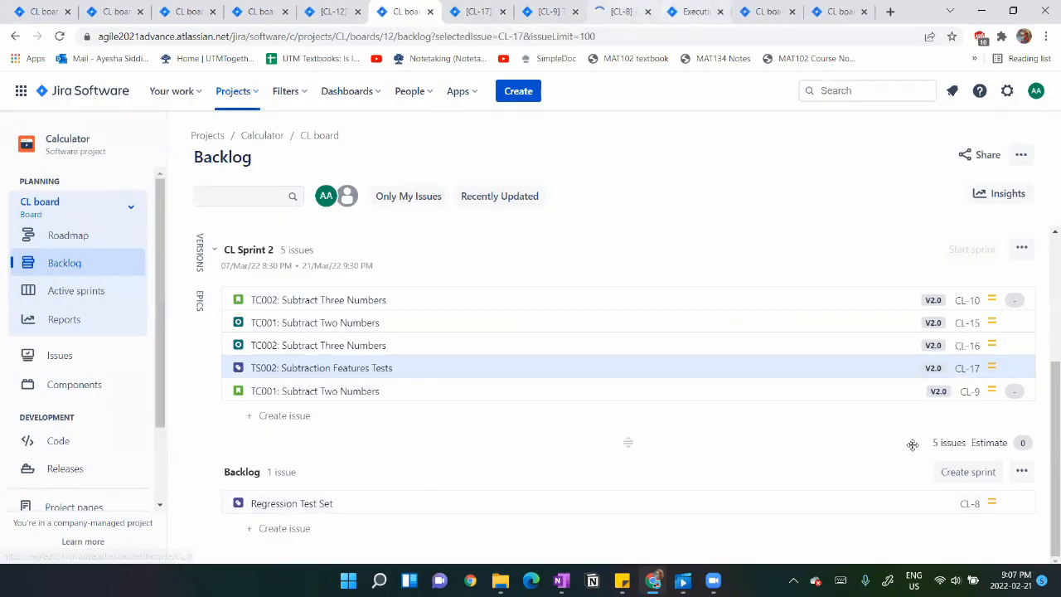
pyautogui.hotkey('ctrl', 'Tab')
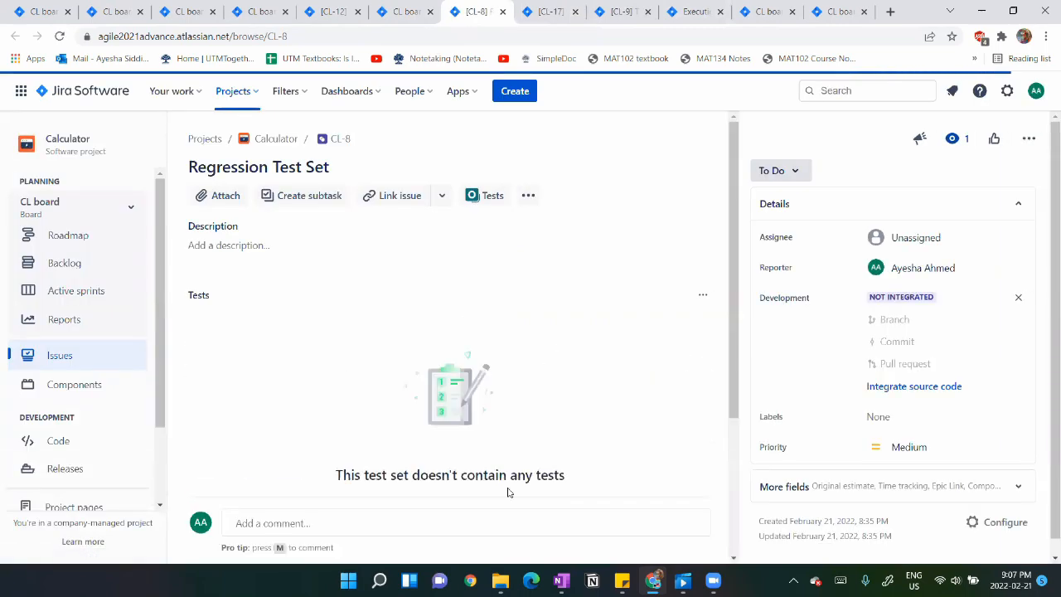
pyautogui.scroll(-2, 506, 490)
pyautogui.click(437, 358)
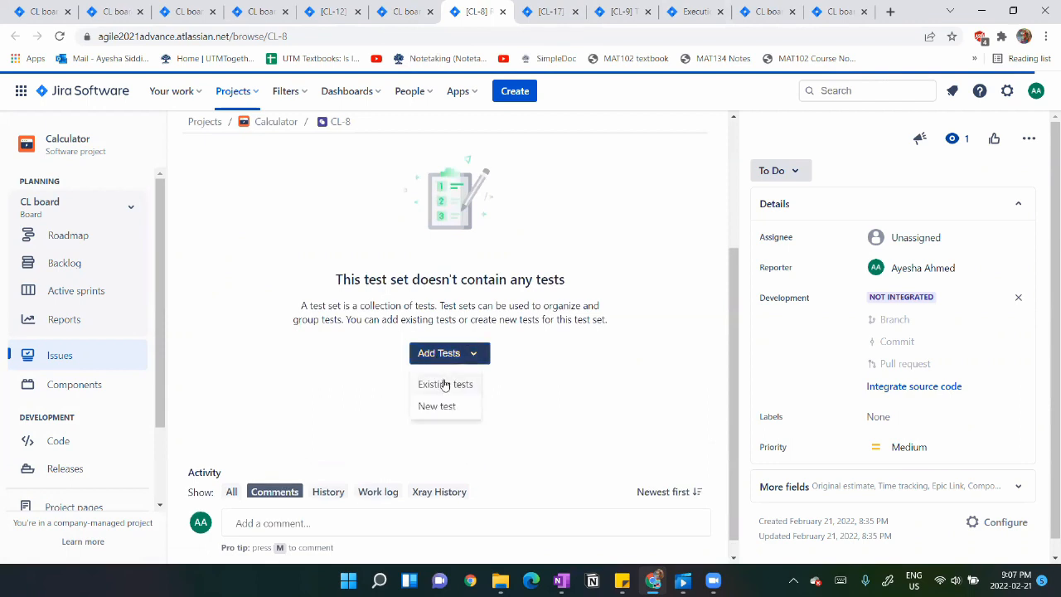
pyautogui.click(445, 384)
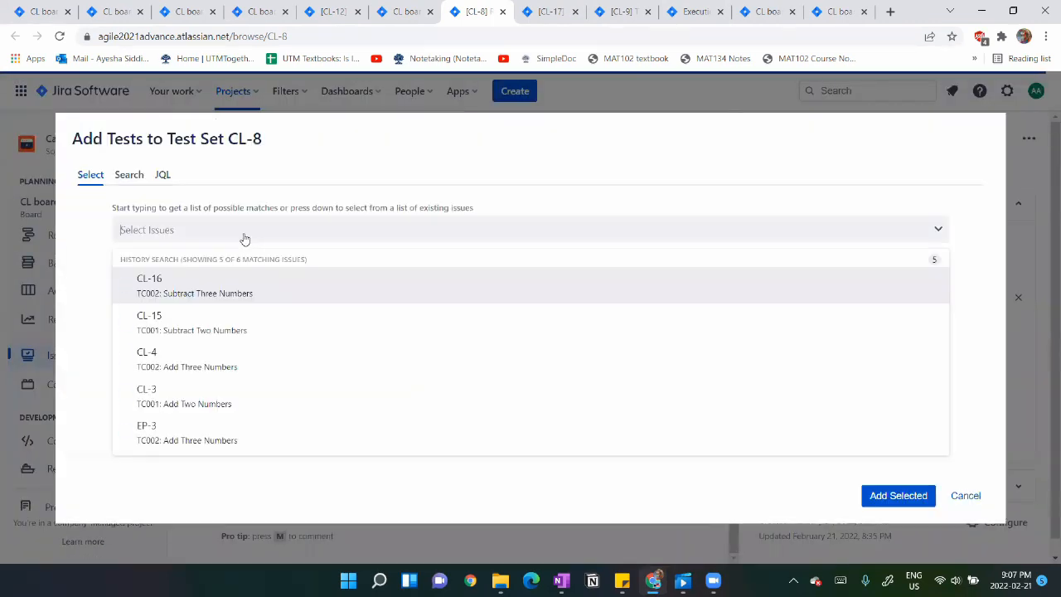
# Select tests CL-16, CL-15, CL-4 and CL-3 and add them to the Regression Test Set.
pyautogui.click(242, 295)
pyautogui.click(225, 237)
pyautogui.click(225, 295)
pyautogui.click(249, 232)
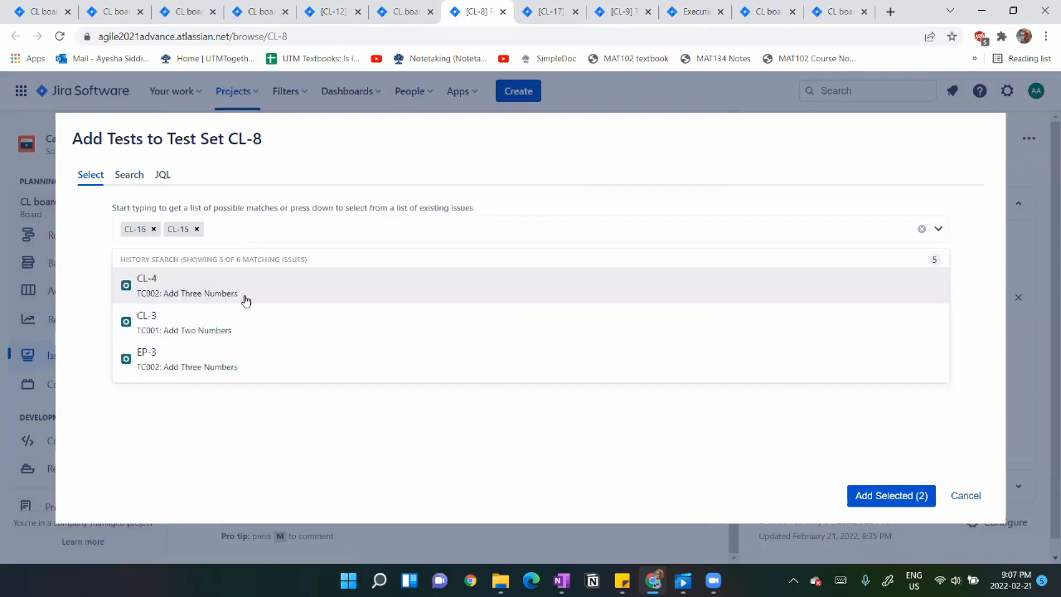
pyautogui.click(246, 300)
pyautogui.click(269, 236)
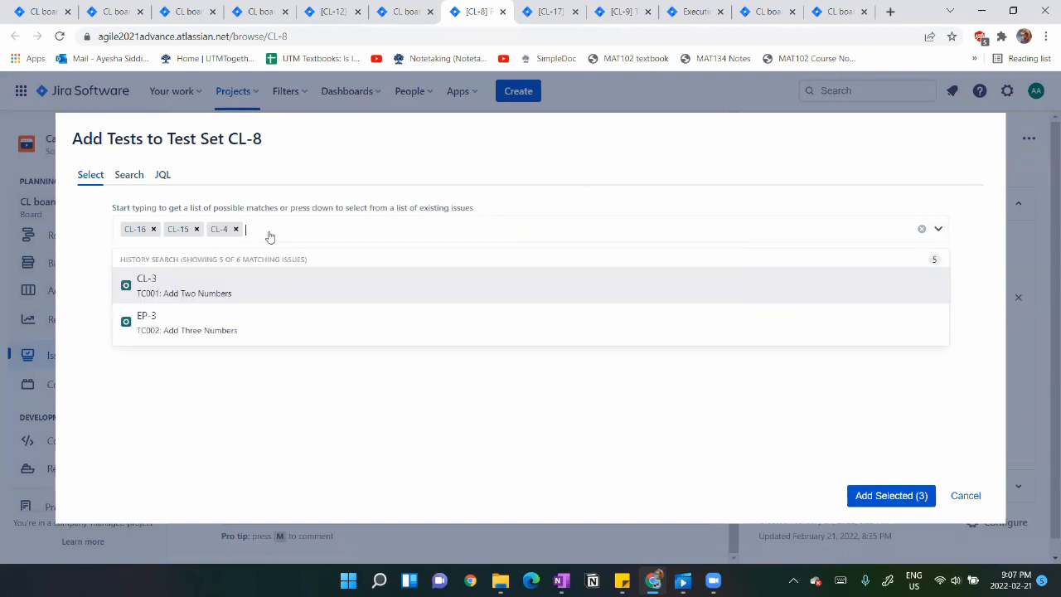
pyautogui.click(269, 285)
pyautogui.click(870, 495)
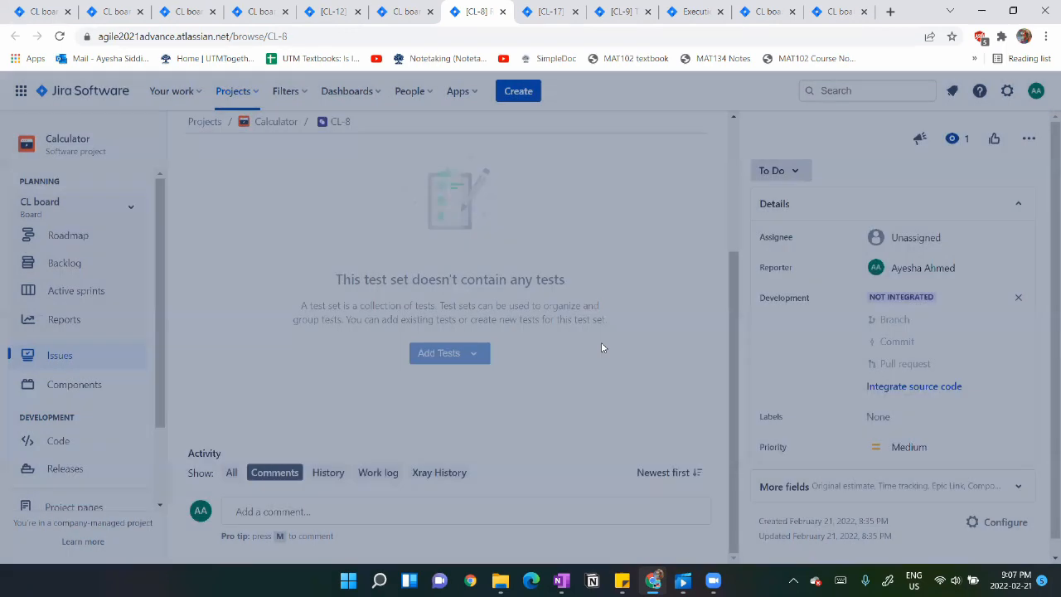
# Check the tests listed in the Regression Test Set and return to the project backlog.
pyautogui.scroll(-1, 365, 393)
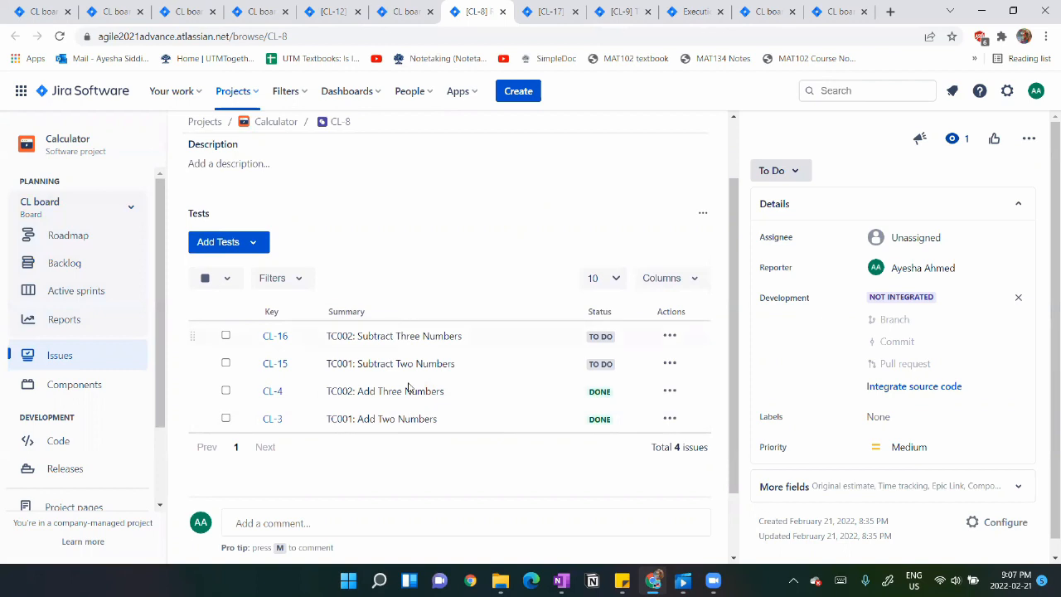
pyautogui.scroll(1, 282, 331)
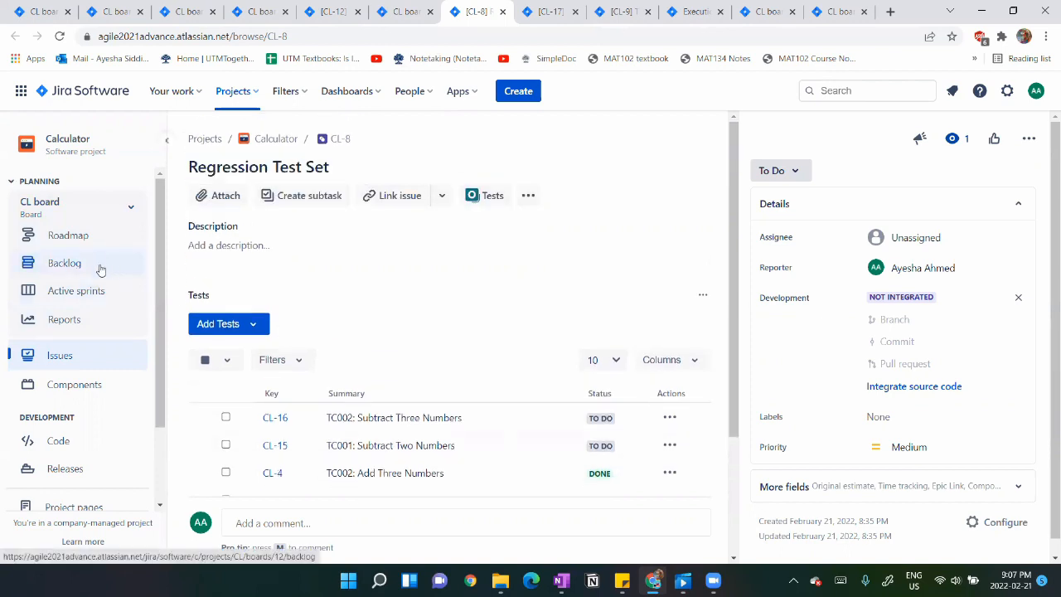
pyautogui.click(100, 267)
pyautogui.scroll(-3, 402, 353)
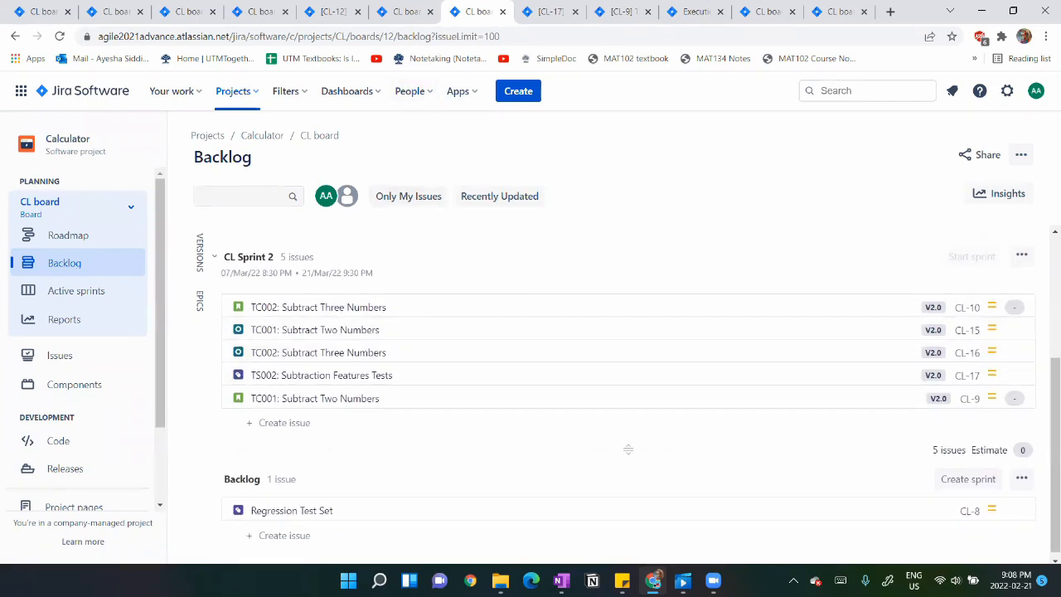
# Switch to the OneNote diagram to review the planned test execution for v2.0, and return to the Jira backlog.
pyautogui.hotkey('alt', 'Tab')
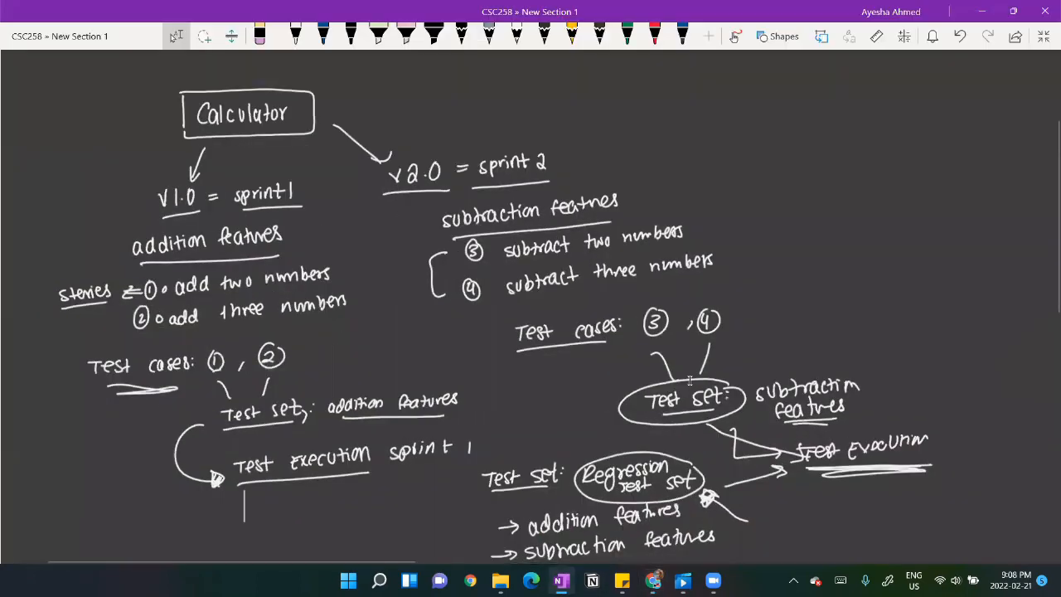
pyautogui.scroll(-1, 690, 381)
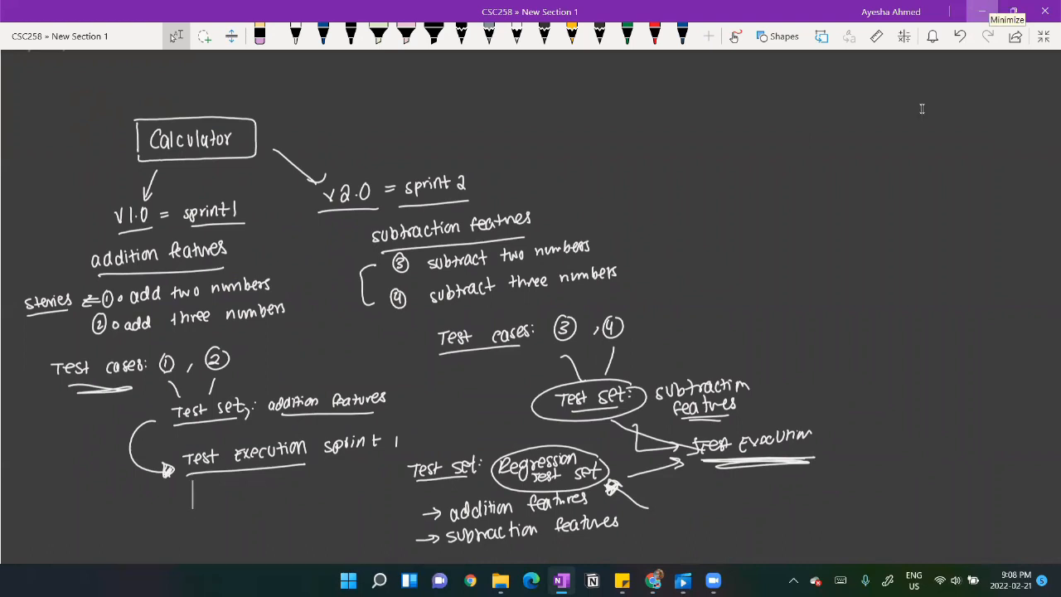
pyautogui.click(751, 445)
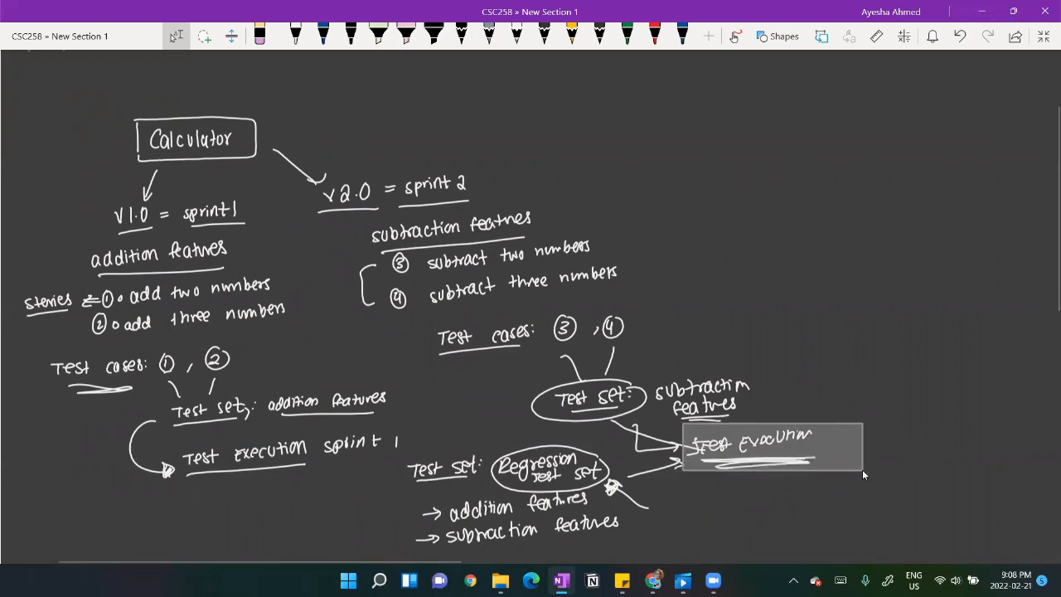
pyautogui.click(988, 8)
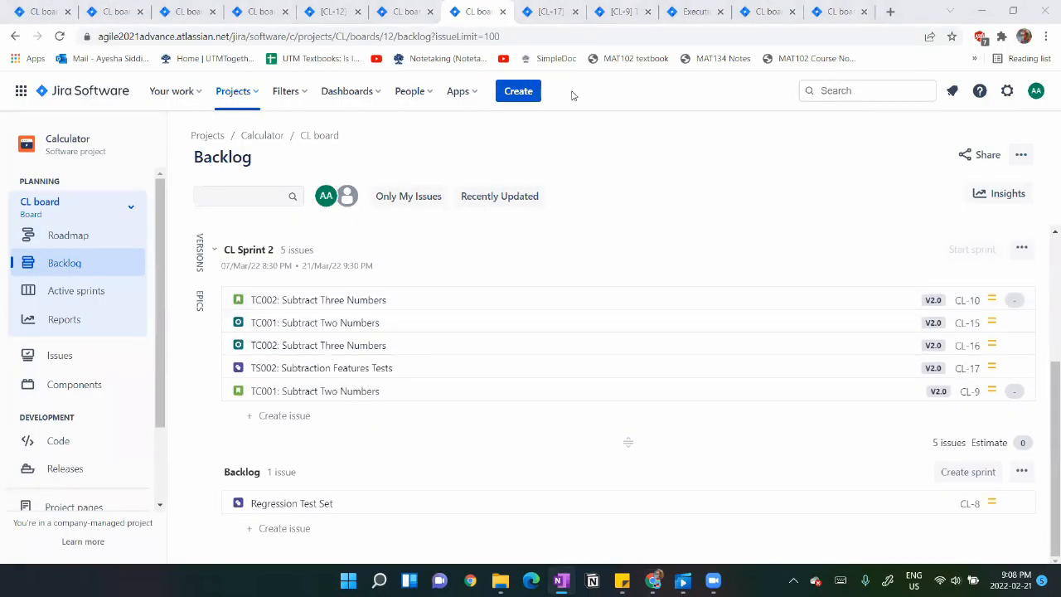
# Begin a new Test Execution issue in the Calculator project with the summary "TE002: Execution for Sprint 2".
pyautogui.click(518, 91)
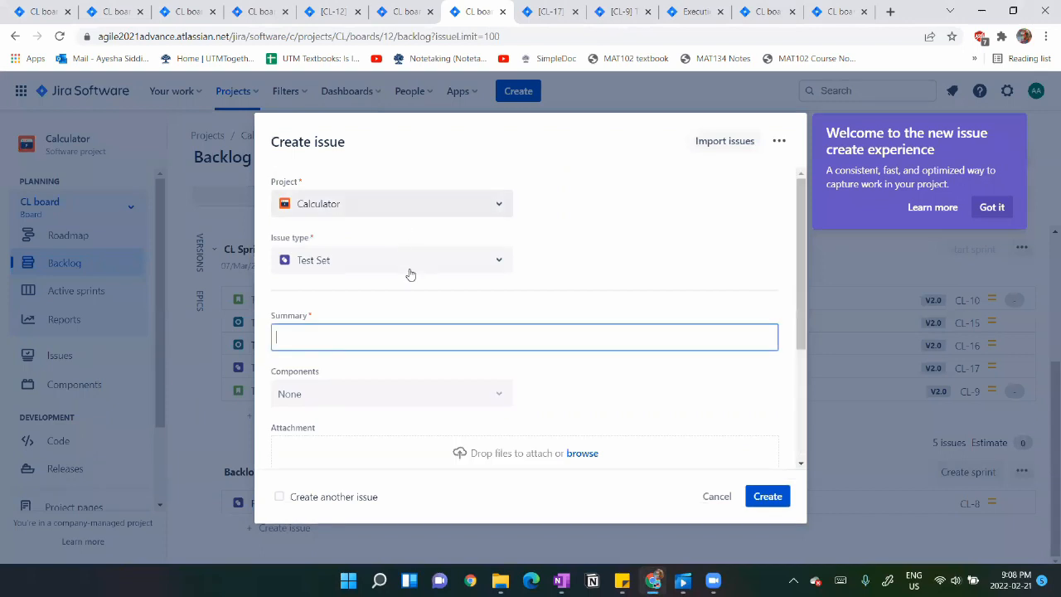
pyautogui.click(409, 274)
pyautogui.click(393, 274)
pyautogui.click(393, 274)
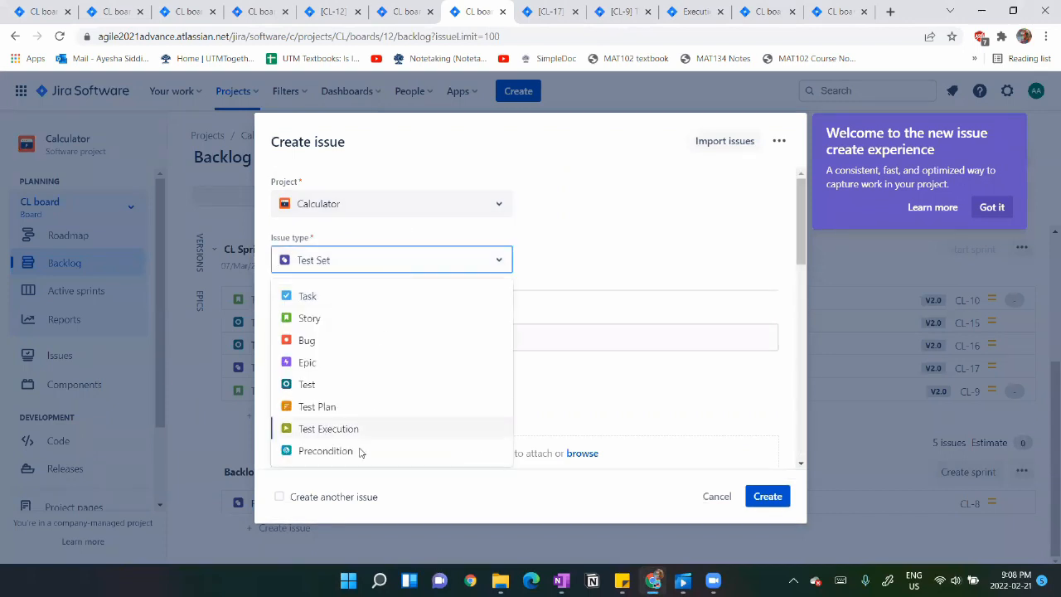
pyautogui.click(345, 429)
pyautogui.click(327, 342)
pyautogui.write('T')
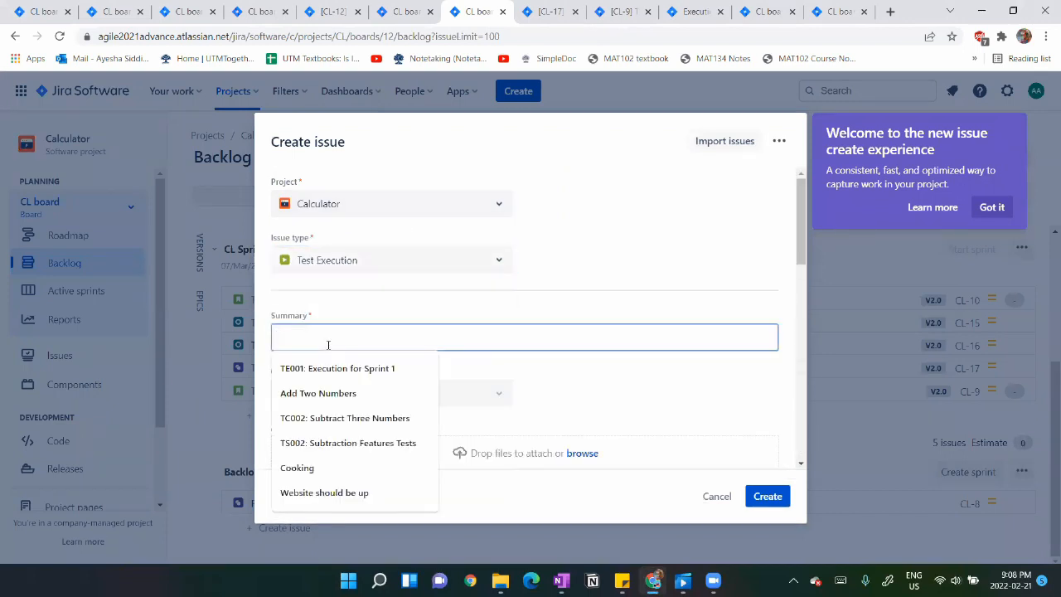
pyautogui.click(320, 368)
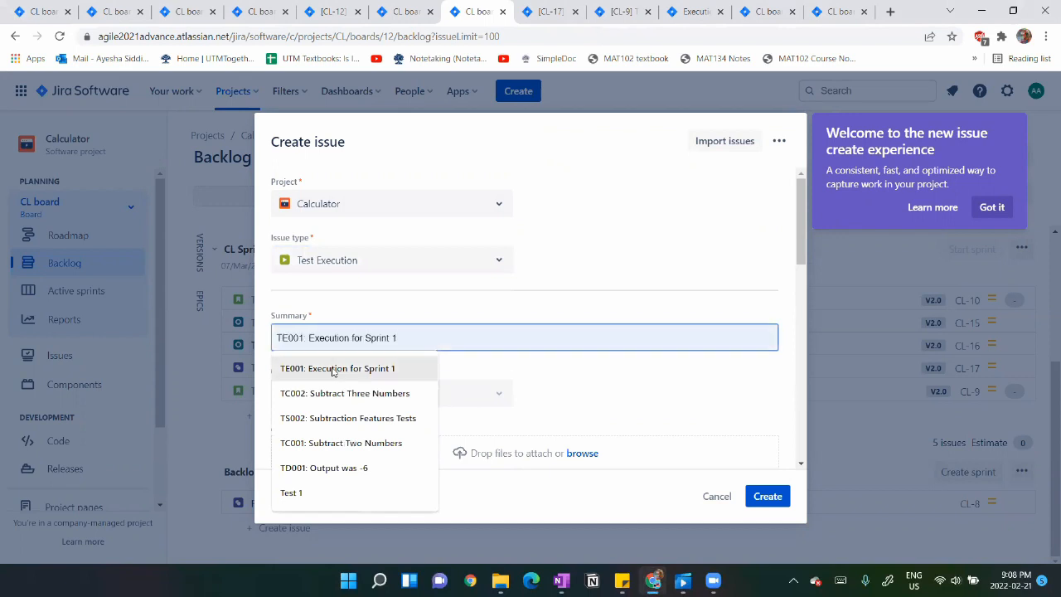
pyautogui.click(304, 338)
pyautogui.press('BackSpace')
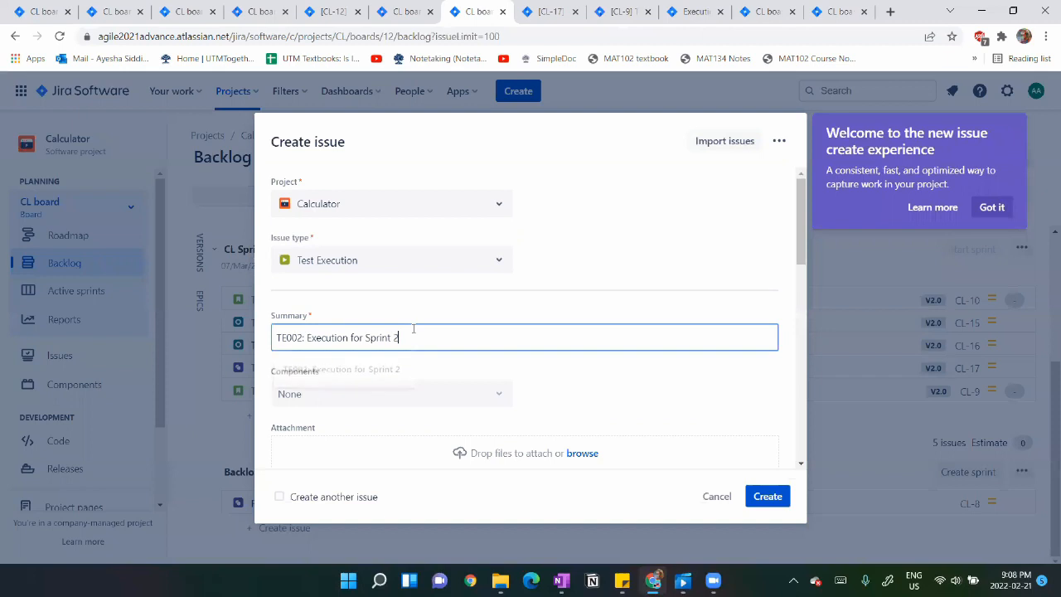
# Assign the test execution to fix version v2.0 and CL Sprint 2, and create it.
pyautogui.scroll(-5, 412, 336)
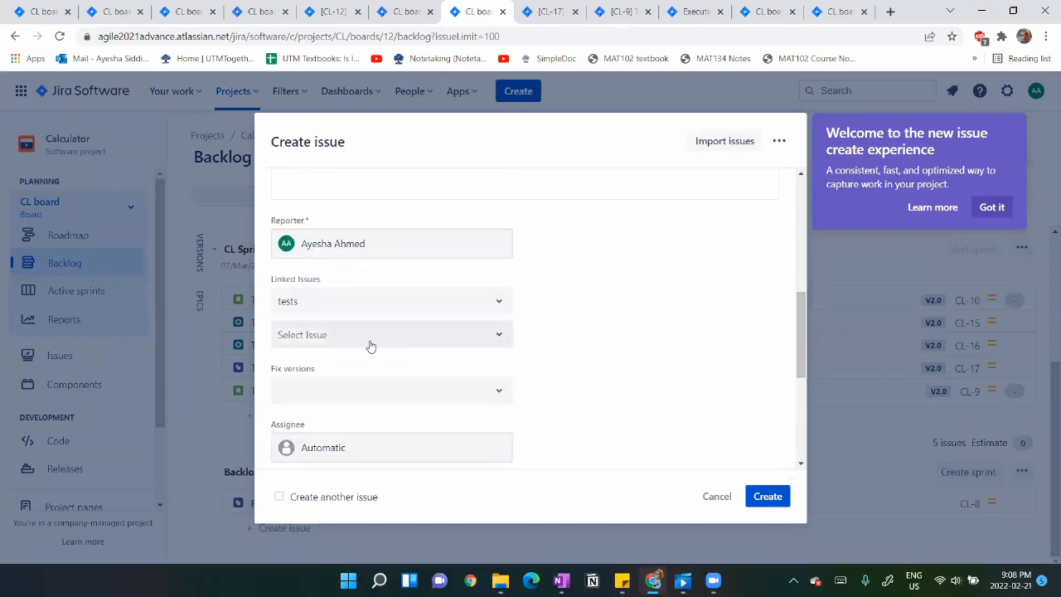
pyautogui.click(387, 392)
pyautogui.click(372, 466)
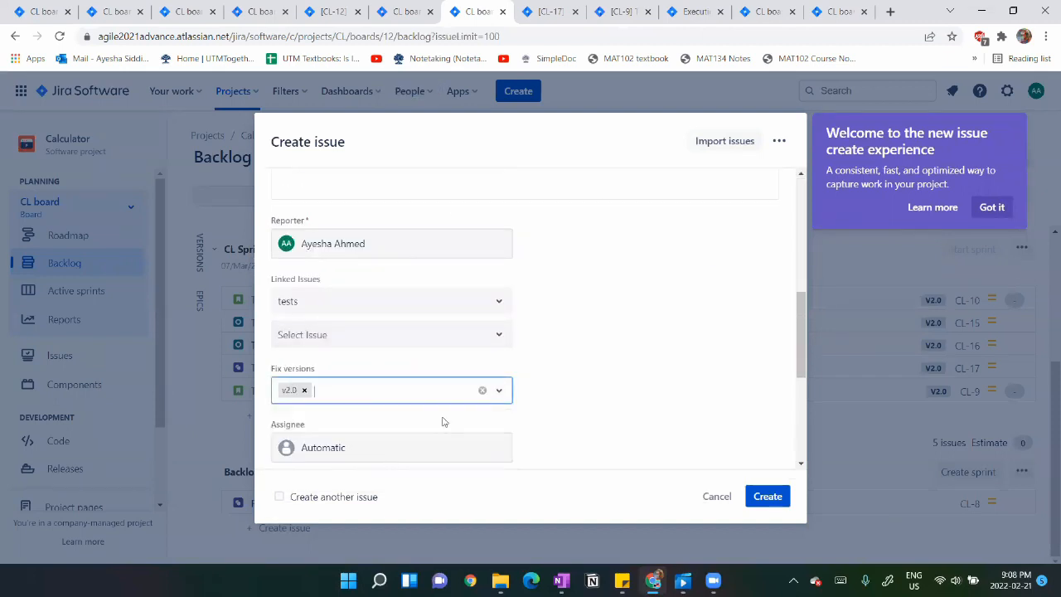
pyautogui.scroll(-5, 440, 421)
pyautogui.click(489, 437)
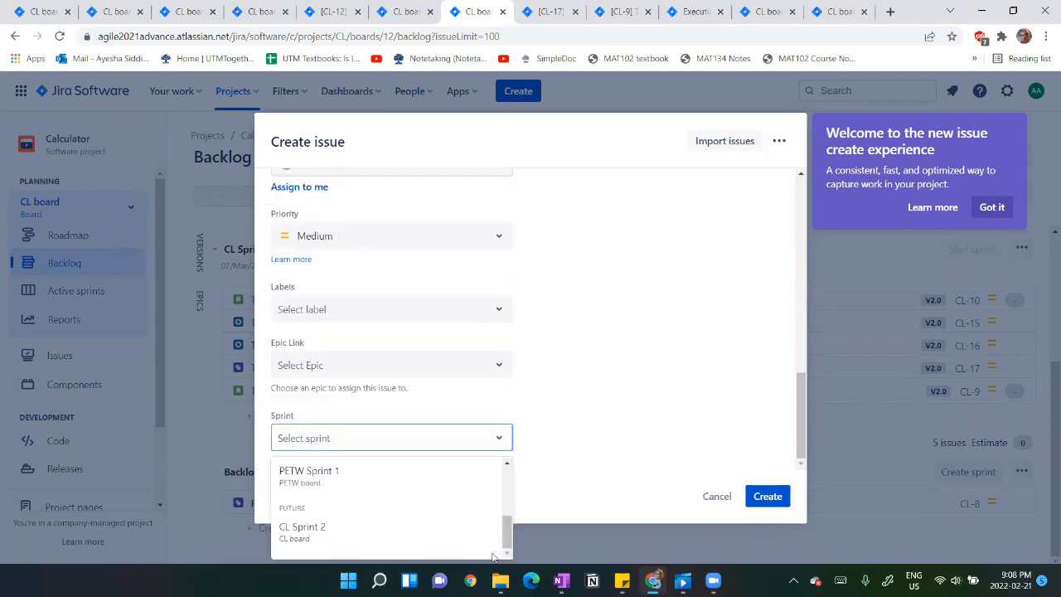
pyautogui.click(401, 539)
pyautogui.click(767, 496)
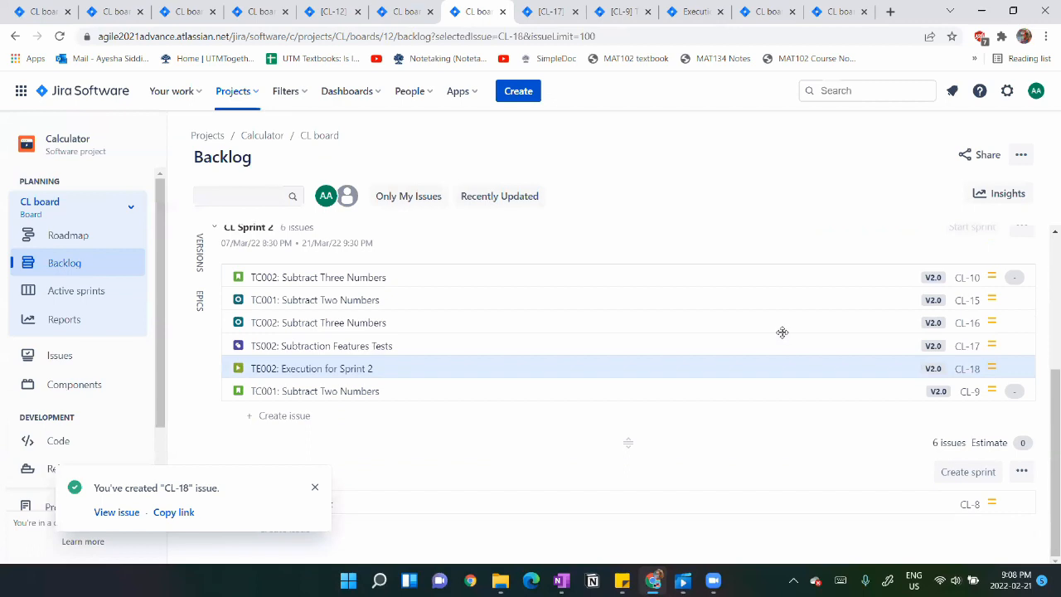
# Open the new test execution CL-18 in its own tab and add the test sets CL-17 and CL-8 to it.
pyautogui.click(970, 370)
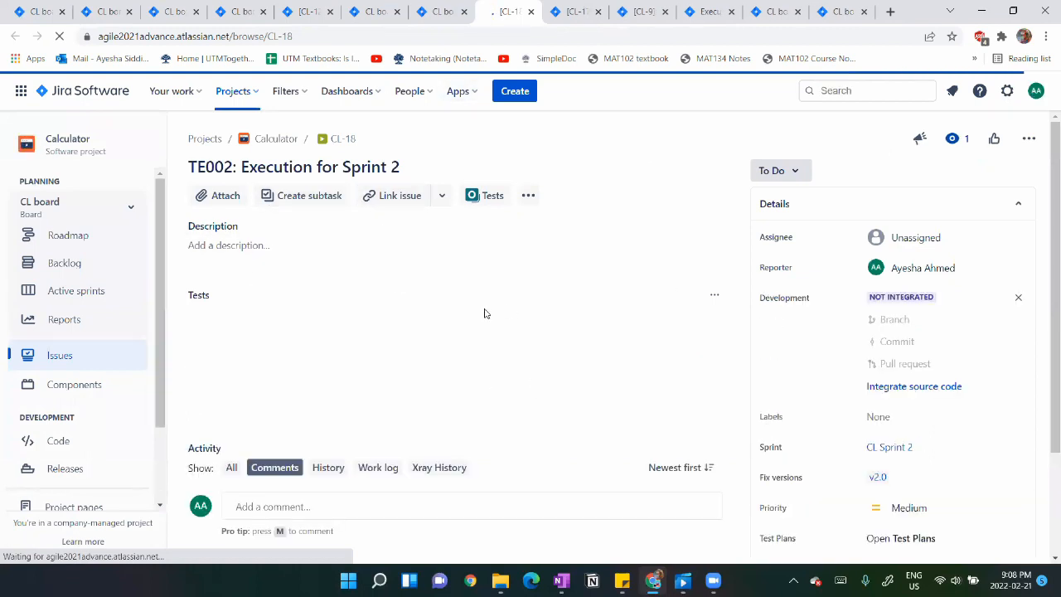
pyautogui.scroll(-3, 488, 356)
pyautogui.click(489, 355)
pyautogui.click(484, 406)
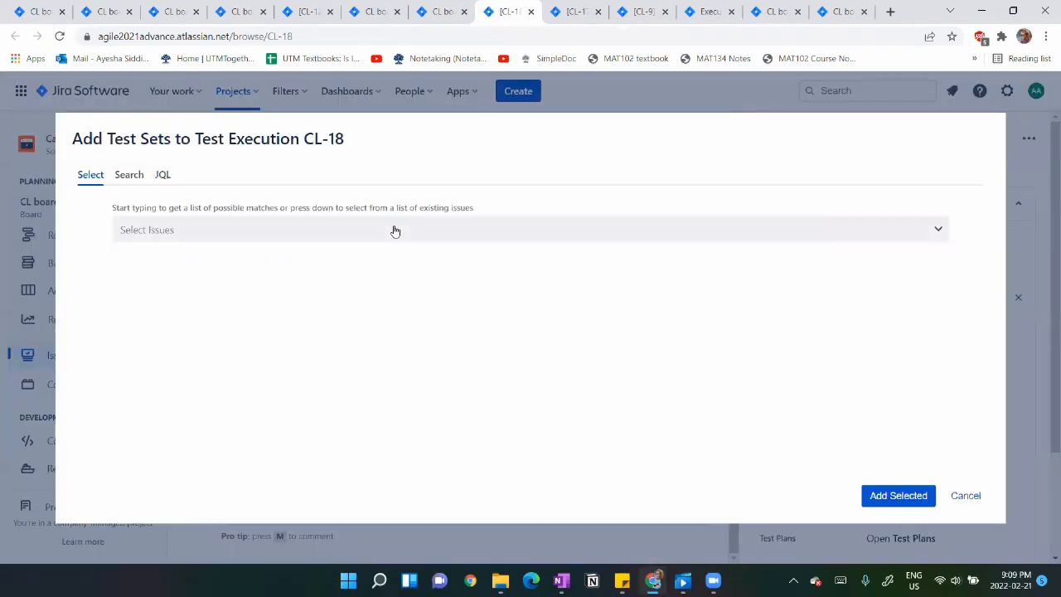
pyautogui.click(395, 231)
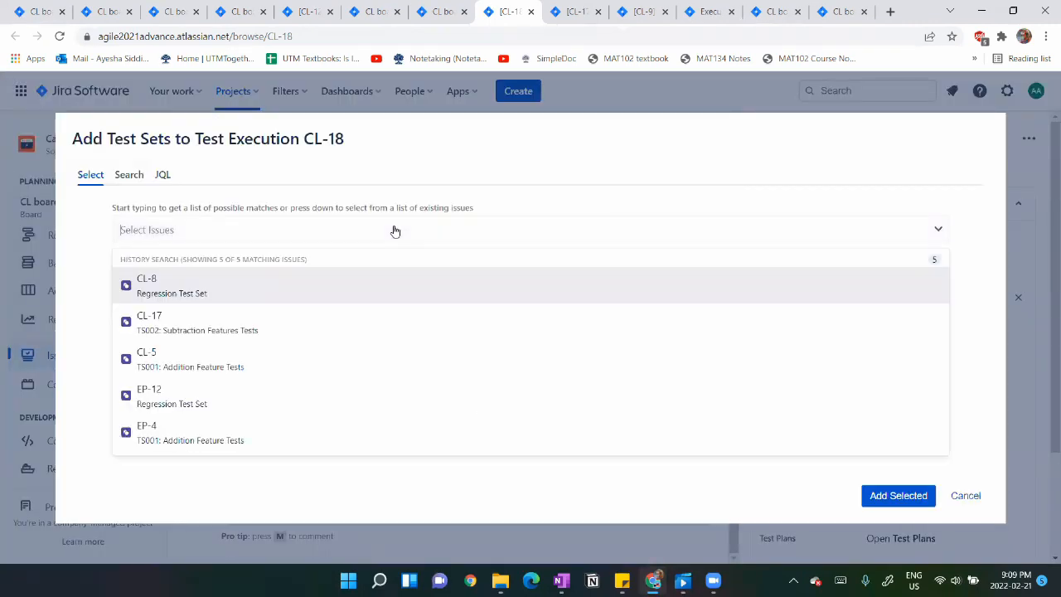
pyautogui.click(341, 322)
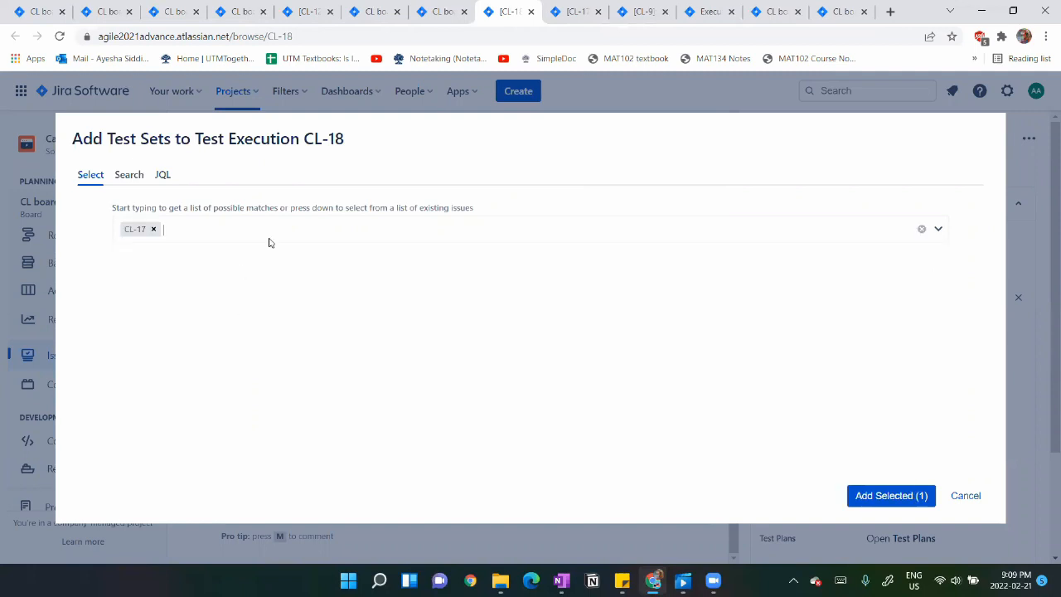
pyautogui.click(242, 286)
pyautogui.click(863, 495)
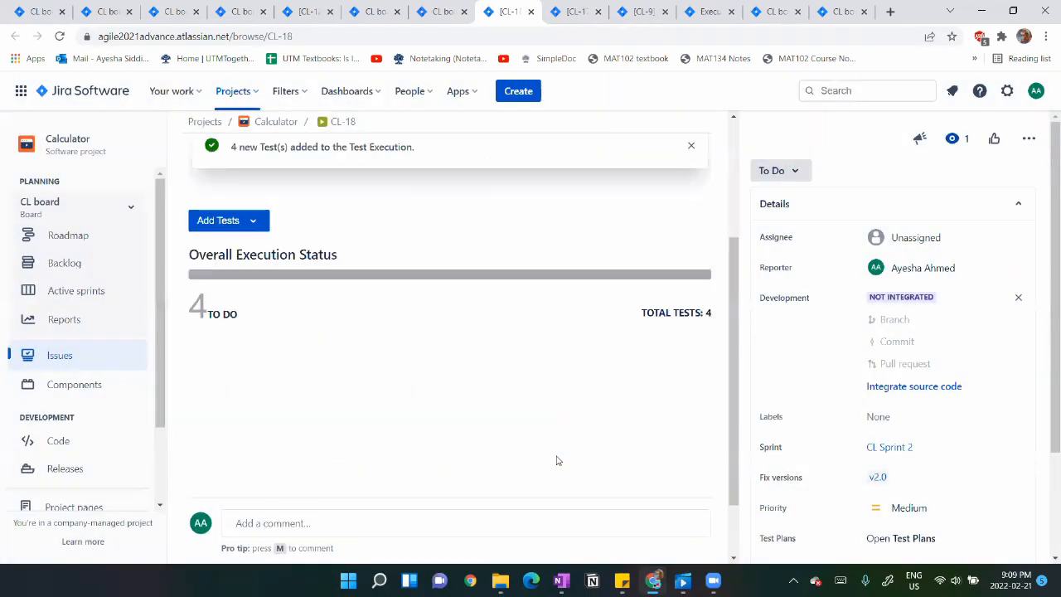
# Review the tests included in the CL-18 execution and the issues of both sprints in the backlog.
pyautogui.scroll(-2, 497, 447)
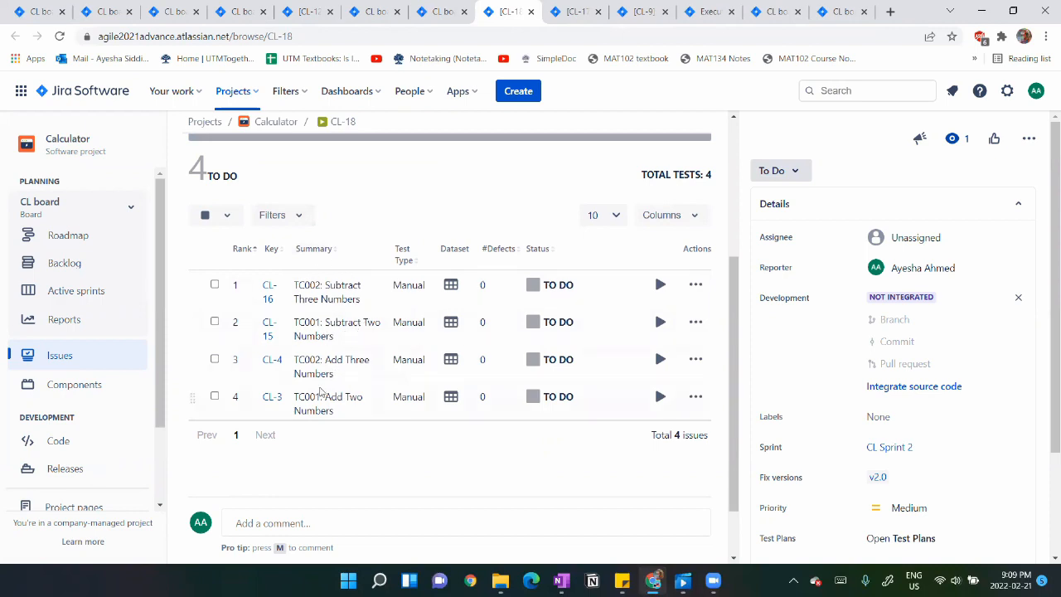
pyautogui.scroll(3, 323, 392)
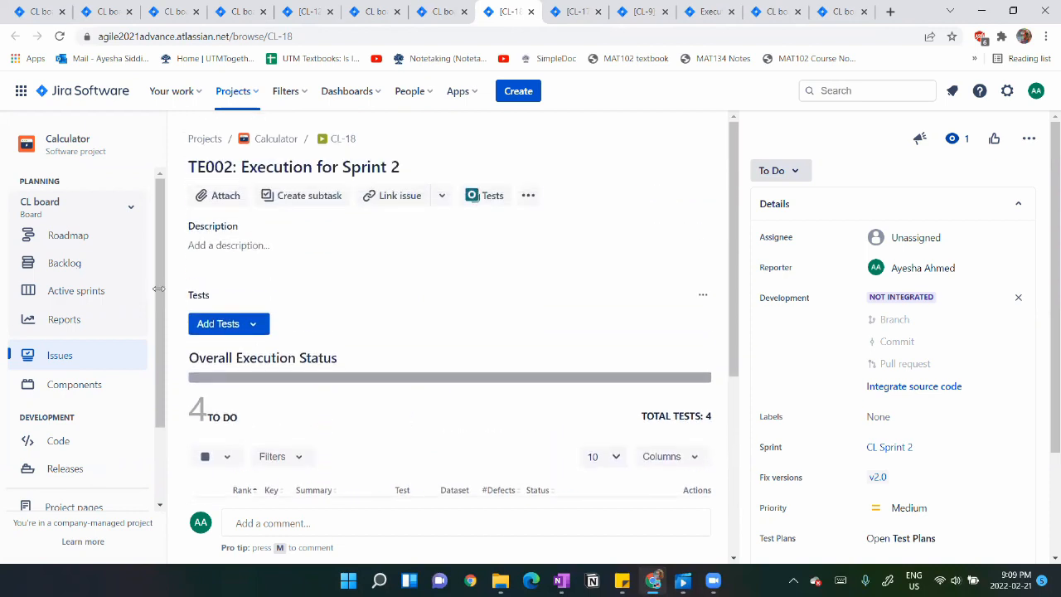
pyautogui.click(101, 266)
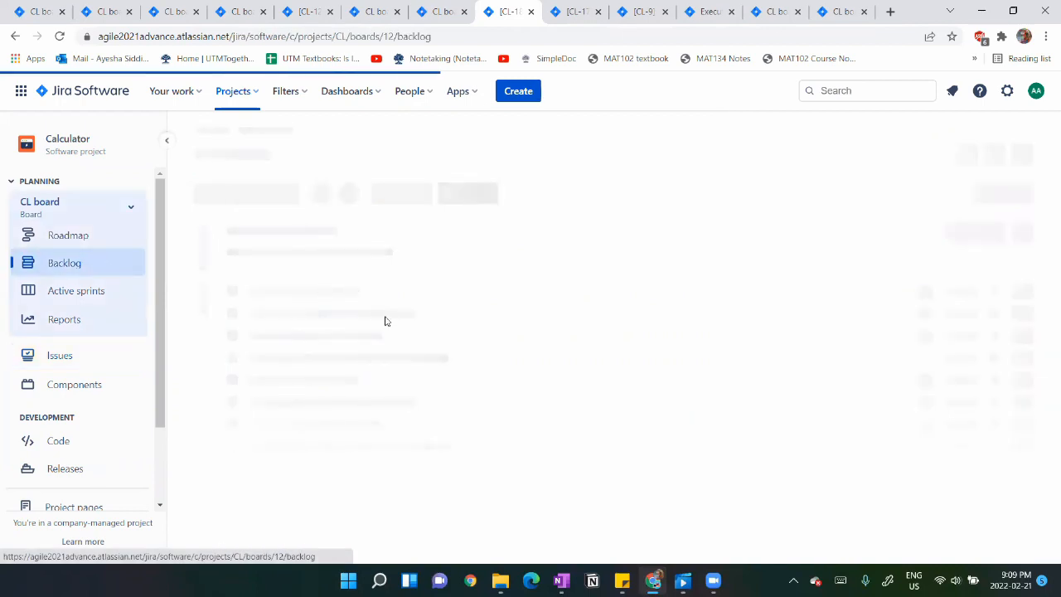
pyautogui.scroll(-3, 834, 287)
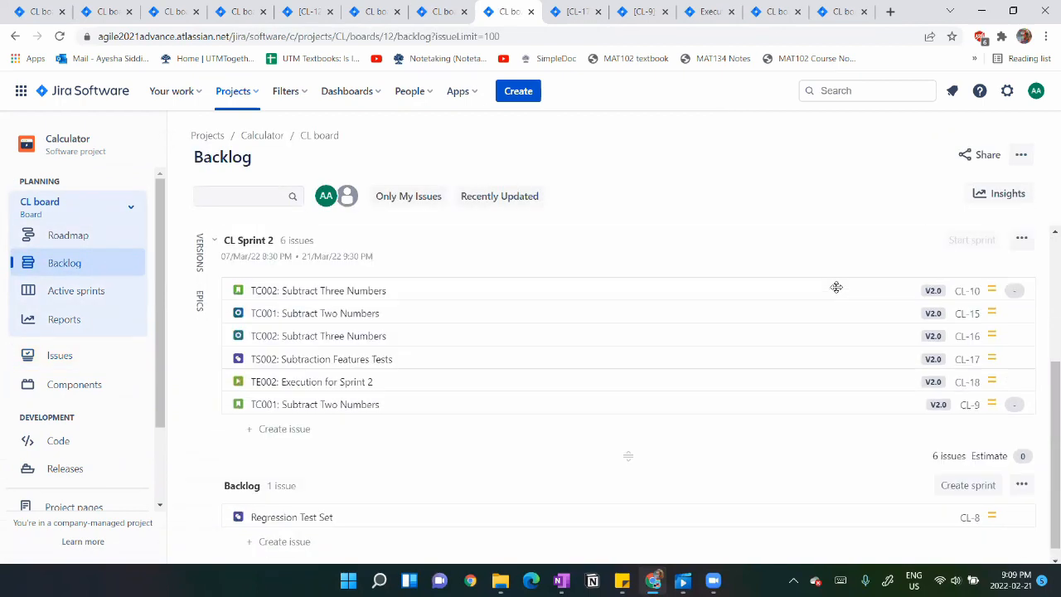
pyautogui.scroll(3, 812, 400)
pyautogui.scroll(-2, 839, 415)
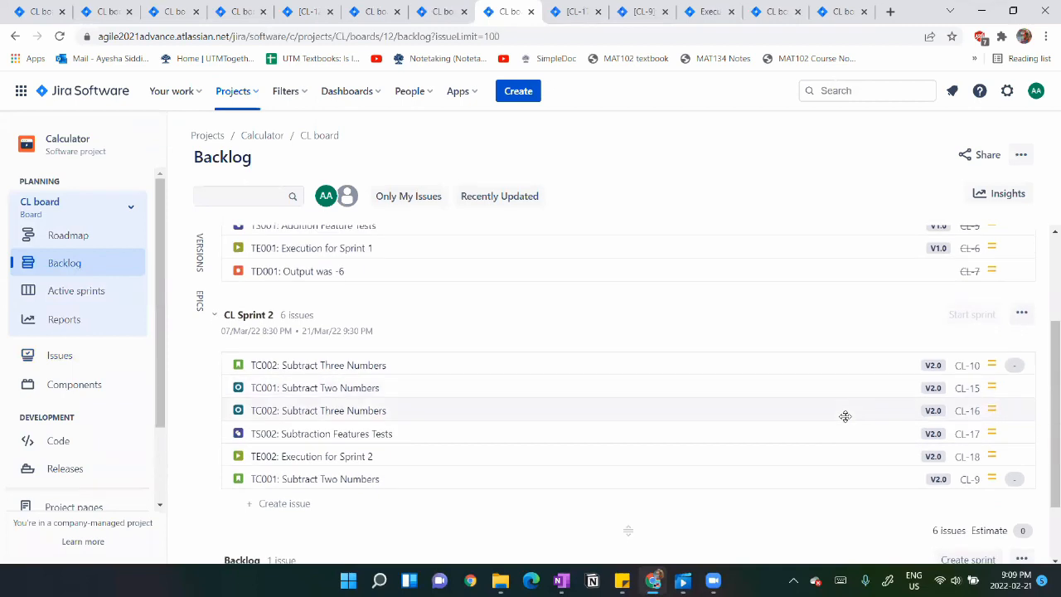
pyautogui.scroll(2, 984, 322)
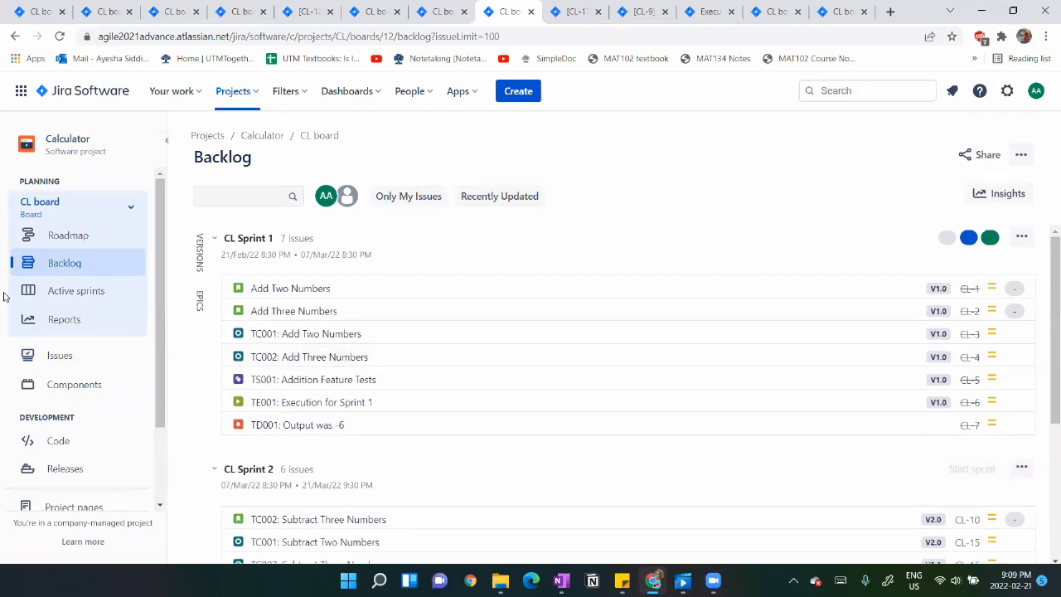
# Review the finished issues on the active sprint board and complete CL Sprint 1.
pyautogui.click(52, 294)
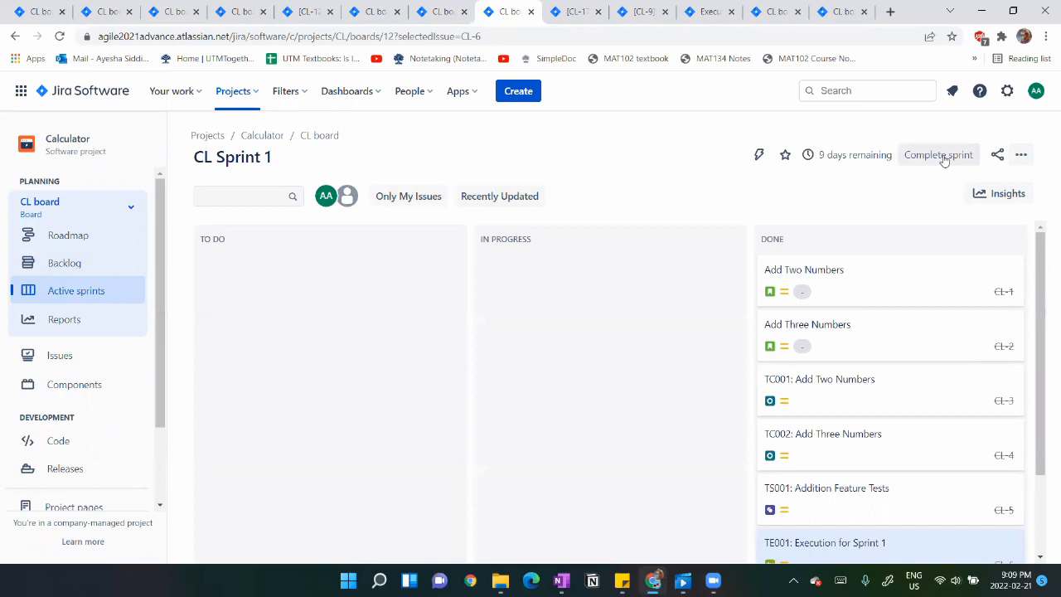
pyautogui.scroll(-2, 960, 240)
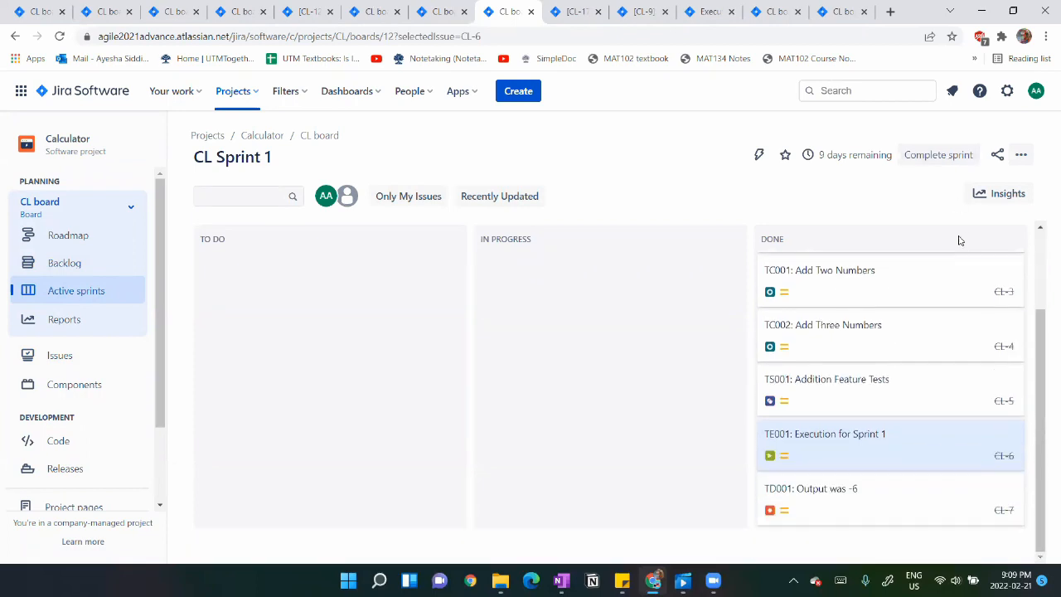
pyautogui.scroll(2, 909, 384)
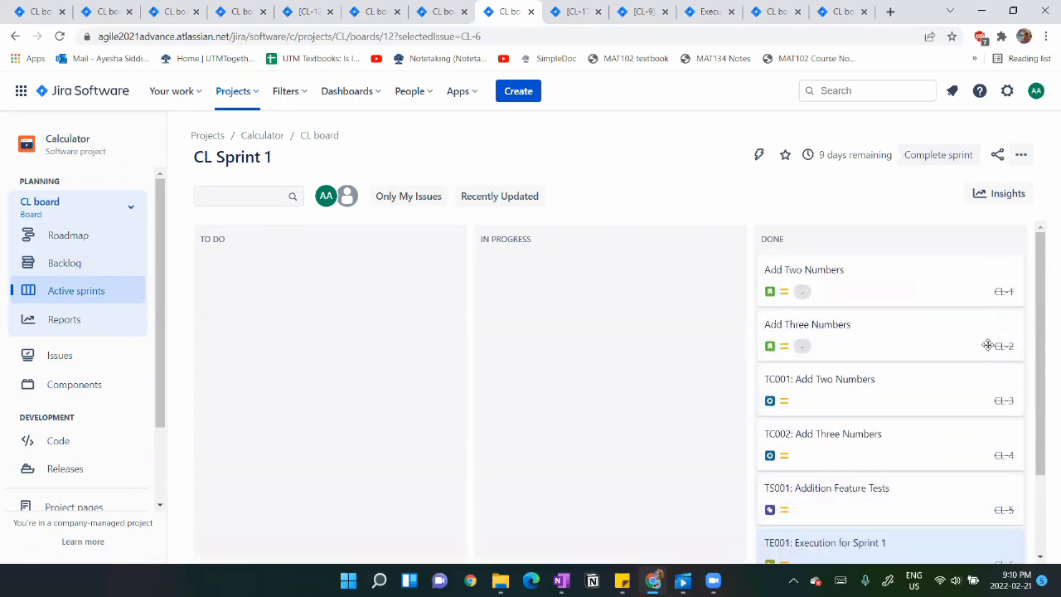
pyautogui.click(939, 158)
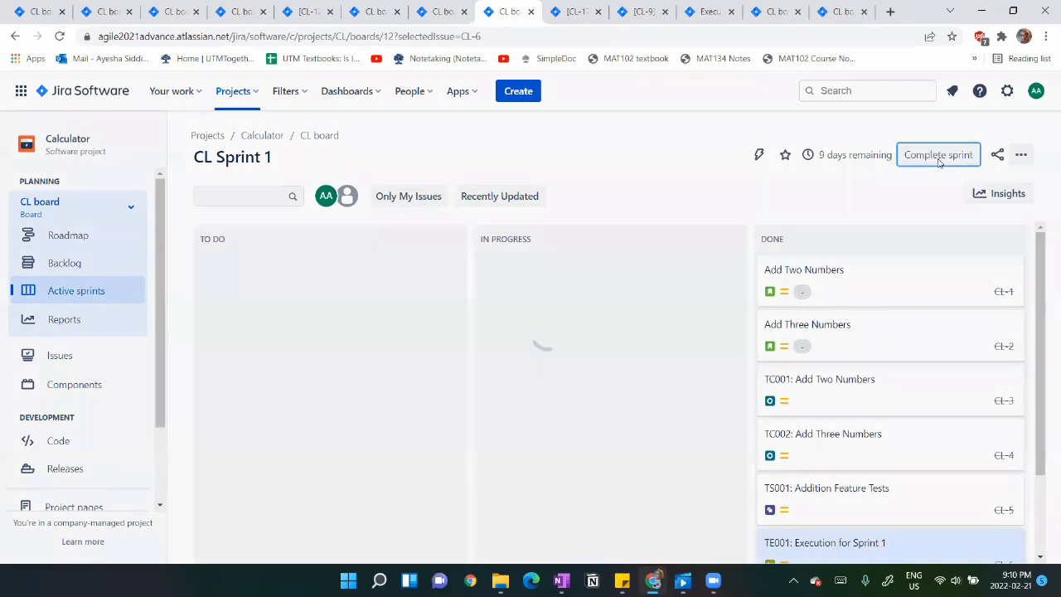
pyautogui.click(661, 417)
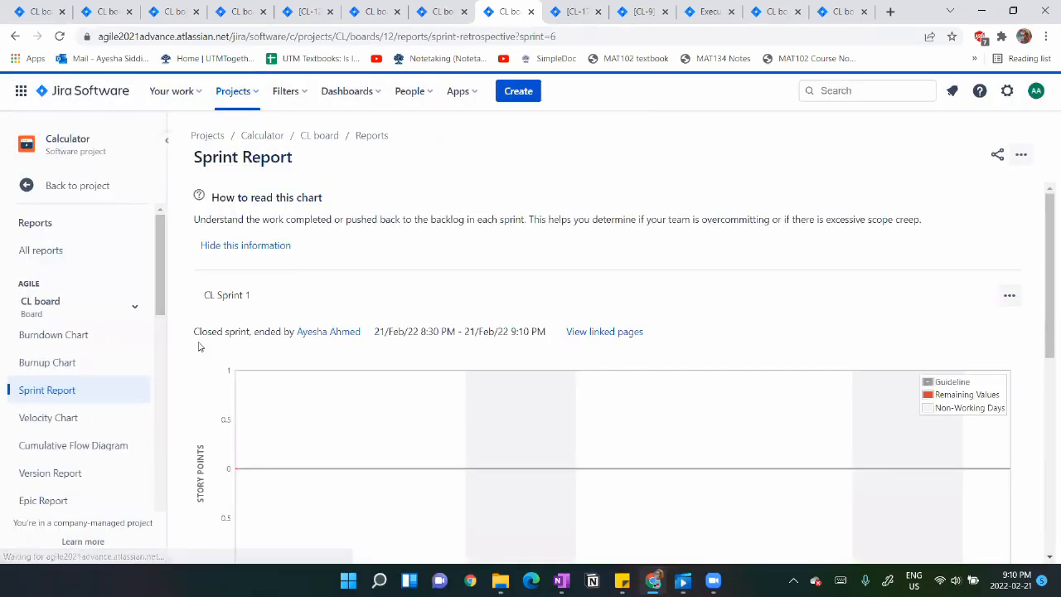
# Return to the project backlog and start CL Sprint 2.
pyautogui.click(50, 189)
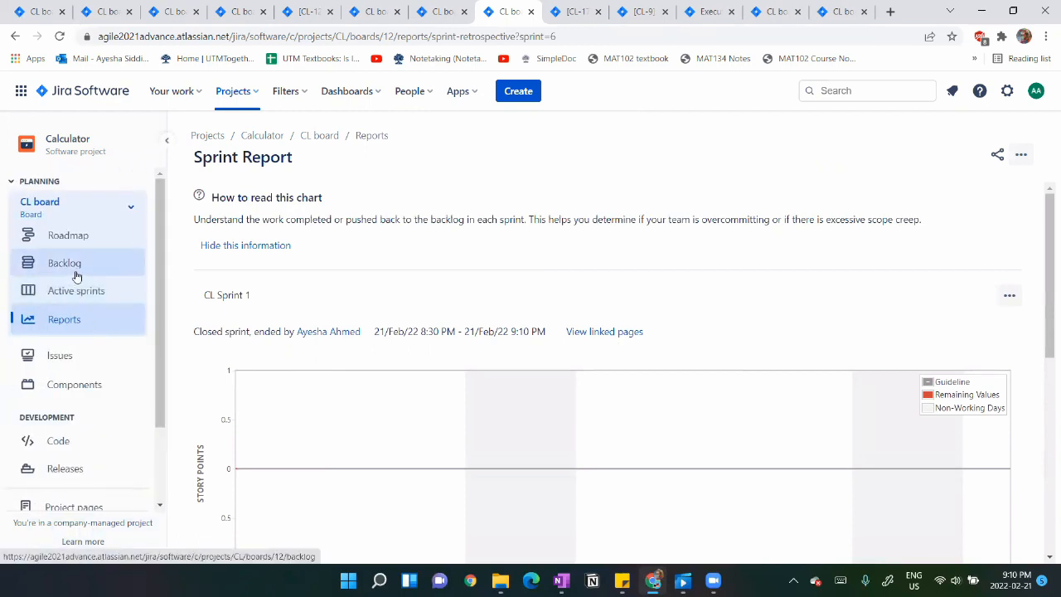
pyautogui.click(73, 265)
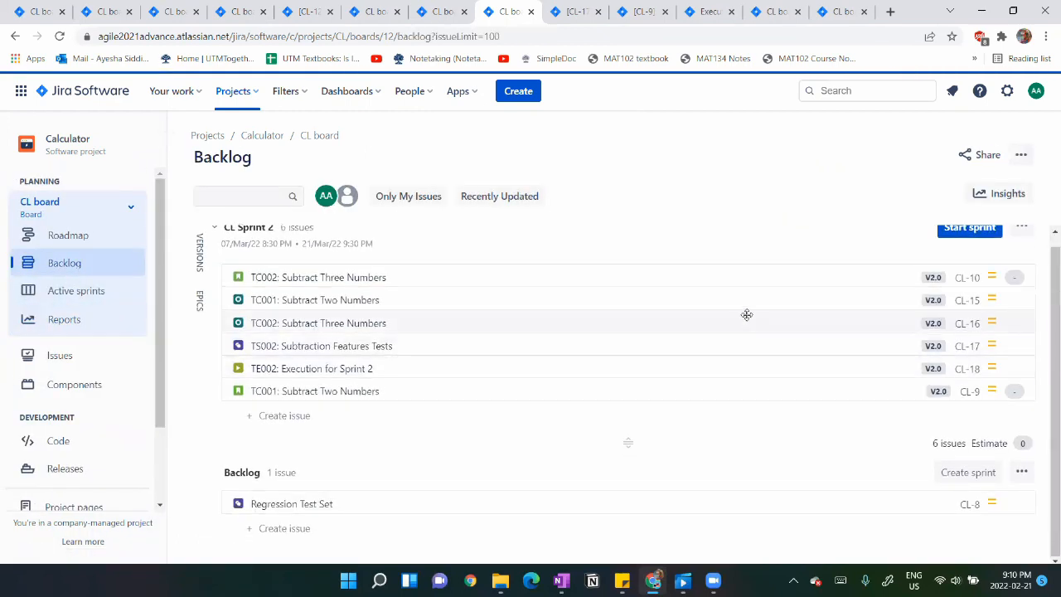
pyautogui.click(953, 243)
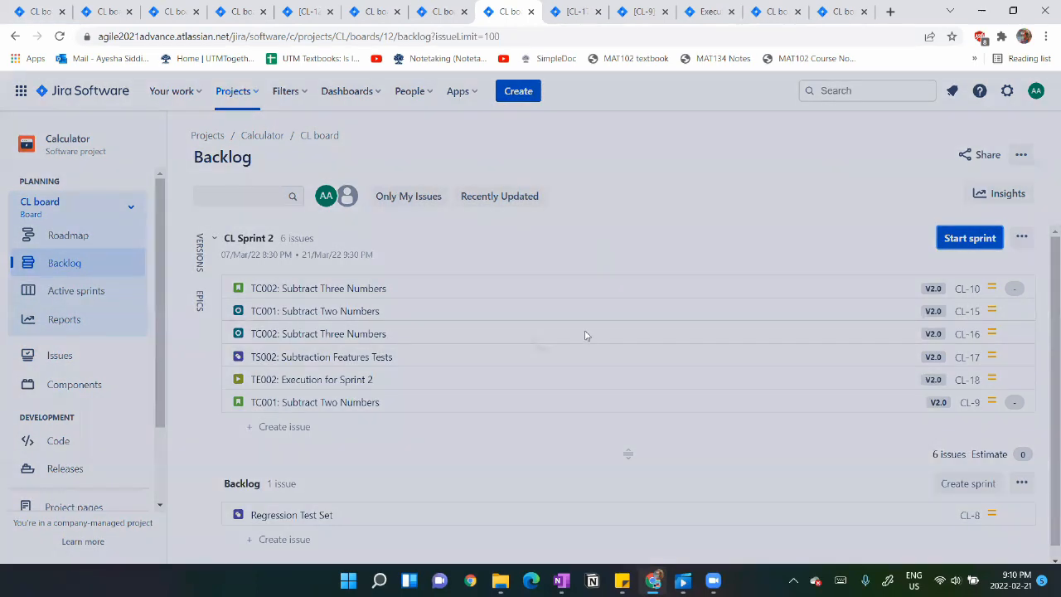
pyautogui.click(652, 519)
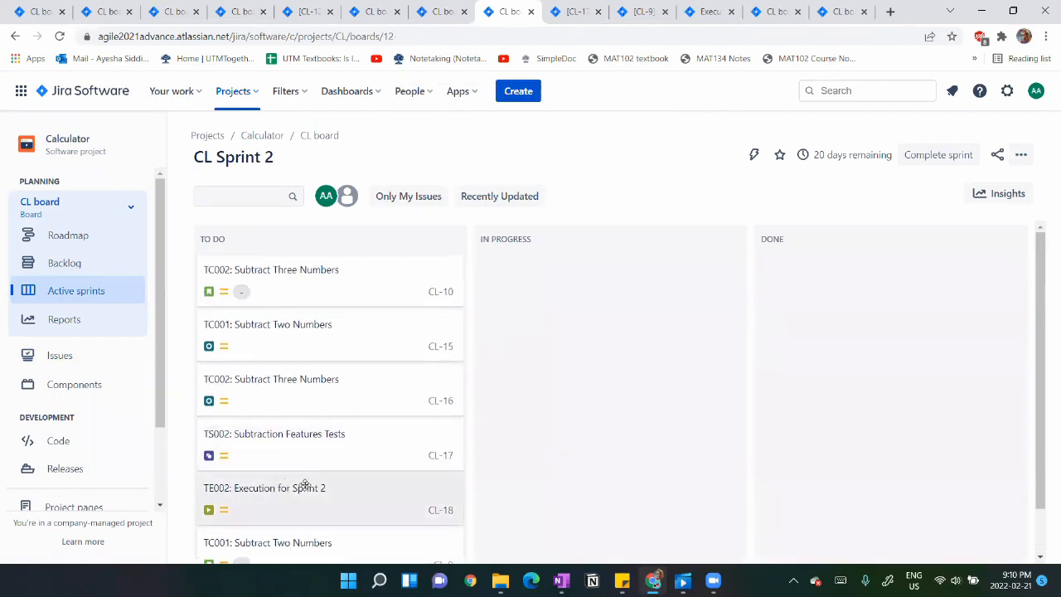
# Examine the tests included in the TE002: Execution for Sprint 2 issue on the active board and close its details.
pyautogui.click(304, 490)
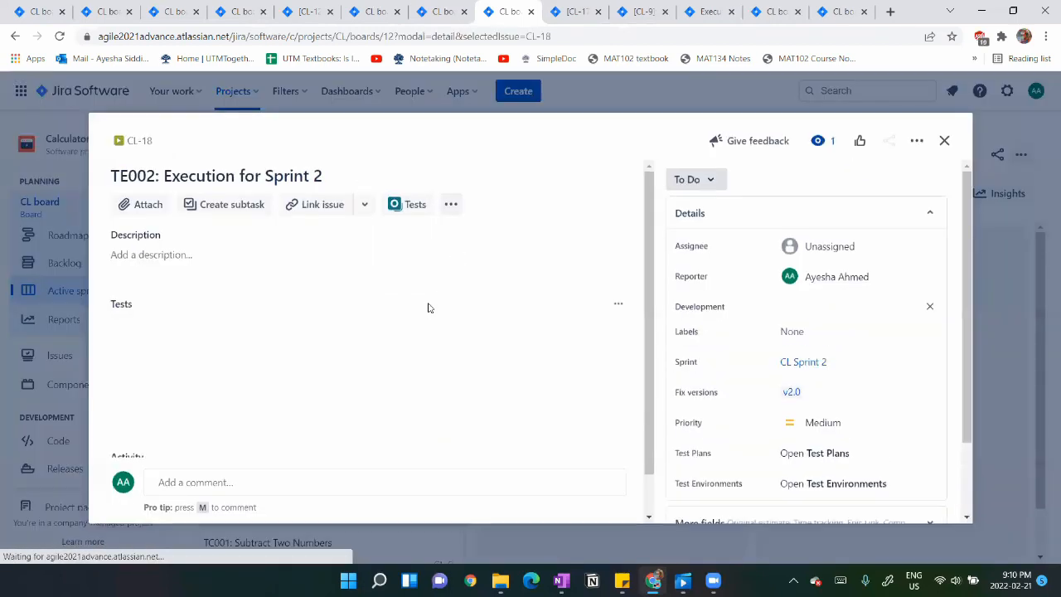
pyautogui.scroll(-3, 426, 308)
pyautogui.scroll(-3, 199, 397)
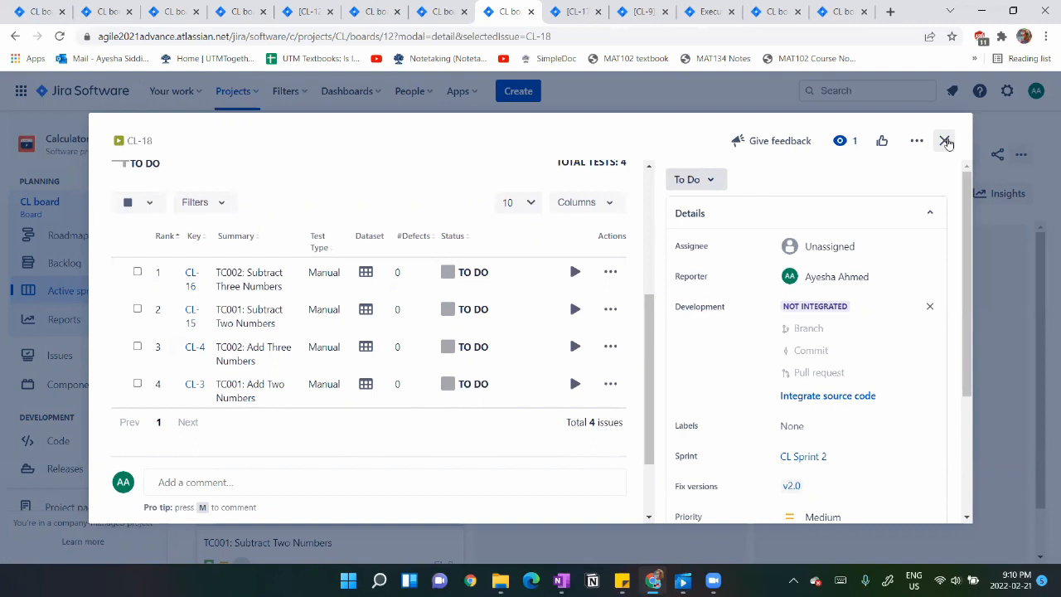
pyautogui.click(945, 141)
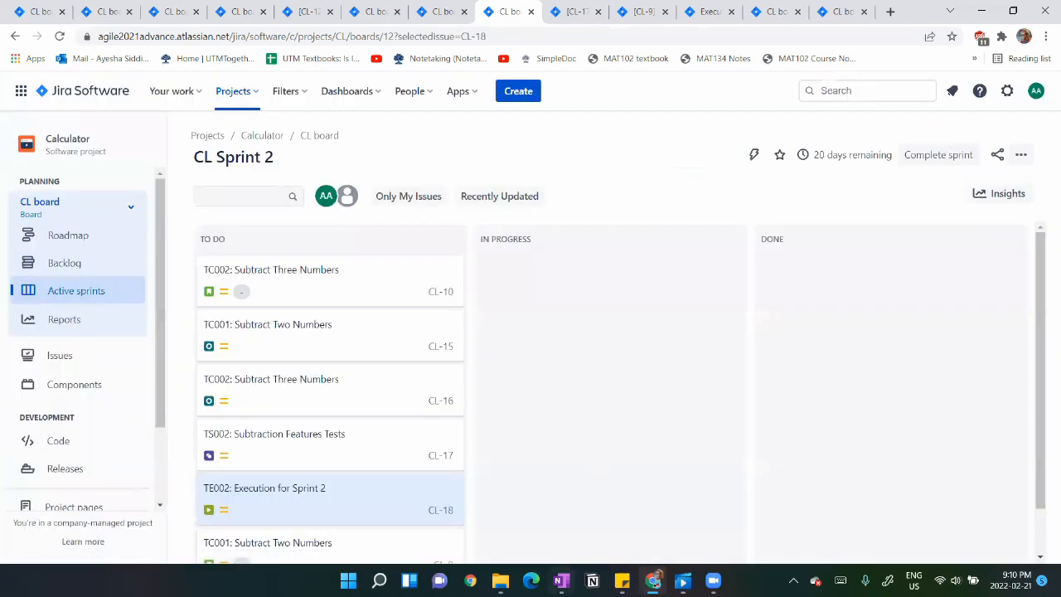
# Switch to the OneNote sketch, review the Calculator plan of both sprints with its test sets and executions, and return to the Jira board.
pyautogui.click(562, 580)
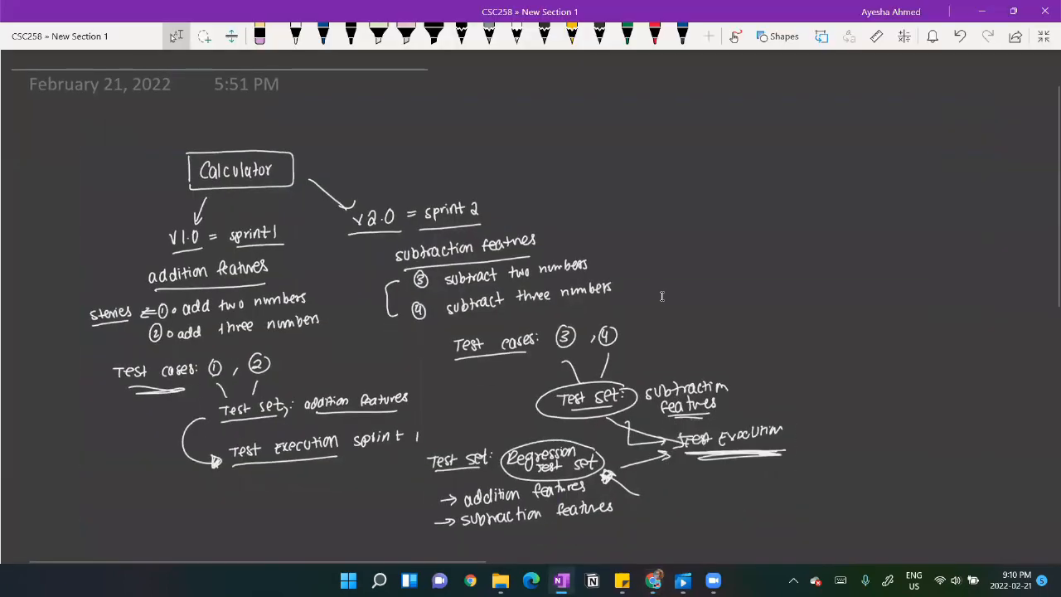
pyautogui.hscroll(-1, 663, 296)
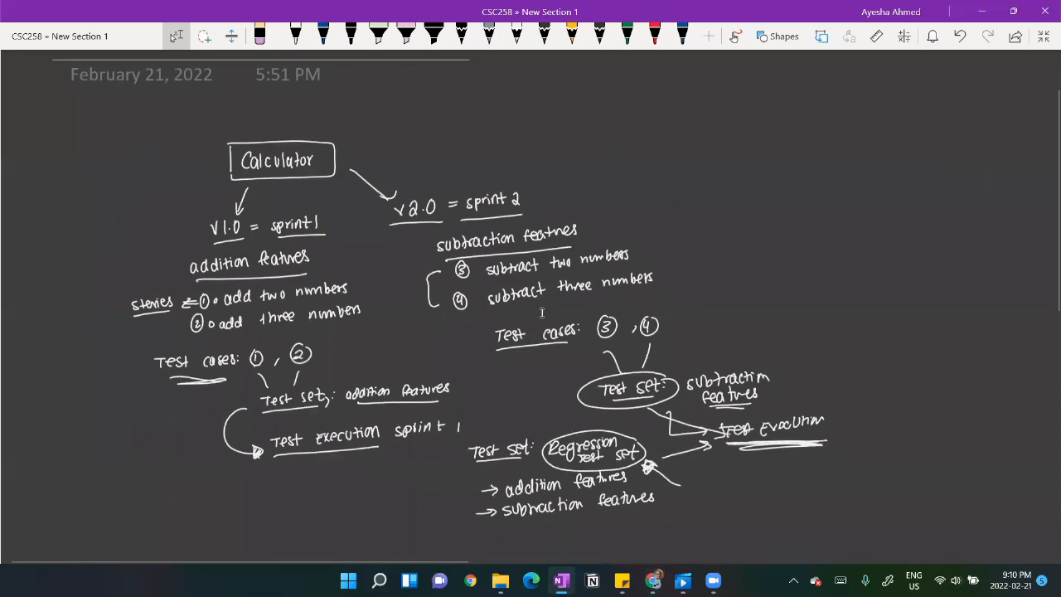
pyautogui.scroll(-1, 542, 313)
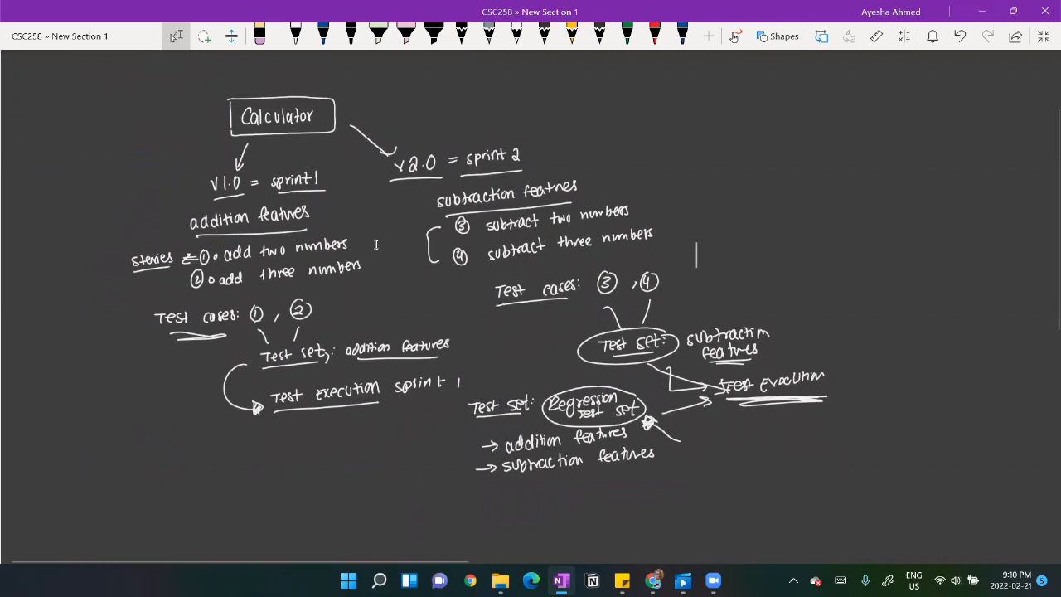
pyautogui.scroll(3, 538, 262)
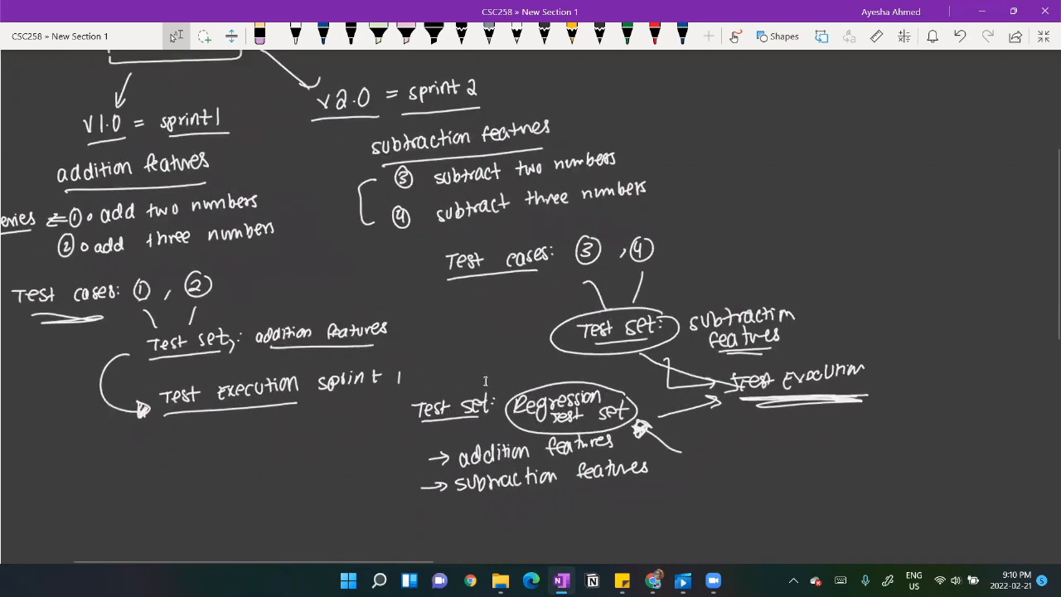
pyautogui.moveTo(390, 387); pyautogui.dragTo(736, 551)
pyautogui.scroll(-1, 524, 270)
pyautogui.click(523, 269)
pyautogui.scroll(-1, 523, 269)
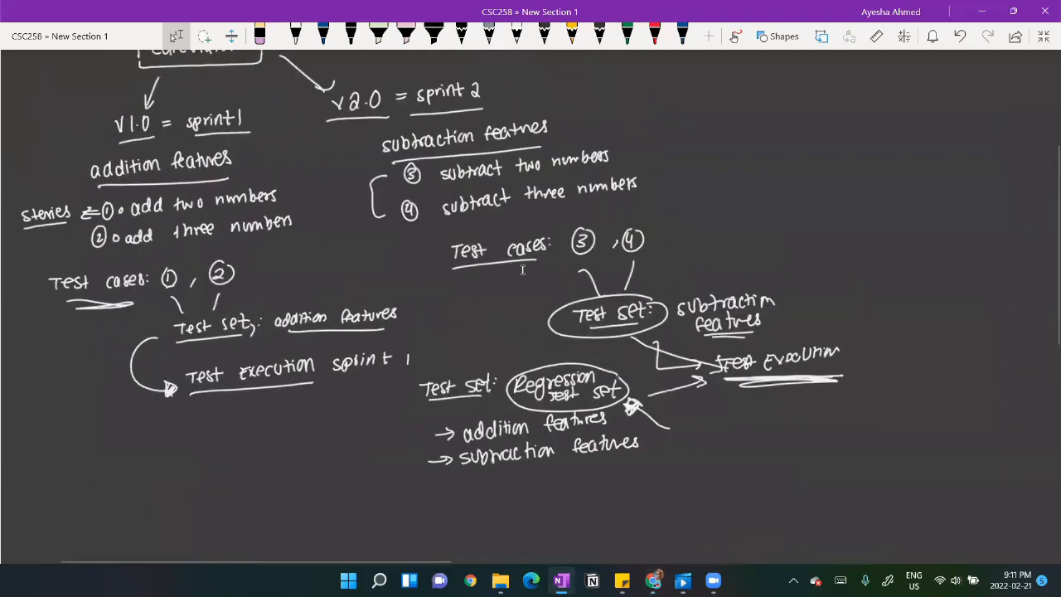
pyautogui.scroll(-1, 522, 269)
pyautogui.scroll(1, 371, 359)
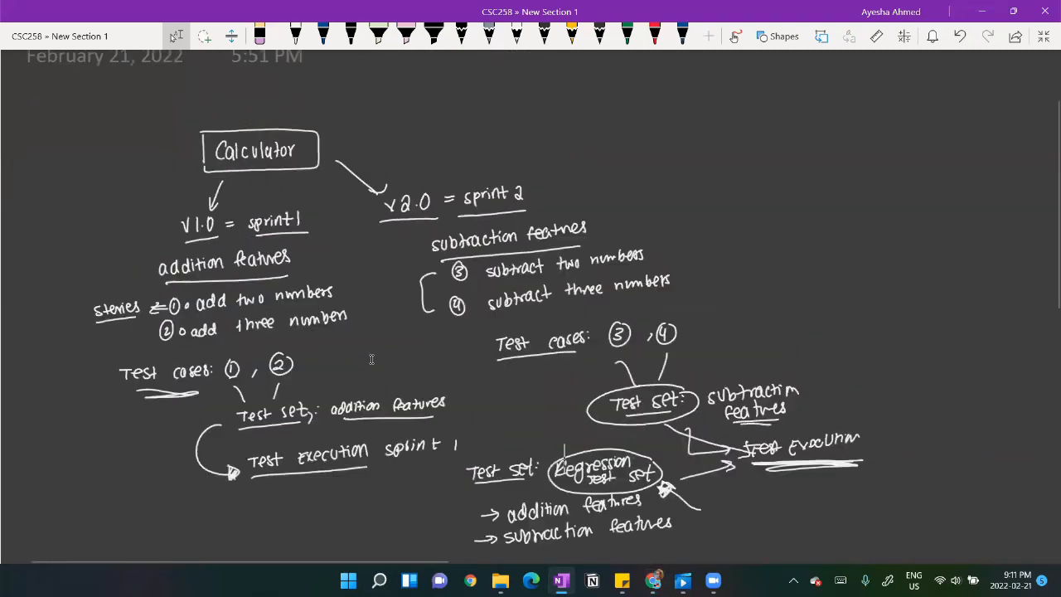
pyautogui.hotkey('alt', 'Tab')
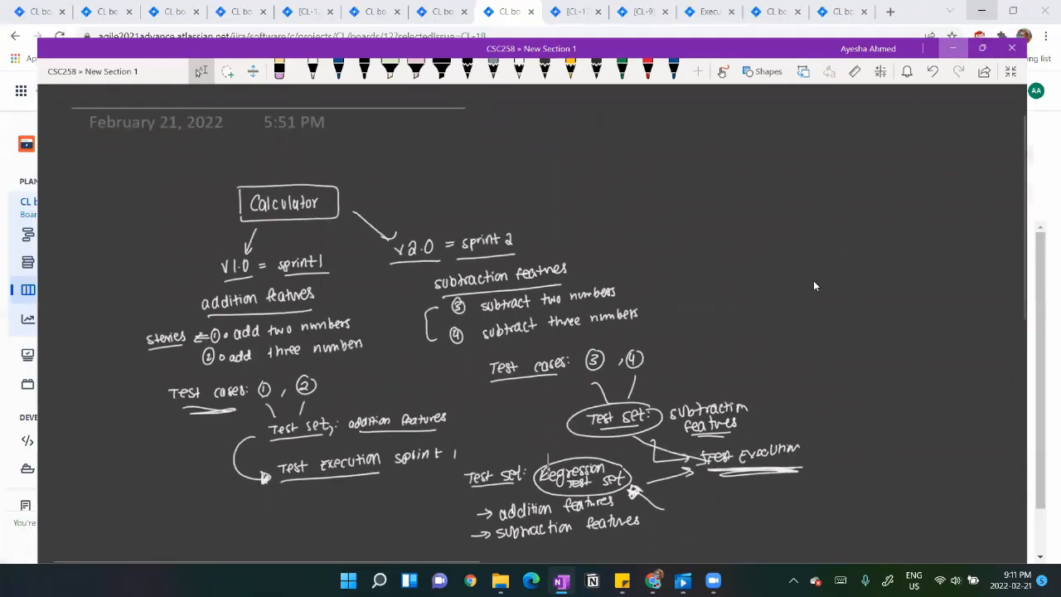